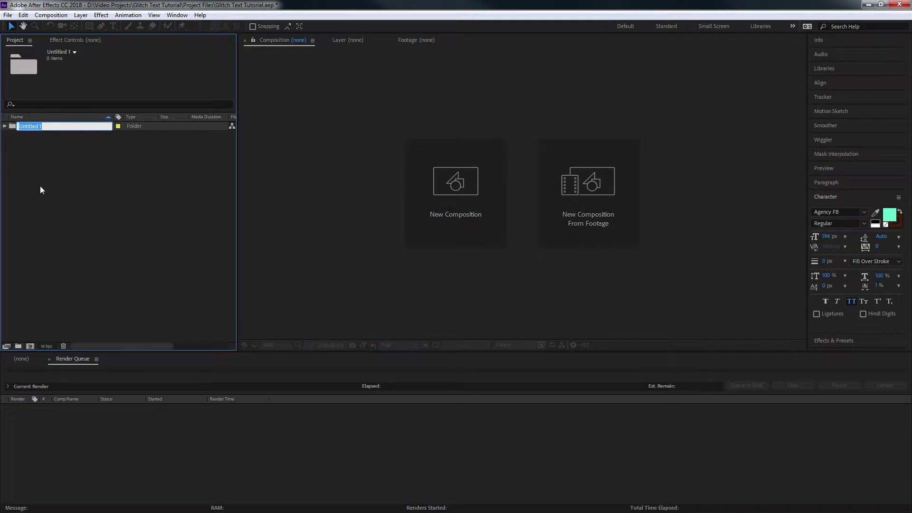
# - Name the new Project panel folder 'Compositions'
pyautogui.write('Compositions')
pyautogui.press('Return')
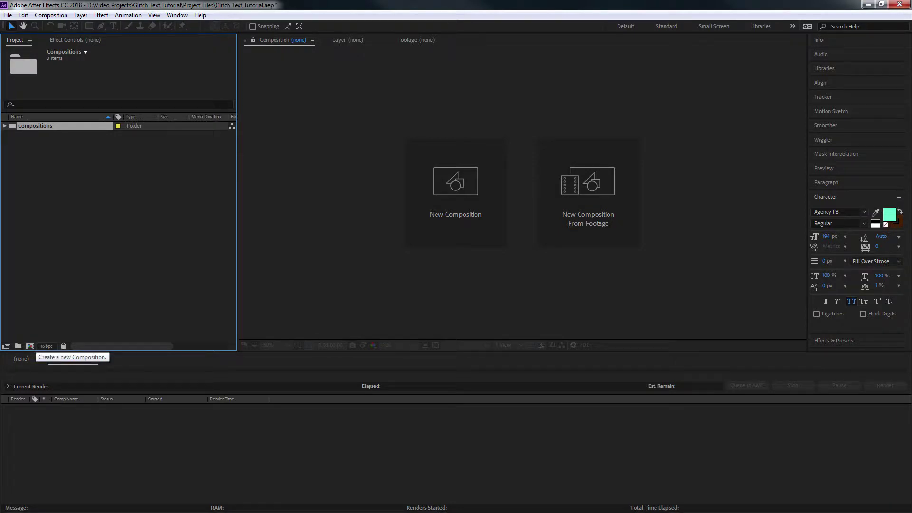
# - Create a 1920×1080, 29.97 fps composition named 'Main Comp' in the Compositions folder
pyautogui.click(30, 346)
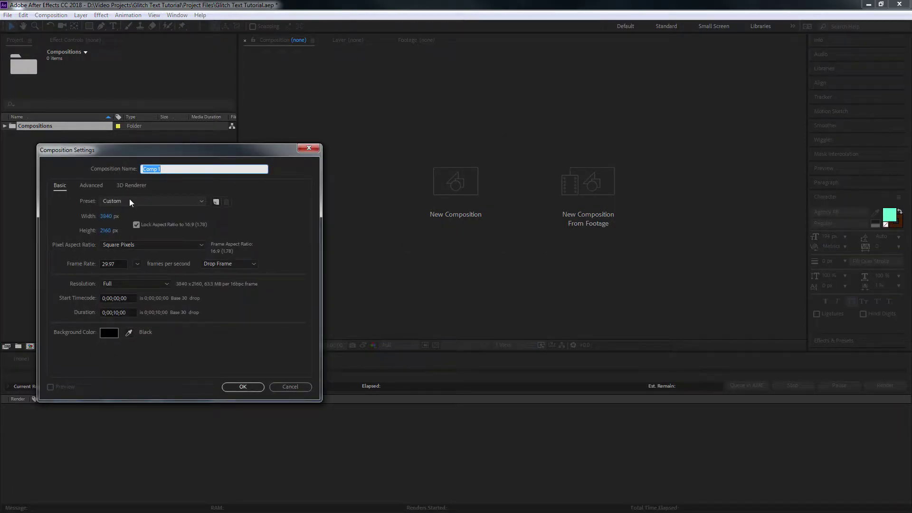
pyautogui.write('Main Comp')
pyautogui.click(106, 216)
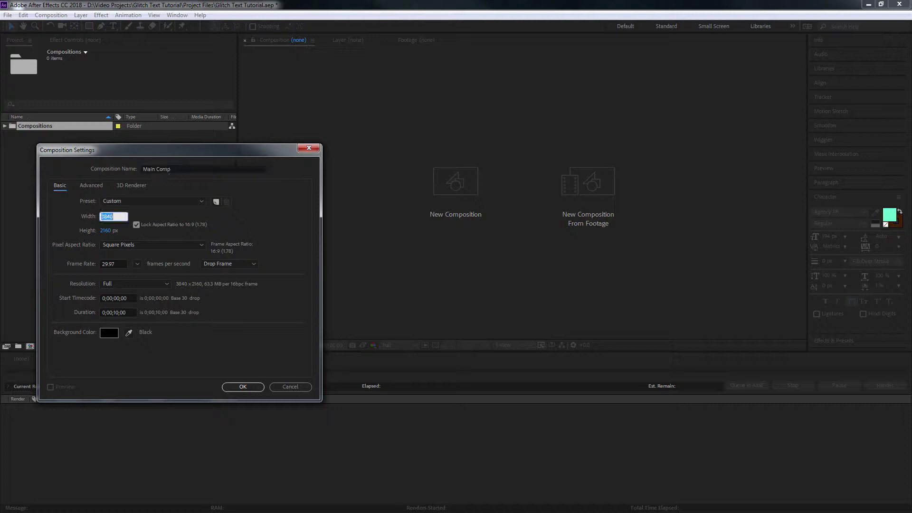
pyautogui.write('1920')
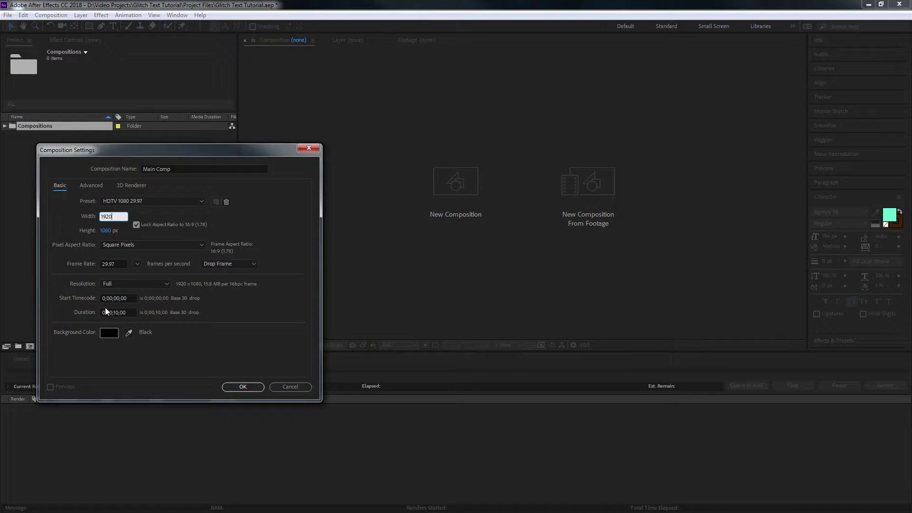
pyautogui.click(251, 387)
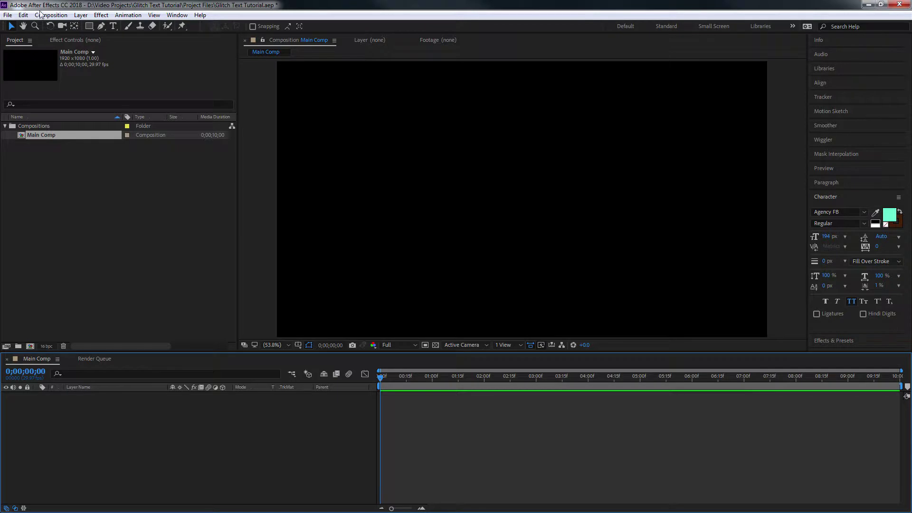
# - Type 'Enter One Line of Text' in a paragraph text box and shrink the box to fit the line
pyautogui.click(113, 27)
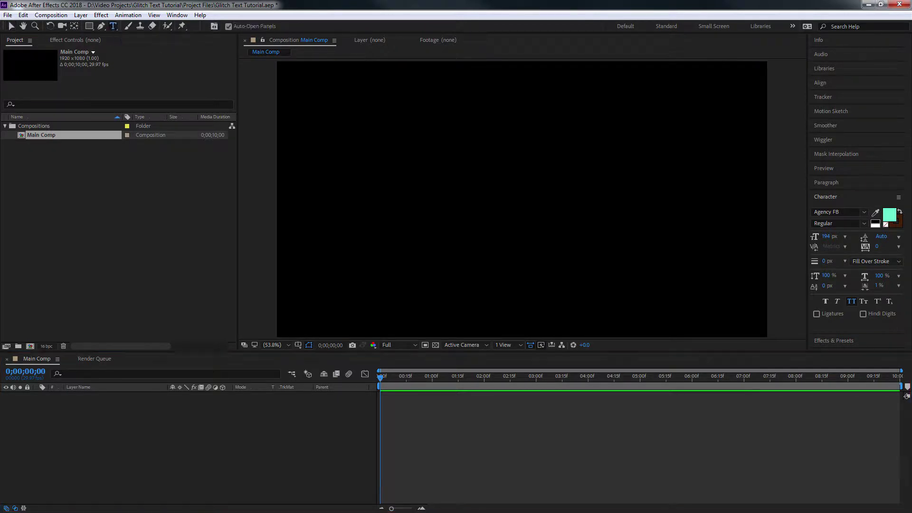
pyautogui.moveTo(319, 131); pyautogui.dragTo(745, 287)
pyautogui.write('Enter One Line of Text')
pyautogui.press('KP_Enter')
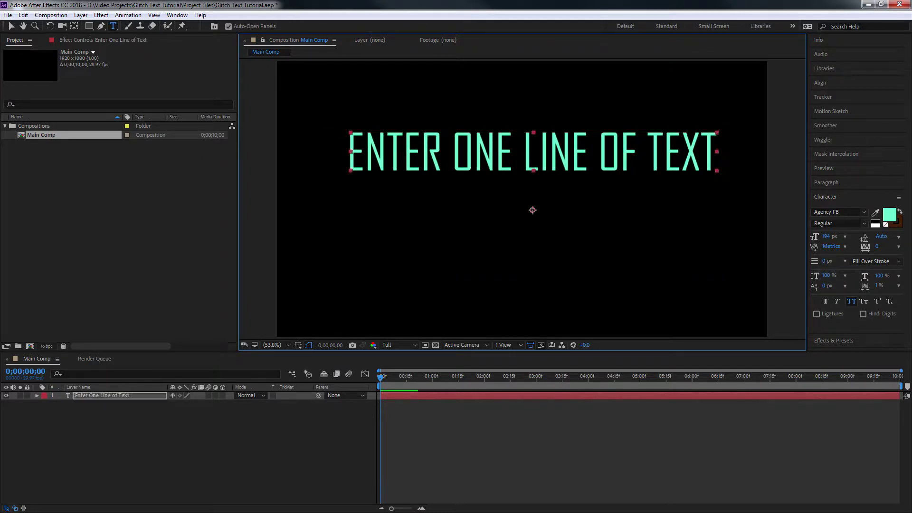
pyautogui.click(525, 155)
pyautogui.moveTo(533, 287); pyautogui.dragTo(532, 184)
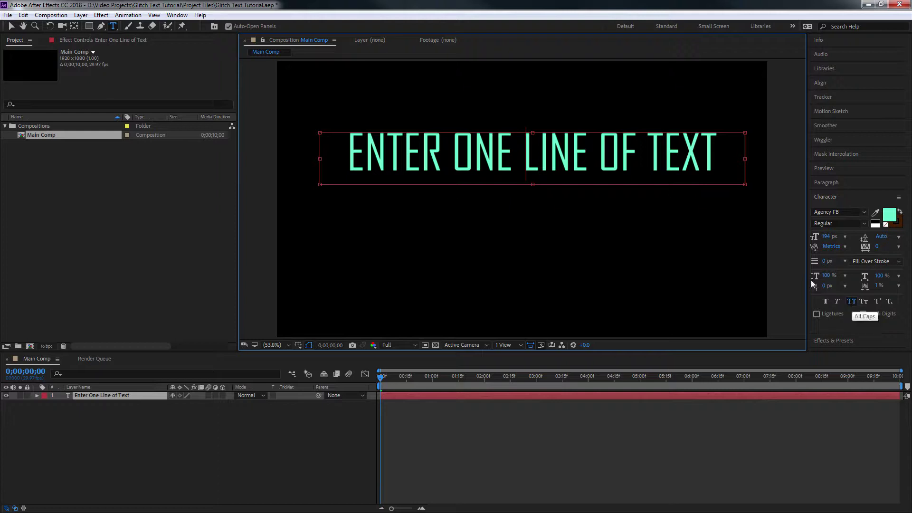
pyautogui.click(113, 456)
# - Centre the text layer's anchor point and position the text in the middle of the frame
pyautogui.click(133, 396)
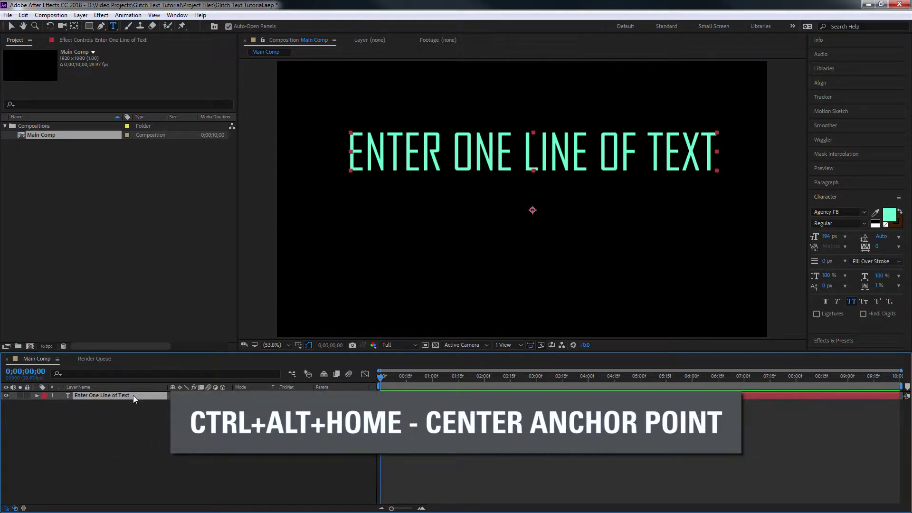
pyautogui.hotkey('ctrl', 'alt', 'Home')
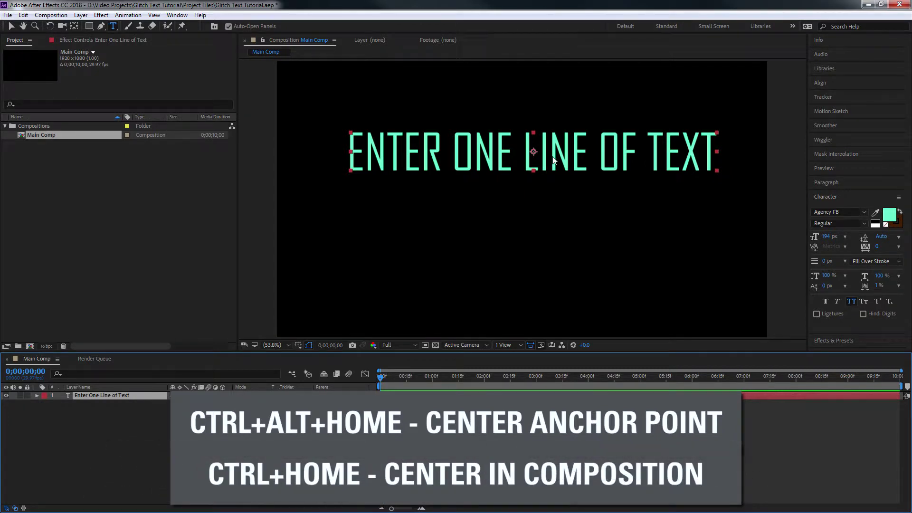
pyautogui.hotkey('ctrl', 'Home')
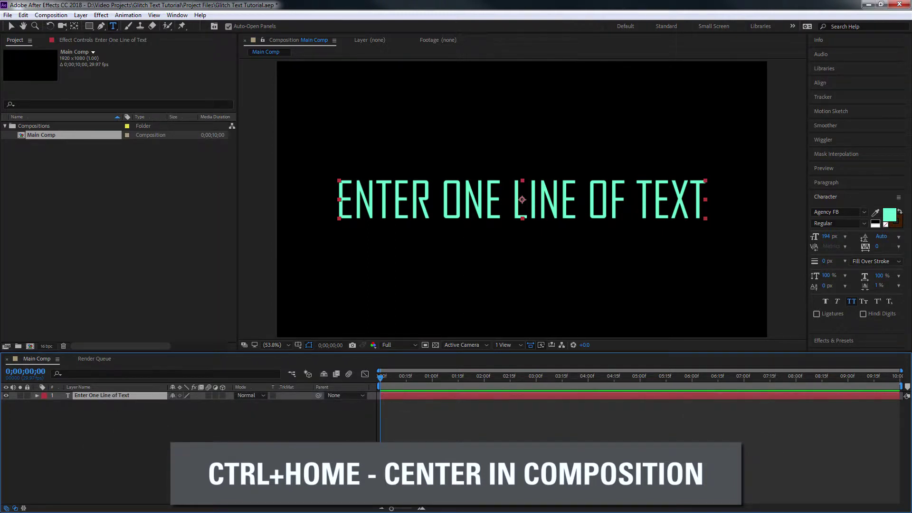
pyautogui.click(521, 204)
pyautogui.click(266, 436)
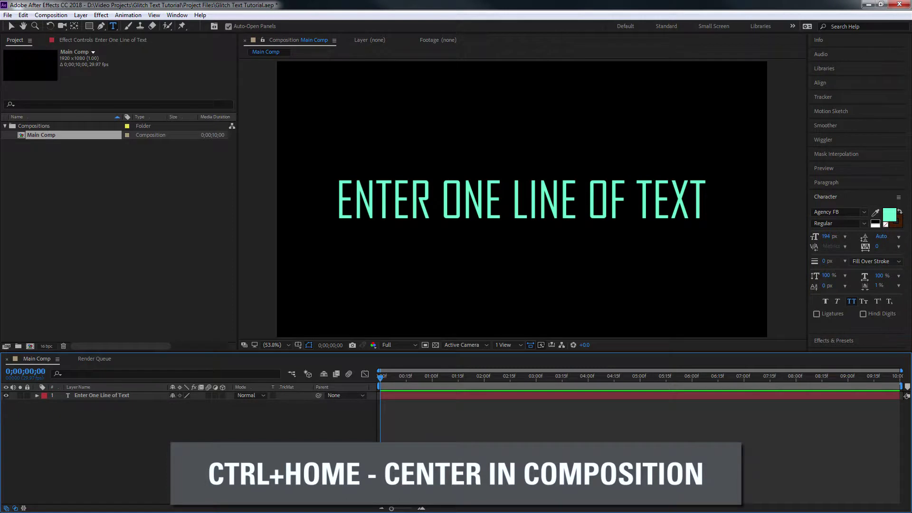
pyautogui.click(113, 396)
pyautogui.click(109, 396)
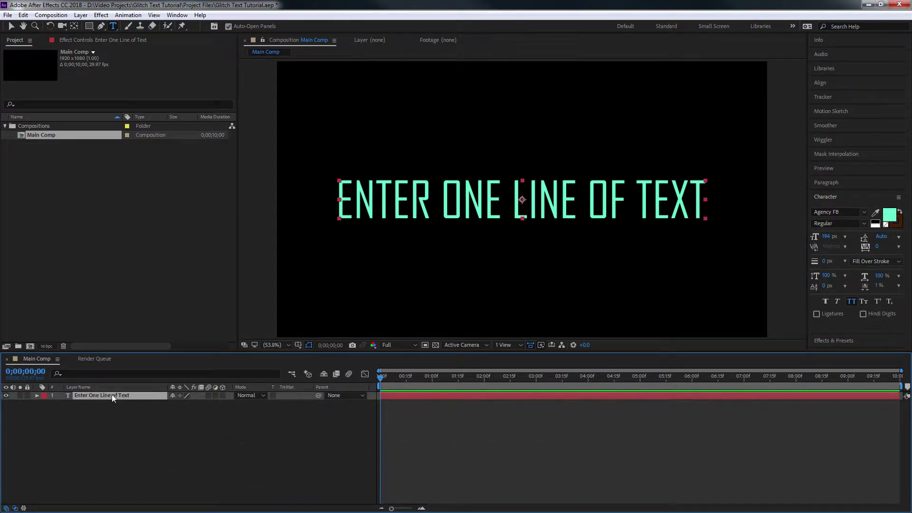
# - Pre-compose the text layer into a new composition named 'Text Composition'
pyautogui.rightClick(112, 395)
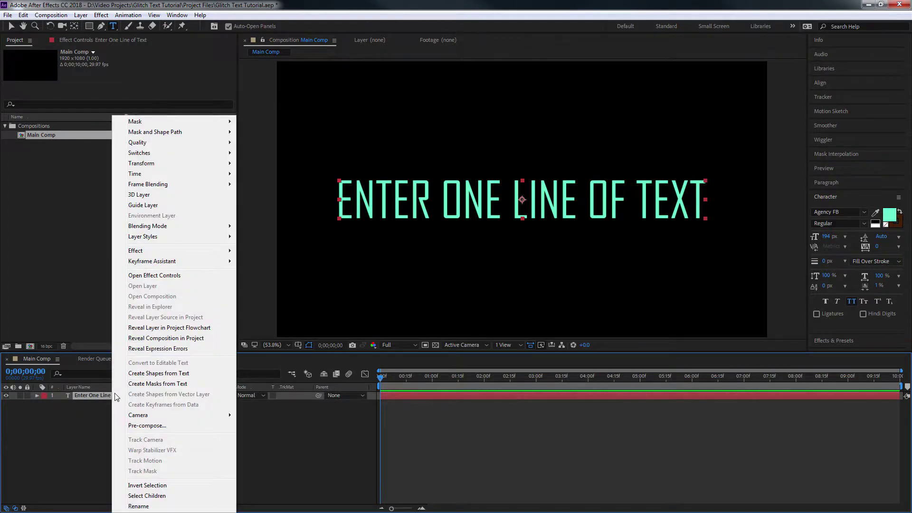
pyautogui.click(155, 426)
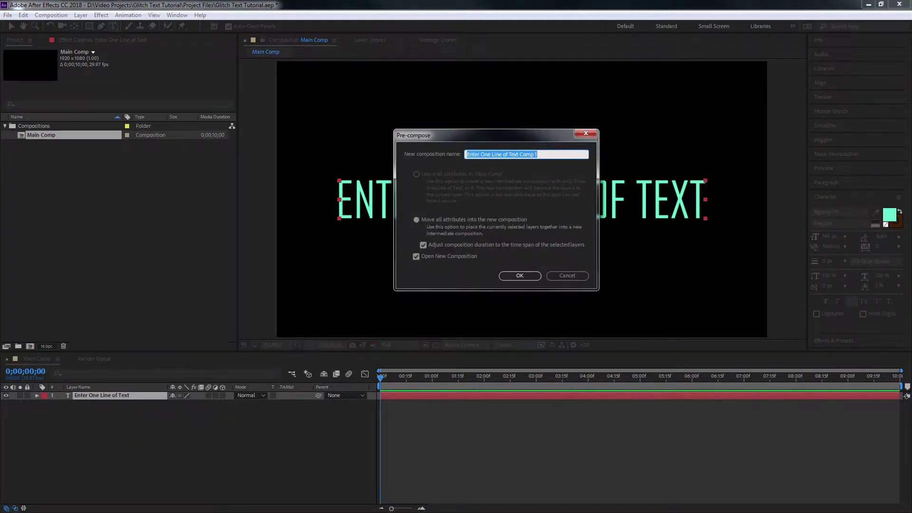
pyautogui.write('Text Composition')
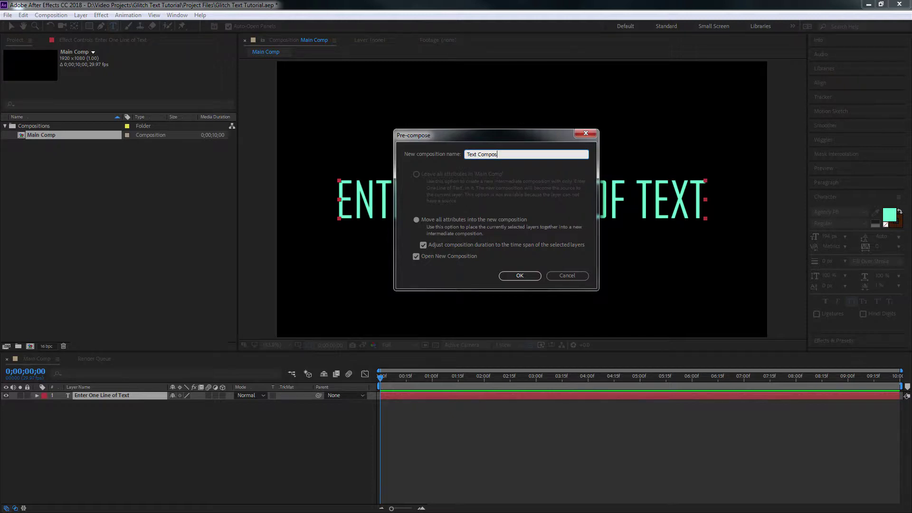
pyautogui.click(520, 275)
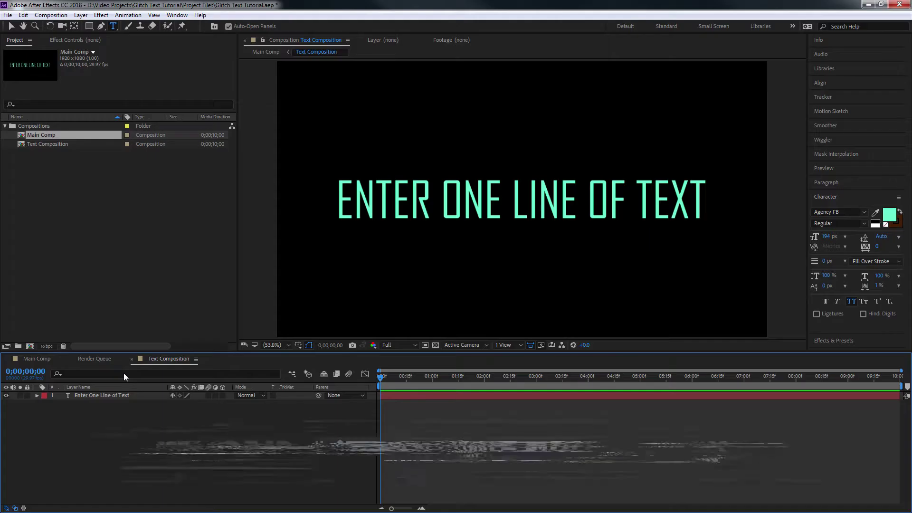
pyautogui.hotkey('ctrl', 'k')
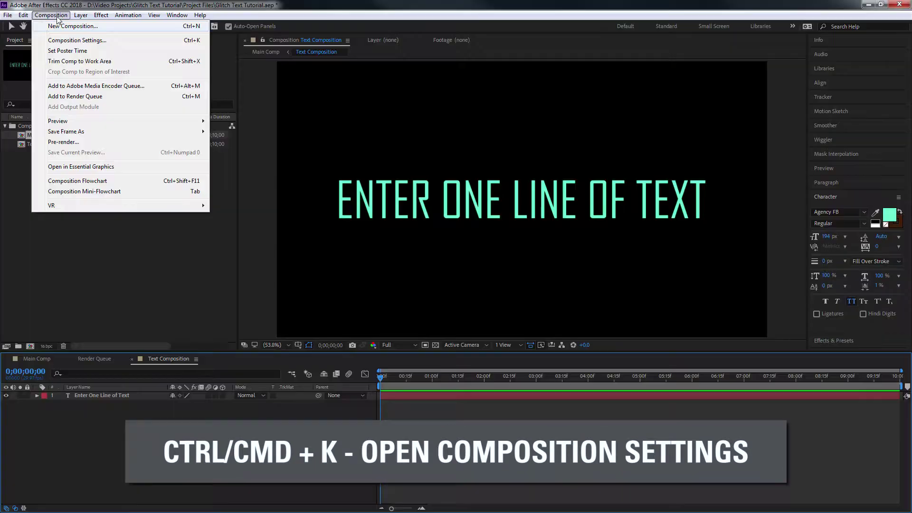
# - Resize Text Composition to 3840×2160 with the aspect ratio locked
pyautogui.click(78, 41)
pyautogui.click(105, 216)
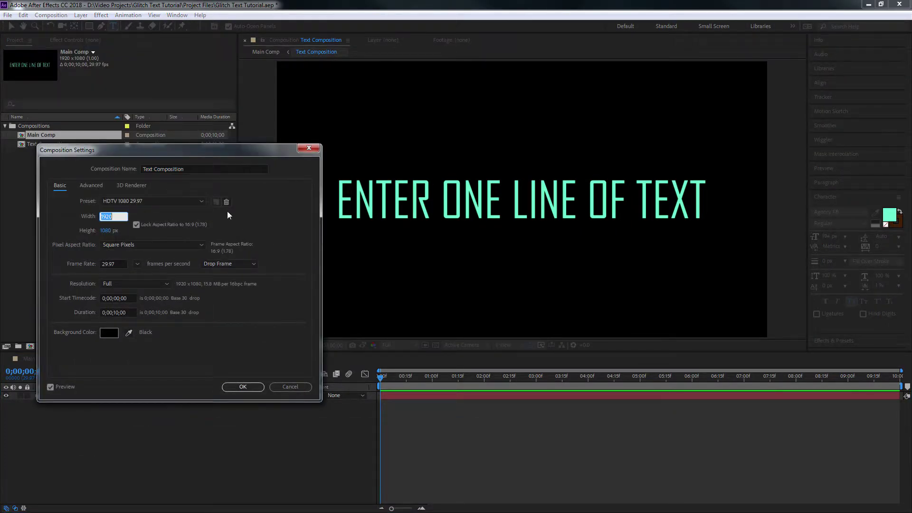
pyautogui.write('3840')
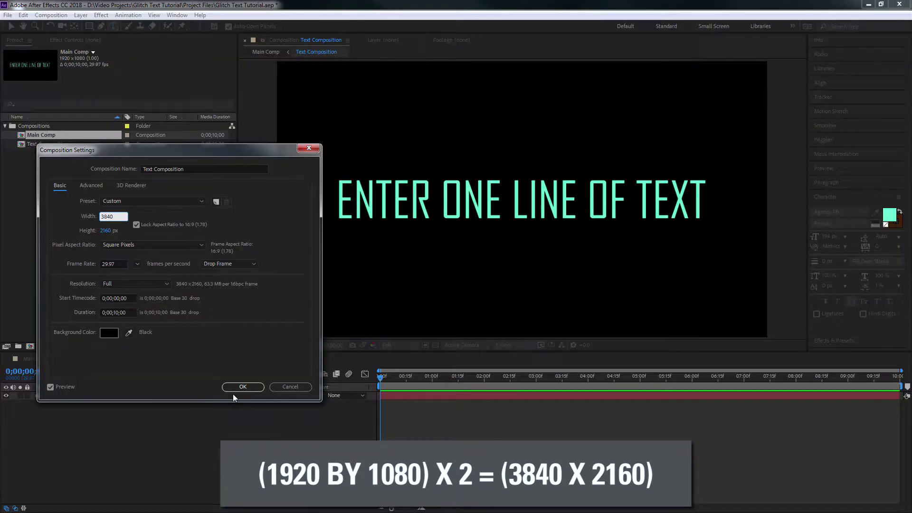
pyautogui.click(238, 383)
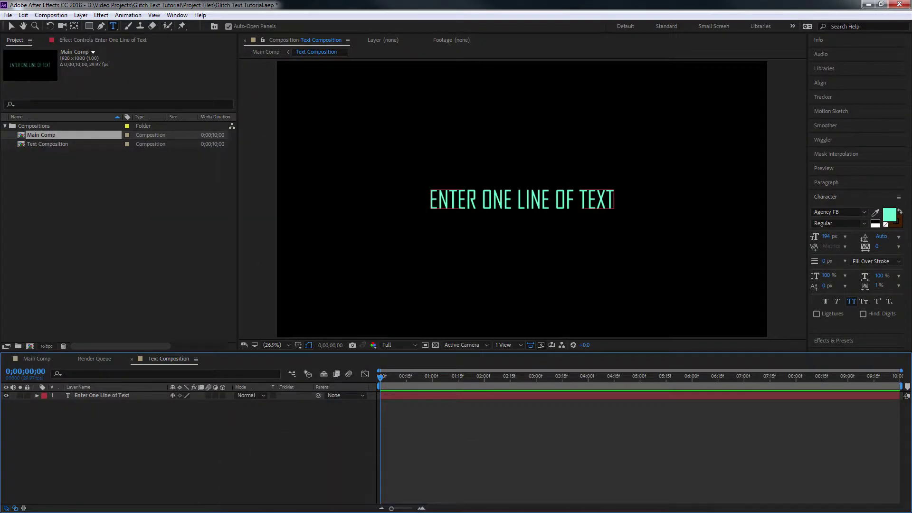
pyautogui.click(33, 419)
# - Add a full-frame rectangle shape layer and pick-whip its Size expression to the text layer
pyautogui.doubleClick(92, 30)
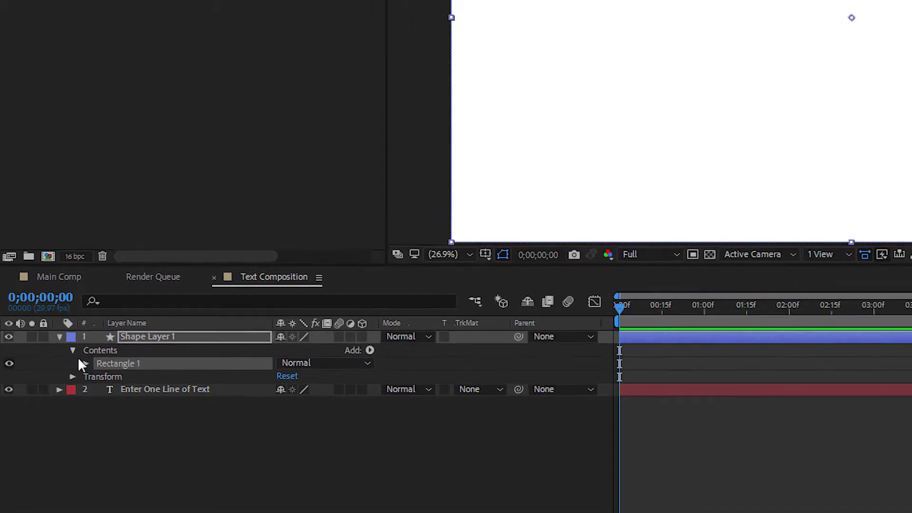
pyautogui.click(107, 327)
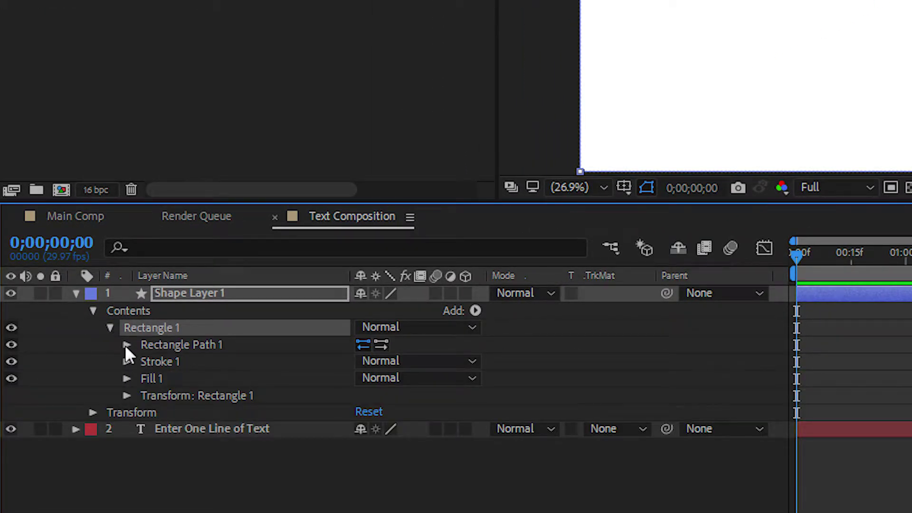
pyautogui.click(126, 345)
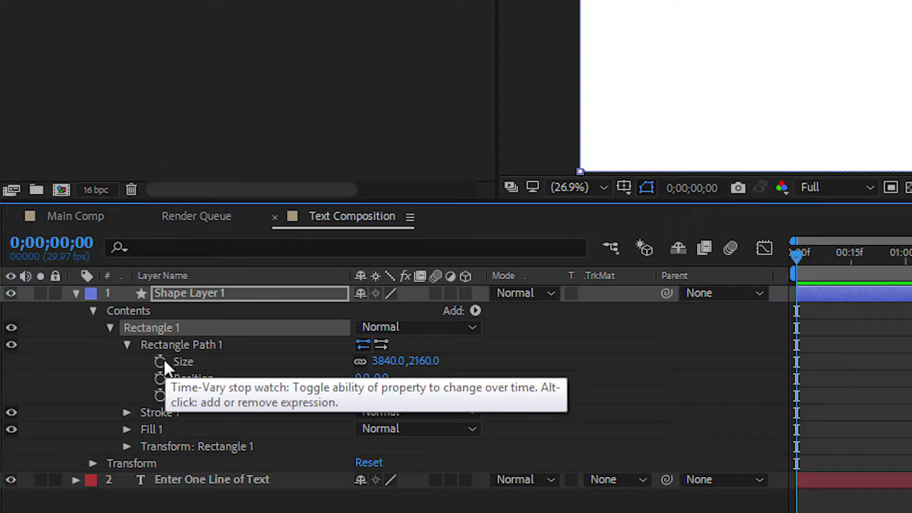
pyautogui.keyDown('alt'); pyautogui.click(161, 361); pyautogui.keyUp('alt')
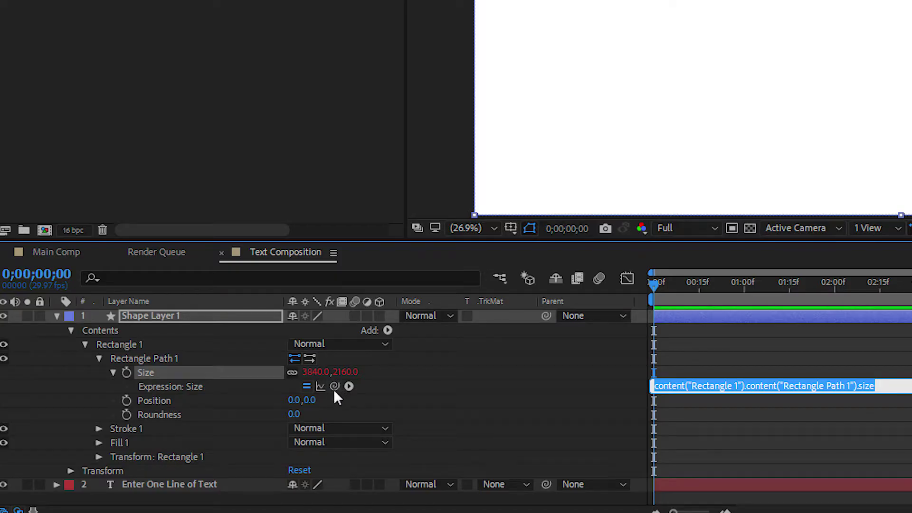
pyautogui.moveTo(334, 387); pyautogui.dragTo(172, 486)
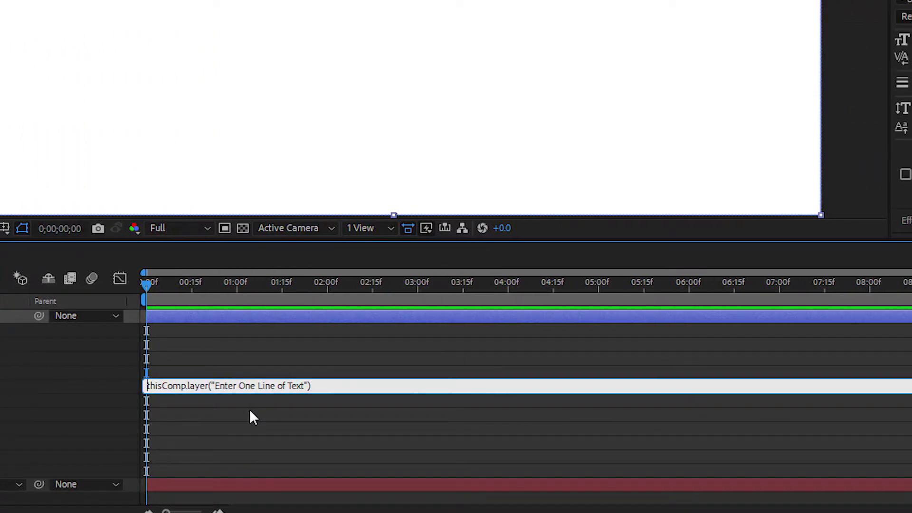
# - Write the expression lines c = thisComp.layer("Enter One Line of Text"); and x = c.sourceRectAtTime()width
pyautogui.write('c ')
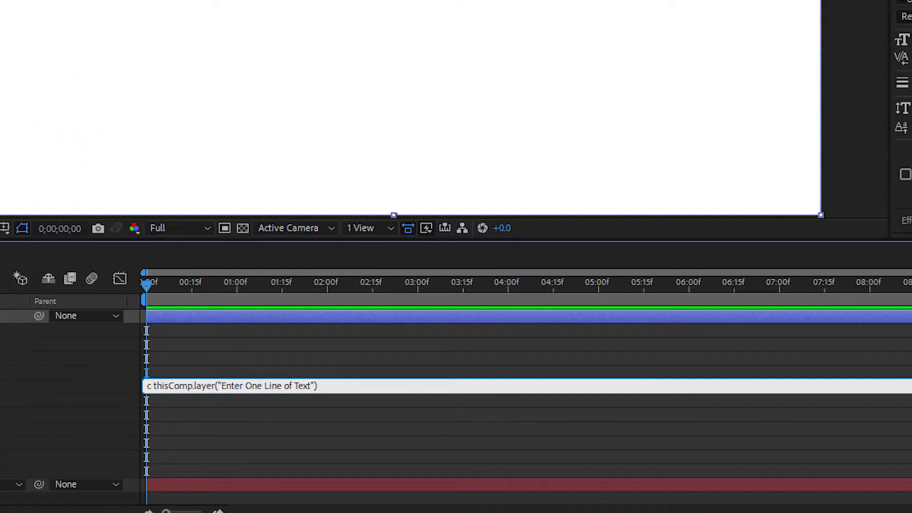
pyautogui.write('=')
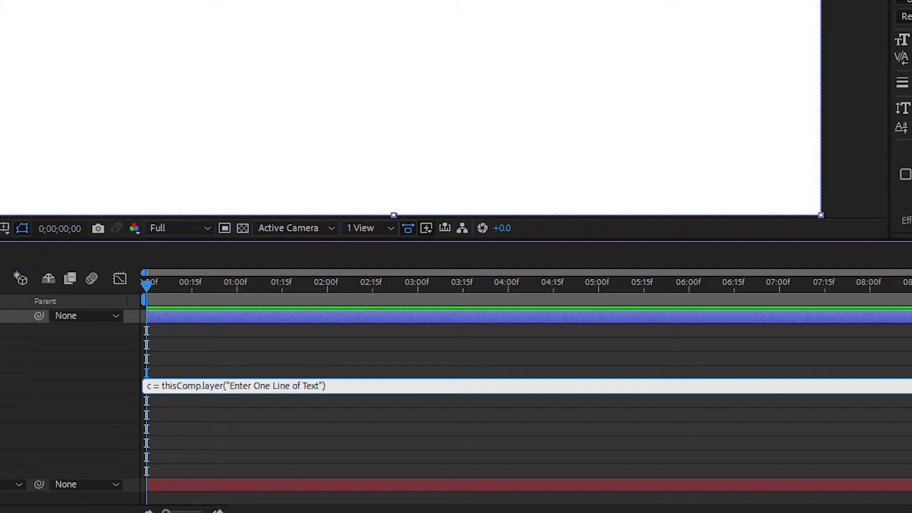
pyautogui.write(';')
pyautogui.press('Return')
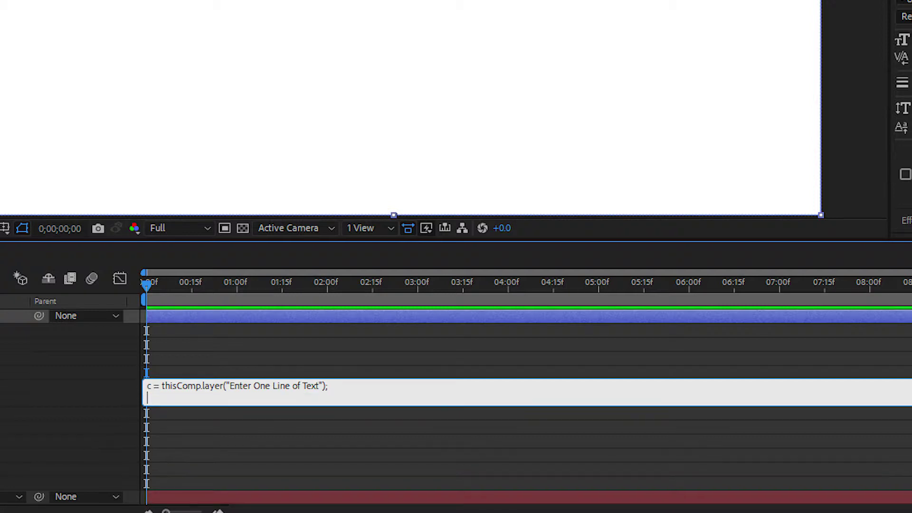
pyautogui.write('x = c.sourceRectAtTime()')
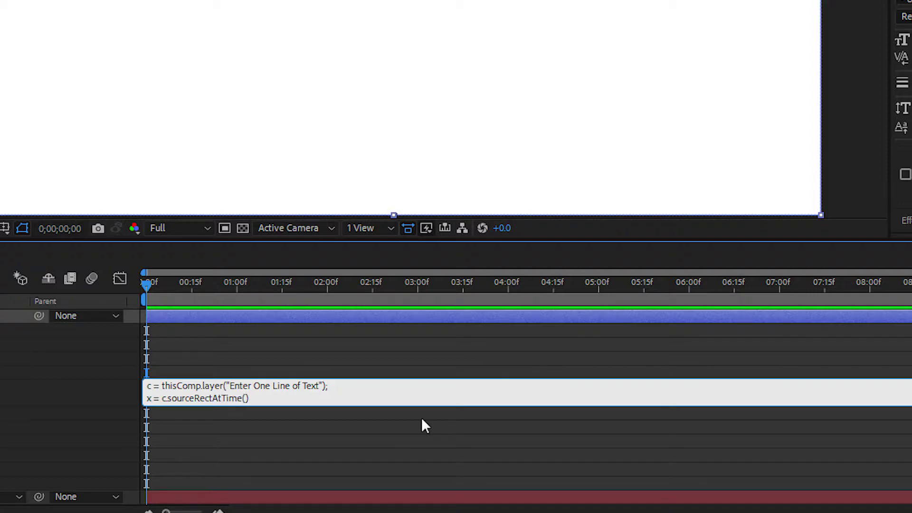
pyautogui.write('width')
# - Complete x with .width, add the y = c.sourceRectATTime().height; line, and return [x,y]
pyautogui.write(';')
pyautogui.click(249, 398)
pyautogui.write('.')
pyautogui.press('End')
pyautogui.press('Return')
pyautogui.write('y ')
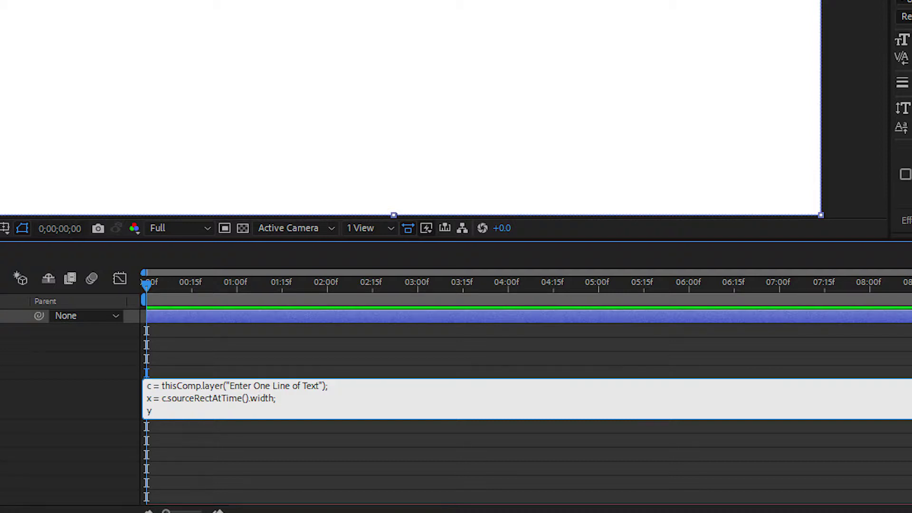
pyautogui.write('= c.sourceRectATTime().he')
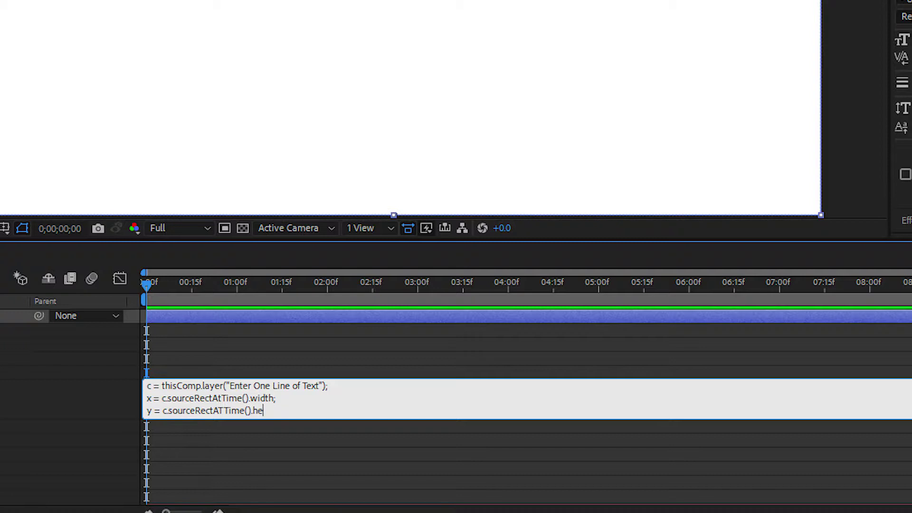
pyautogui.write('ight;')
pyautogui.press('Return')
pyautogui.press('Return')
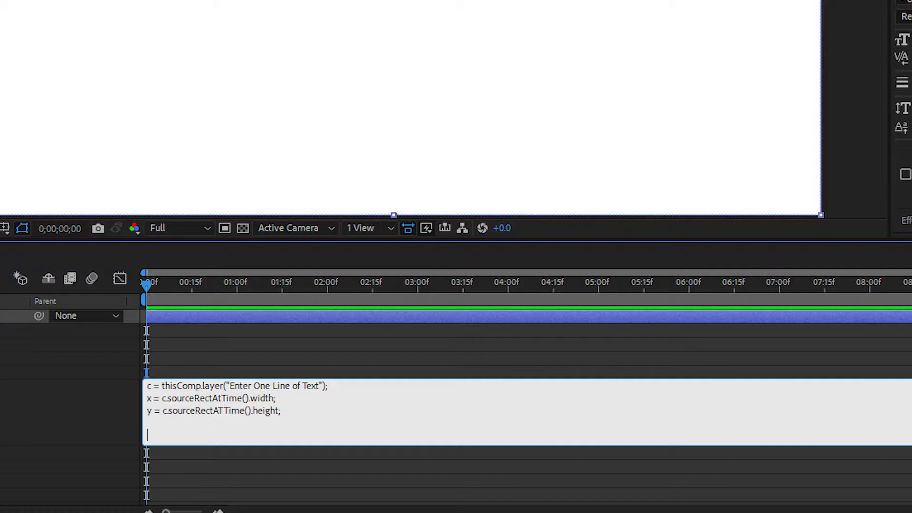
pyautogui.write('[x,y]')
# - Correct the misspelled ATTime to AtTime so the Size expression works
pyautogui.click(236, 360)
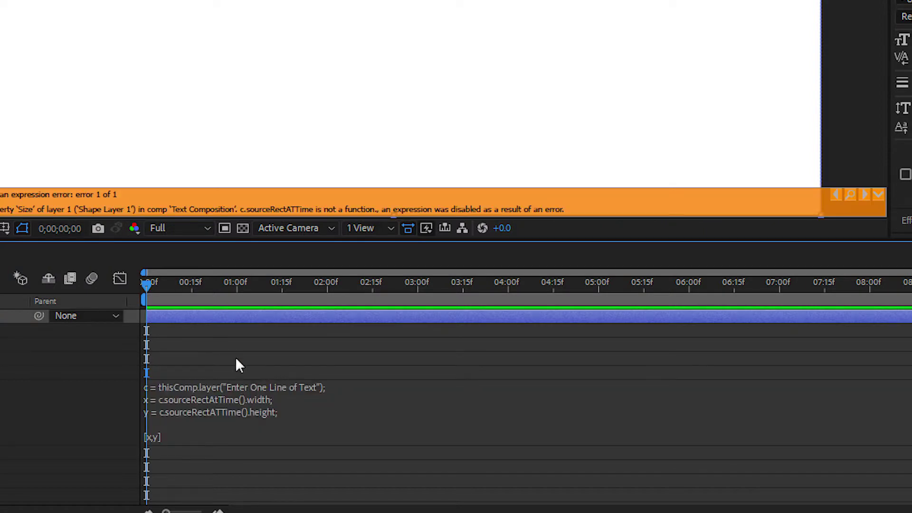
pyautogui.click(215, 420)
pyautogui.click(218, 410)
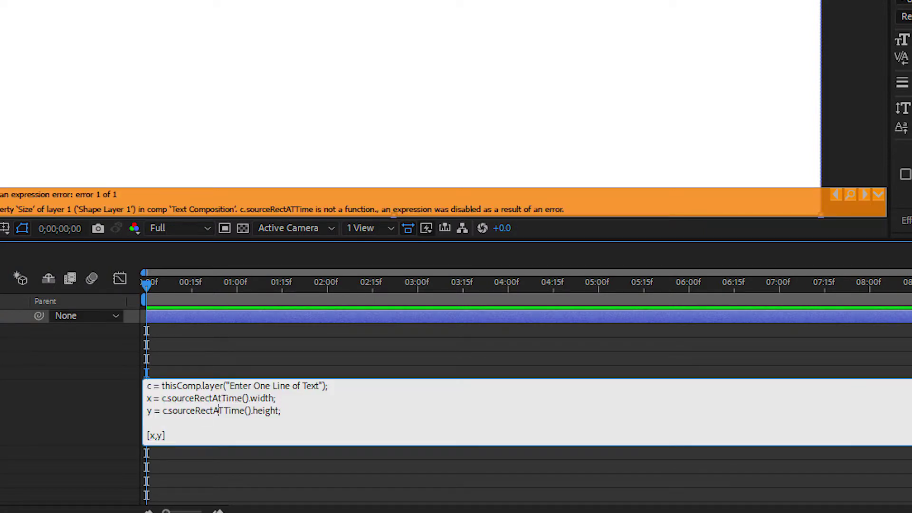
pyautogui.press('Delete')
pyautogui.write('tt')
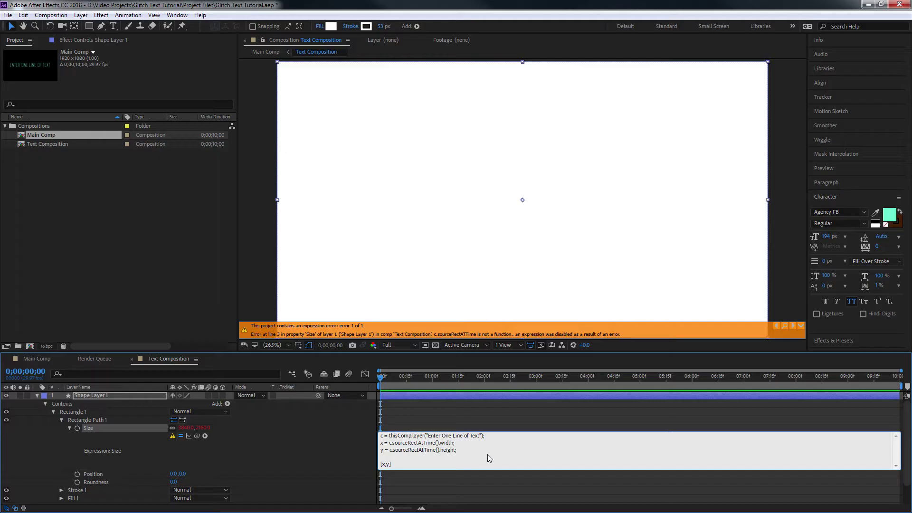
pyautogui.click(471, 426)
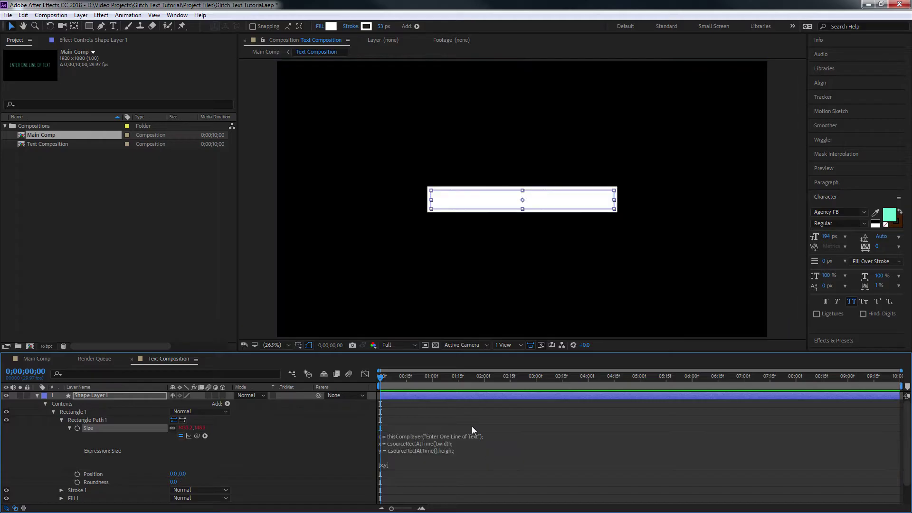
pyautogui.click(412, 454)
pyautogui.click(291, 457)
# - Move the Enter One Line of Text layer above Shape Layer 1
pyautogui.click(97, 395)
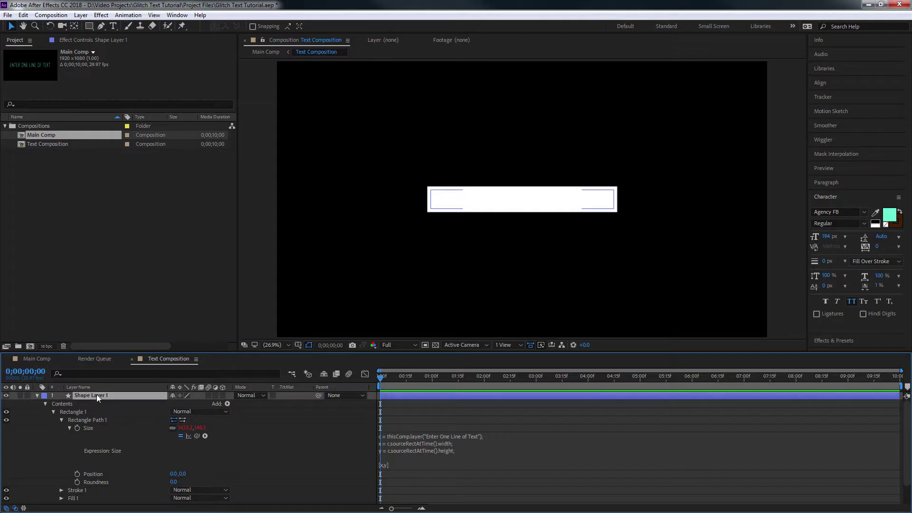
pyautogui.click(37, 395)
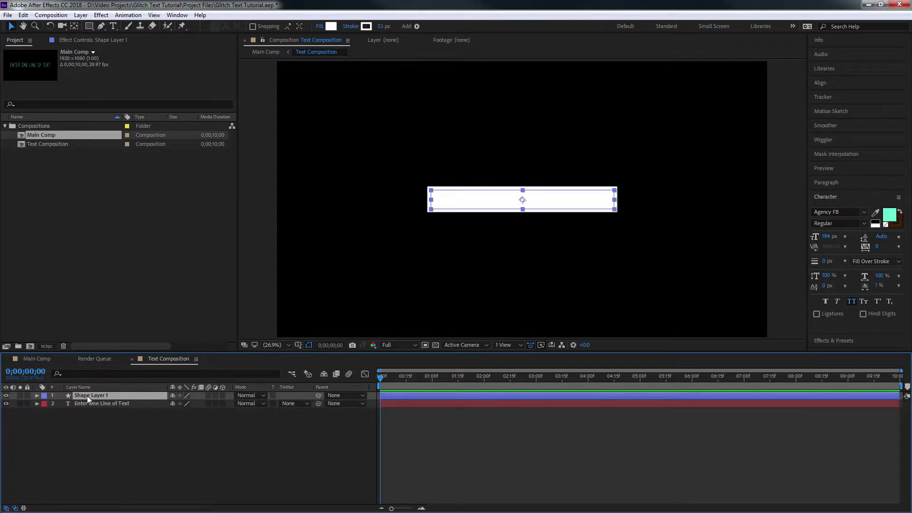
pyautogui.moveTo(100, 404); pyautogui.dragTo(113, 395)
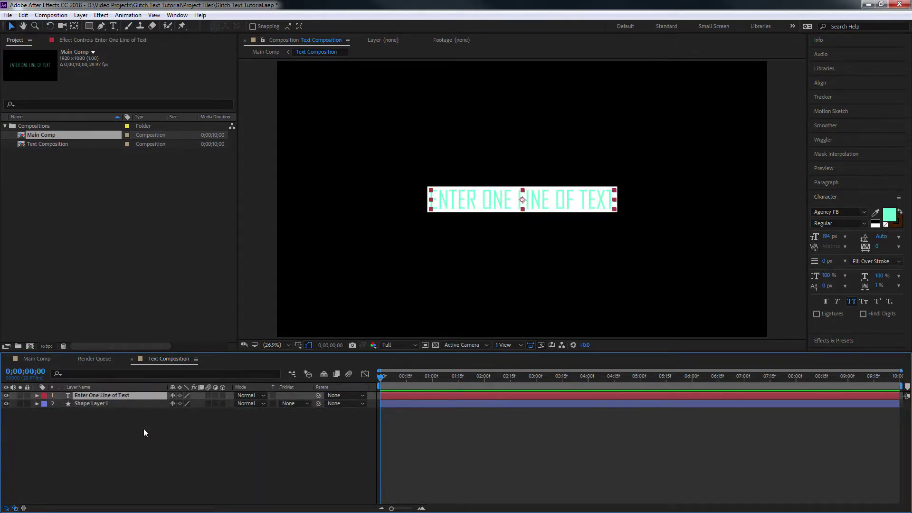
# - Change the text fill colour to white (FFFFFF)
pyautogui.click(113, 395)
pyautogui.click(889, 215)
pyautogui.click(144, 186)
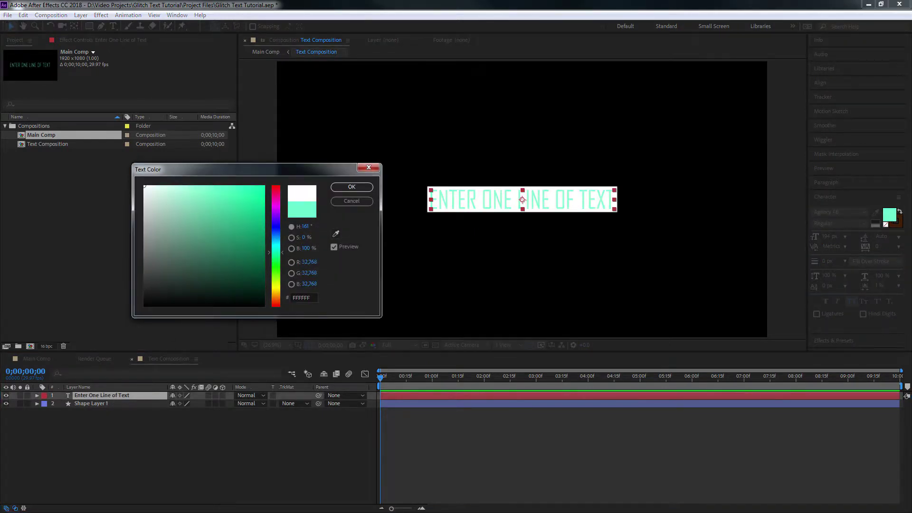
pyautogui.click(352, 187)
# - Set the rectangle's fill to None so only its outline remains
pyautogui.click(74, 404)
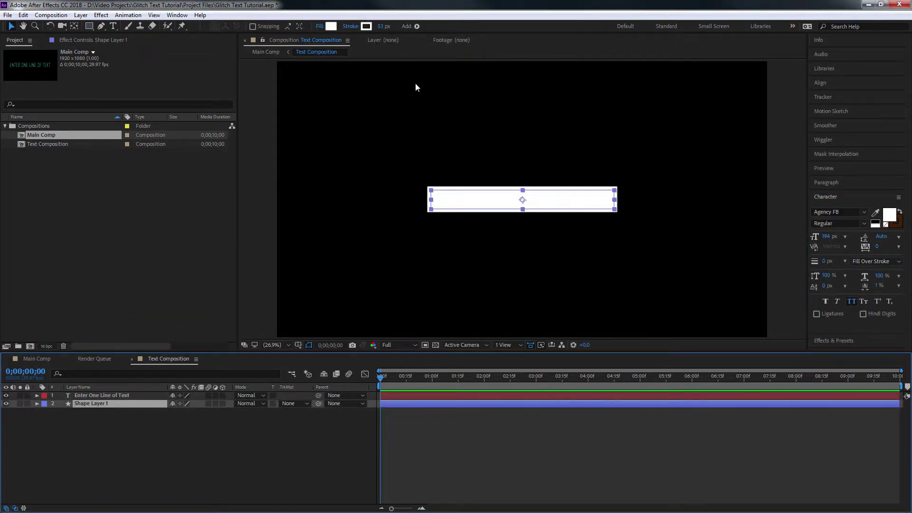
pyautogui.click(37, 403)
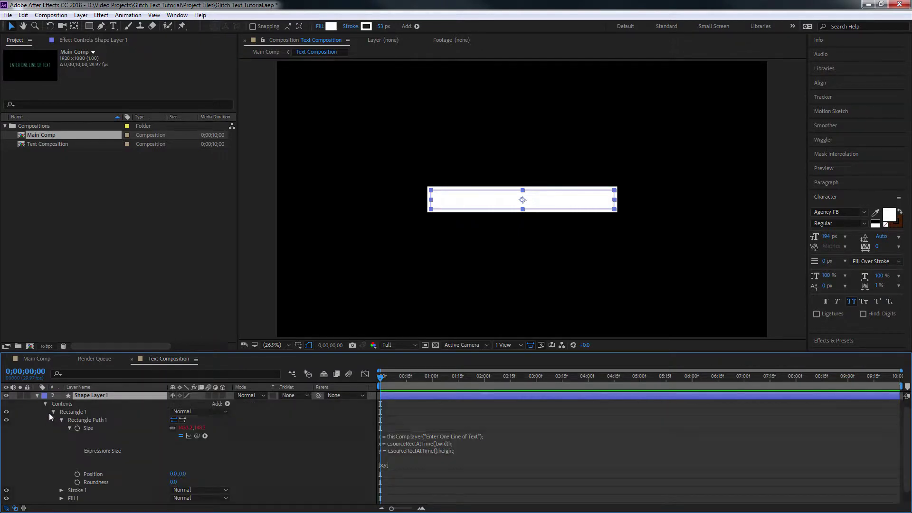
pyautogui.click(61, 490)
pyautogui.scroll(-3, 65, 485)
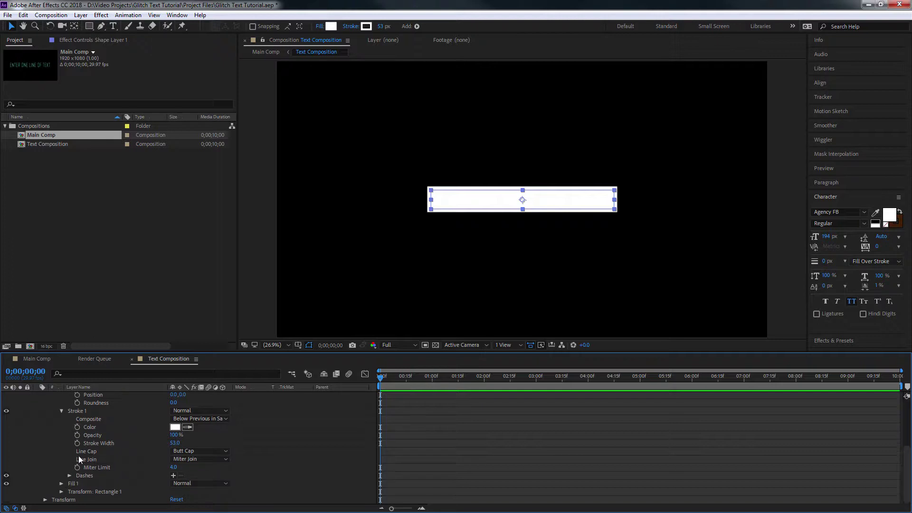
pyautogui.click(60, 483)
pyautogui.scroll(-2, 119, 481)
pyautogui.moveTo(174, 483); pyautogui.dragTo(122, 483)
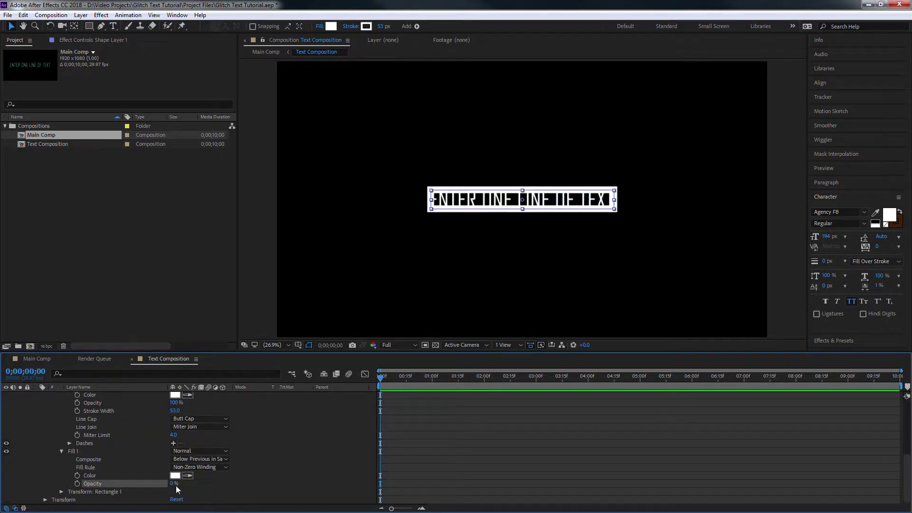
pyautogui.hotkey('ctrl', 'z')
pyautogui.click(321, 26)
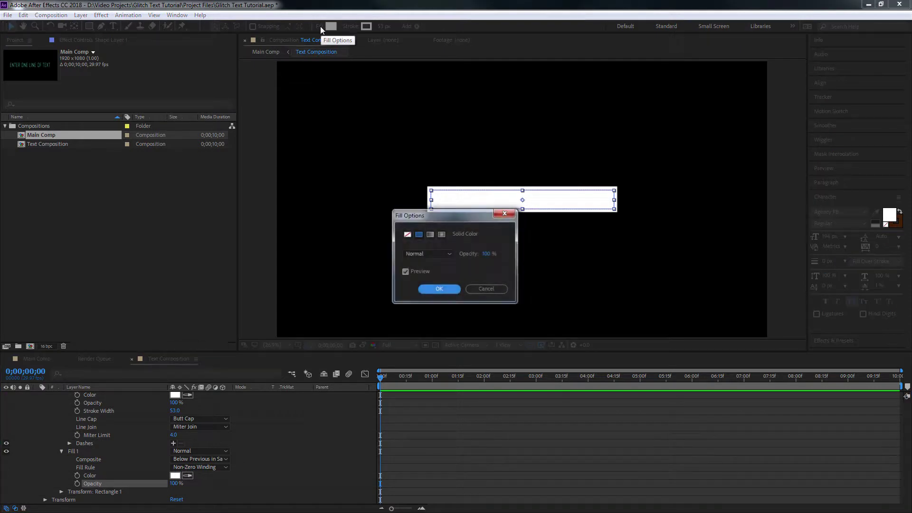
pyautogui.click(407, 235)
pyautogui.click(433, 290)
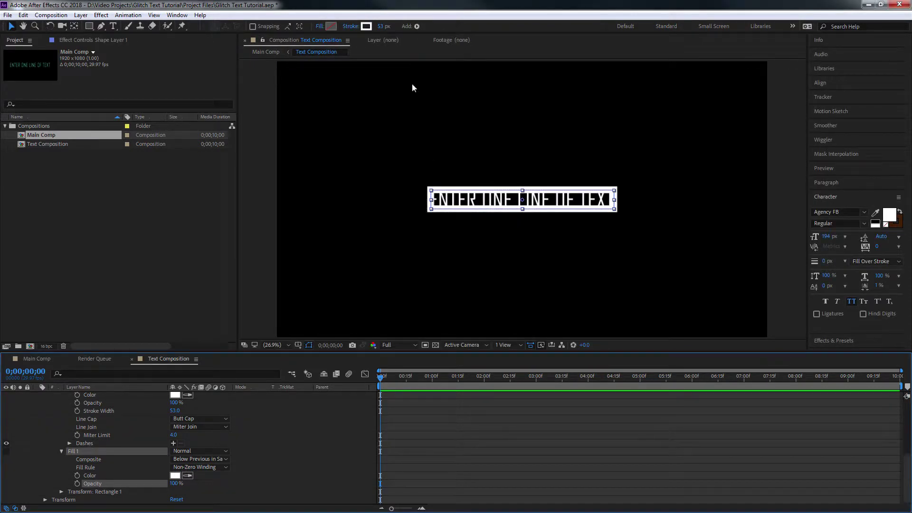
# - Set the rectangle's stroke width to 10 px
pyautogui.click(383, 26)
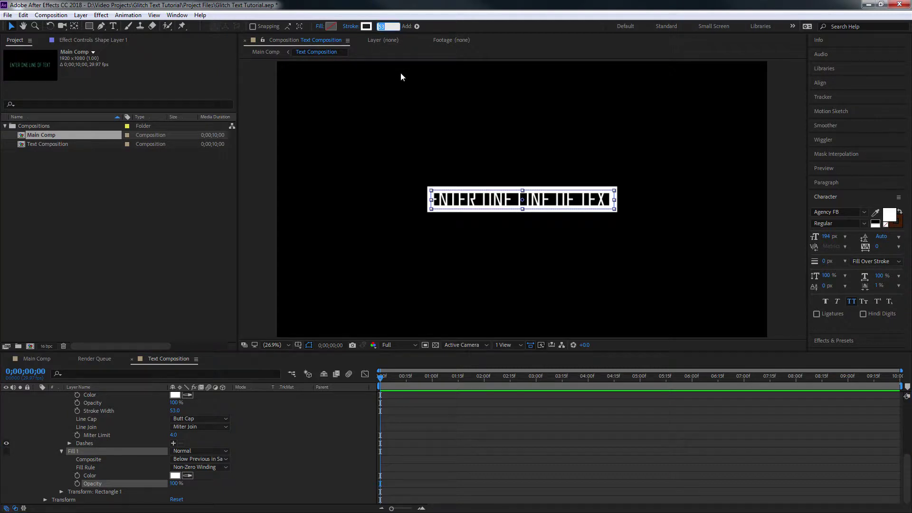
pyautogui.write('10')
pyautogui.press('Return')
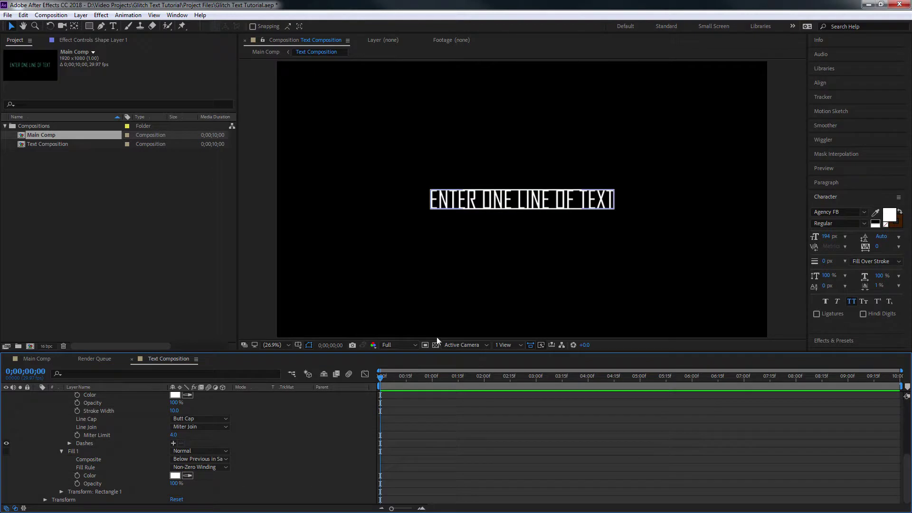
pyautogui.scroll(5, 493, 197)
pyautogui.scroll(-2, 493, 197)
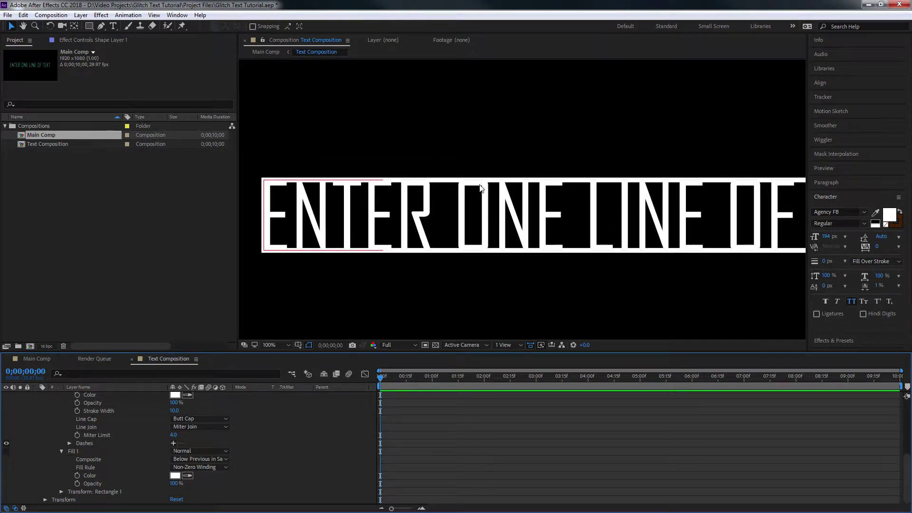
pyautogui.scroll(6, 132, 439)
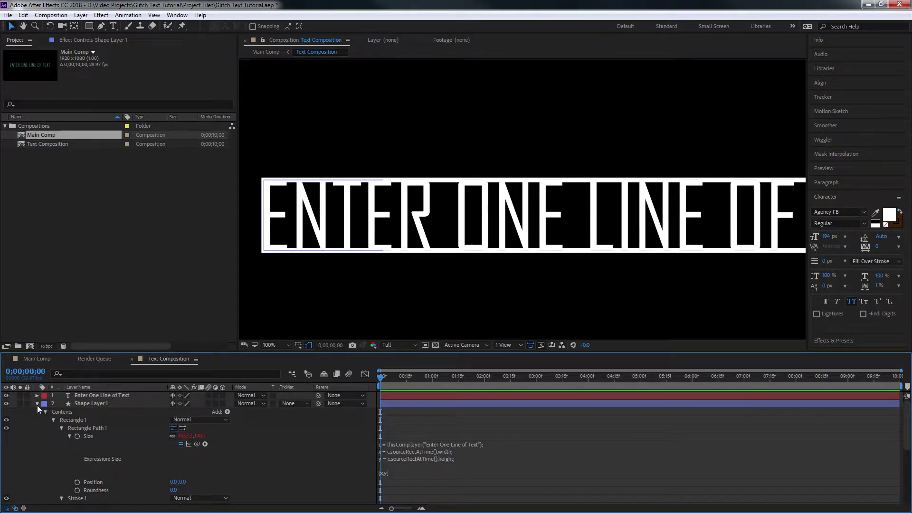
pyautogui.click(37, 403)
pyautogui.scroll(-4, 546, 206)
pyautogui.scroll(4, 546, 205)
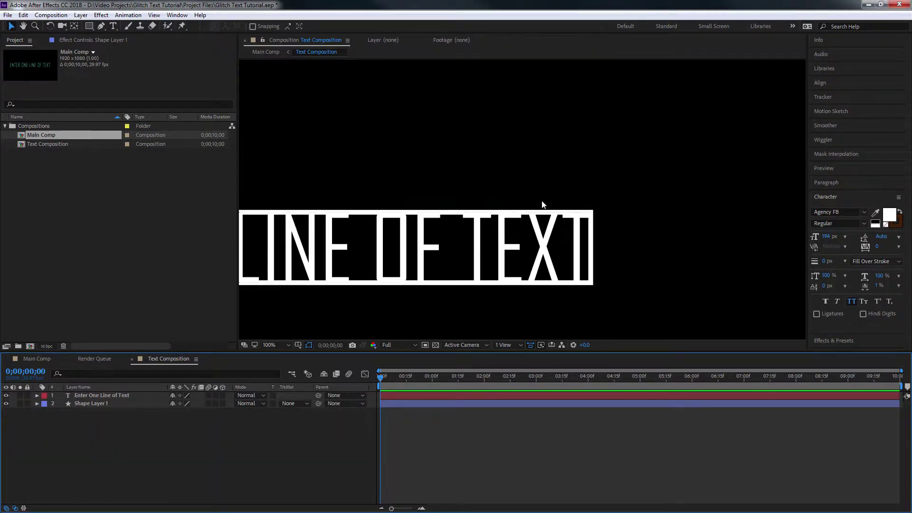
pyautogui.scroll(-2, 492, 221)
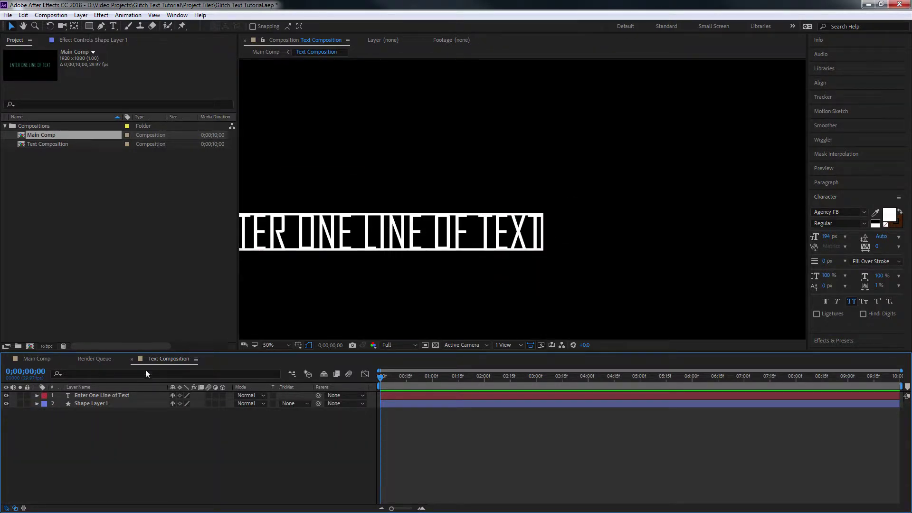
pyautogui.click(112, 395)
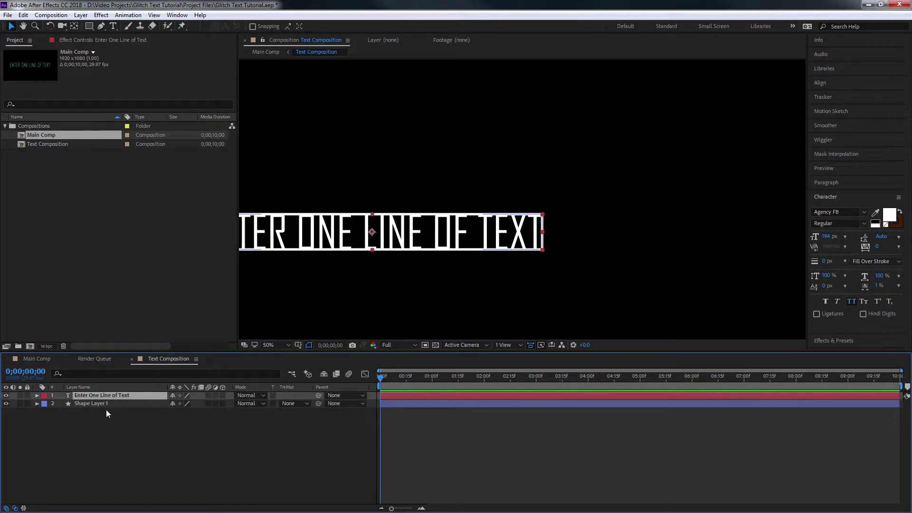
pyautogui.click(128, 435)
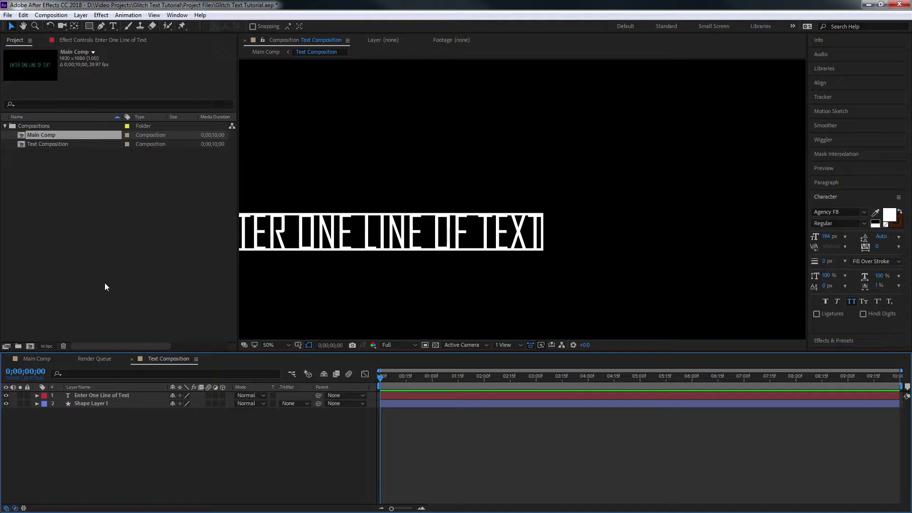
# - Add a new null object layer to Text Composition with Ctrl+Alt+Shift+Y
pyautogui.click(38, 15)
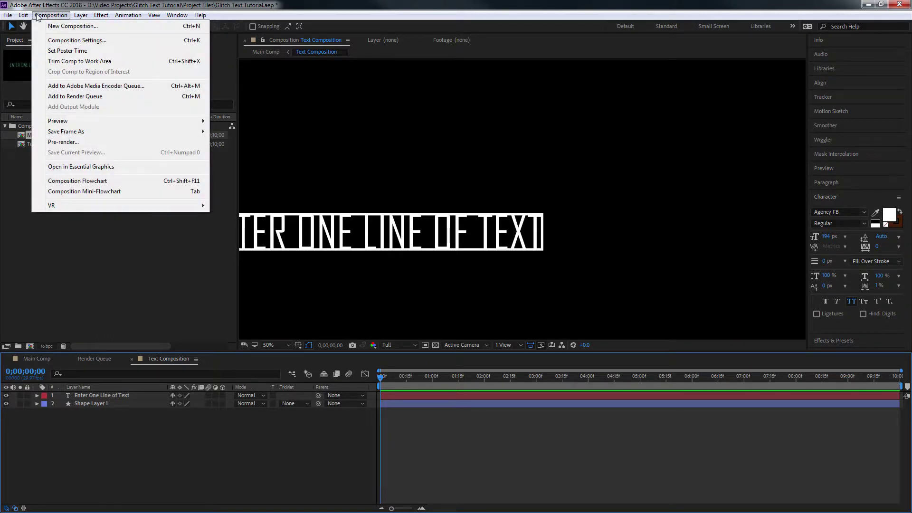
pyautogui.moveTo(81, 16)
pyautogui.moveTo(103, 27)
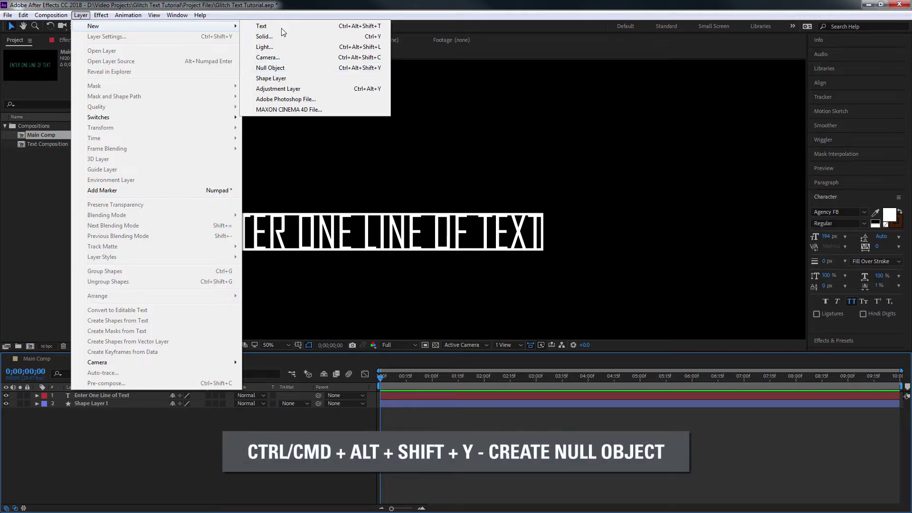
pyautogui.click(139, 412)
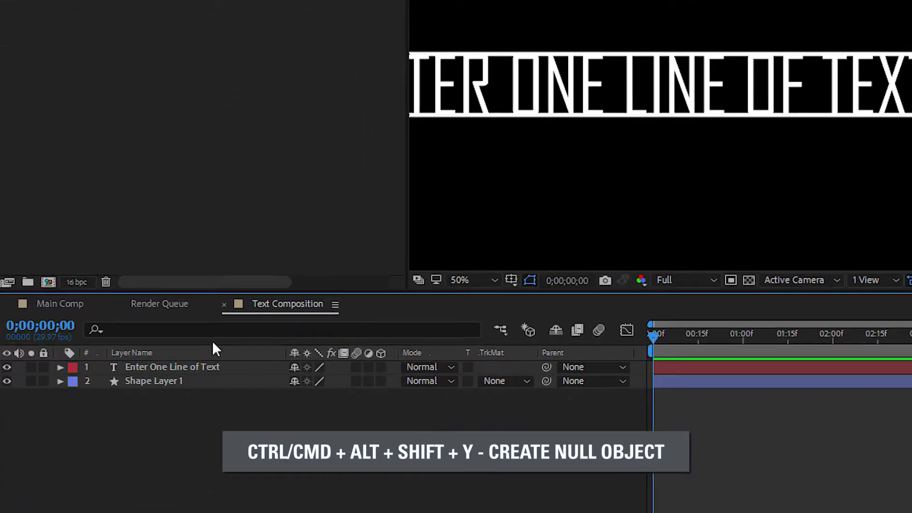
pyautogui.hotkey('ctrl', 'alt', 'shift', 'y')
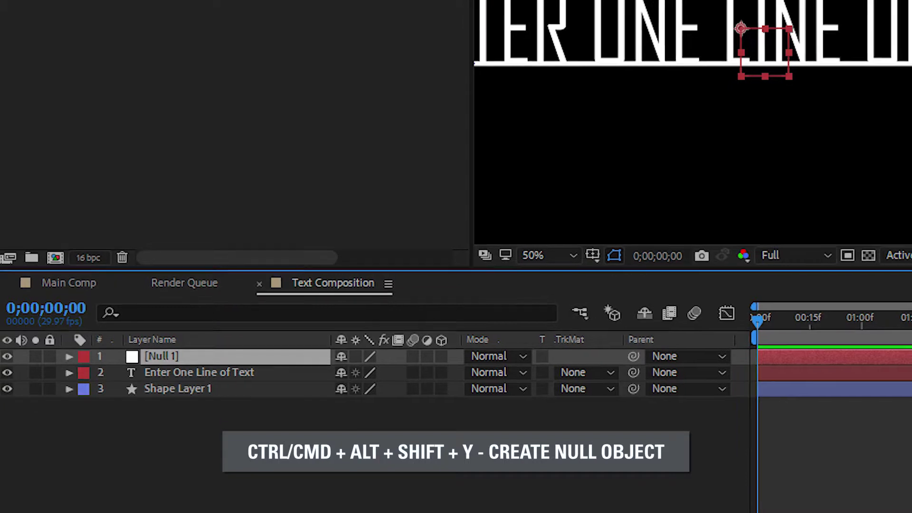
# - Fit the viewer and rename the null layer 'Text Controller'
pyautogui.click(550, 254)
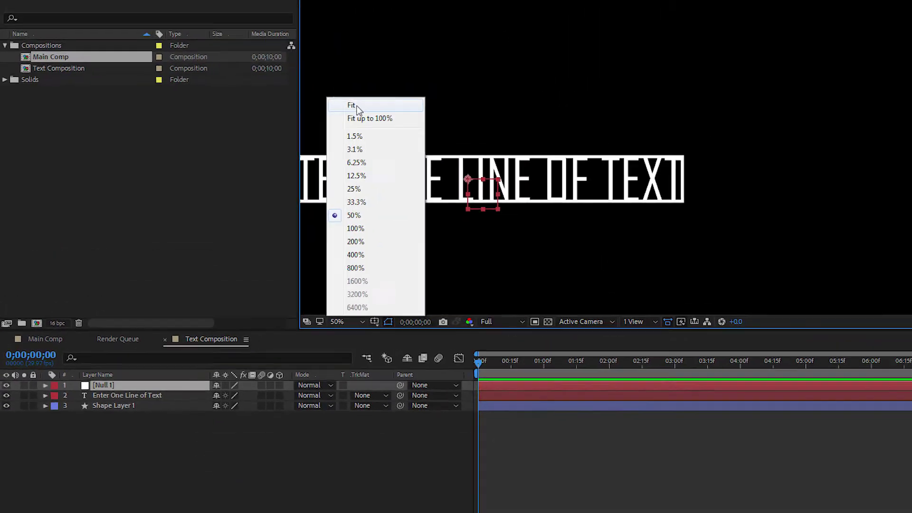
pyautogui.click(357, 109)
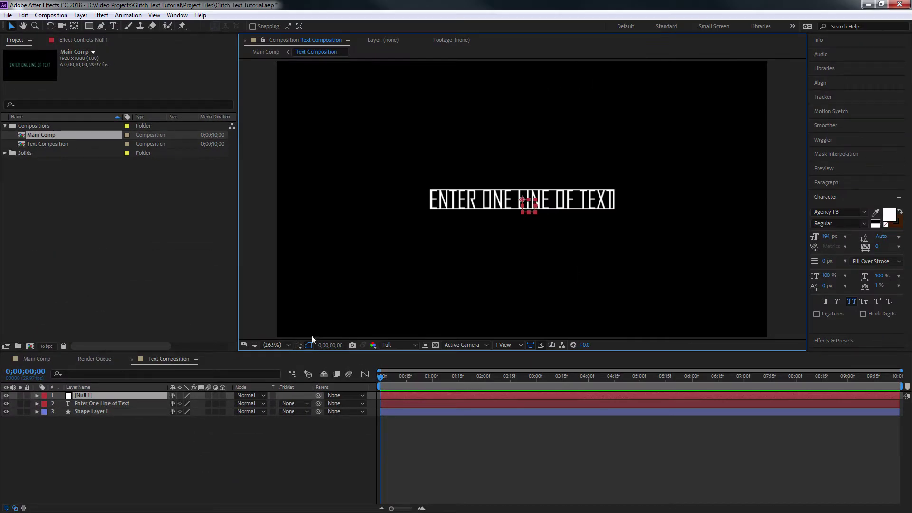
pyautogui.click(103, 397)
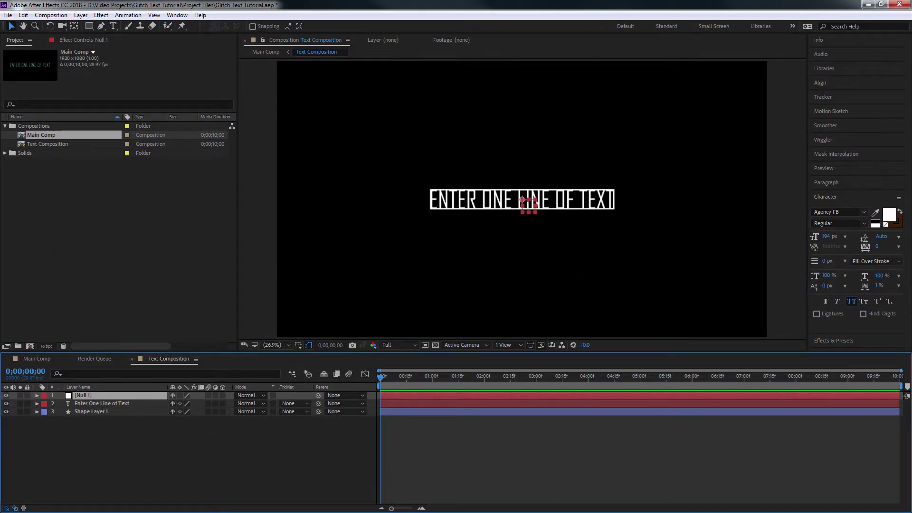
pyautogui.press('Return')
pyautogui.write('Text Contro')
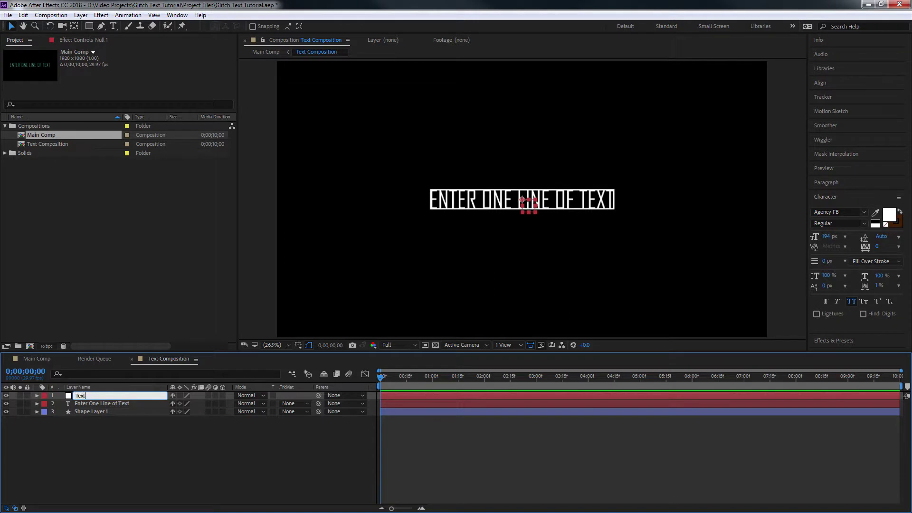
pyautogui.write('ller')
pyautogui.press('Return')
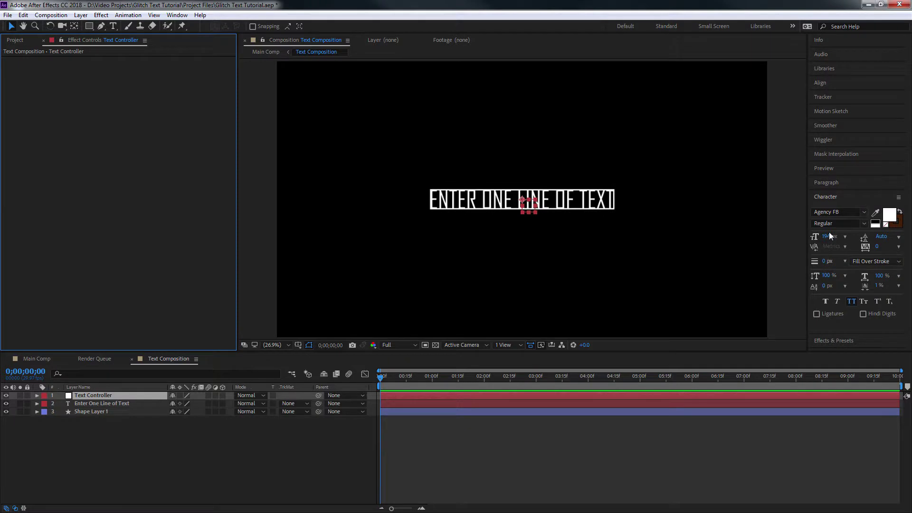
# - Apply a Slider Control to Text Controller and rename the effect 'Padding'
pyautogui.click(827, 202)
pyautogui.click(830, 210)
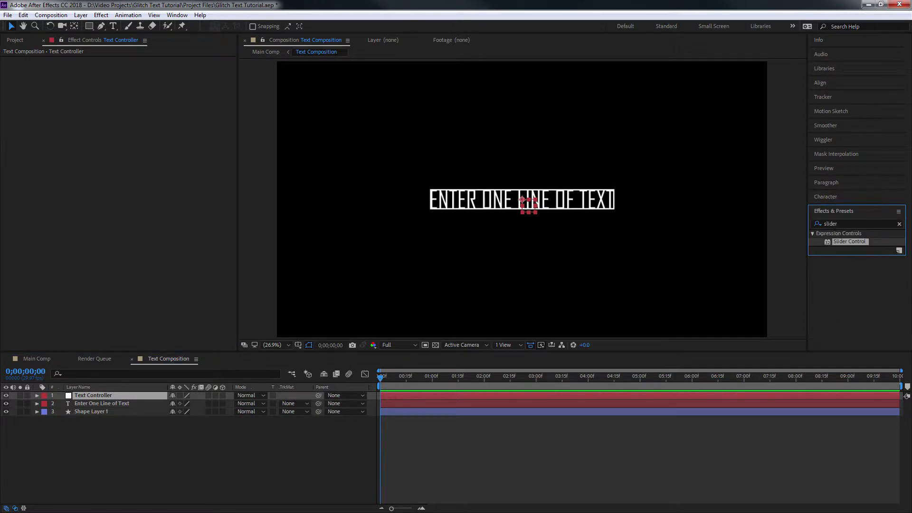
pyautogui.click(849, 224)
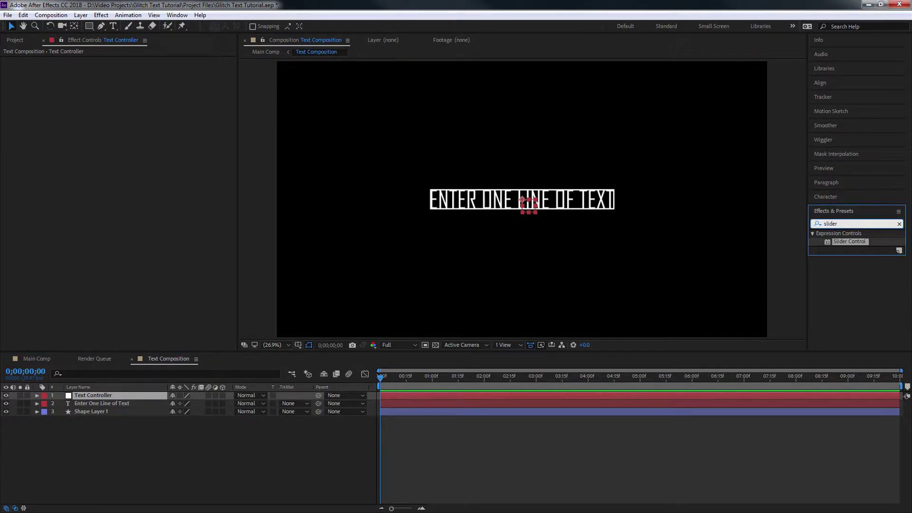
pyautogui.write('slider')
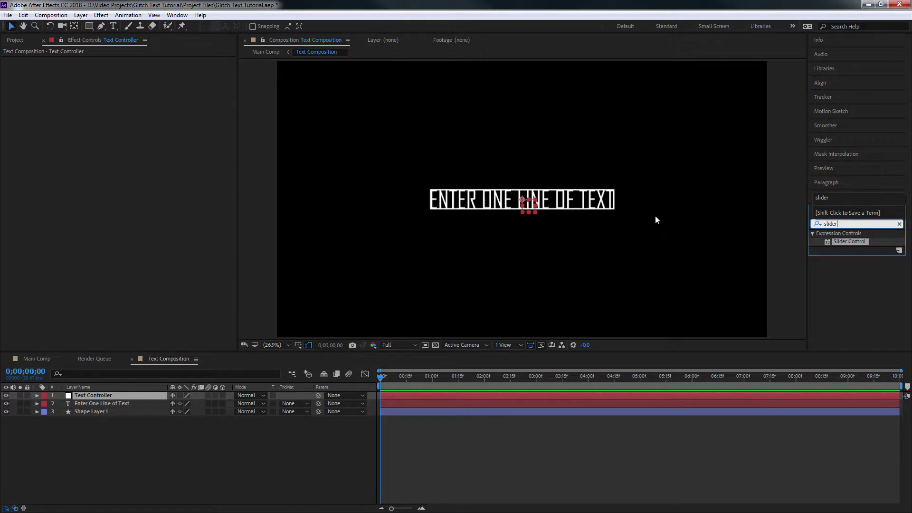
pyautogui.moveTo(853, 241); pyautogui.dragTo(90, 121)
pyautogui.press('Return')
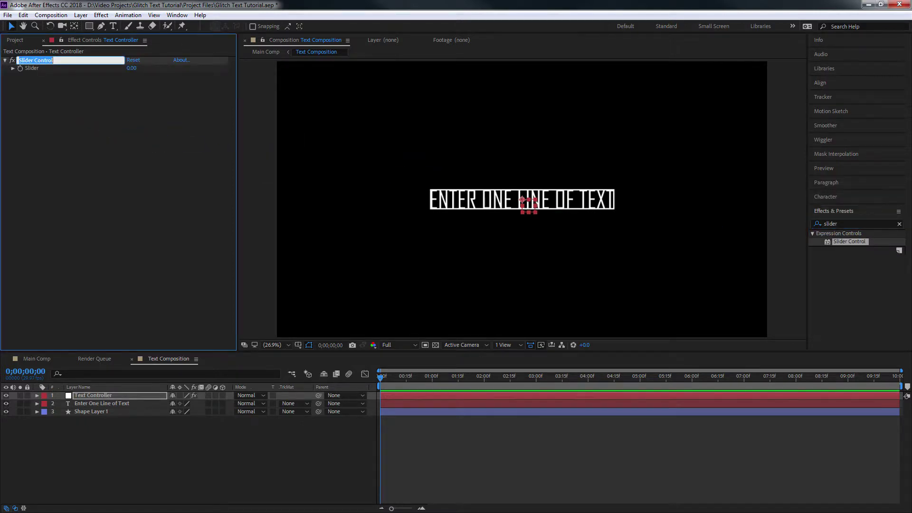
pyautogui.write('Padding')
pyautogui.press('Return')
pyautogui.click(38, 413)
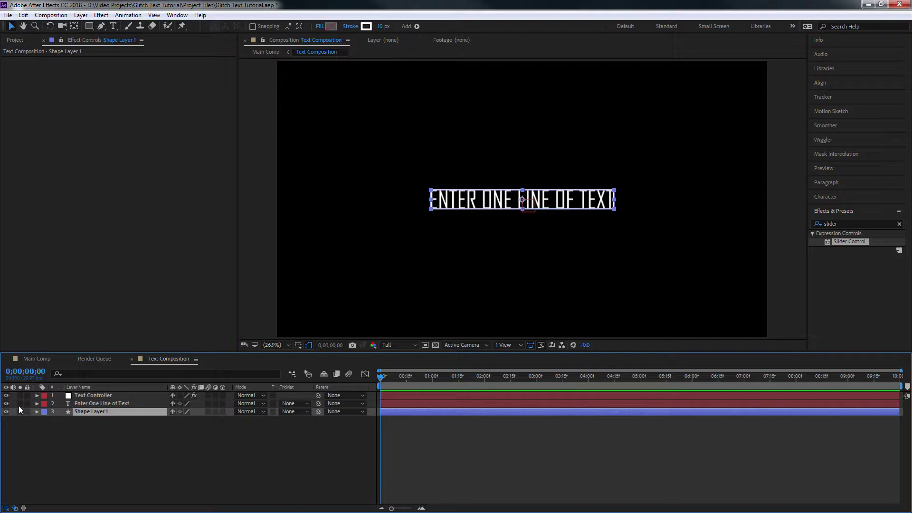
# - Reveal Shape Layer 1's Size expression and start a 'p =' variable line
pyautogui.press('u')
pyautogui.press('u')
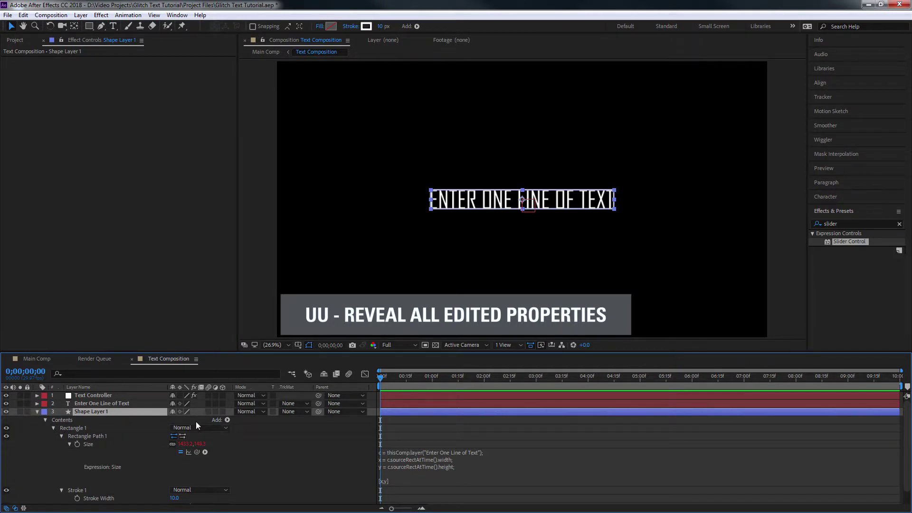
pyautogui.click(475, 474)
pyautogui.click(476, 474)
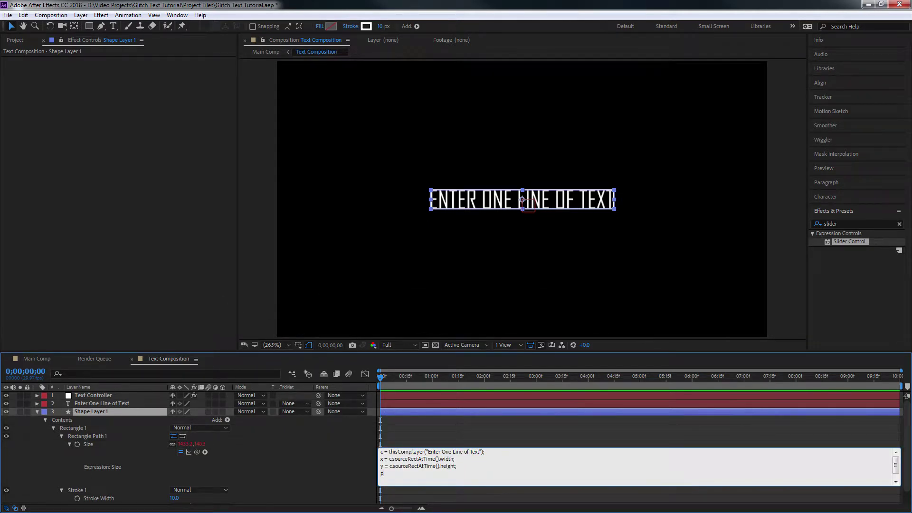
pyautogui.write('p =')
pyautogui.click(85, 395)
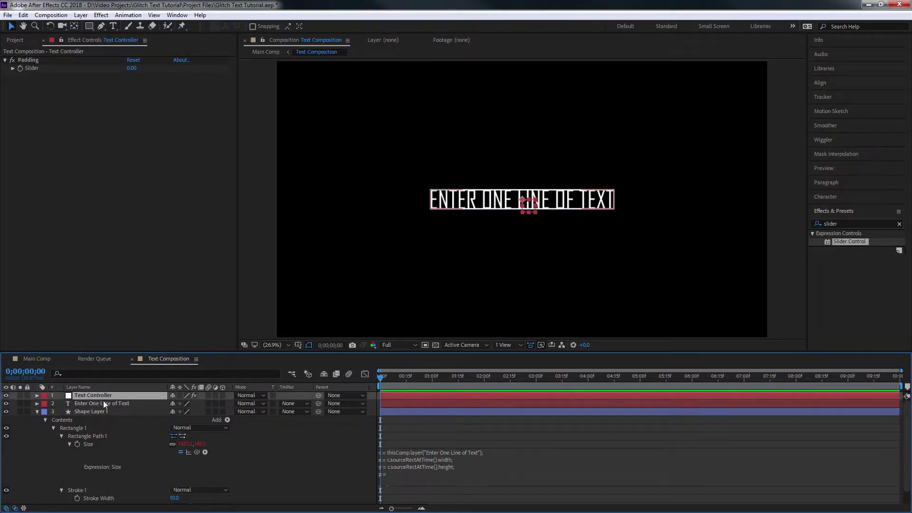
pyautogui.click(60, 41)
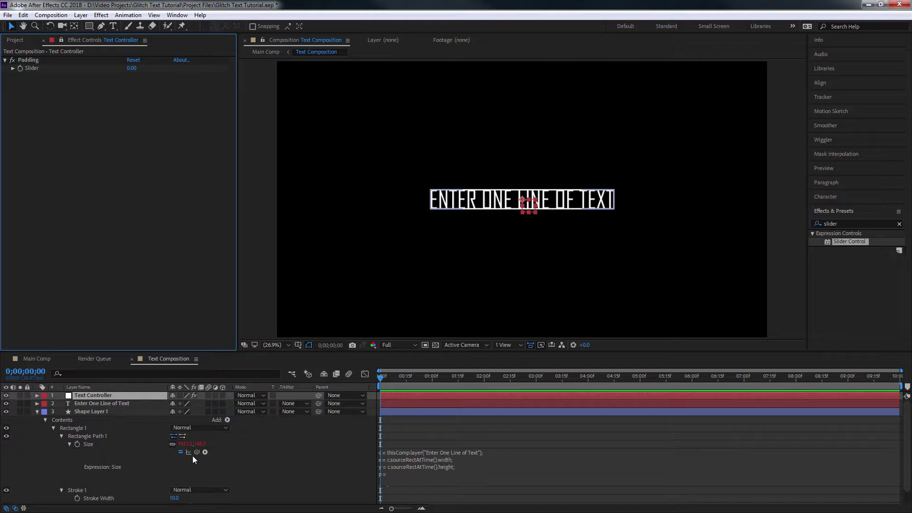
# - Pick-whip p to the Padding slider and append + [p,p] to the Size expression
pyautogui.click(395, 483)
pyautogui.click(394, 483)
pyautogui.moveTo(197, 455); pyautogui.dragTo(33, 72)
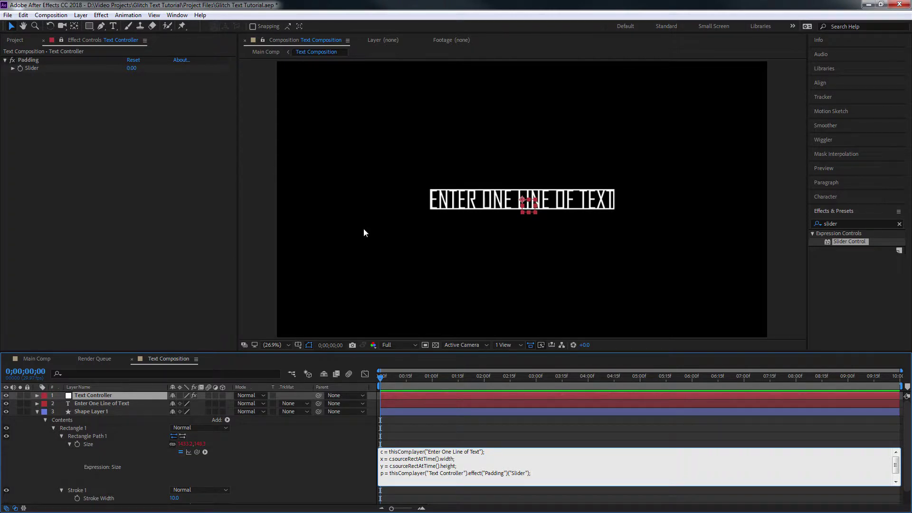
pyautogui.scroll(-1, 513, 468)
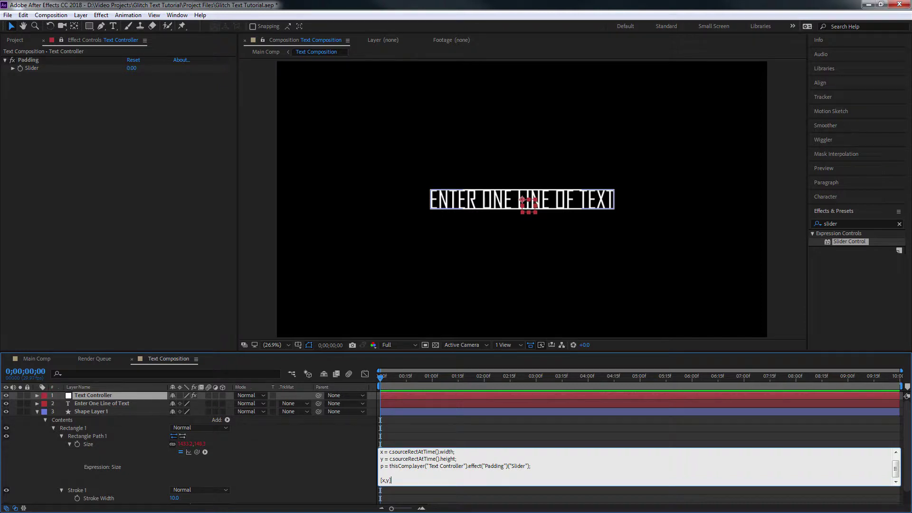
pyautogui.write('+ [p,p')
pyautogui.press('KP_Enter')
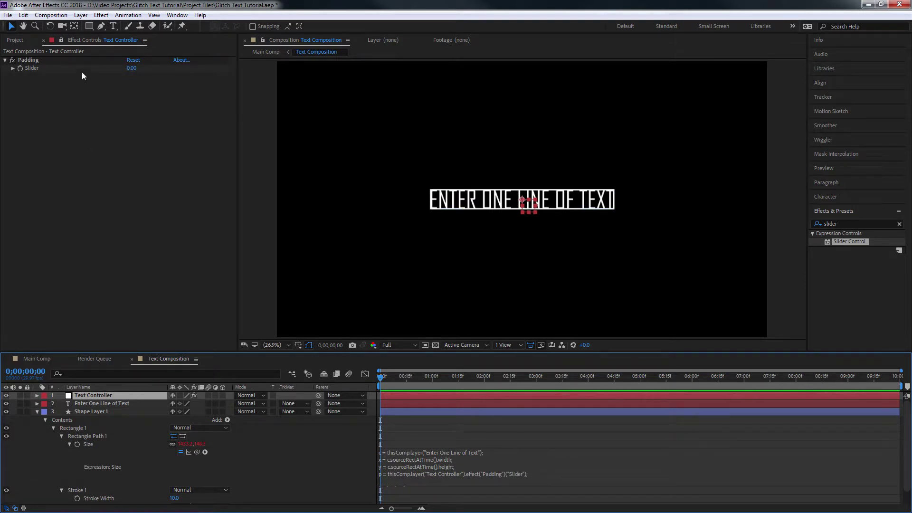
# - Raise Padding to 161 and add a second Slider Control to Text Controller
pyautogui.moveTo(131, 68); pyautogui.dragTo(188, 68)
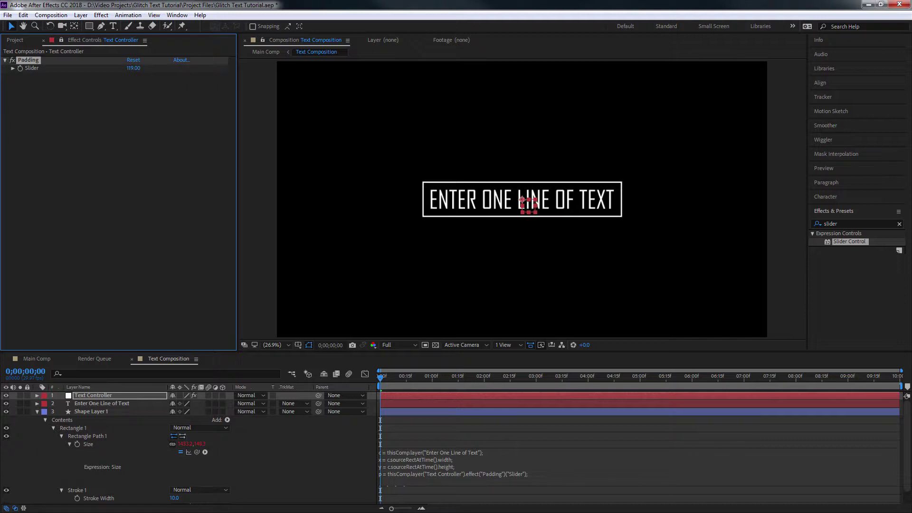
pyautogui.moveTo(188, 68); pyautogui.dragTo(207, 67)
pyautogui.click(37, 411)
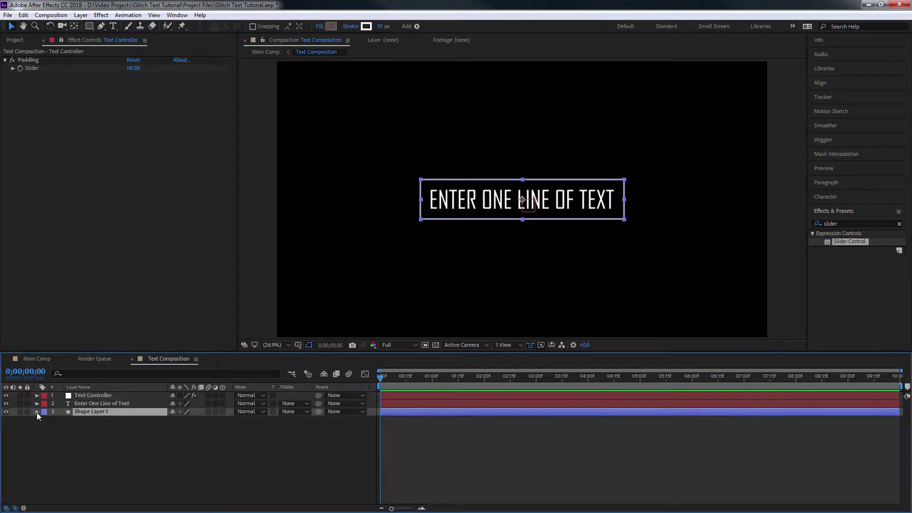
pyautogui.moveTo(861, 243); pyautogui.dragTo(122, 174)
# - Rename the new slider effect 'Stroke Width'
pyautogui.click(60, 79)
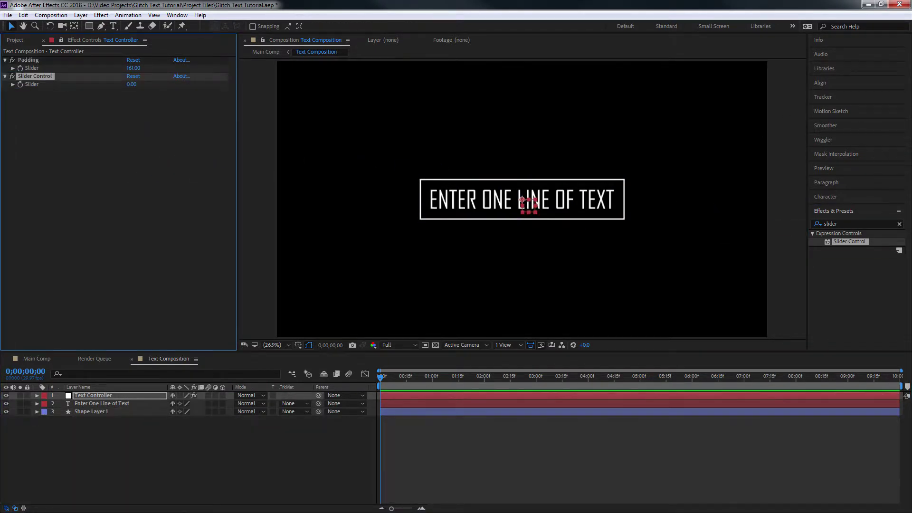
pyautogui.press('Return')
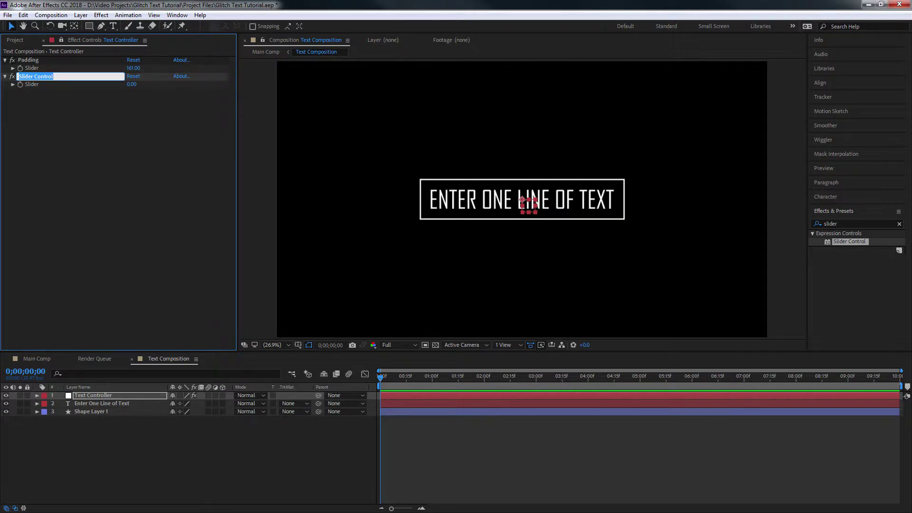
pyautogui.write('Stroke Width')
pyautogui.press('Return')
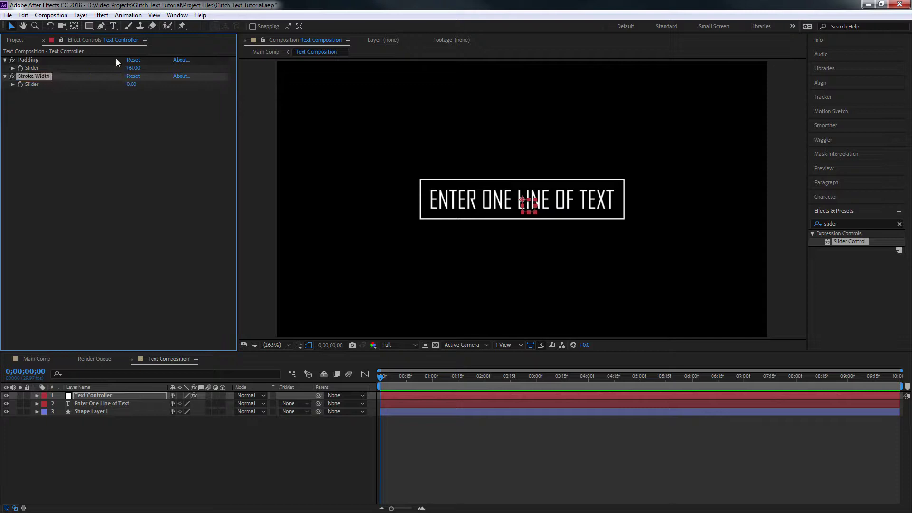
# - Link the rectangle's Stroke Width to the Stroke Width slider with an expression
pyautogui.keyDown('ctrl'); pyautogui.click(37, 411); pyautogui.keyUp('ctrl')
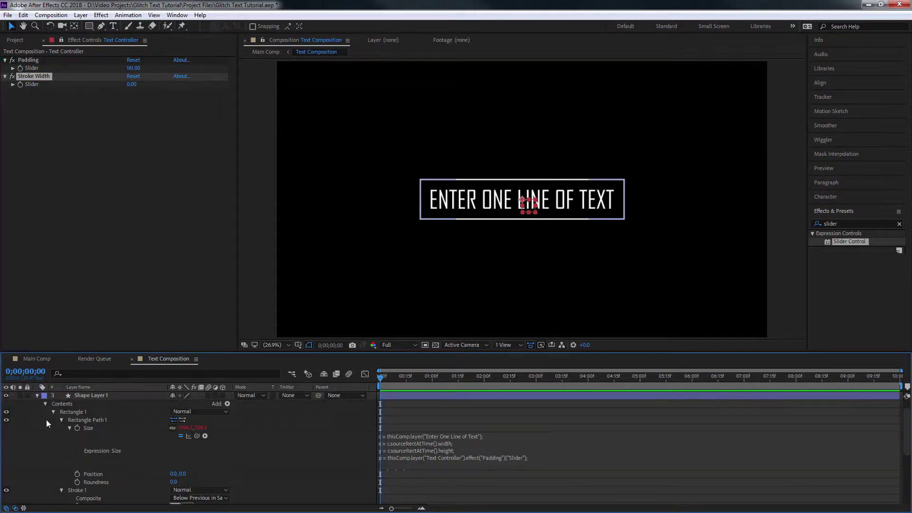
pyautogui.click(62, 420)
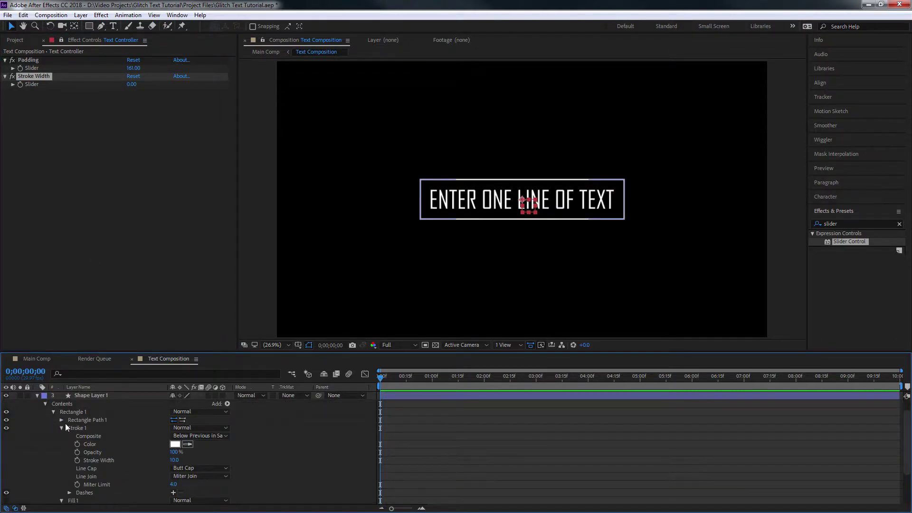
pyautogui.click(87, 451)
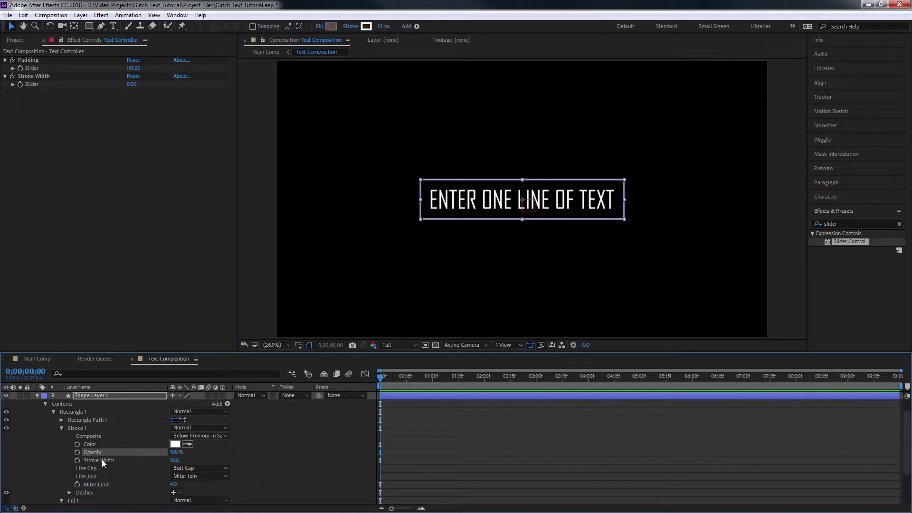
pyautogui.click(117, 459)
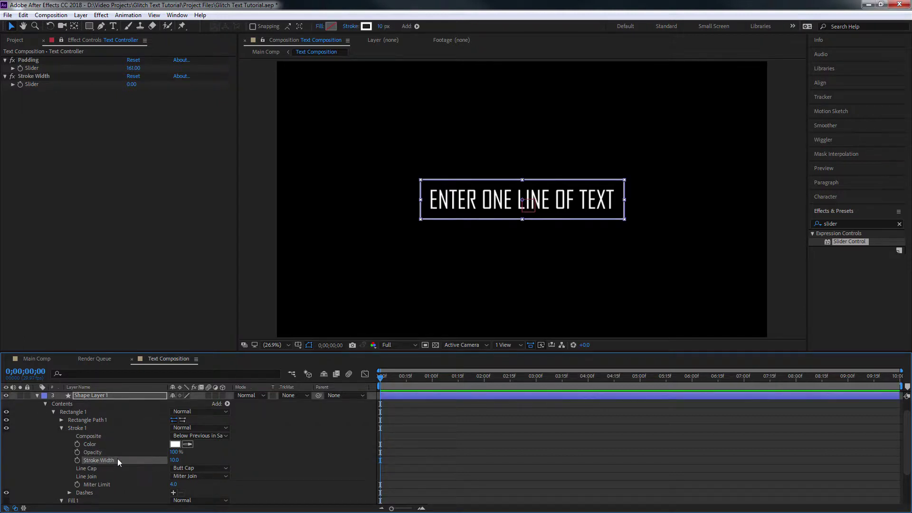
pyautogui.keyDown('alt'); pyautogui.click(77, 460); pyautogui.keyUp('alt')
pyautogui.moveTo(197, 468)
pyautogui.mouseDown()
pyautogui.moveTo(52, 102)
pyautogui.moveTo(35, 82)
pyautogui.mouseUp()
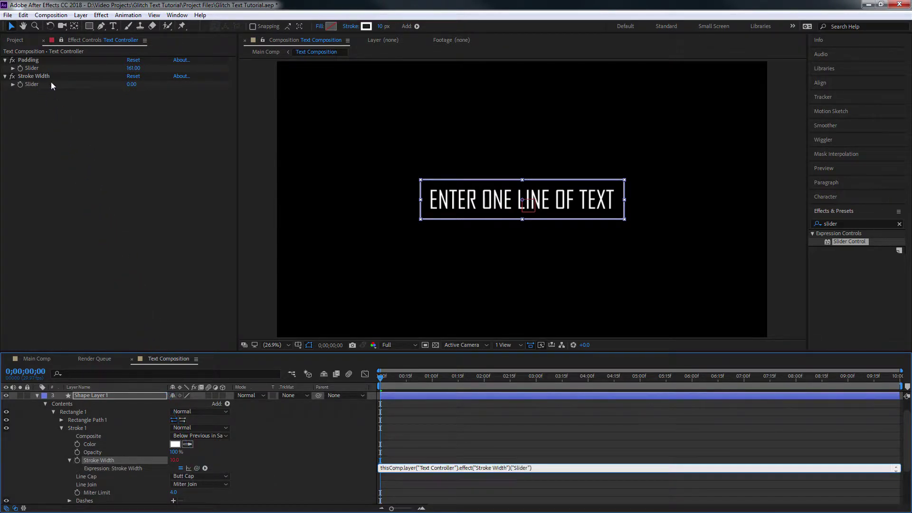
pyautogui.click(497, 440)
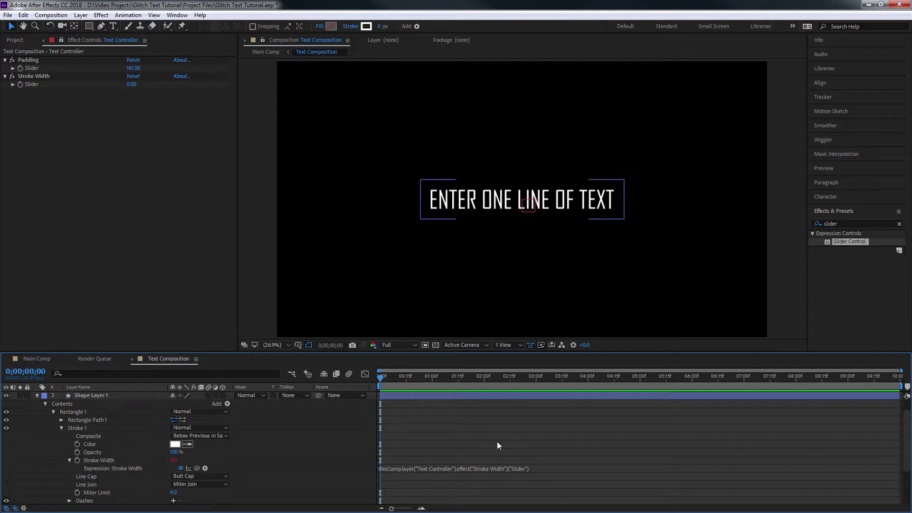
# - Set the Stroke Width slider to 10
pyautogui.click(131, 84)
pyautogui.write('10')
pyautogui.press('Return')
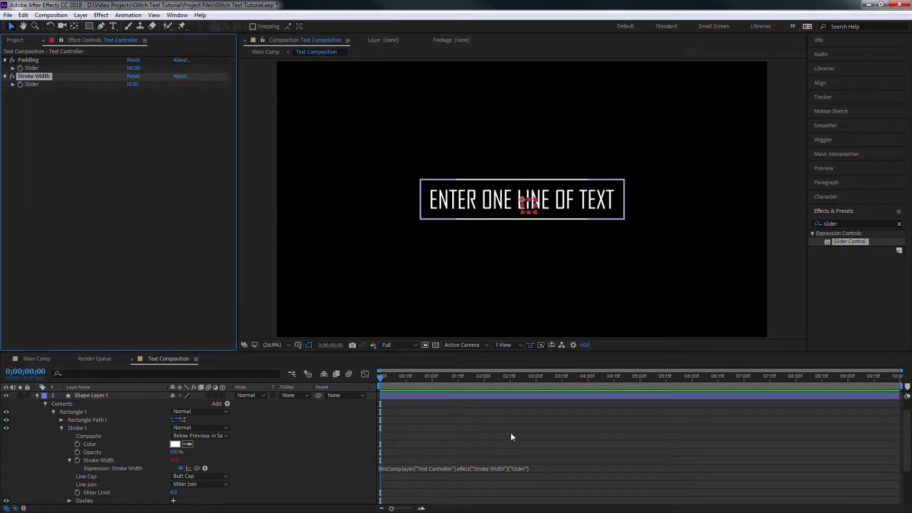
pyautogui.click(511, 432)
pyautogui.moveTo(133, 84)
pyautogui.mouseDown()
pyautogui.moveTo(218, 84)
pyautogui.moveTo(40, 84)
pyautogui.mouseUp()
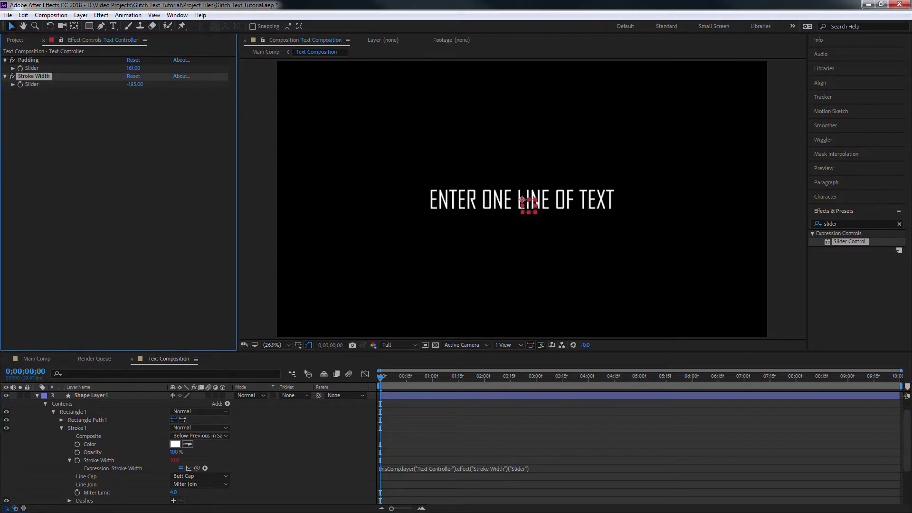
pyautogui.click(131, 85)
pyautogui.write('-180')
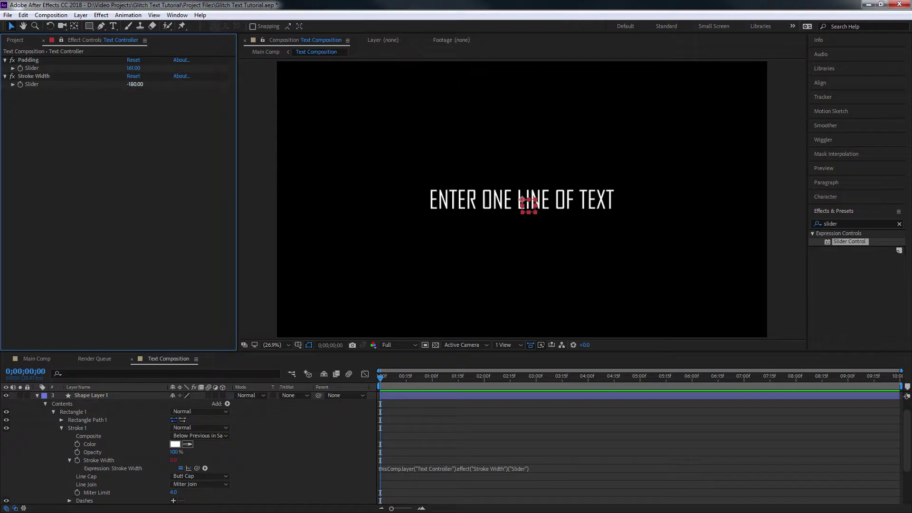
pyautogui.write('0')
pyautogui.press('Return')
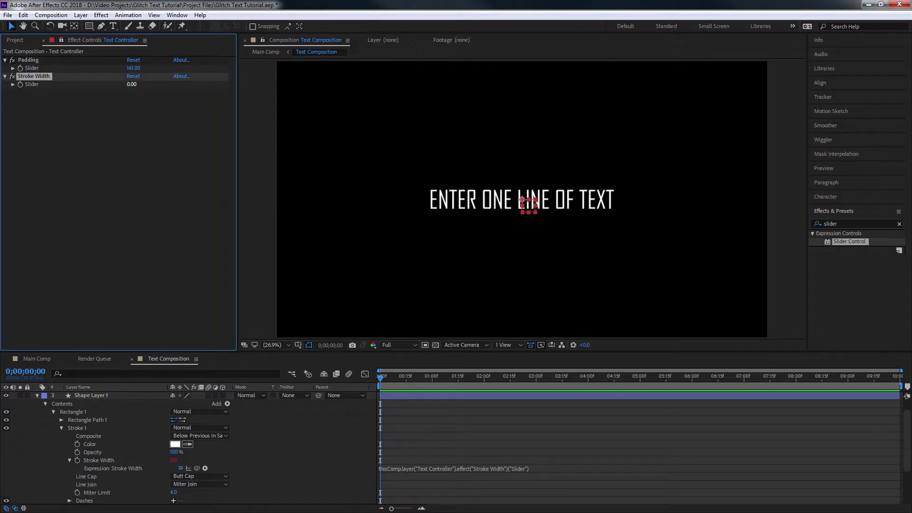
pyautogui.click(131, 85)
pyautogui.write('10')
pyautogui.press('Return')
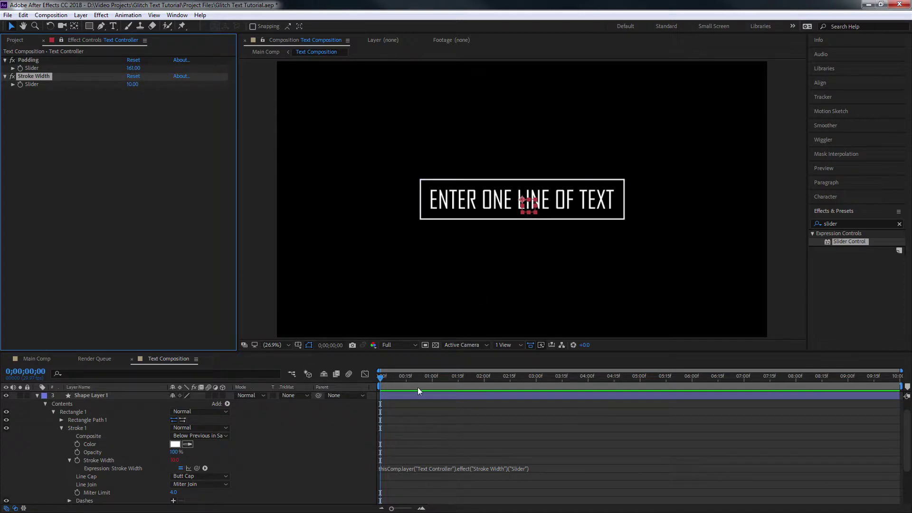
# - Duplicate the Stroke Width effect and rename the copy 'Opacity of BG'
pyautogui.click(57, 101)
pyautogui.click(39, 76)
pyautogui.hotkey('ctrl', 'd')
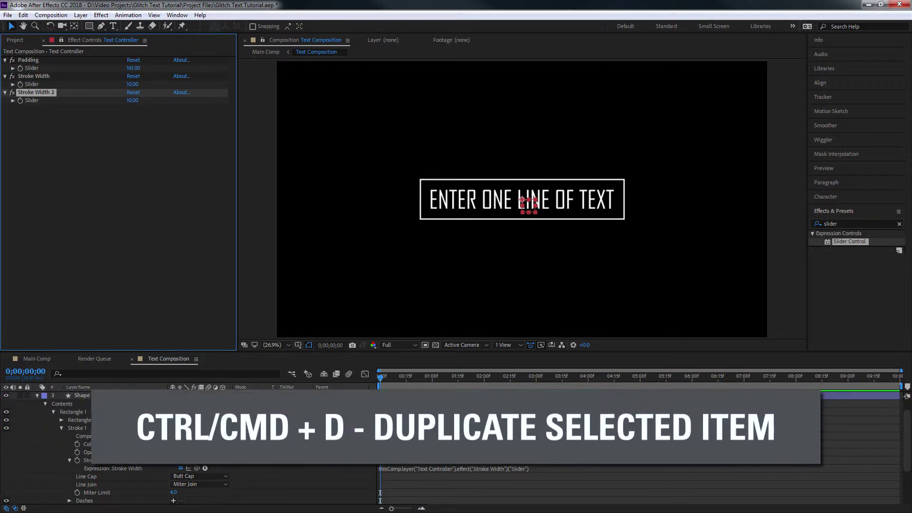
pyautogui.press('Return')
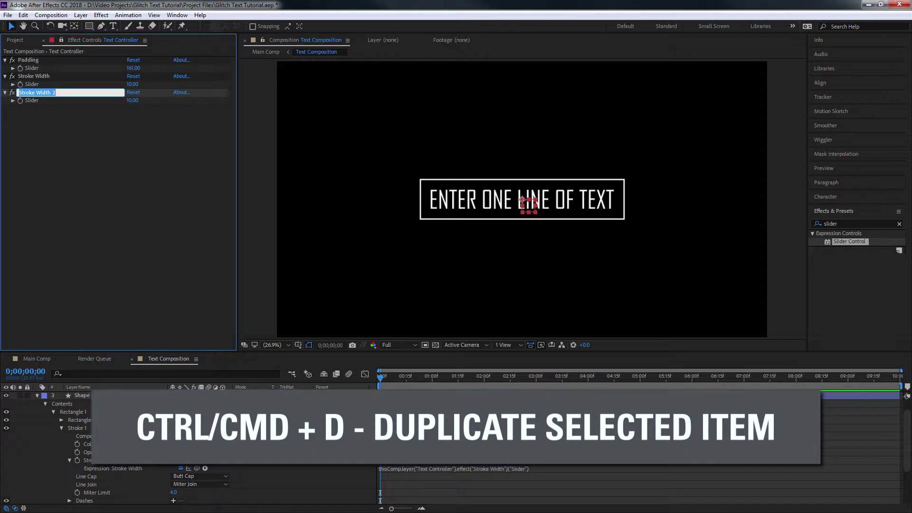
pyautogui.write('Opacity of BG')
pyautogui.press('Return')
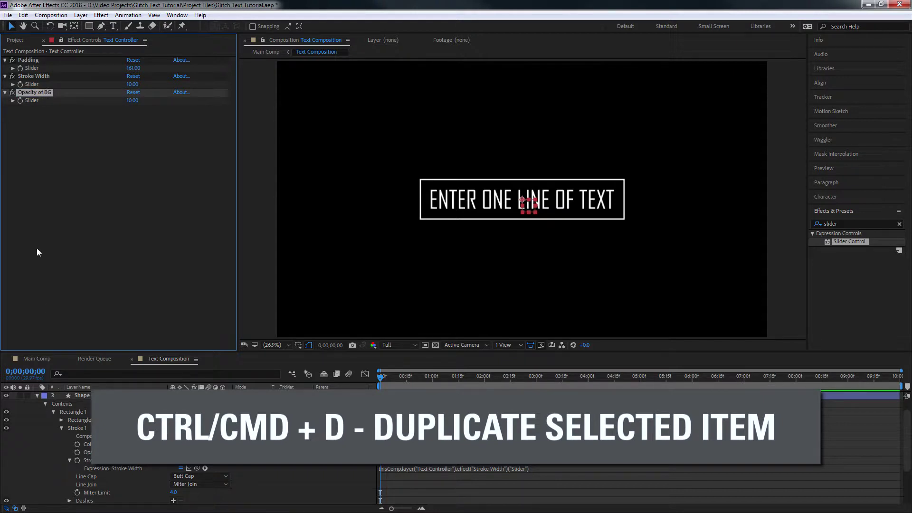
pyautogui.click(61, 427)
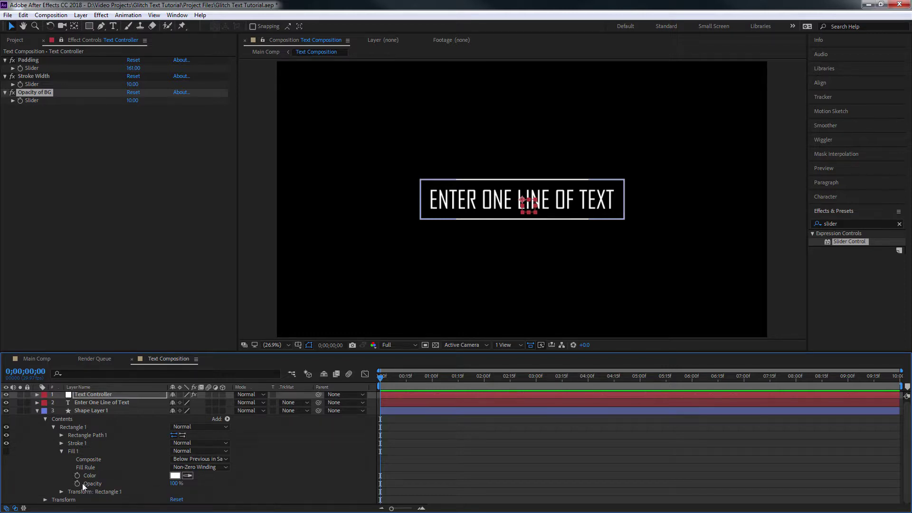
# - Link the rectangle's Fill Opacity to the Opacity of BG slider via an expression
pyautogui.keyDown('alt'); pyautogui.click(77, 482); pyautogui.keyUp('alt')
pyautogui.moveTo(197, 492); pyautogui.dragTo(39, 102)
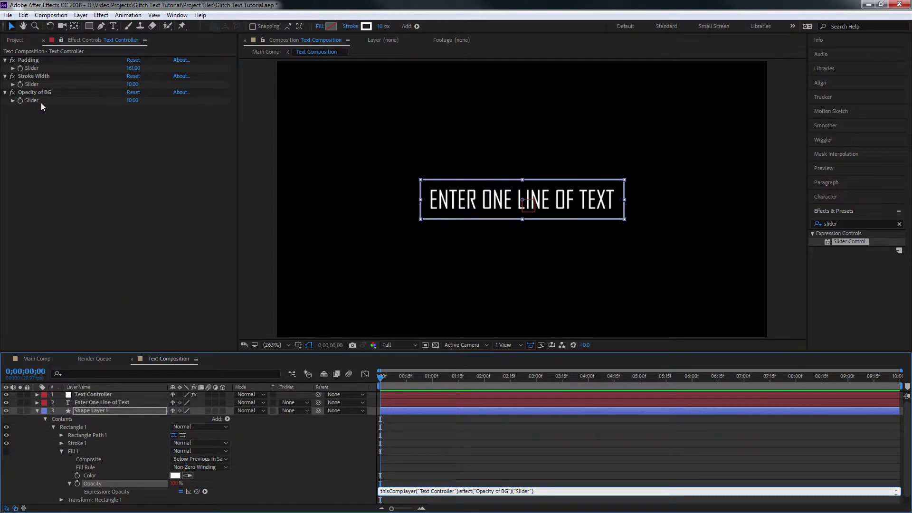
pyautogui.press('KP_Enter')
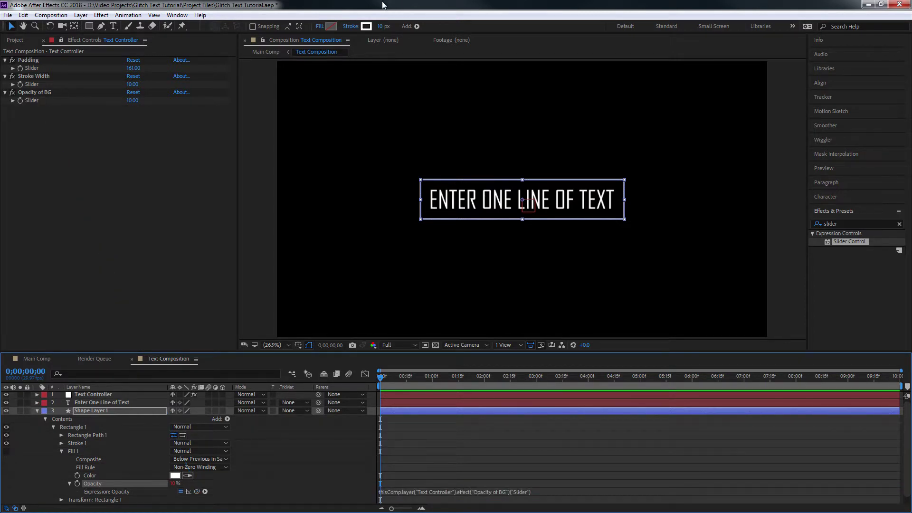
# - Switch the rectangle to a Solid Color fill and set Opacity of BG to 10
pyautogui.click(320, 26)
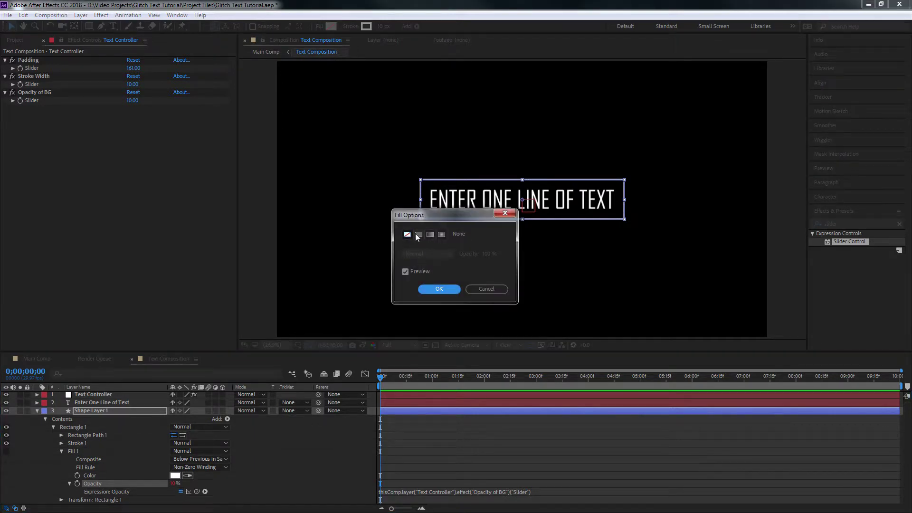
pyautogui.click(417, 234)
pyautogui.click(440, 289)
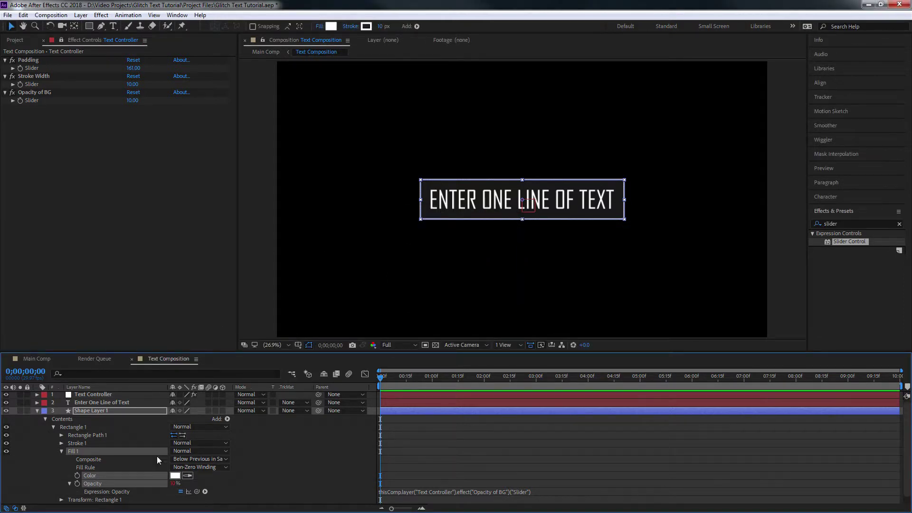
pyautogui.moveTo(132, 100); pyautogui.dragTo(122, 116)
pyautogui.click(133, 101)
pyautogui.write('10')
pyautogui.press('Return')
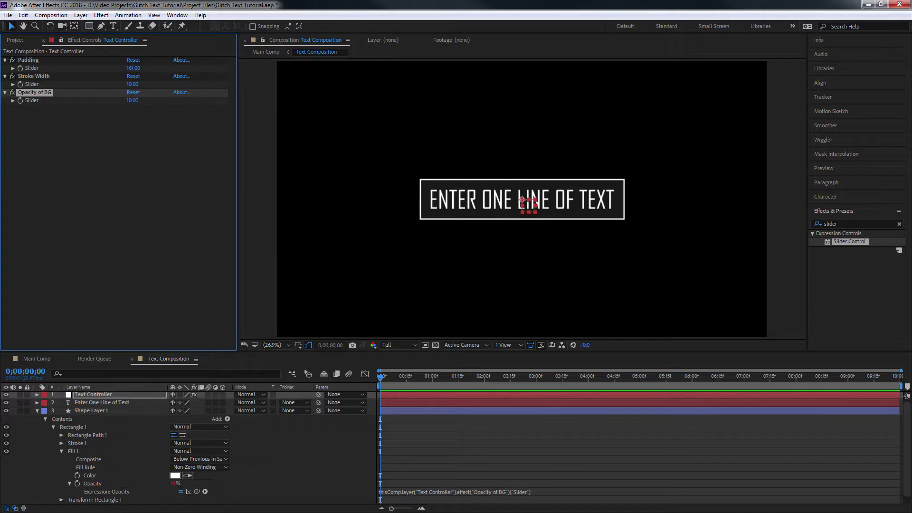
# - Add a Color Control to Text Controller and link the Fill Color to it
pyautogui.click(873, 241)
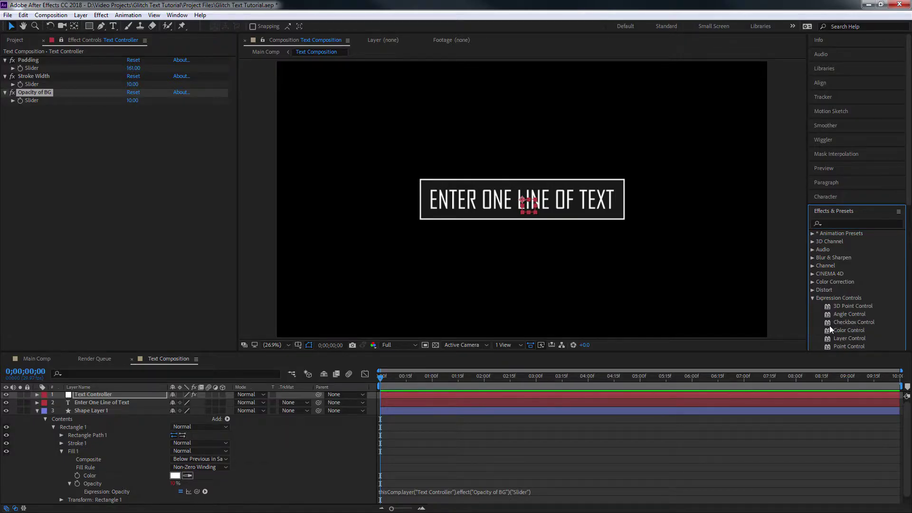
pyautogui.moveTo(850, 331); pyautogui.dragTo(38, 108)
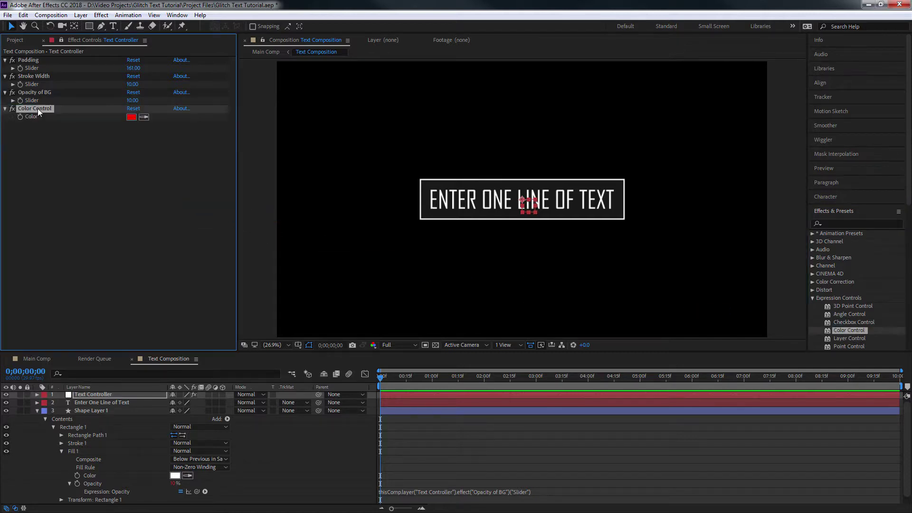
pyautogui.keyDown('alt'); pyautogui.click(77, 476); pyautogui.keyUp('alt')
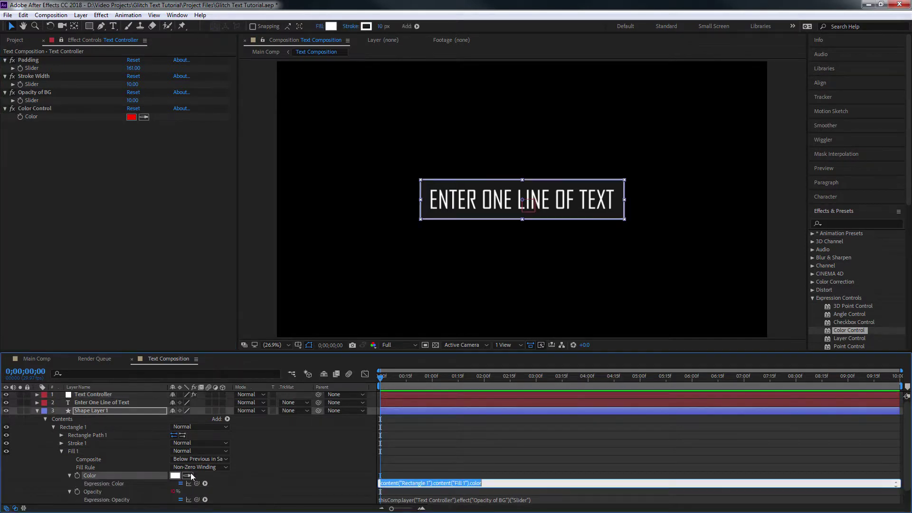
pyautogui.moveTo(197, 483); pyautogui.dragTo(39, 118)
pyautogui.press('KP_Enter')
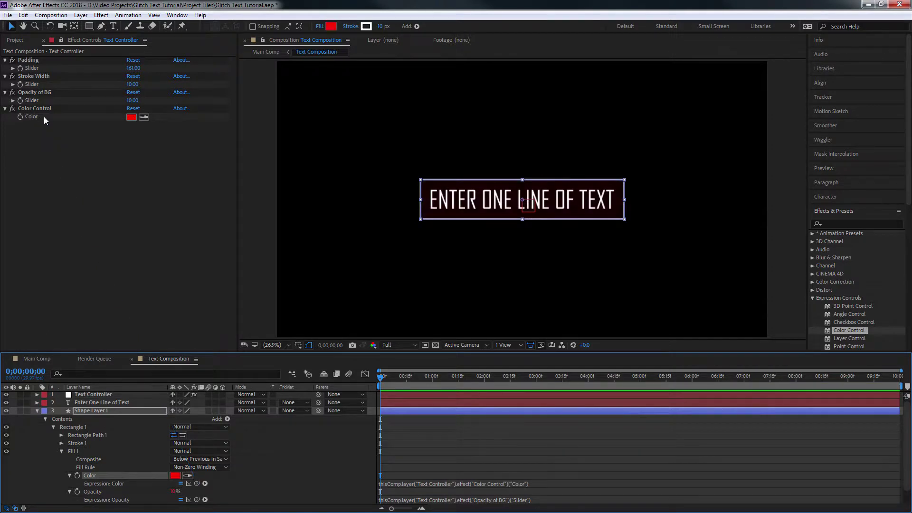
# - Set the Color Control to dark grey 232323 and Opacity of BG to 100
pyautogui.click(135, 119)
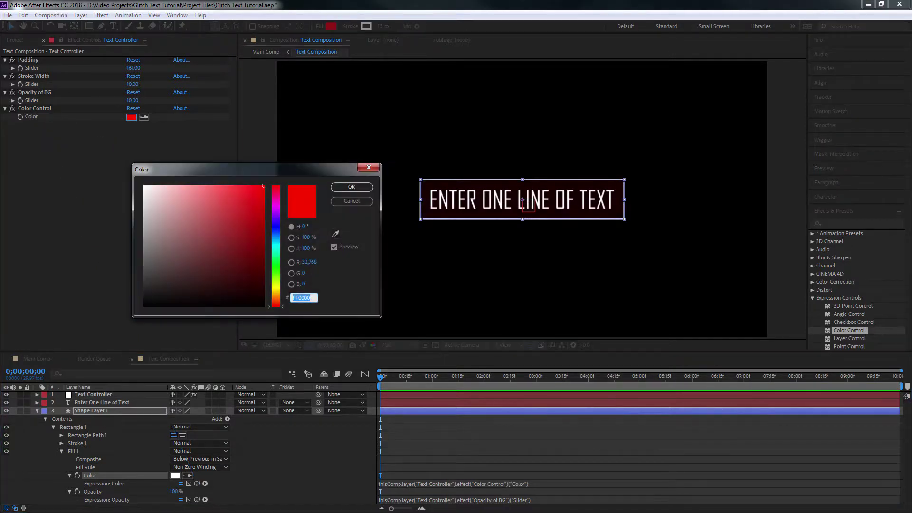
pyautogui.click(335, 234)
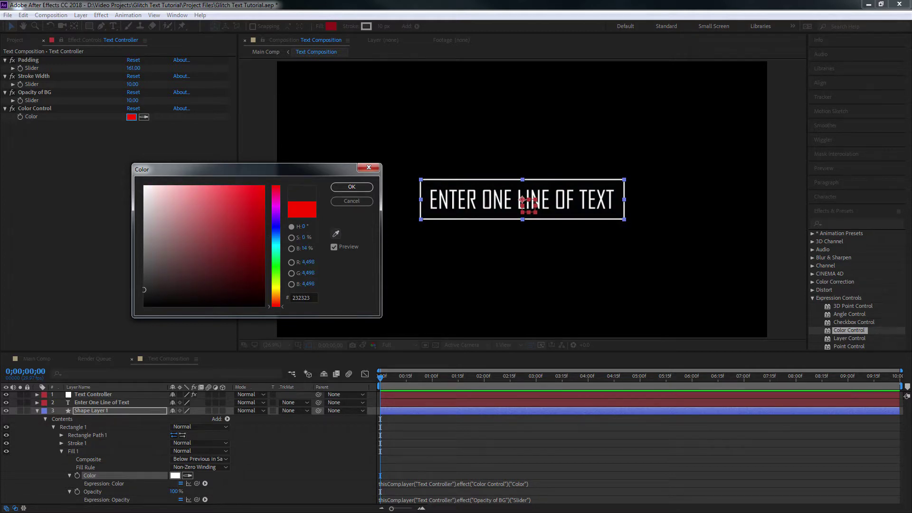
pyautogui.click(90, 227)
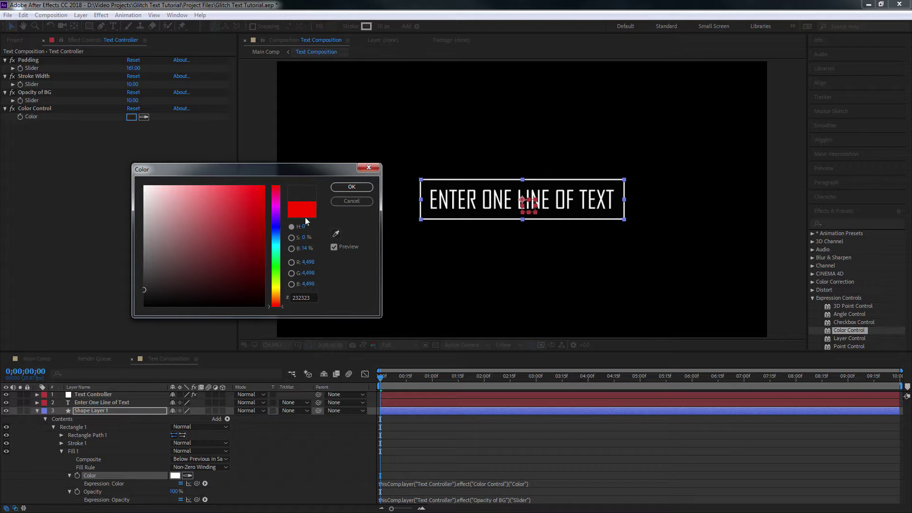
pyautogui.click(352, 187)
pyautogui.moveTo(132, 100); pyautogui.dragTo(210, 205)
pyautogui.click(134, 100)
pyautogui.write('100')
pyautogui.press('Return')
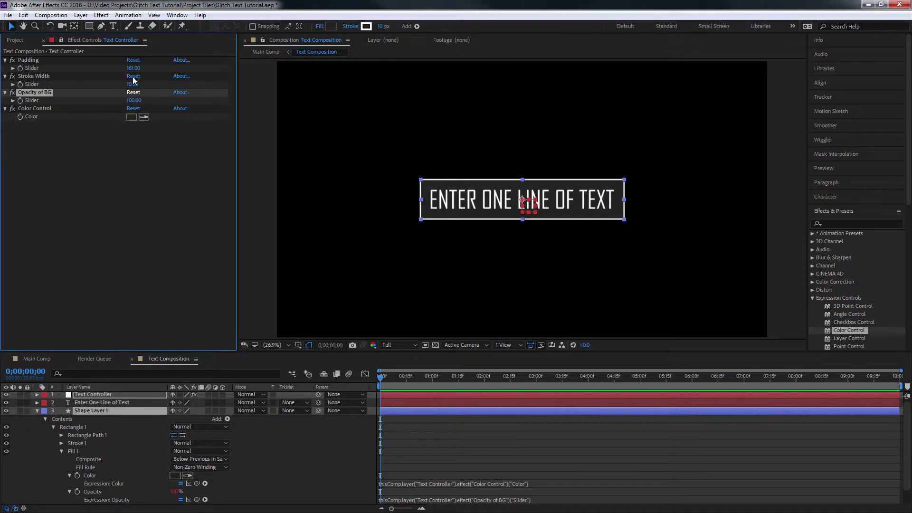
# - Give the Opacity of BG slider the expression clamp(effect("Opacity of BG")("Slider"),0,100)
pyautogui.click(93, 212)
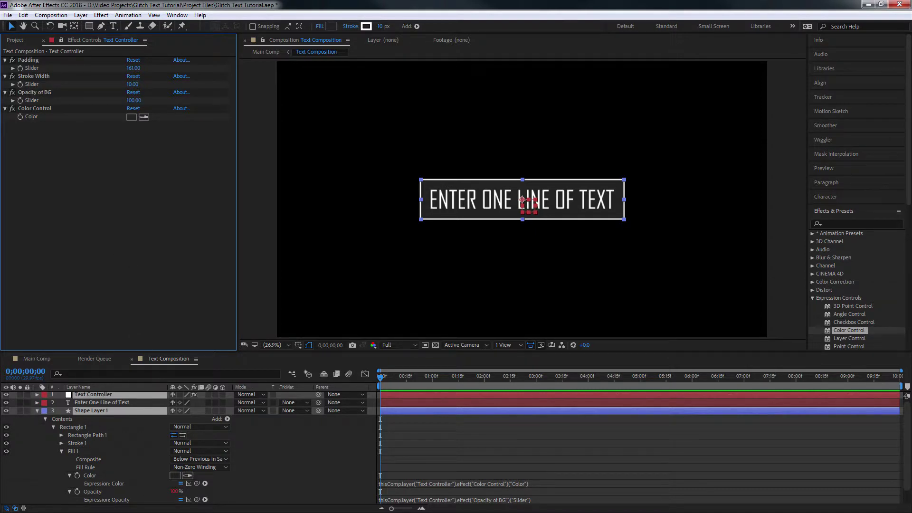
pyautogui.click(37, 395)
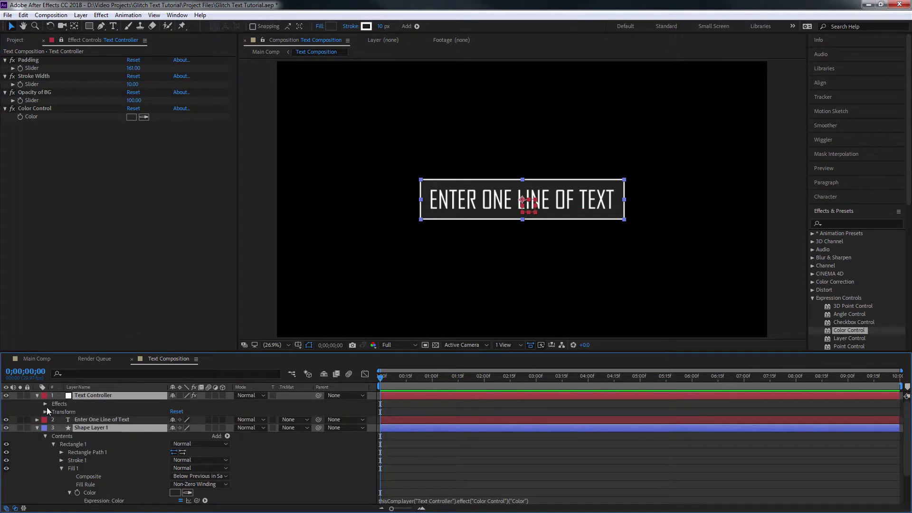
pyautogui.click(46, 404)
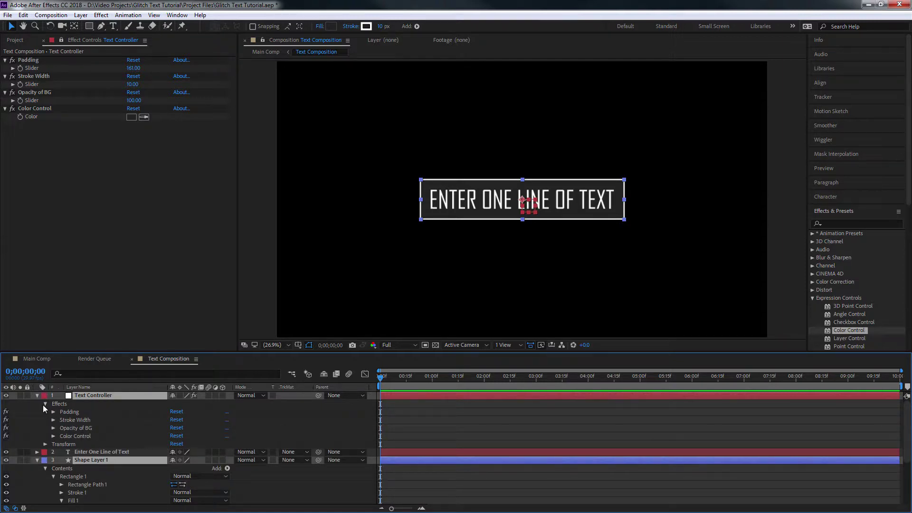
pyautogui.click(52, 428)
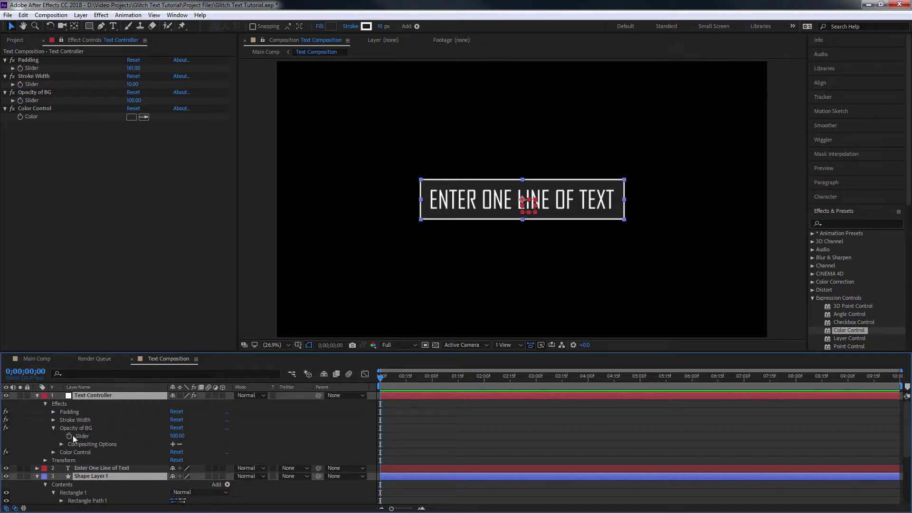
pyautogui.keyDown('alt'); pyautogui.click(70, 434); pyautogui.keyUp('alt')
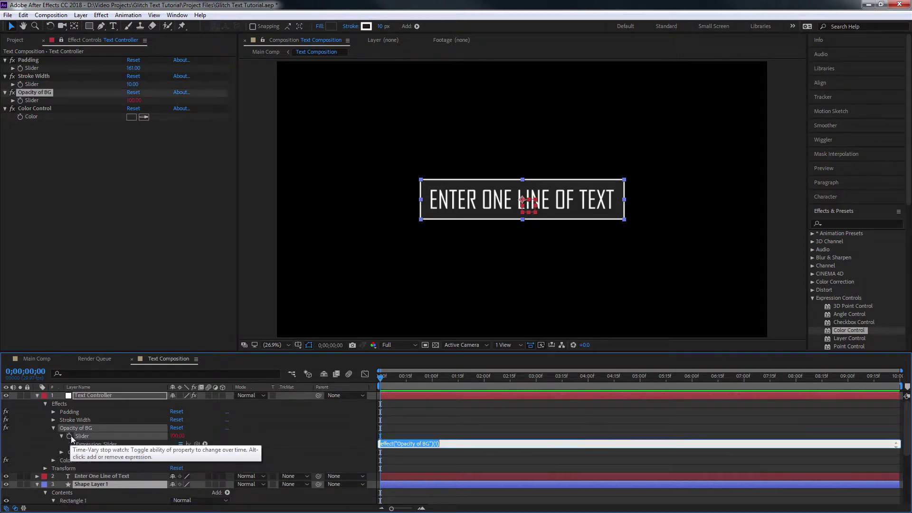
pyautogui.moveTo(196, 443)
pyautogui.mouseDown()
pyautogui.moveTo(195, 400)
pyautogui.moveTo(63, 110)
pyautogui.moveTo(42, 100)
pyautogui.mouseUp()
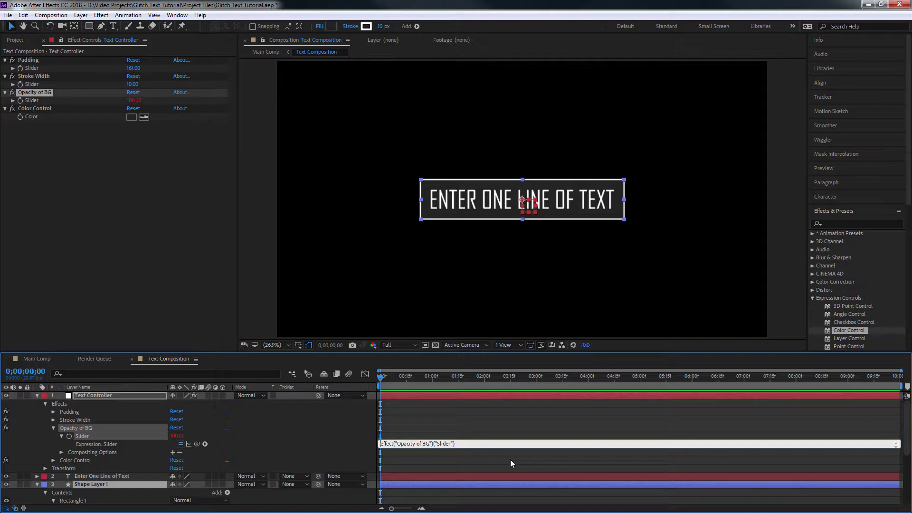
pyautogui.write('clamp(')
pyautogui.write('0,100)')
pyautogui.press('KP_Enter')
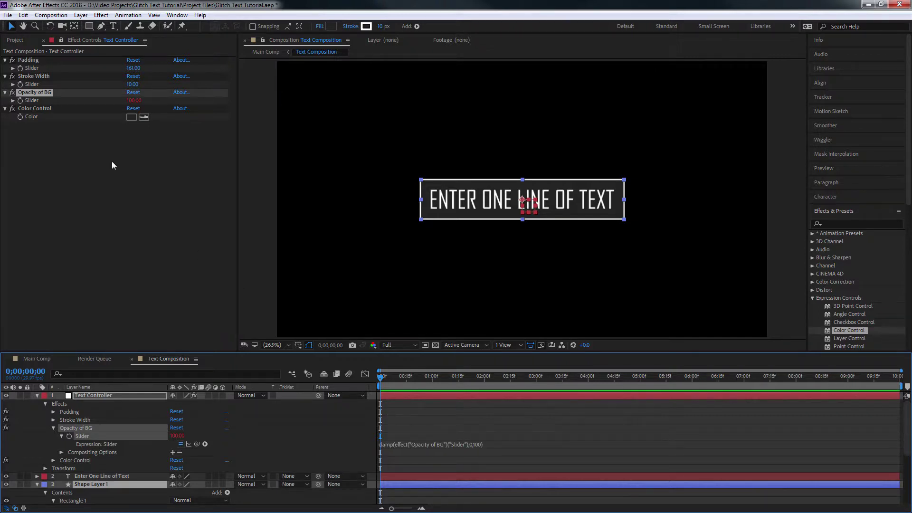
# - Test the clamp by scrubbing Opacity of BG, set it to 0, and preview the first second
pyautogui.moveTo(133, 100)
pyautogui.mouseDown()
pyautogui.moveTo(79, 100)
pyautogui.moveTo(128, 101)
pyautogui.moveTo(119, 107)
pyautogui.mouseUp()
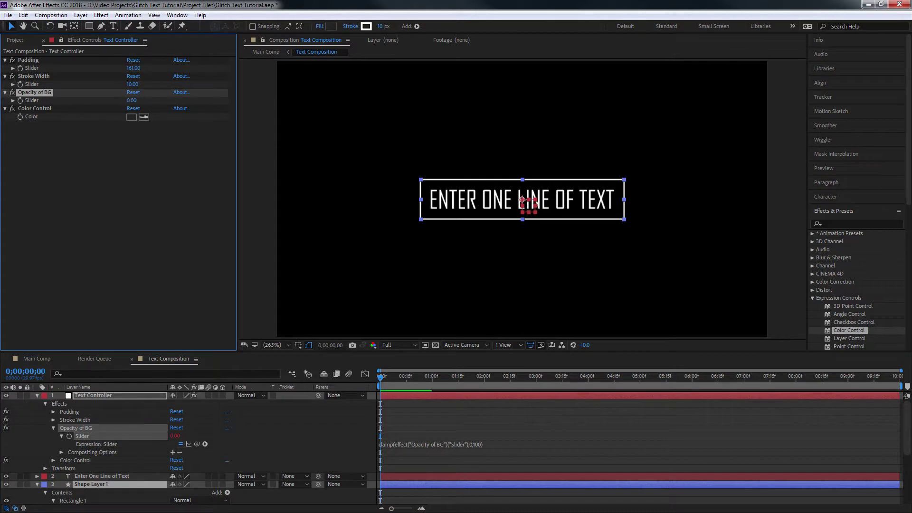
pyautogui.moveTo(132, 101)
pyautogui.mouseDown()
pyautogui.moveTo(173, 105)
pyautogui.moveTo(78, 102)
pyautogui.moveTo(114, 102)
pyautogui.mouseUp()
pyautogui.click(133, 101)
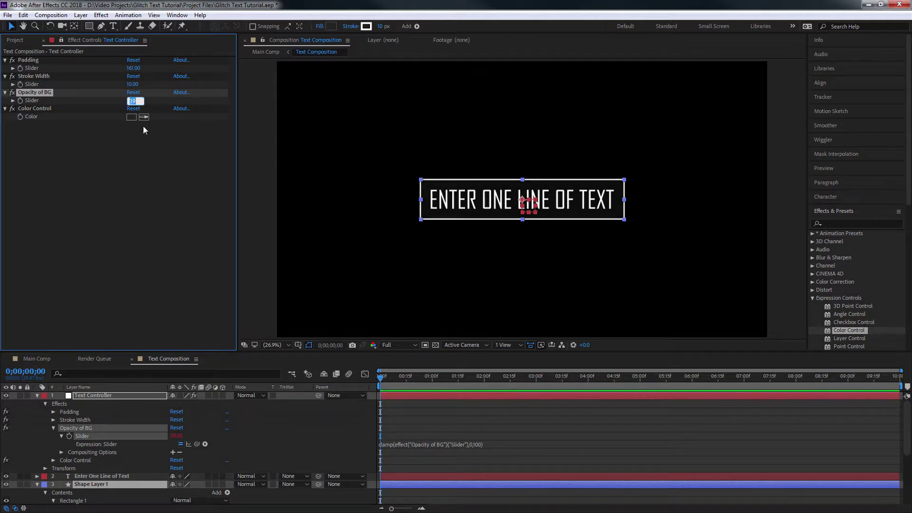
pyautogui.click(131, 160)
pyautogui.click(129, 101)
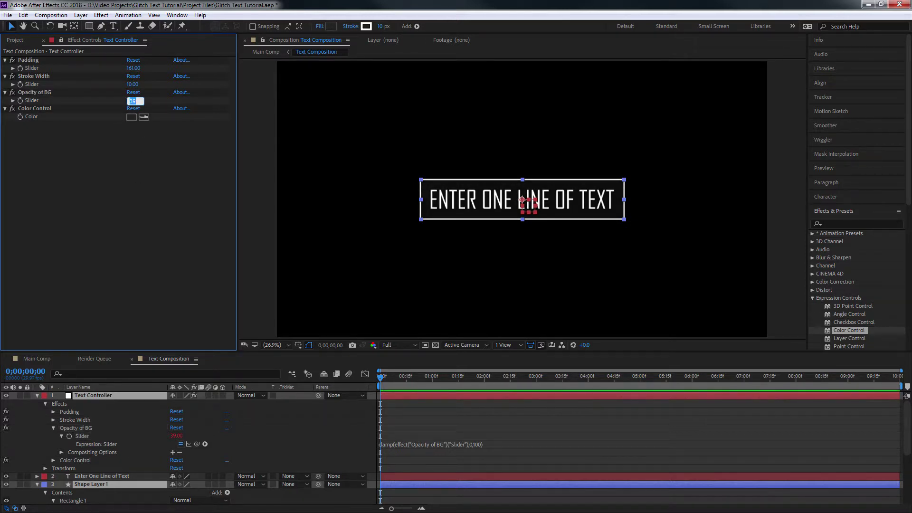
pyautogui.write('0')
pyautogui.press('Return')
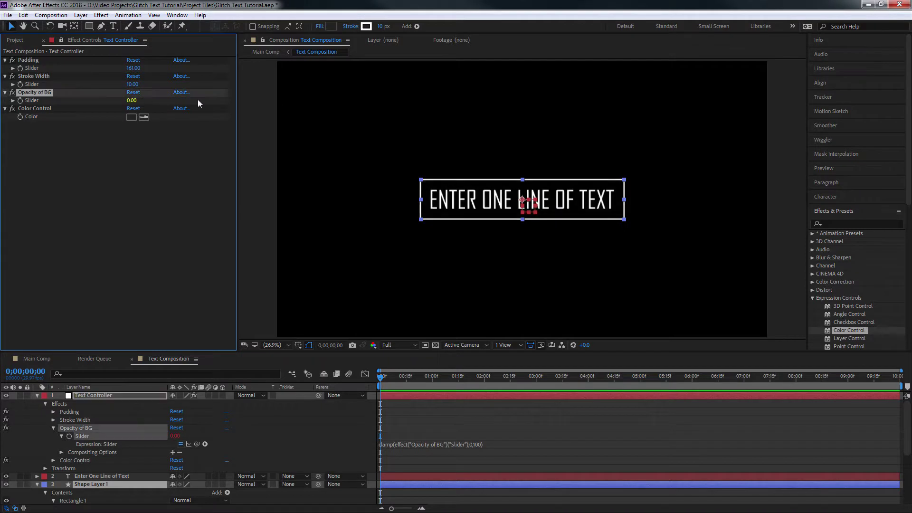
pyautogui.moveTo(421, 378); pyautogui.dragTo(326, 388)
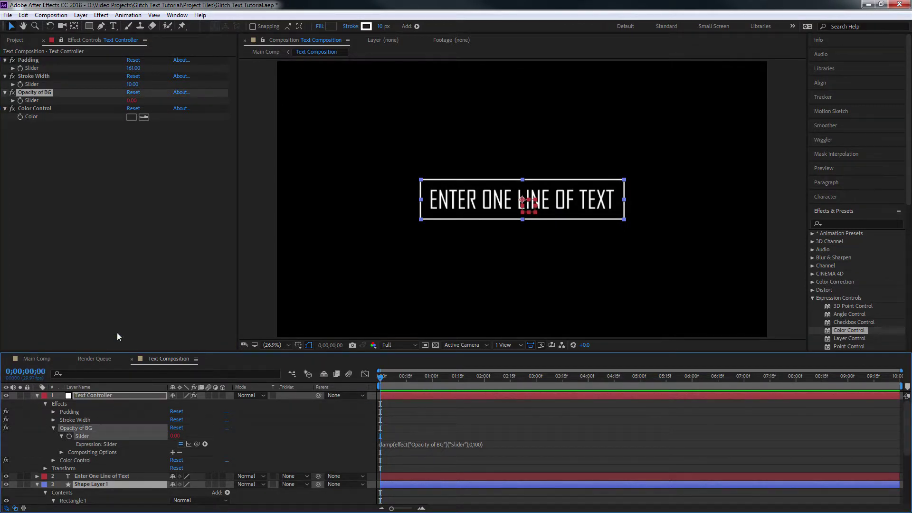
pyautogui.click(147, 164)
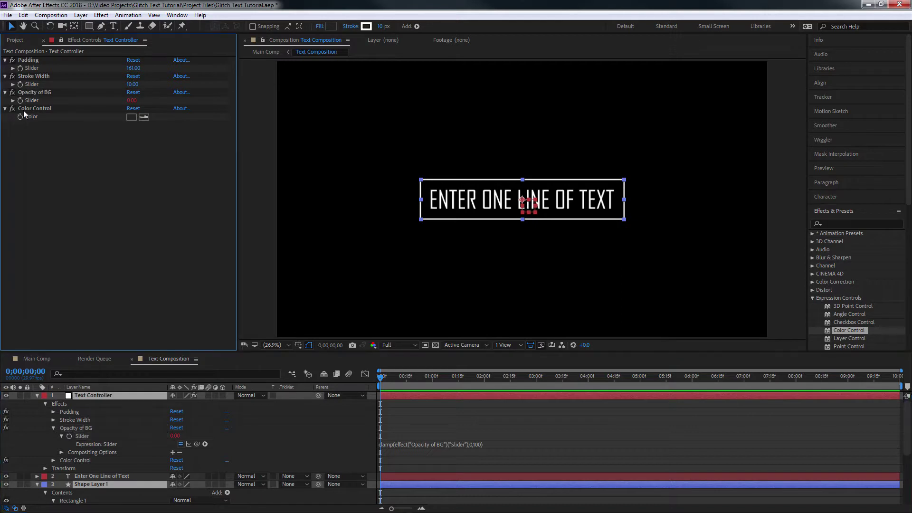
# - Rename the Text Controller's Color Control effect to 'Color Control of BG'
pyautogui.click(49, 111)
pyautogui.press('Return')
pyautogui.write('Color con')
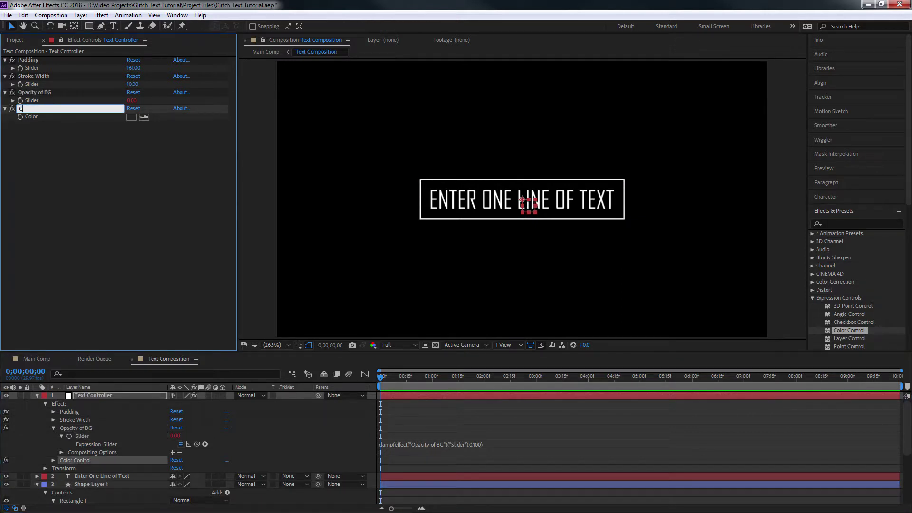
pyautogui.press('BackSpace')
pyautogui.press('BackSpace')
pyautogui.press('BackSpace')
pyautogui.write('Control of BG')
pyautogui.press('Return')
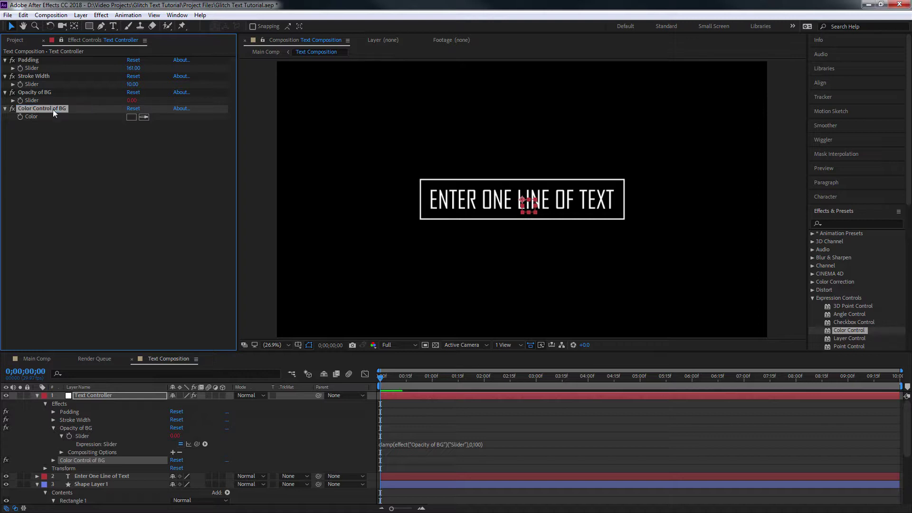
# - Duplicate it as 'Color Control of Text' and collapse the Text Controller and Shape Layer 1 properties
pyautogui.hotkey('ctrl', 'd')
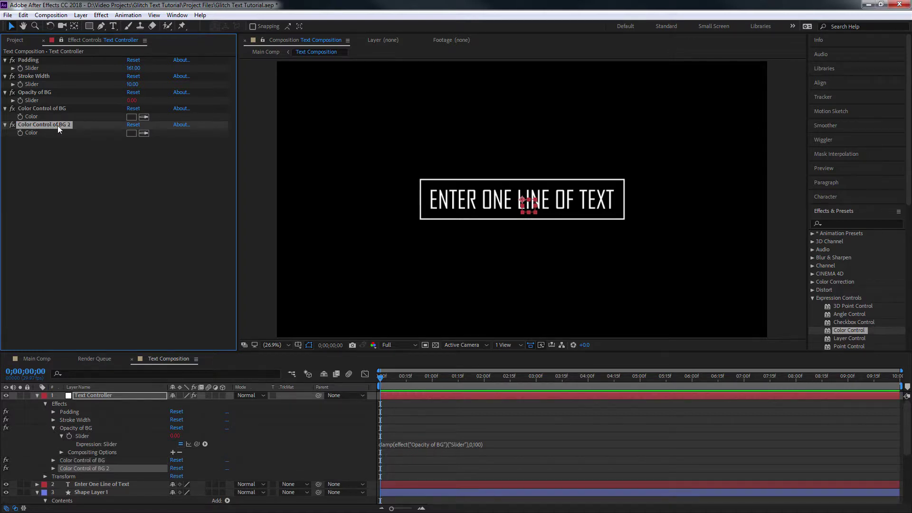
pyautogui.press('Return')
pyautogui.write('Color ')
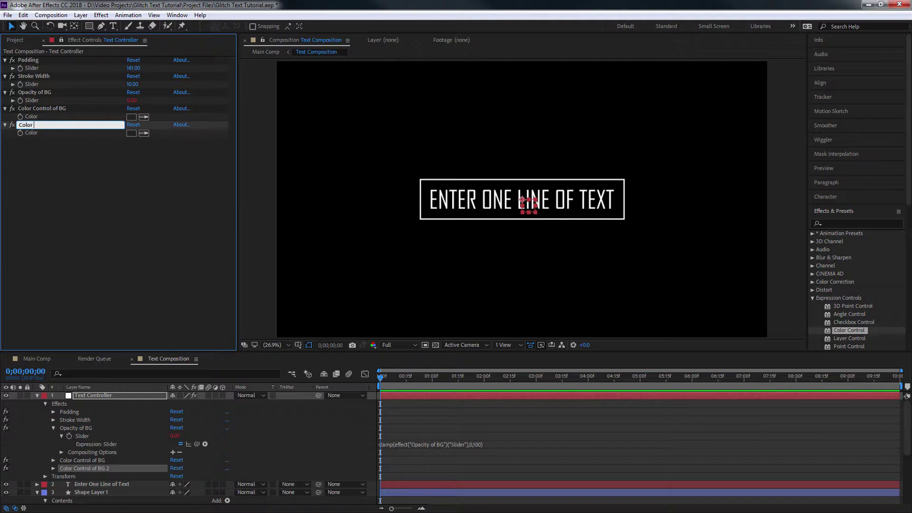
pyautogui.write('Control of Text')
pyautogui.press('Return')
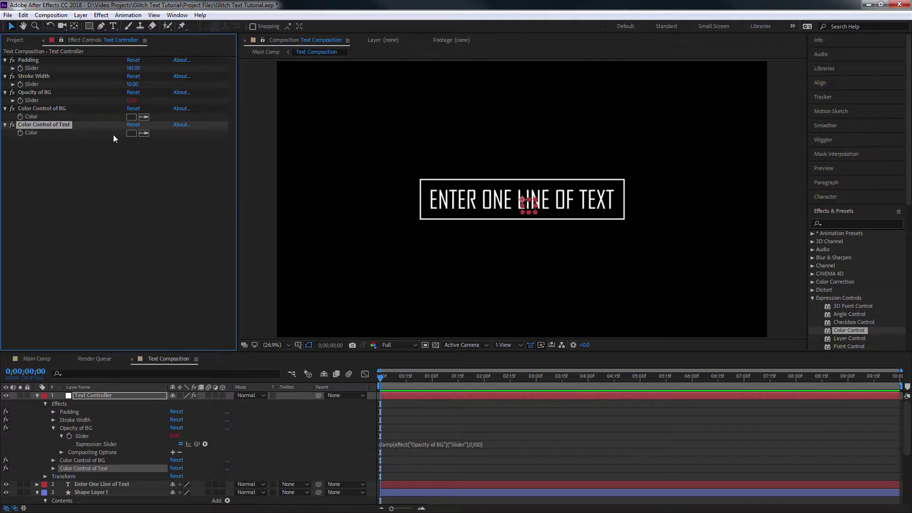
pyautogui.click(36, 395)
pyautogui.click(38, 411)
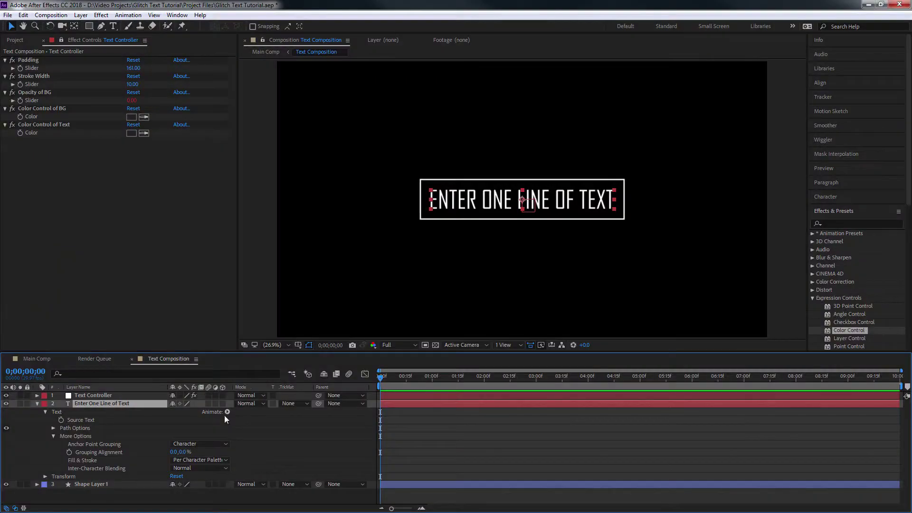
# - Add an RGB Fill Color animator to the text and link it to Color Control of Text by expression
pyautogui.click(226, 412)
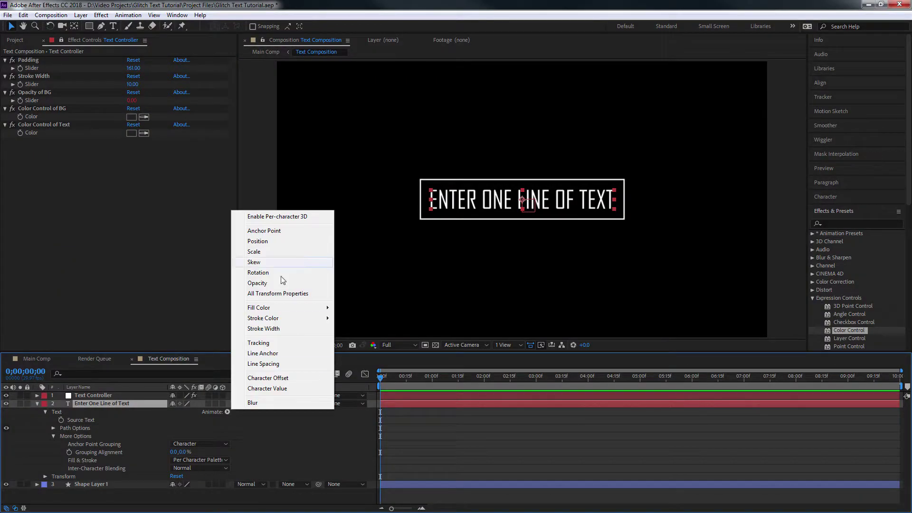
pyautogui.moveTo(285, 307)
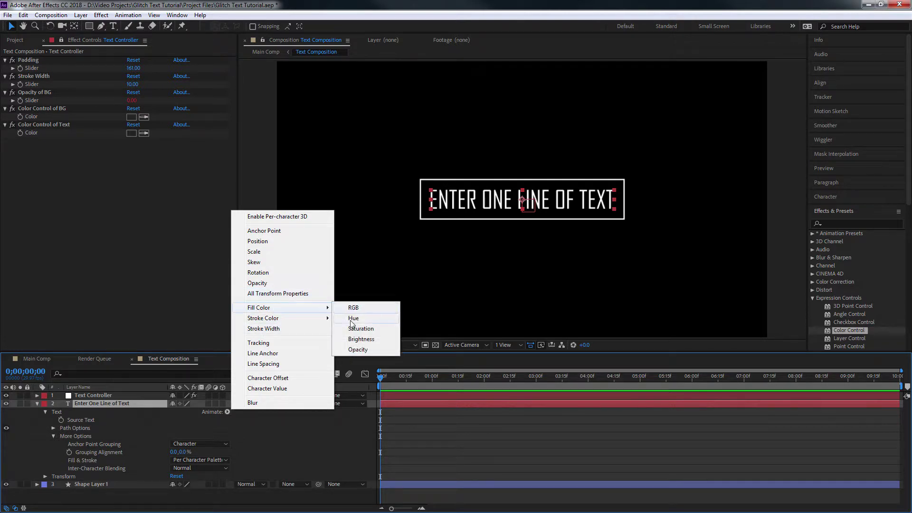
pyautogui.click(366, 307)
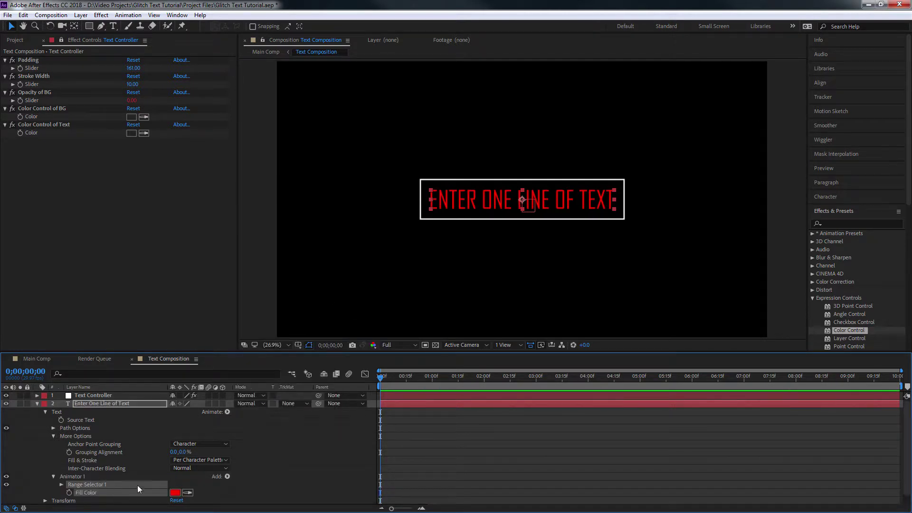
pyautogui.click(193, 483)
pyautogui.click(87, 492)
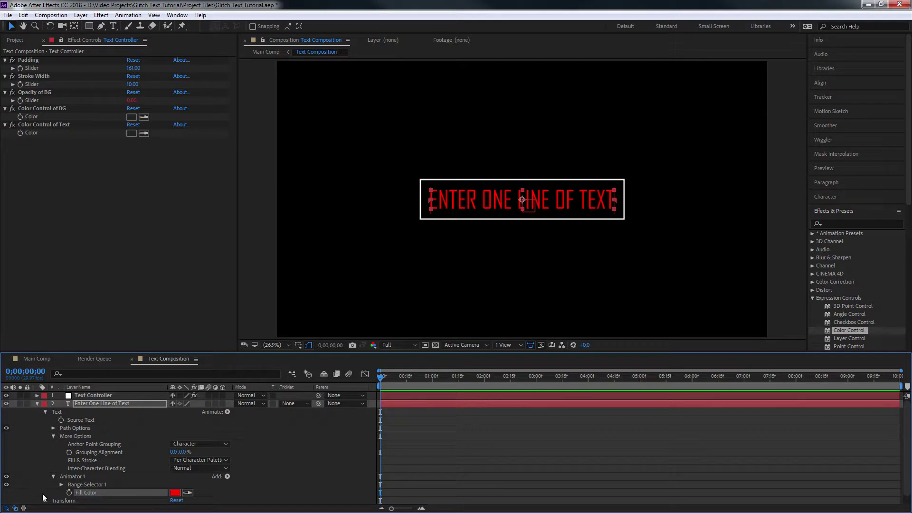
pyautogui.keyDown('alt'); pyautogui.click(68, 493); pyautogui.keyUp('alt')
pyautogui.moveTo(197, 499); pyautogui.dragTo(35, 133)
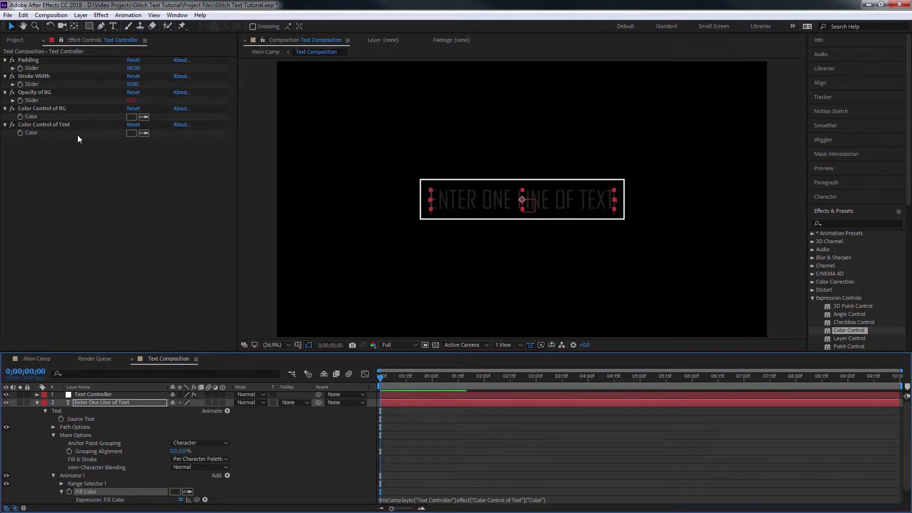
pyautogui.click(115, 170)
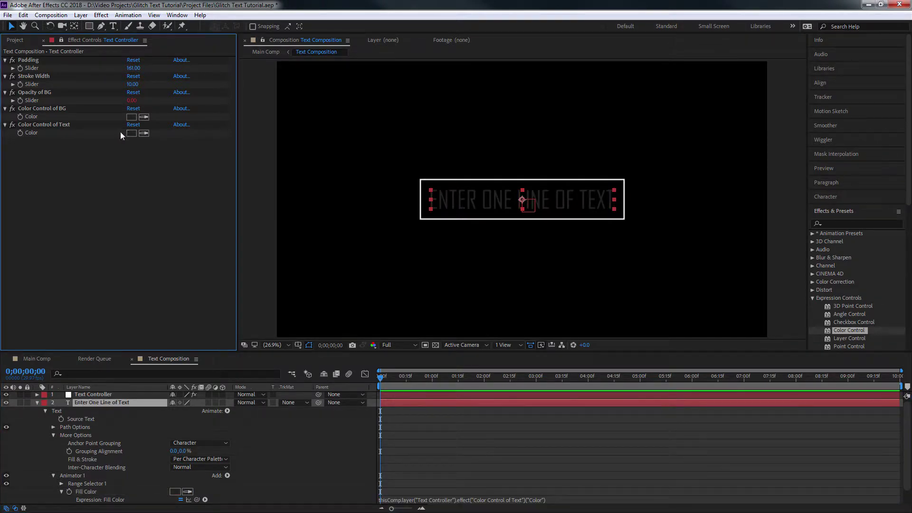
# - Set Color Control of Text to white and move it to the top of the effects
pyautogui.click(130, 133)
pyautogui.click(145, 186)
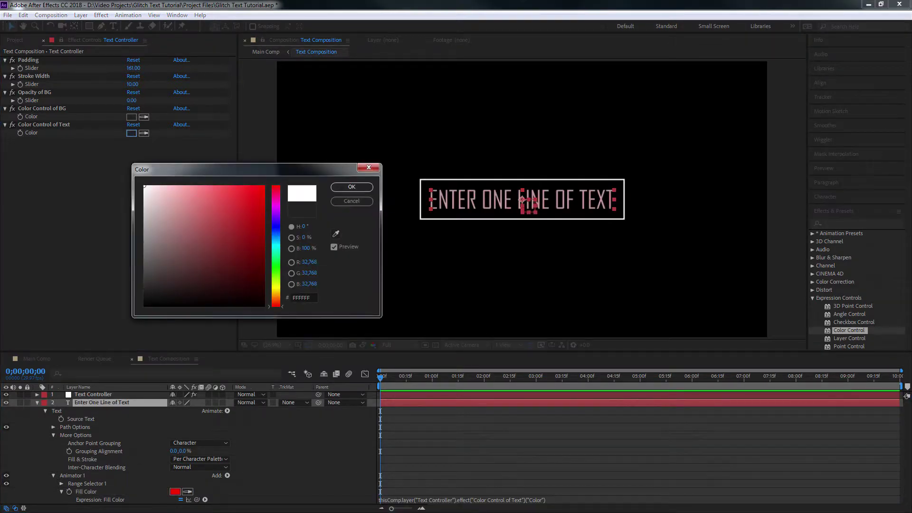
pyautogui.click(352, 187)
pyautogui.moveTo(52, 124); pyautogui.dragTo(49, 59)
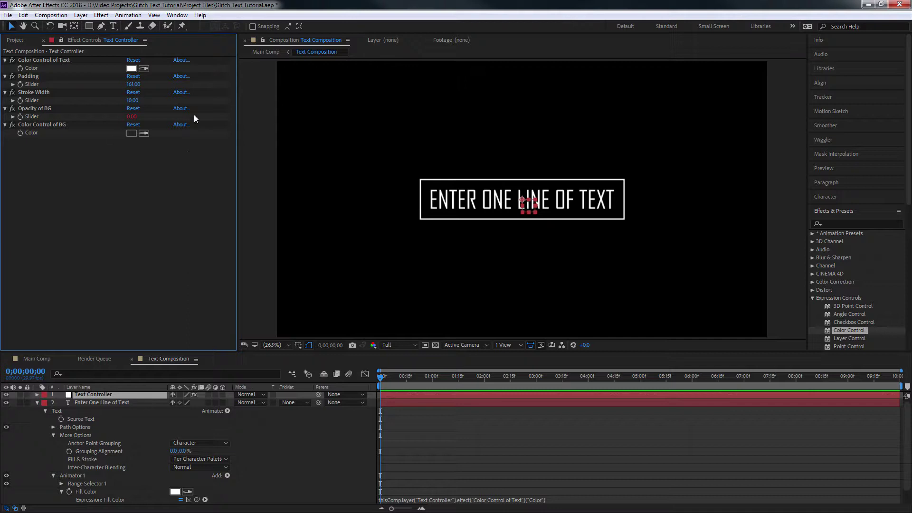
pyautogui.click(63, 125)
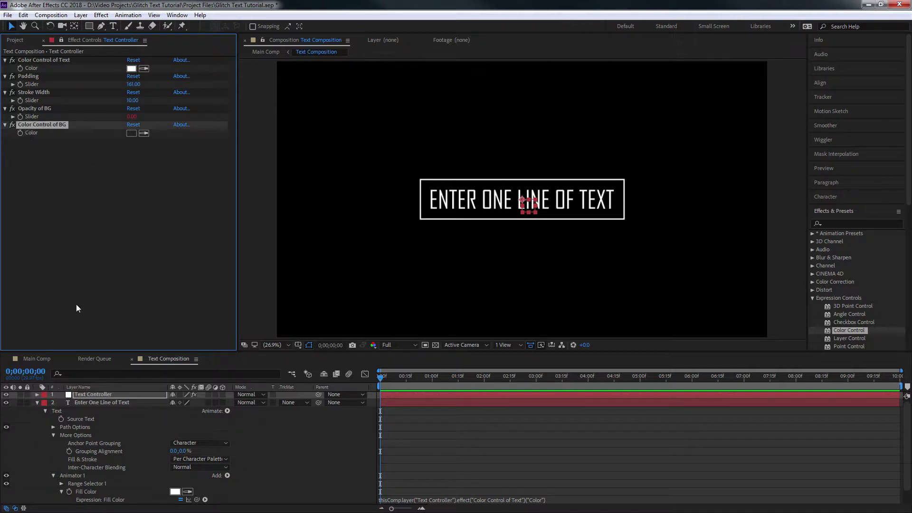
# - Duplicate Color Control of BG as a new effect named 'Color Control of Stroke'
pyautogui.click(36, 403)
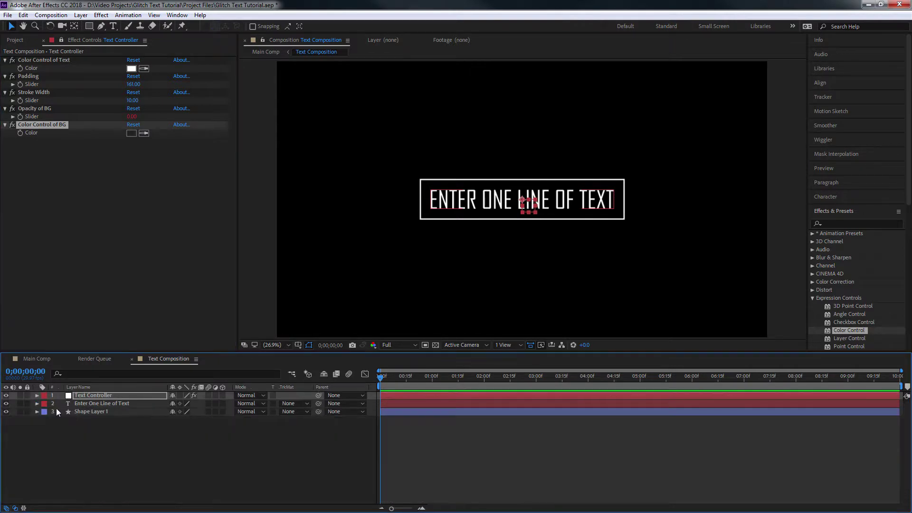
pyautogui.click(101, 403)
pyautogui.click(36, 403)
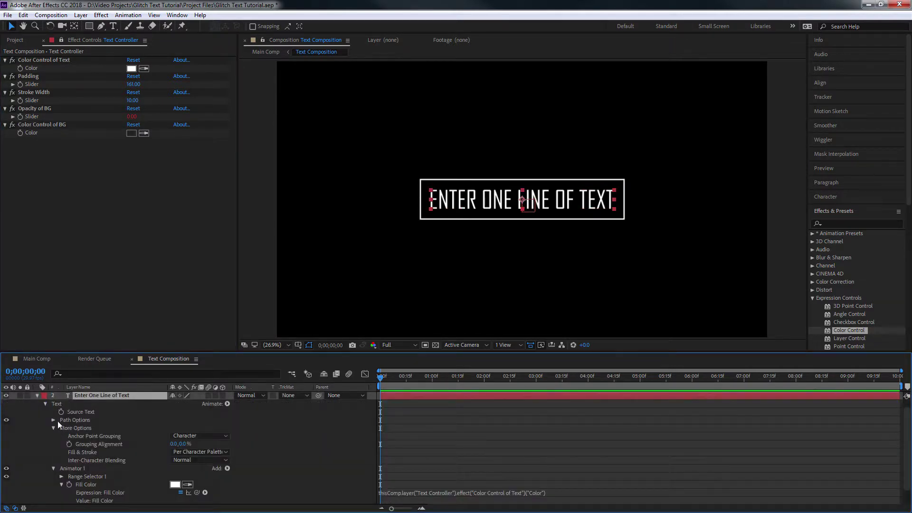
pyautogui.scroll(-1, 55, 421)
pyautogui.scroll(1, 58, 438)
pyautogui.click(36, 404)
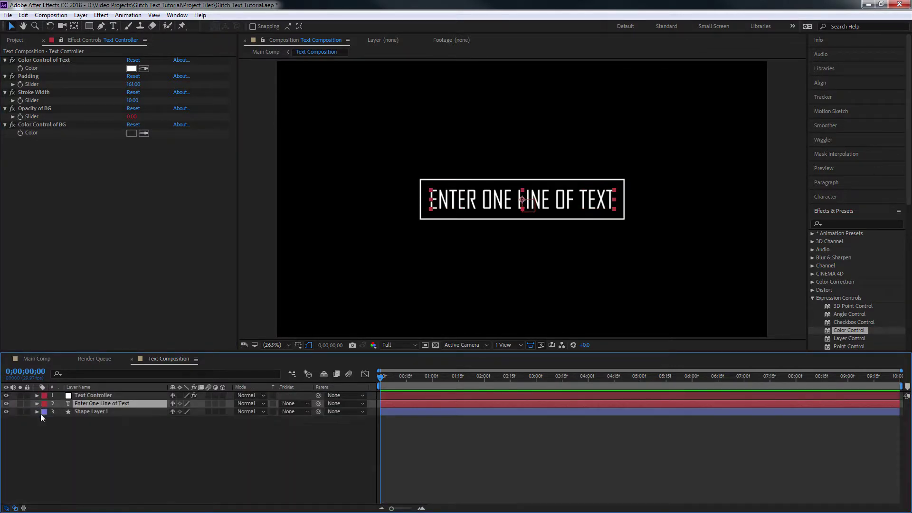
pyautogui.click(37, 411)
pyautogui.scroll(-1, 36, 411)
pyautogui.click(82, 245)
pyautogui.click(64, 124)
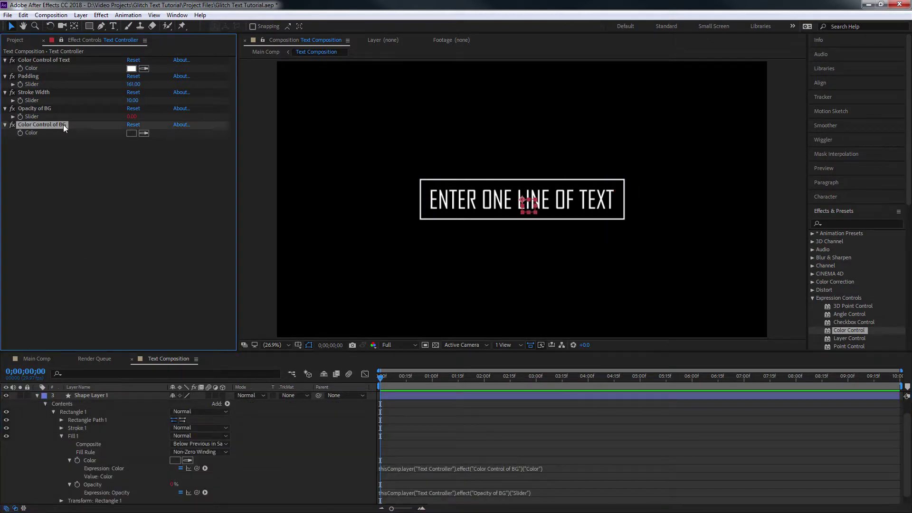
pyautogui.hotkey('ctrl', 'd')
pyautogui.press('Return')
pyautogui.write('Color')
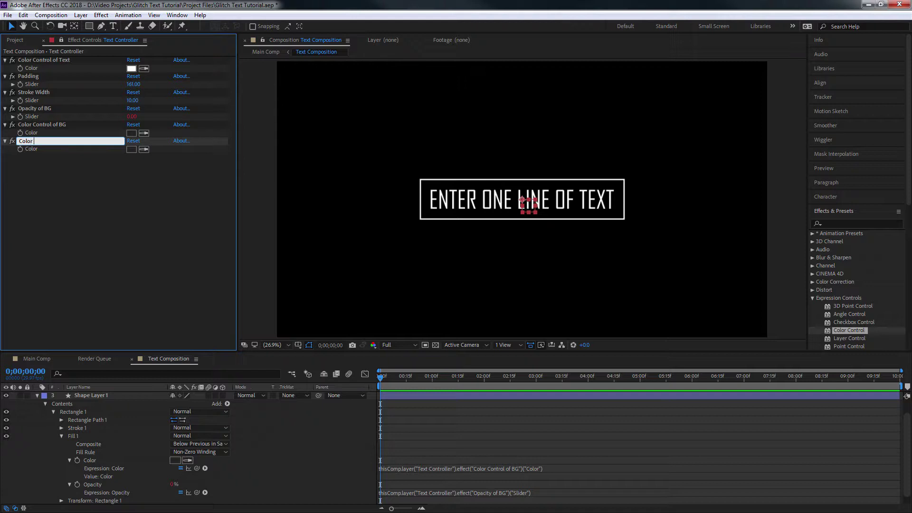
pyautogui.write(' Control of Stroke')
pyautogui.press('Return')
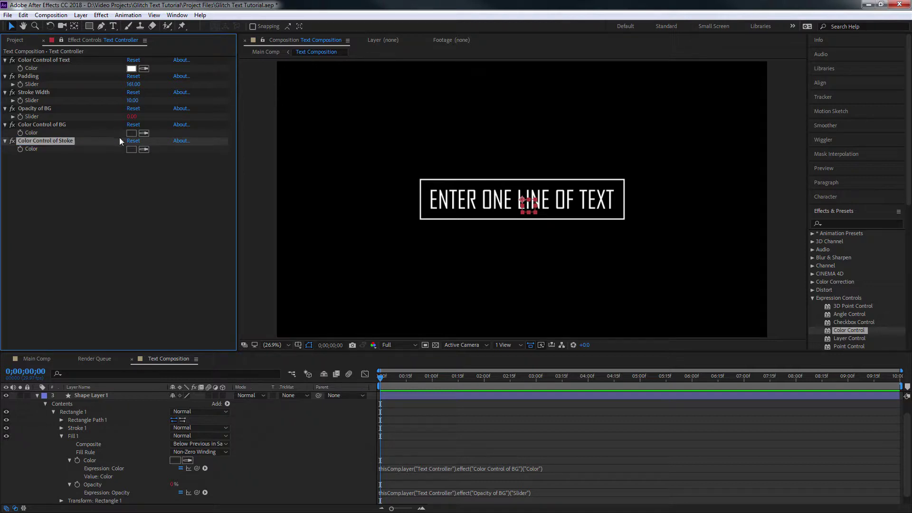
# - Link the rectangle's Stroke 1 Color to Color Control of Stroke with an expression
pyautogui.scroll(-1, 104, 437)
pyautogui.scroll(3, 76, 451)
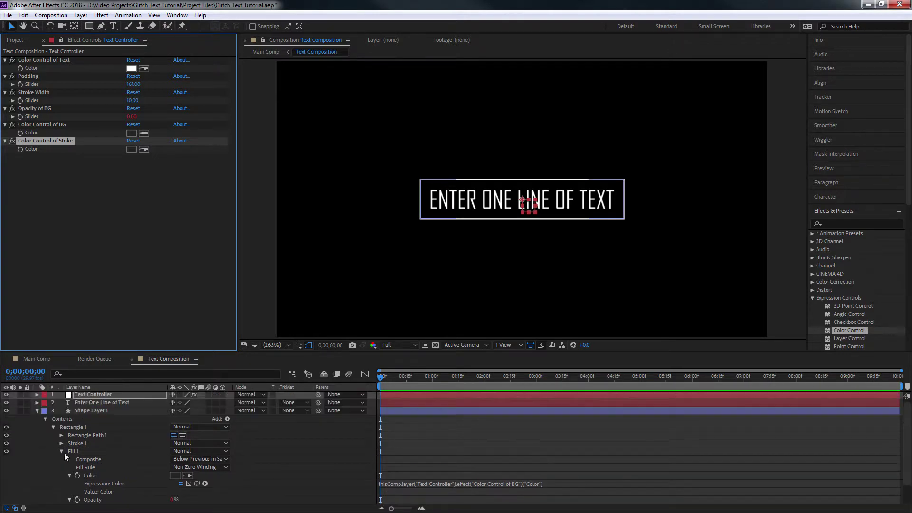
pyautogui.scroll(-1, 64, 449)
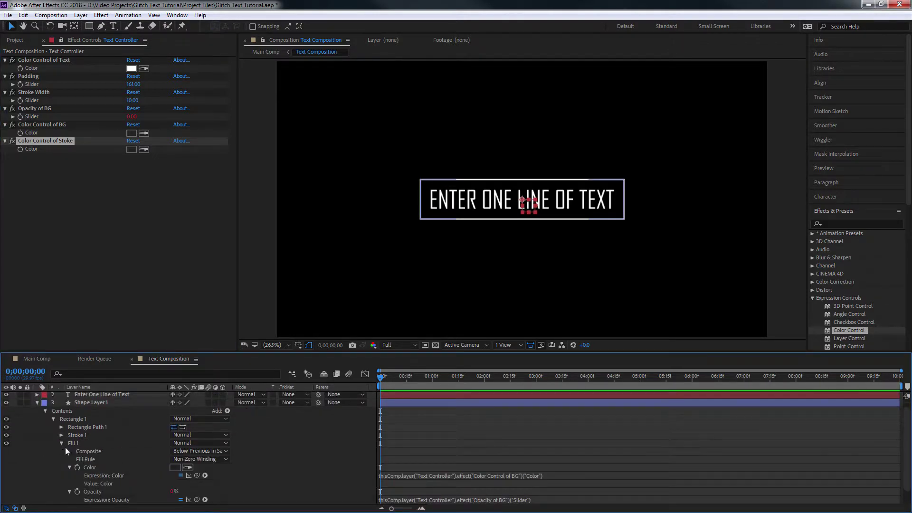
pyautogui.click(61, 443)
pyautogui.click(61, 445)
pyautogui.scroll(-1, 86, 449)
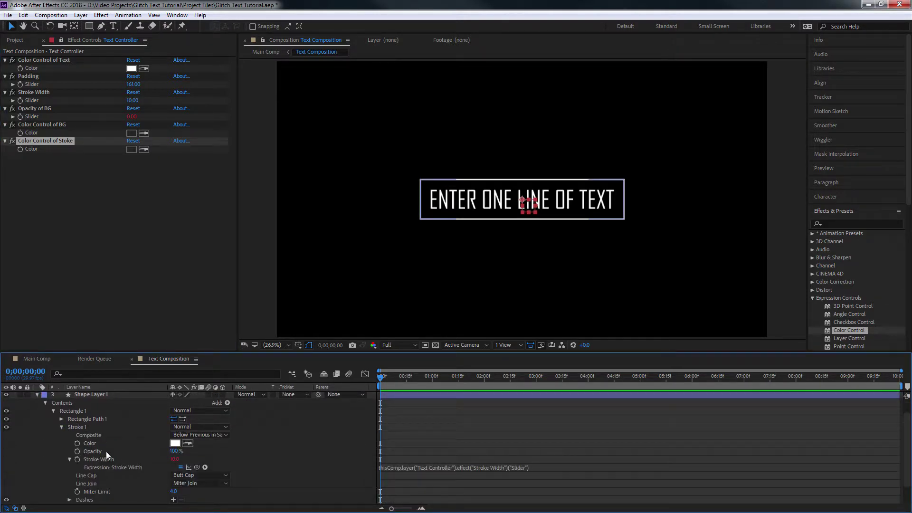
pyautogui.keyDown('alt'); pyautogui.click(77, 443); pyautogui.keyUp('alt')
pyautogui.moveTo(197, 450); pyautogui.dragTo(39, 152)
pyautogui.click(46, 164)
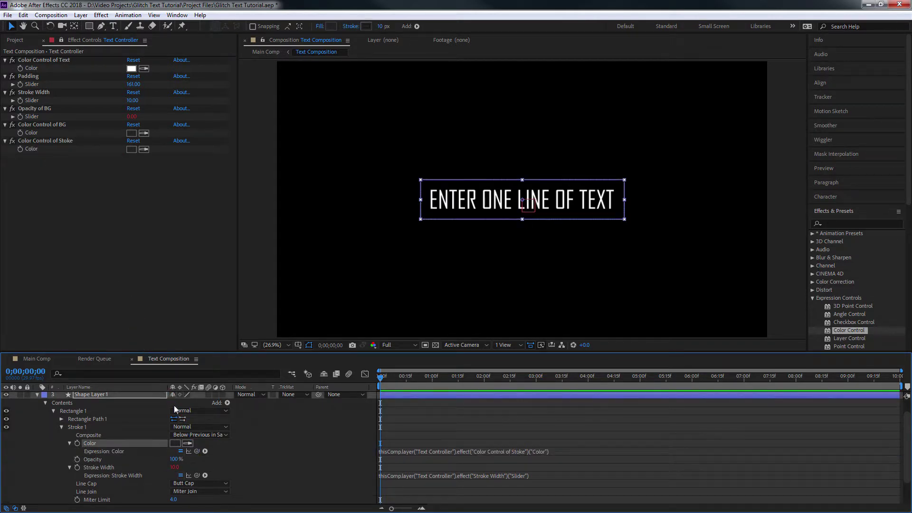
# - Set Color Control of Stroke to white and move it below Color Control of Text
pyautogui.click(174, 443)
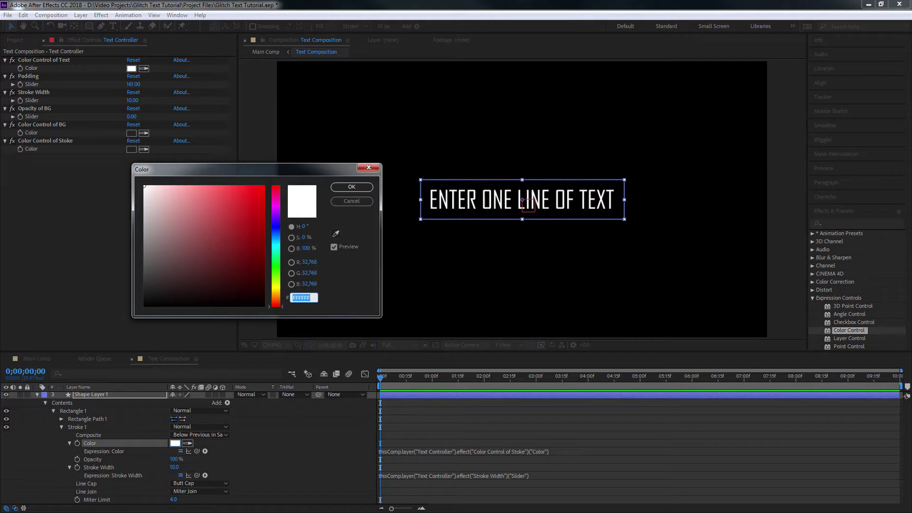
pyautogui.press('Escape')
pyautogui.click(131, 149)
pyautogui.click(144, 186)
pyautogui.click(345, 189)
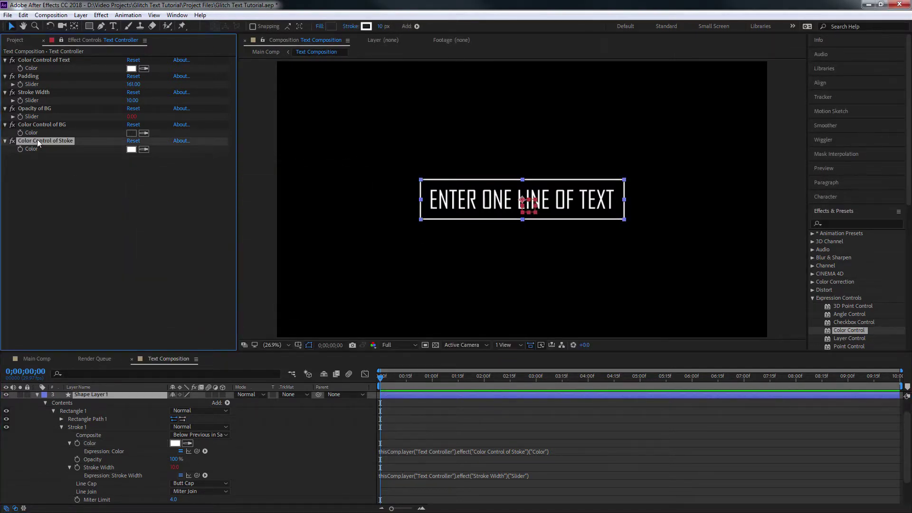
pyautogui.moveTo(36, 73); pyautogui.dragTo(44, 97)
pyautogui.click(135, 224)
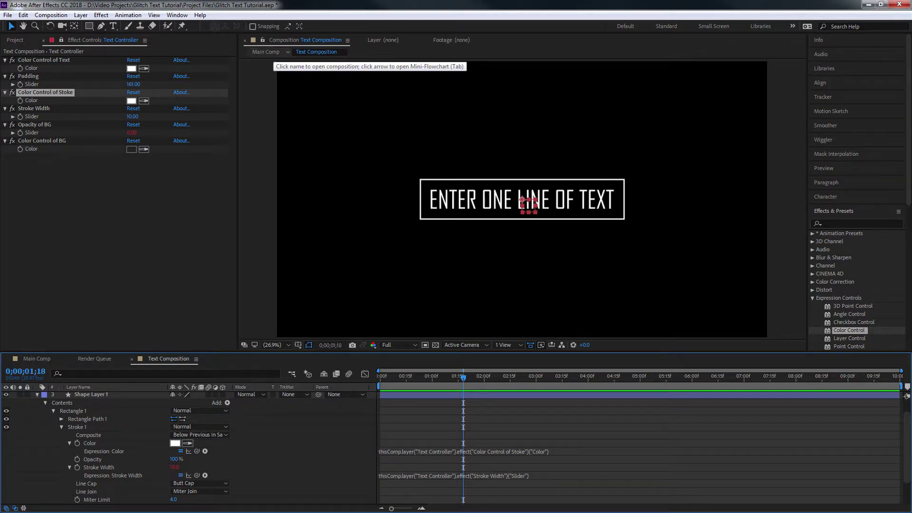
# - Switch to Main Comp, return to 0;00;00;00, and deselect the Text Composition layer
pyautogui.click(265, 52)
pyautogui.moveTo(434, 379); pyautogui.dragTo(330, 374)
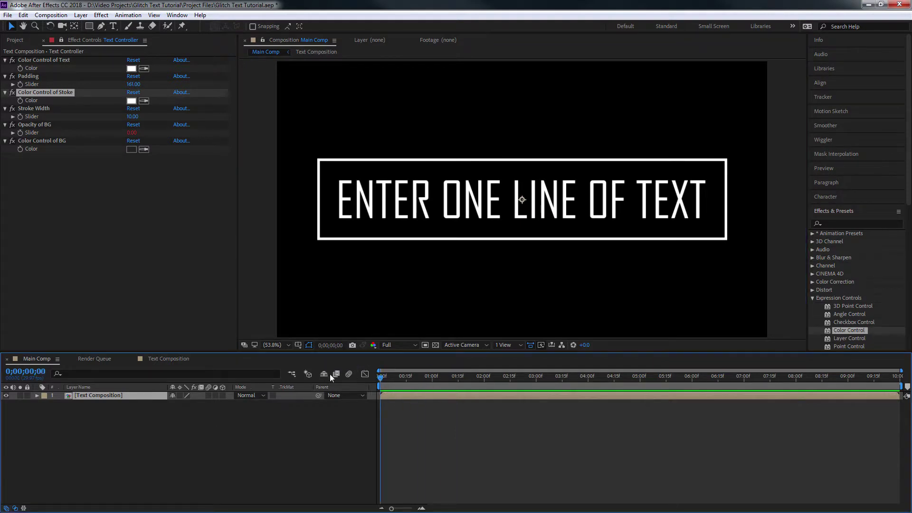
pyautogui.click(96, 418)
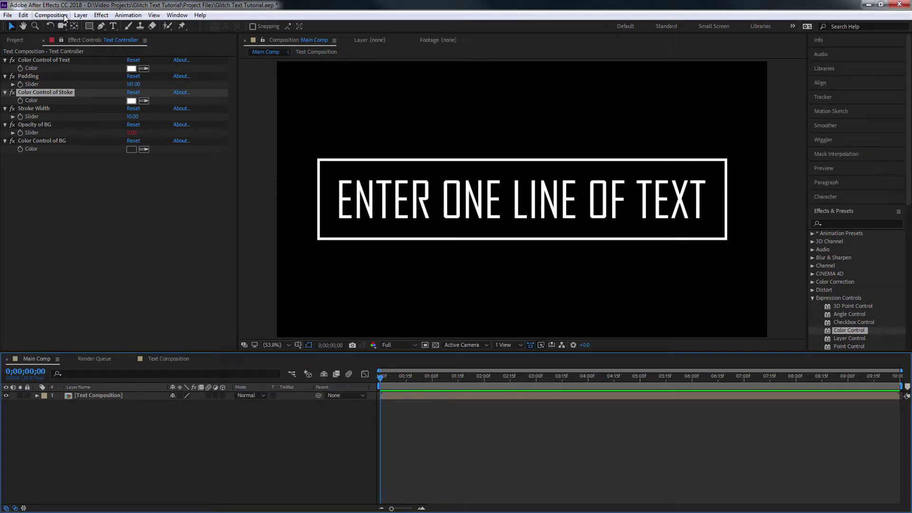
# - Create a new black solid named 'Fractal Texture' via Layer > New > Solid
pyautogui.click(81, 15)
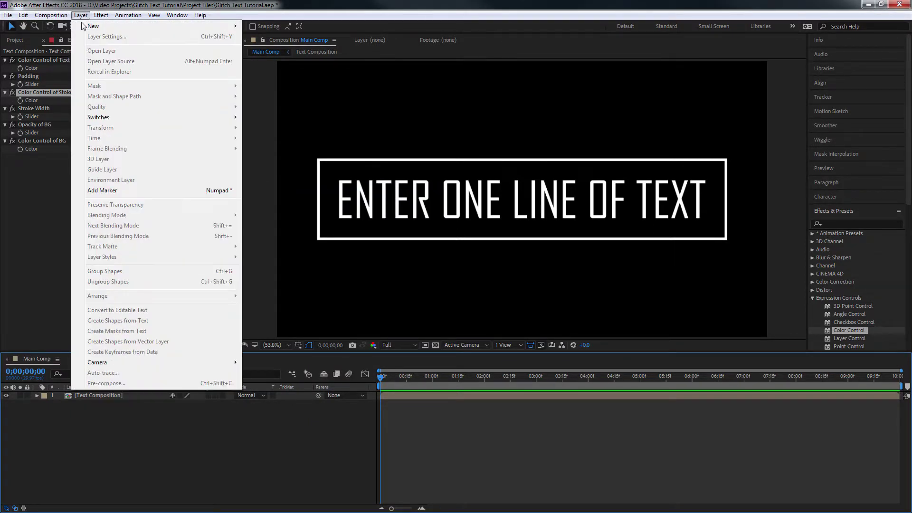
pyautogui.moveTo(190, 26)
pyautogui.click(282, 38)
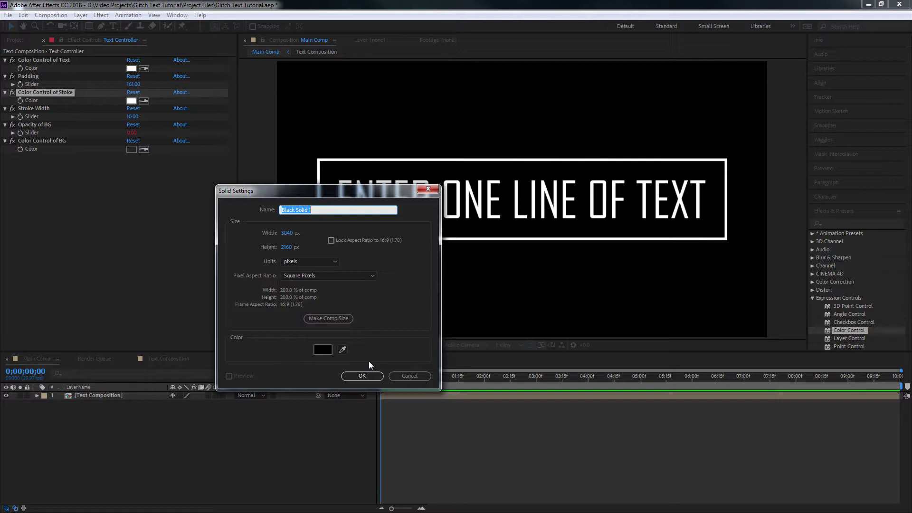
pyautogui.write('Fractal Texture')
pyautogui.press('Return')
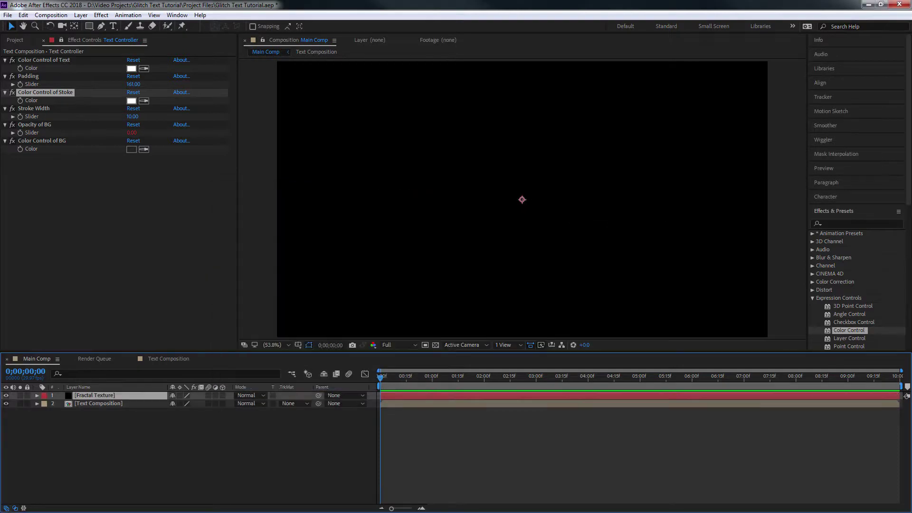
# - Apply Fractal Noise to the Fractal Texture solid with Block noise type and Complexity 2.0
pyautogui.click(857, 224)
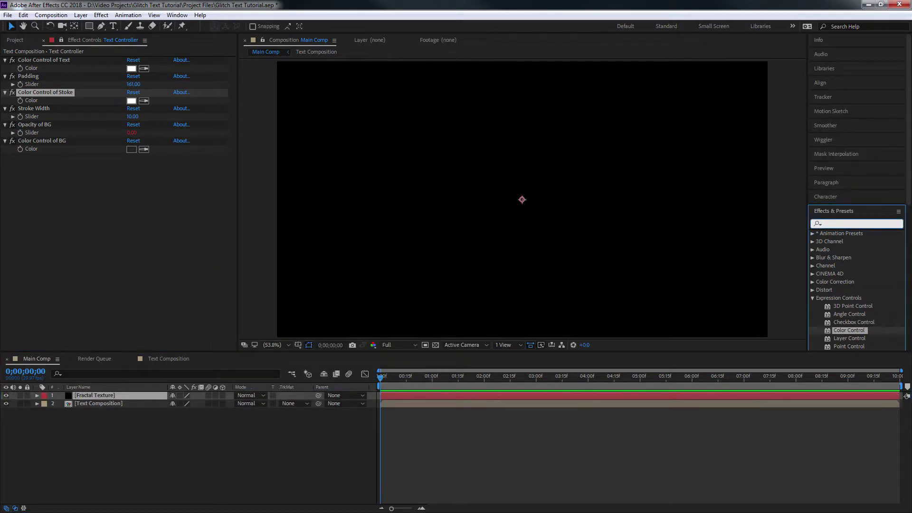
pyautogui.write('fractal noise')
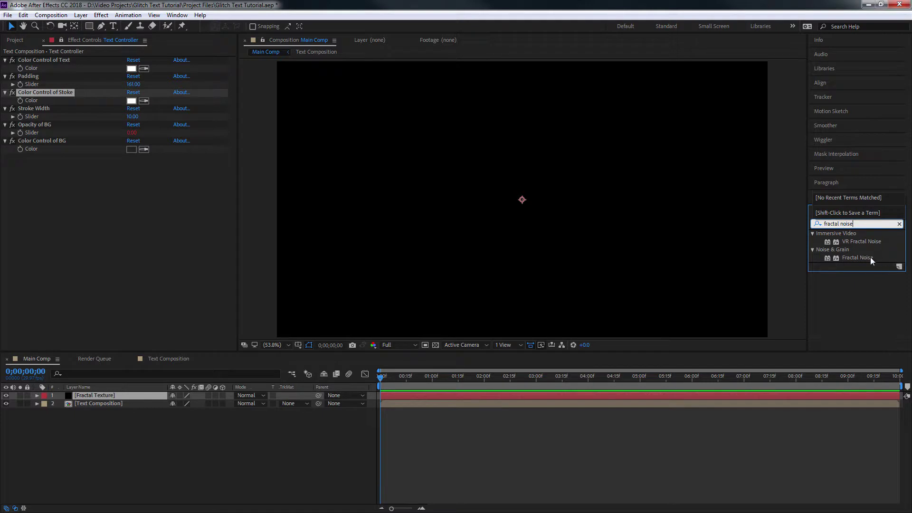
pyautogui.moveTo(869, 258); pyautogui.dragTo(128, 395)
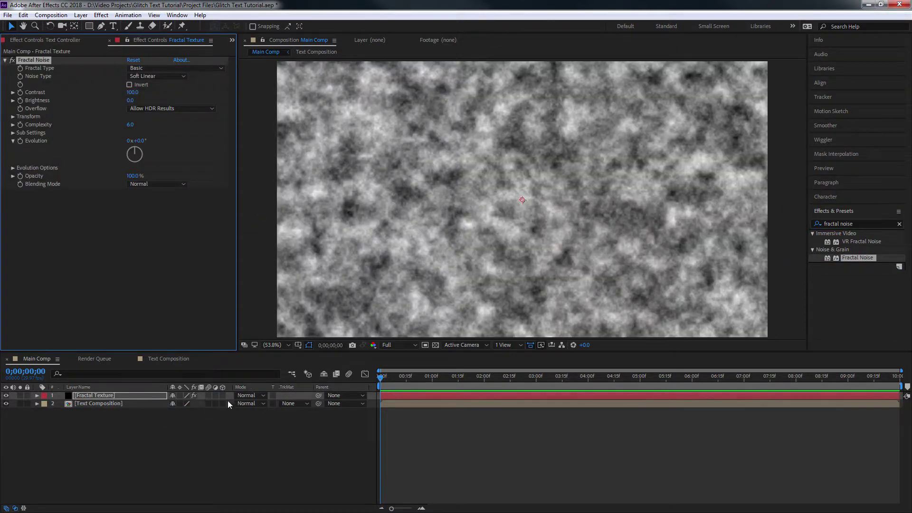
pyautogui.click(168, 77)
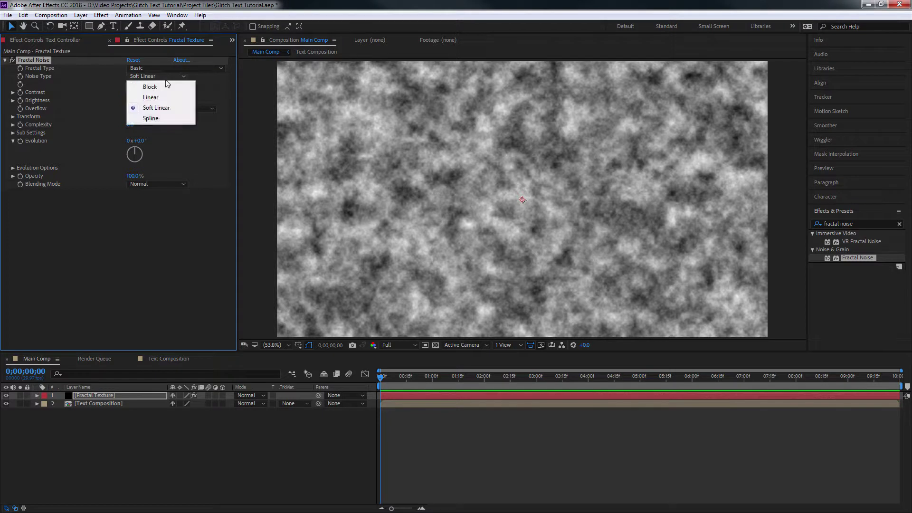
pyautogui.click(156, 87)
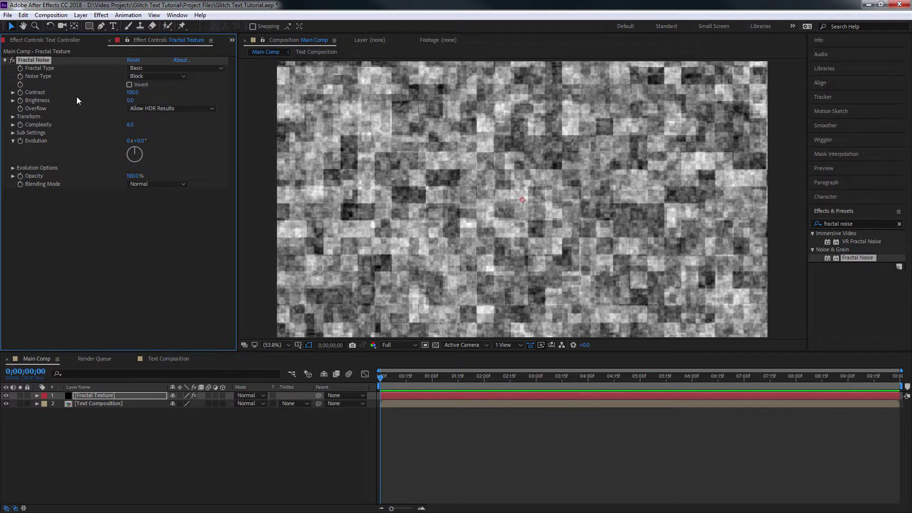
pyautogui.click(130, 125)
pyautogui.write('2')
pyautogui.press('Return')
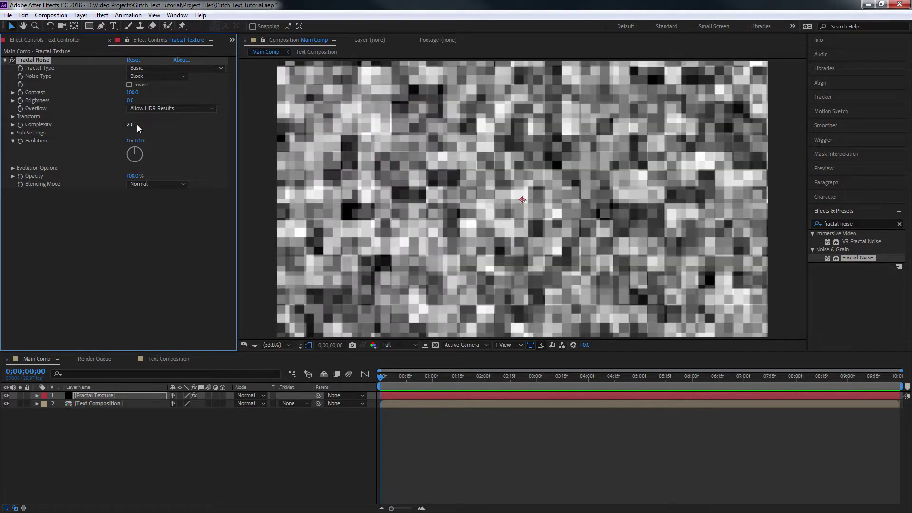
# - Turn off Uniform Scaling and set the noise Scale Width to 300 and Height to 60
pyautogui.click(13, 116)
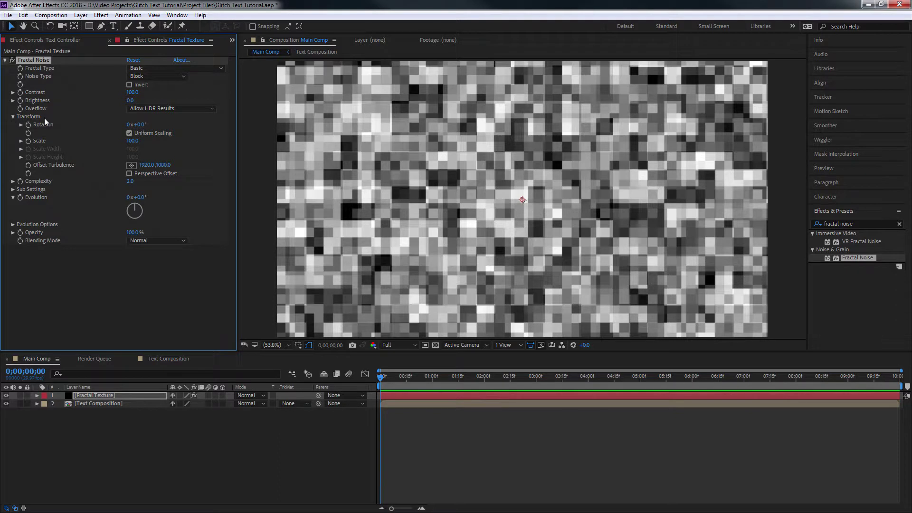
pyautogui.click(129, 133)
pyautogui.moveTo(132, 148); pyautogui.dragTo(228, 149)
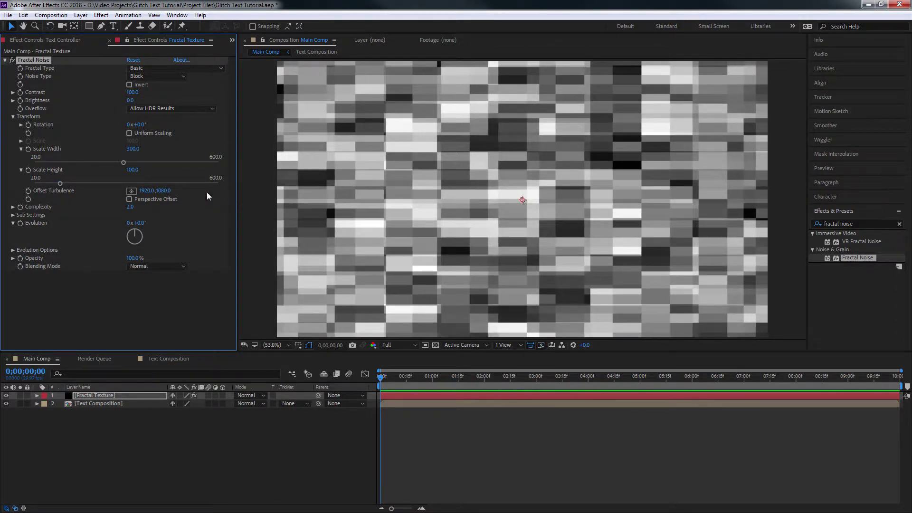
pyautogui.click(133, 170)
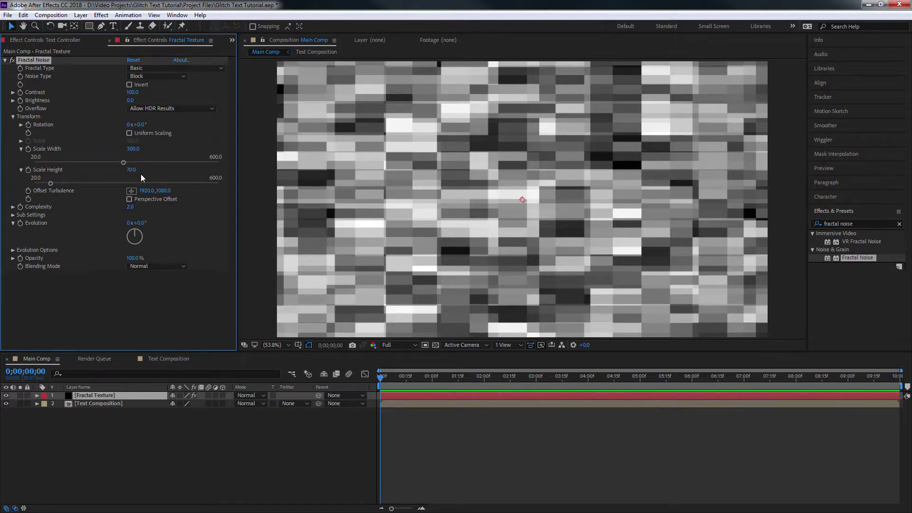
pyautogui.press('Return')
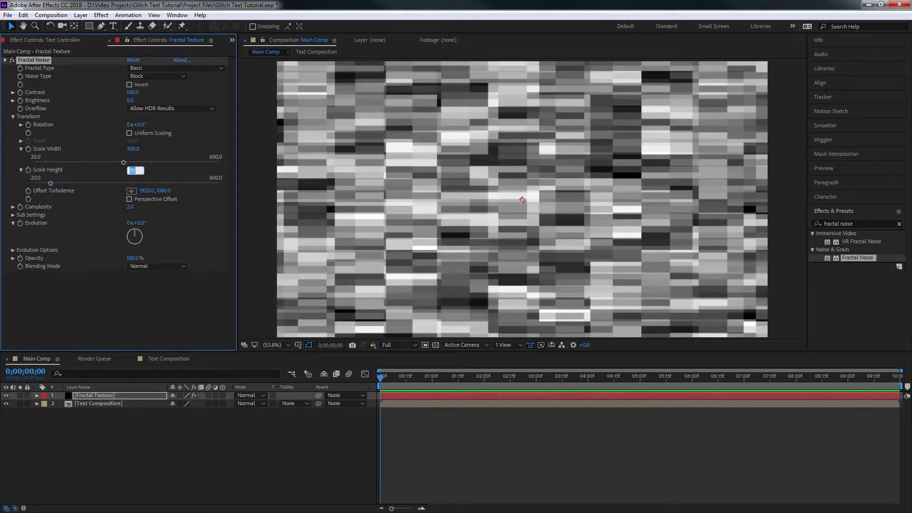
pyautogui.write('60')
pyautogui.press('Return')
pyautogui.click(403, 384)
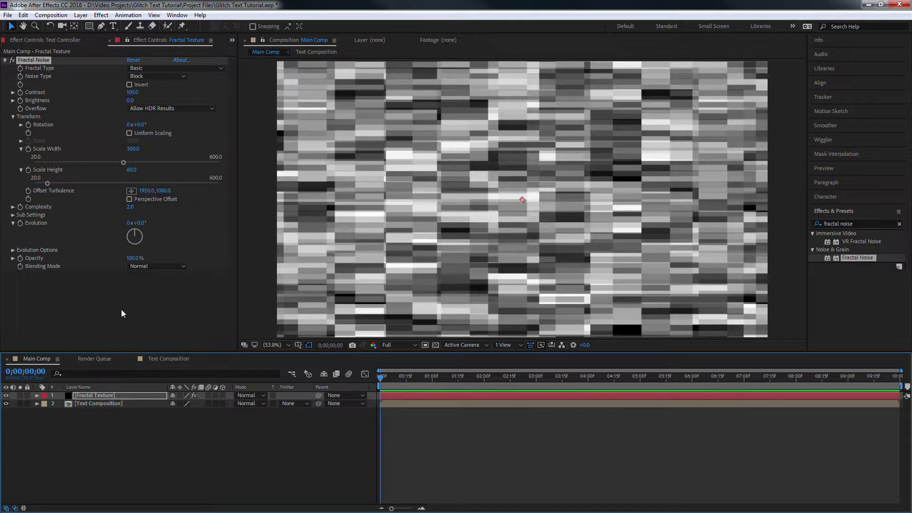
# - Keyframe Offset Turbulence X from 1920 at the start to 1920*2 at the end, then turn Evolution to 1x+59°
pyautogui.keyDown('alt'); pyautogui.click(29, 191); pyautogui.keyUp('alt')
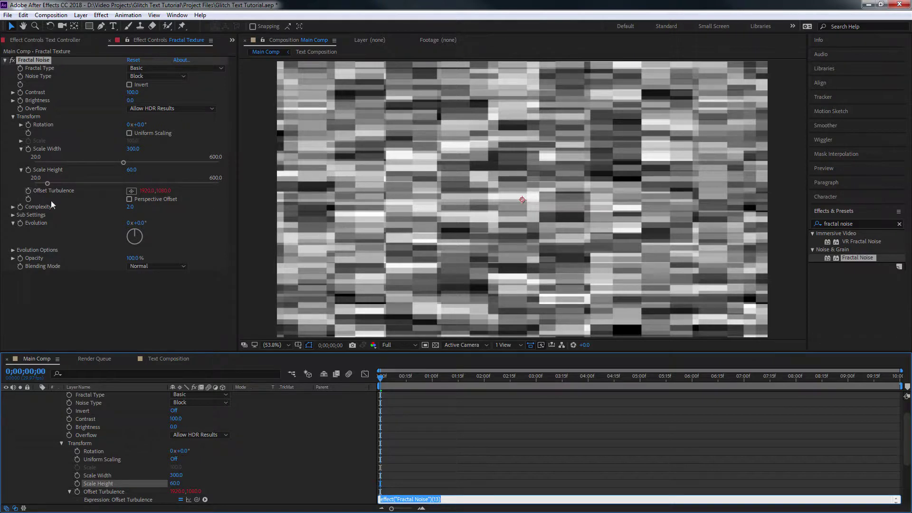
pyautogui.click(451, 428)
pyautogui.hotkey('ctrl', 'z')
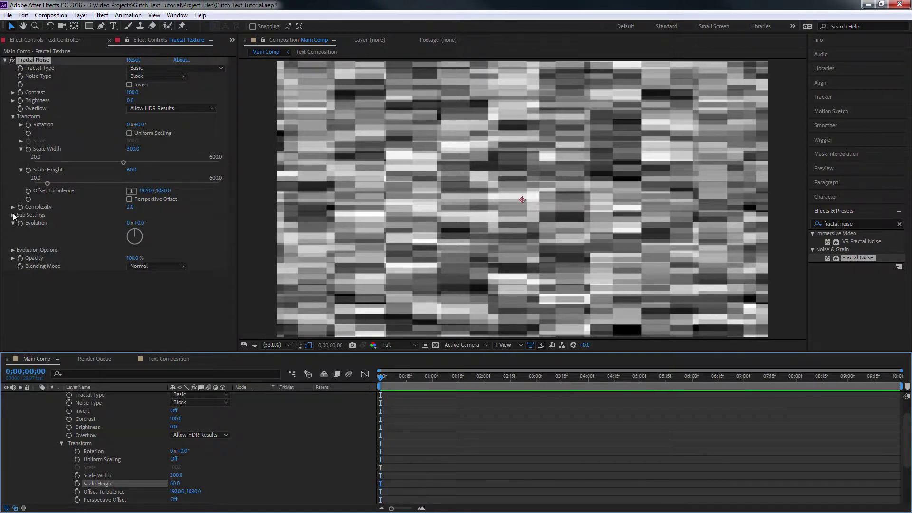
pyautogui.click(28, 191)
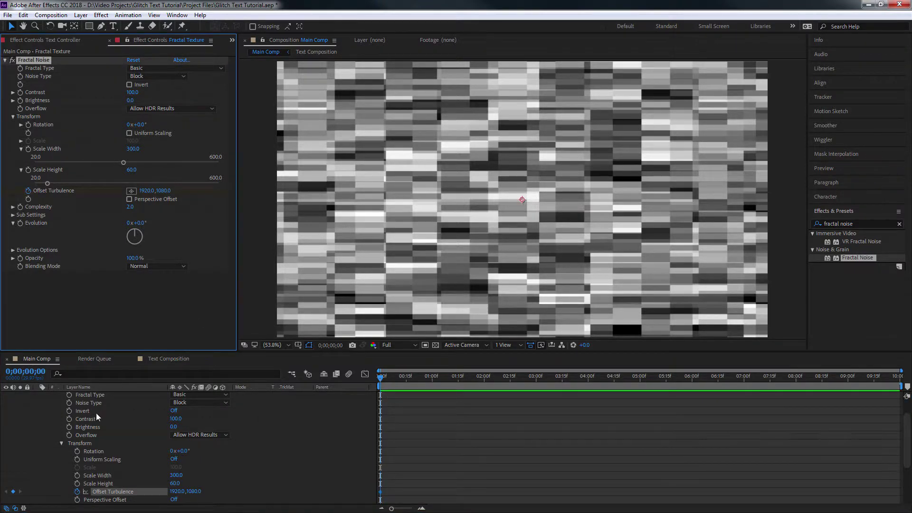
pyautogui.scroll(-3, 67, 413)
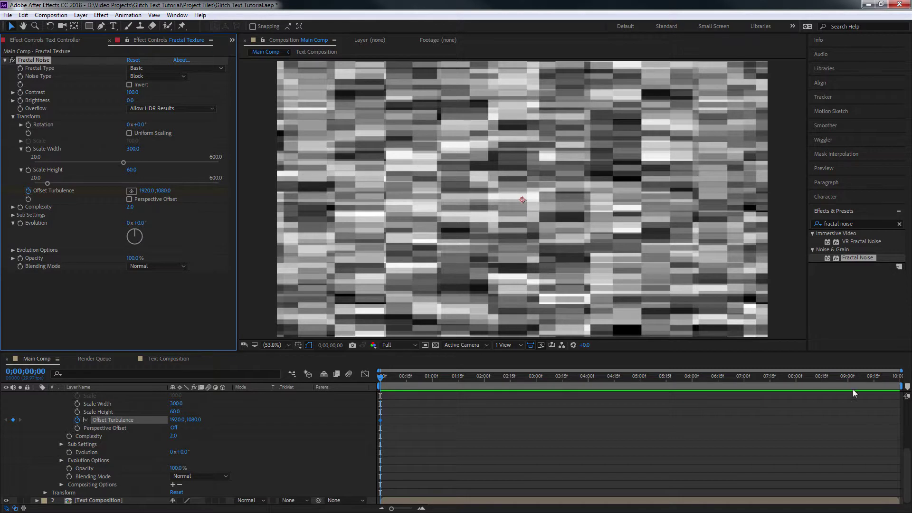
pyautogui.click(897, 380)
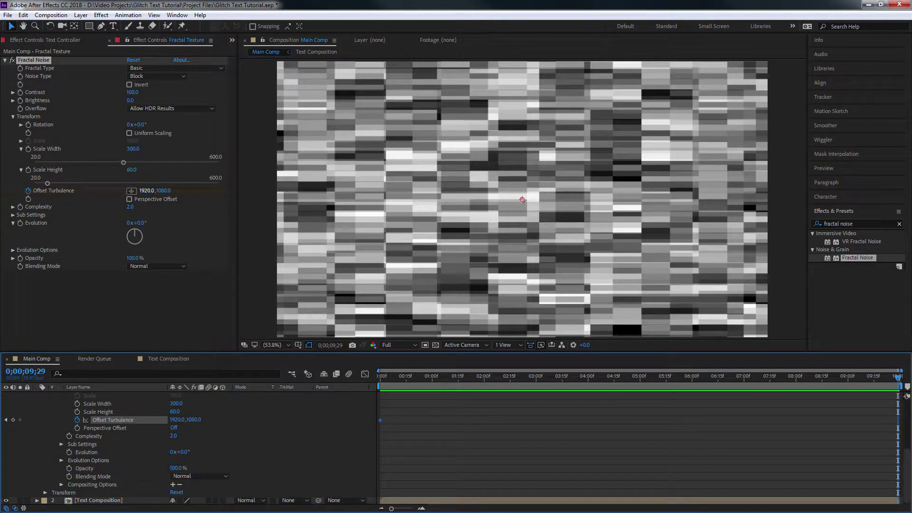
pyautogui.click(147, 191)
pyautogui.write('1')
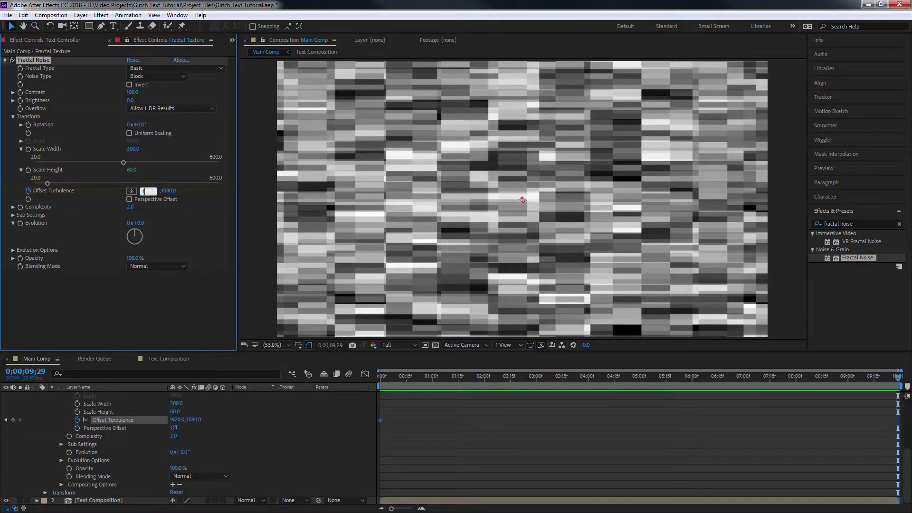
pyautogui.write('920*2')
pyautogui.press('Return')
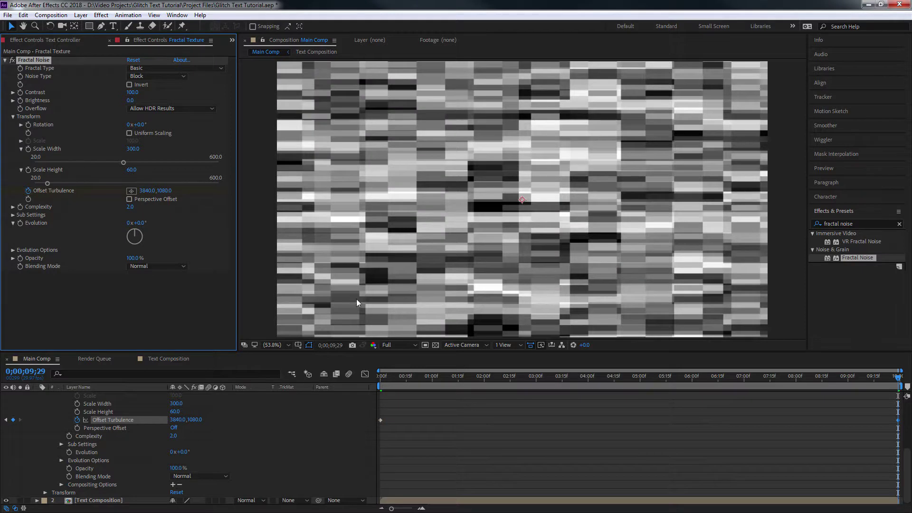
pyautogui.moveTo(380, 377); pyautogui.dragTo(897, 376)
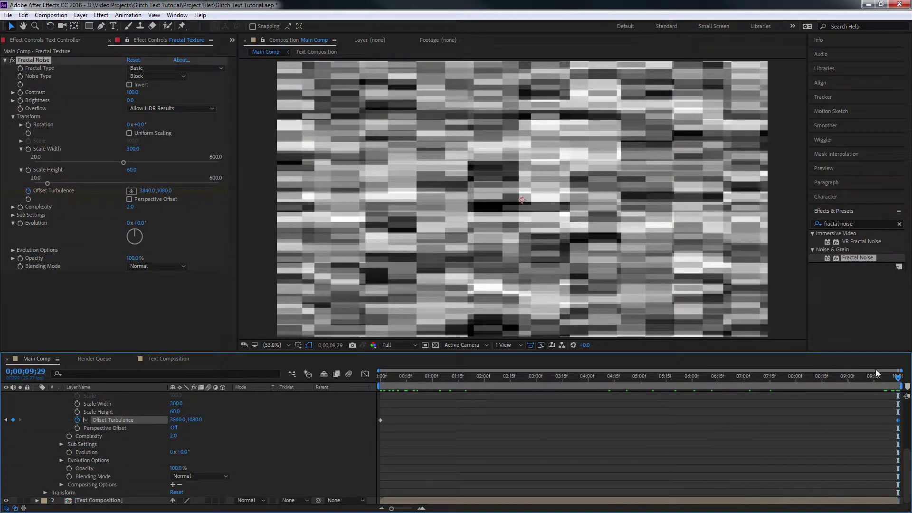
pyautogui.moveTo(411, 379); pyautogui.dragTo(345, 364)
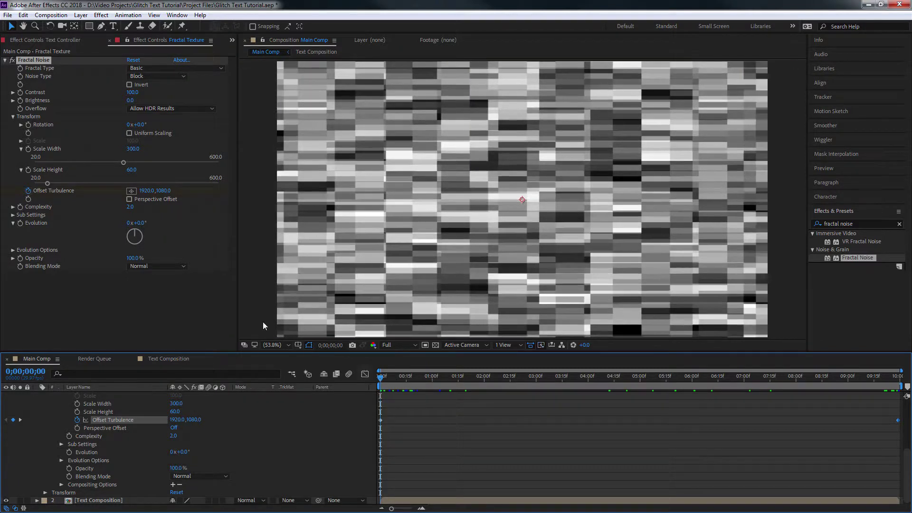
pyautogui.moveTo(136, 223); pyautogui.dragTo(335, 222)
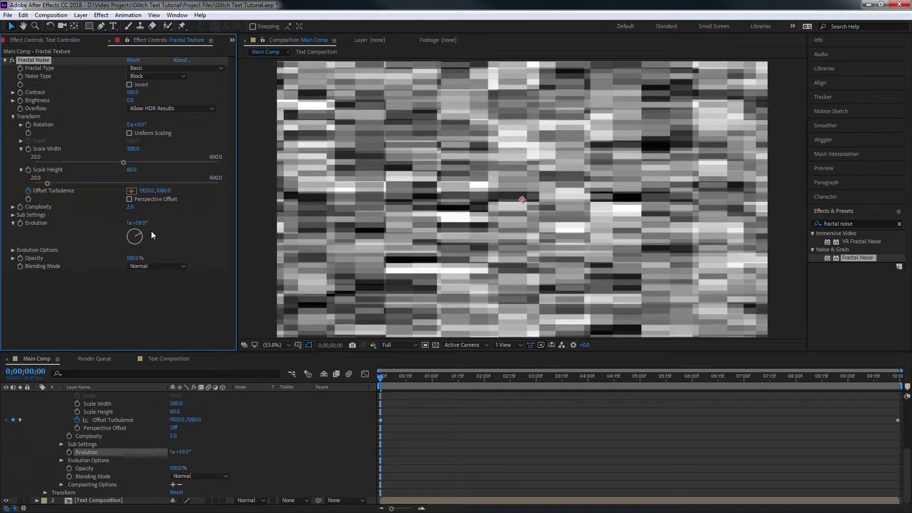
# - Drive Fractal Noise Evolution with the expression time*100 and scrub to preview the flicker
pyautogui.keyDown('alt'); pyautogui.click(21, 222); pyautogui.keyUp('alt')
pyautogui.write('time')
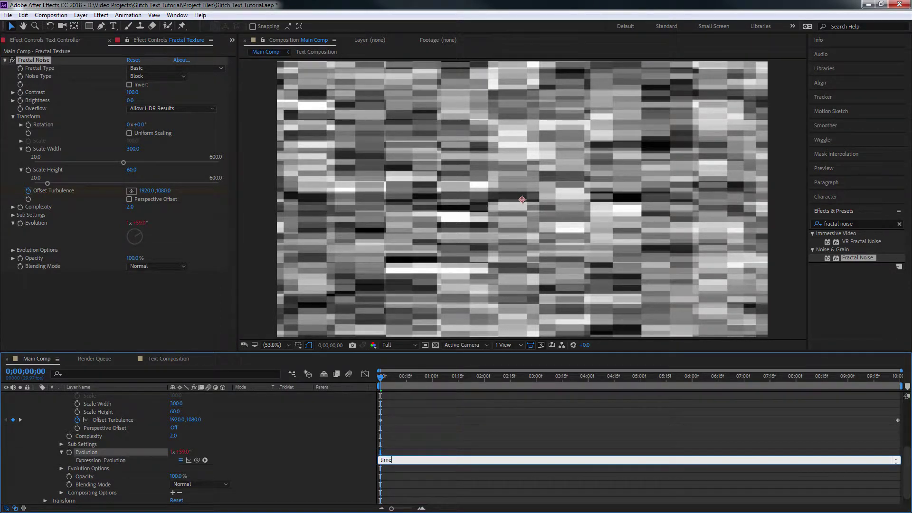
pyautogui.write('8')
pyautogui.press('BackSpace')
pyautogui.write('*100')
pyautogui.click(22, 221)
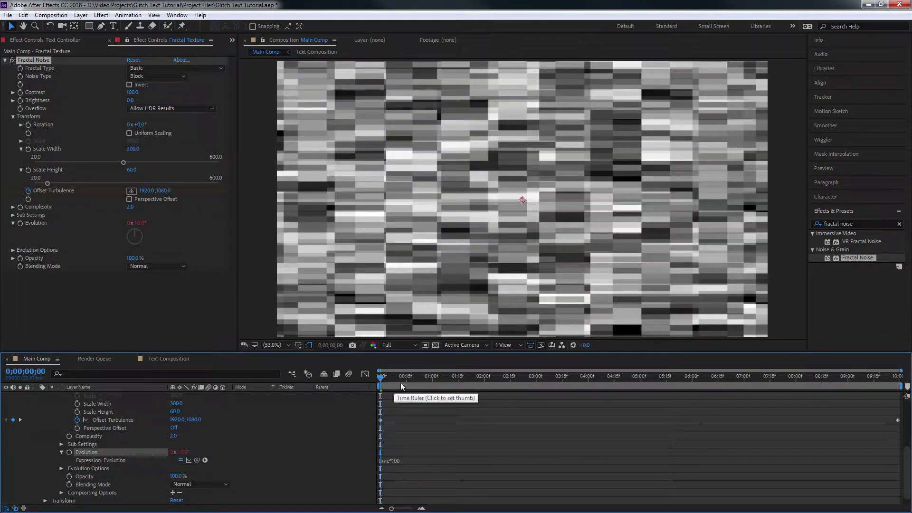
pyautogui.moveTo(403, 379); pyautogui.dragTo(888, 377)
pyautogui.moveTo(807, 384); pyautogui.dragTo(289, 373)
# - Collapse the layer's properties and set Fractal Noise Contrast to 200
pyautogui.scroll(5, 43, 414)
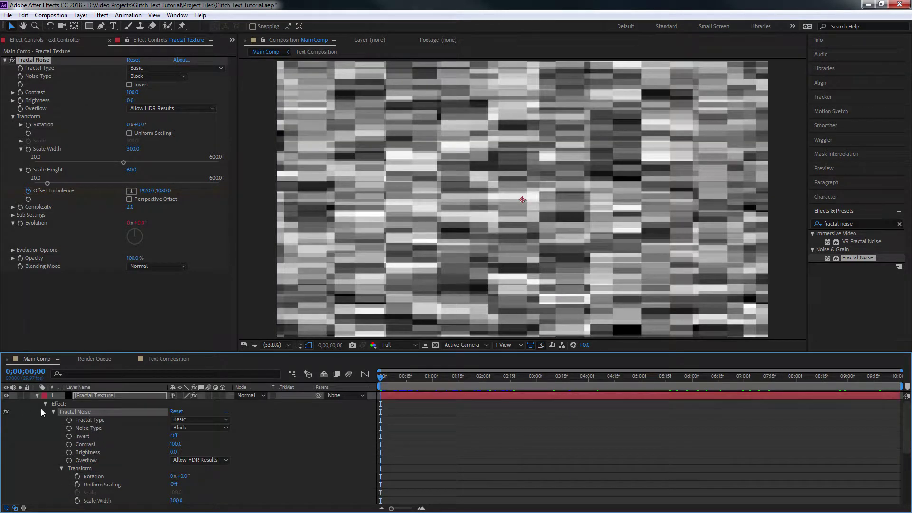
pyautogui.click(46, 403)
pyautogui.click(369, 386)
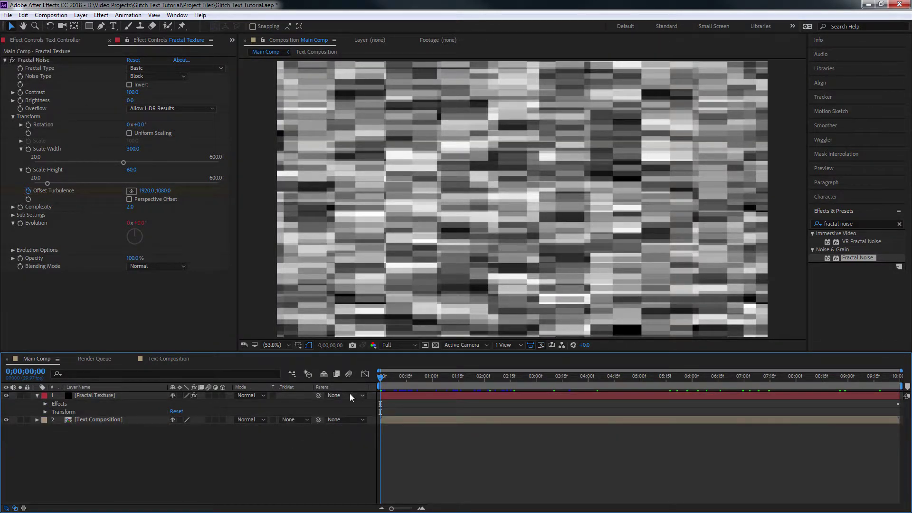
pyautogui.moveTo(405, 381)
pyautogui.mouseDown()
pyautogui.moveTo(375, 383)
pyautogui.moveTo(411, 387)
pyautogui.moveTo(399, 385)
pyautogui.mouseUp()
pyautogui.click(133, 92)
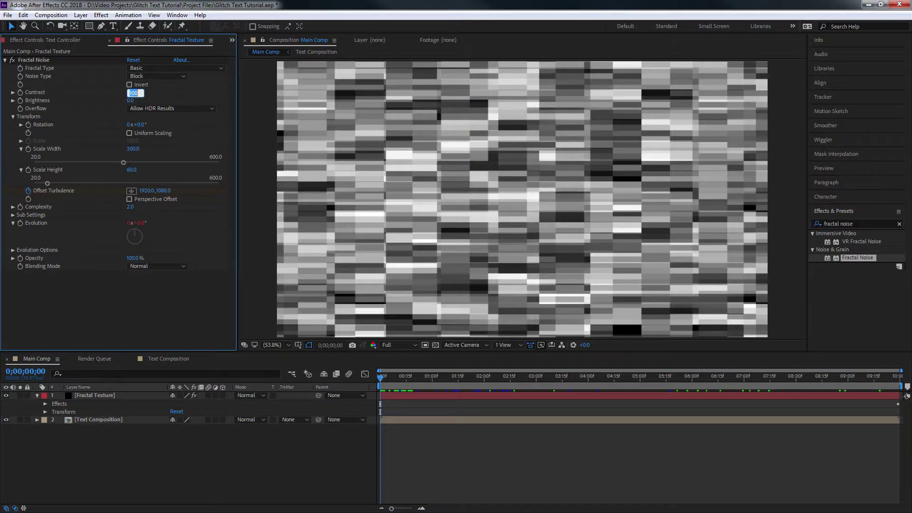
pyautogui.write('200')
pyautogui.press('Return')
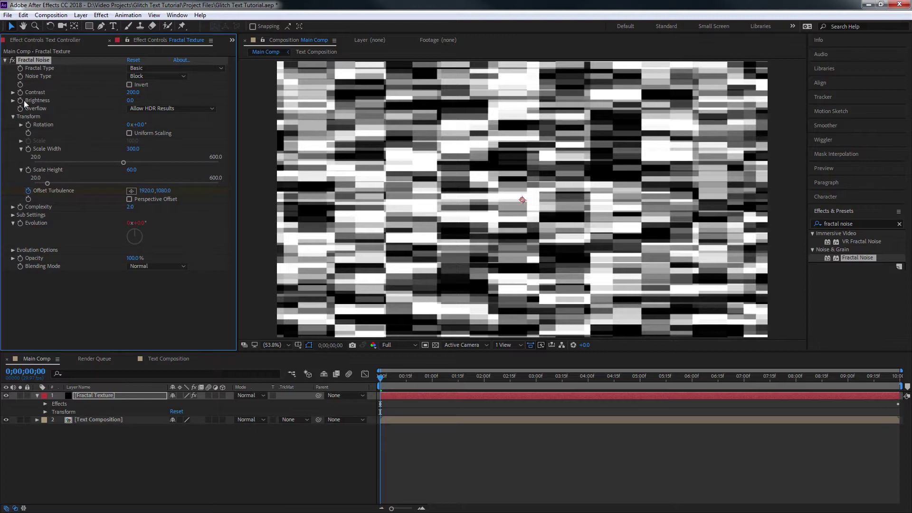
# - Enable Brightness keyframing and set Brightness to -150
pyautogui.click(130, 100)
pyautogui.click(20, 100)
pyautogui.click(130, 101)
pyautogui.write('-150')
pyautogui.press('Return')
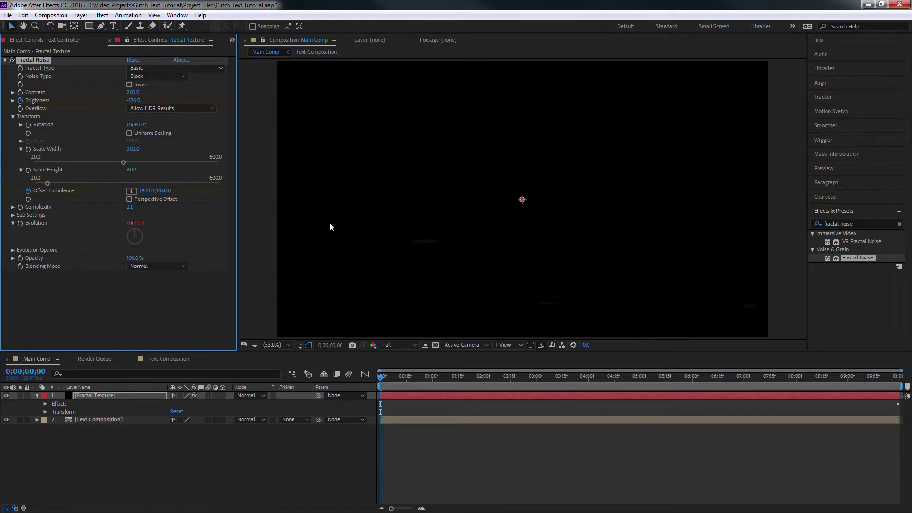
# - Key Brightness at -160 at the start and 0 at 20 frames
pyautogui.moveTo(134, 100); pyautogui.dragTo(125, 103)
pyautogui.click(134, 100)
pyautogui.write('-160')
pyautogui.press('Return')
pyautogui.press('u')
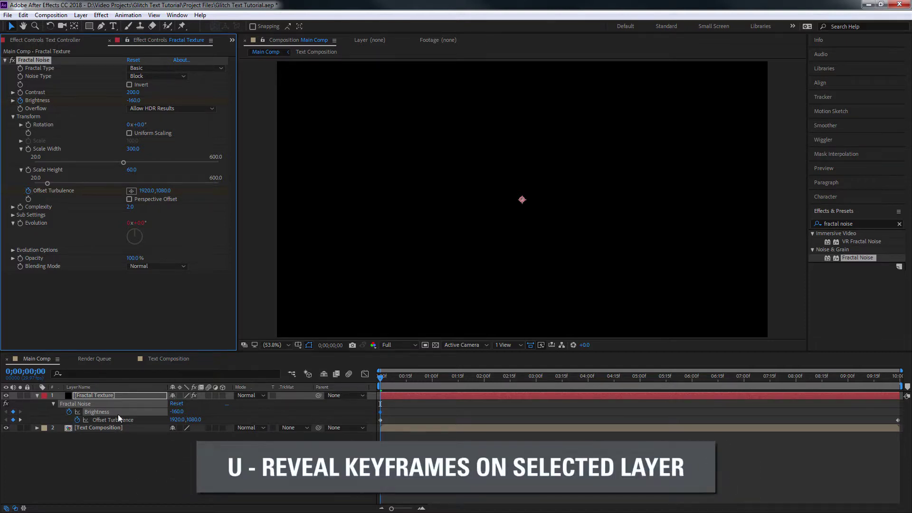
pyautogui.click(384, 381)
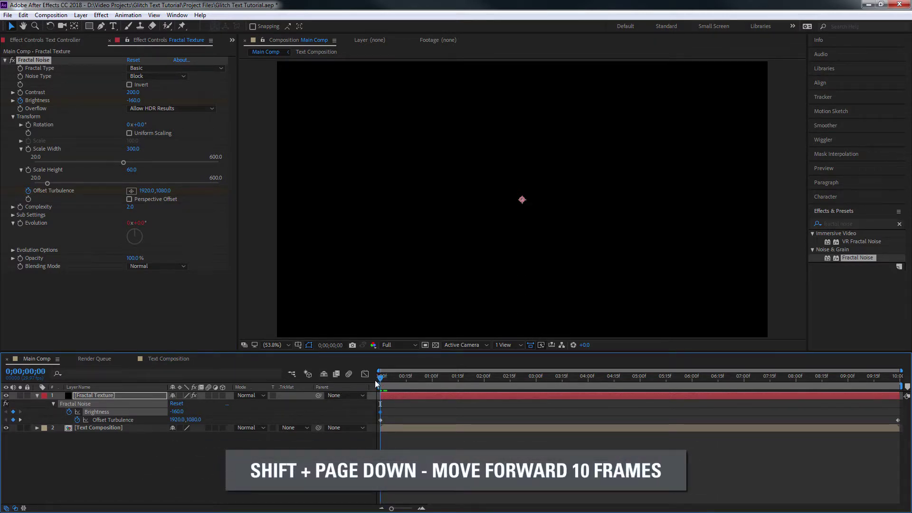
pyautogui.hotkey('shift', 'pagedown')
pyautogui.hotkey('shift', 'pagedown')
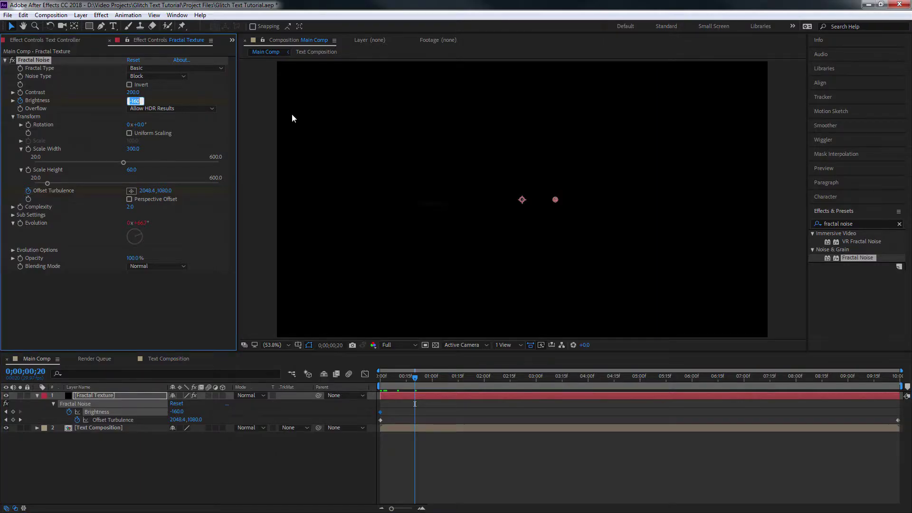
pyautogui.write('0')
pyautogui.press('Return')
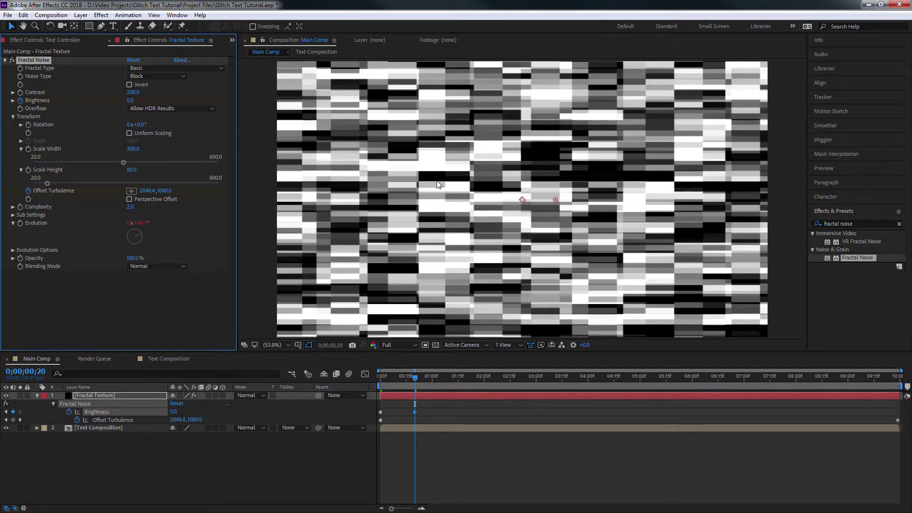
# - Key Brightness at 160 at 1;10, then return to the start and play it back
pyautogui.press('space')
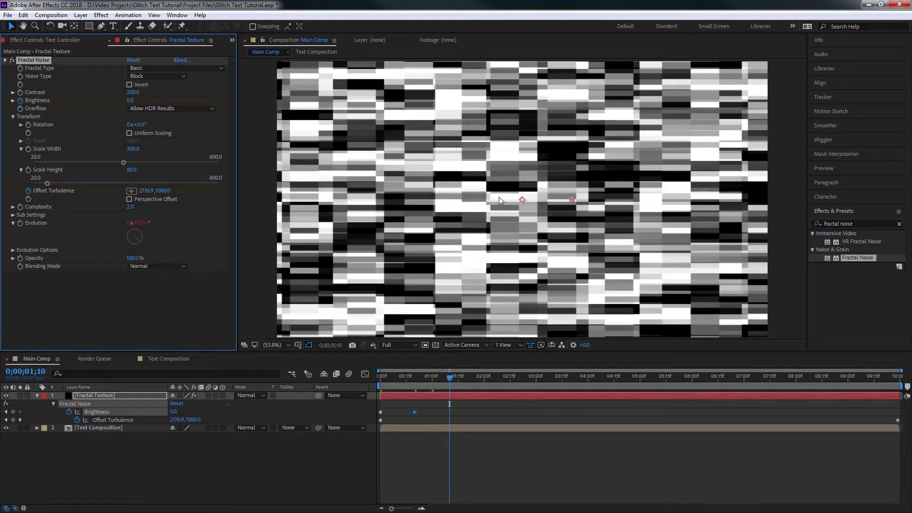
pyautogui.click(130, 100)
pyautogui.write('60')
pyautogui.press('Return')
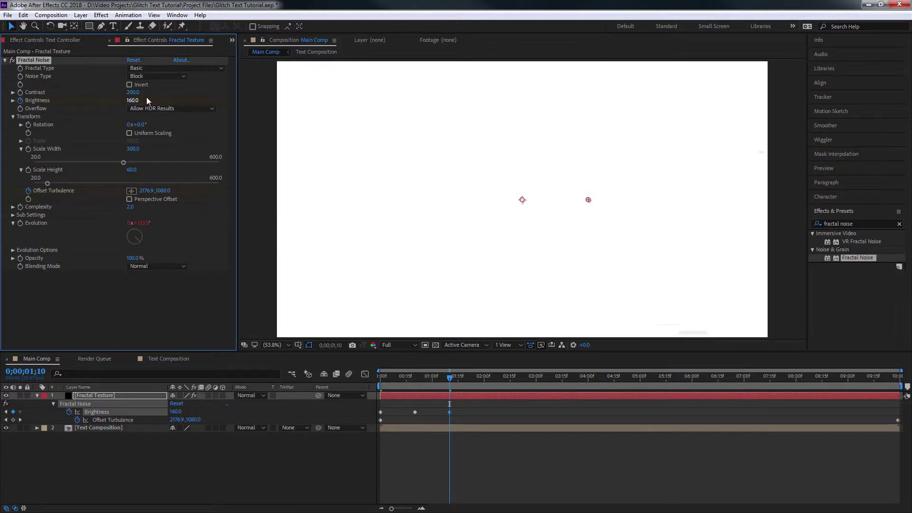
pyautogui.moveTo(405, 380); pyautogui.dragTo(368, 383)
pyautogui.press('space')
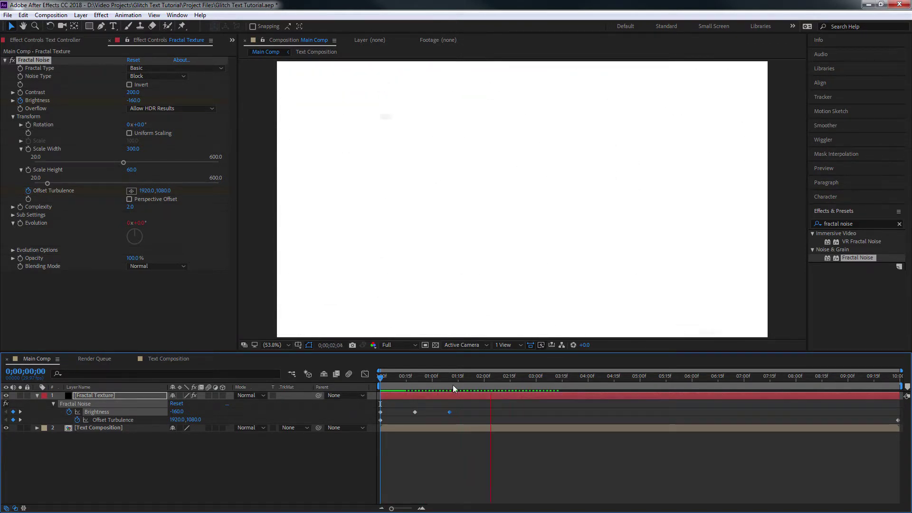
# - Ease the three Brightness keyframes and paste a copy near 8;19
pyautogui.press('space')
pyautogui.moveTo(463, 403); pyautogui.dragTo(368, 413)
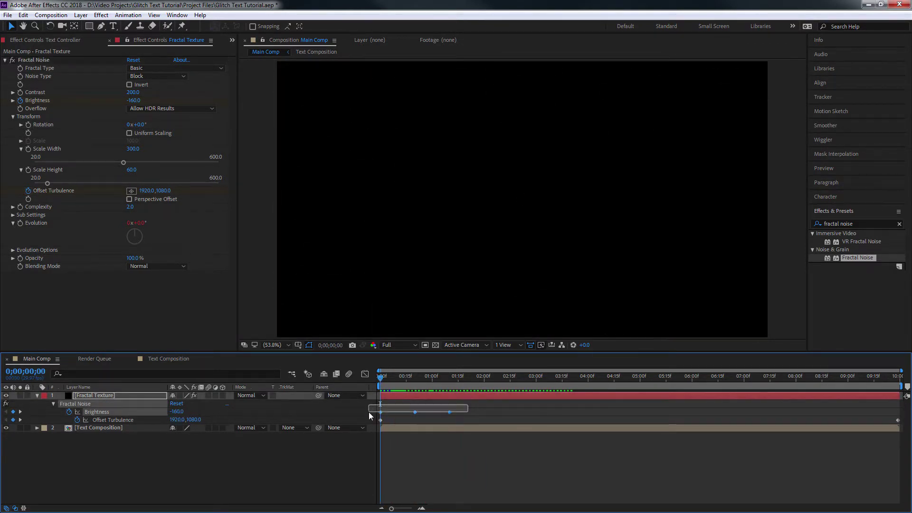
pyautogui.press('F9')
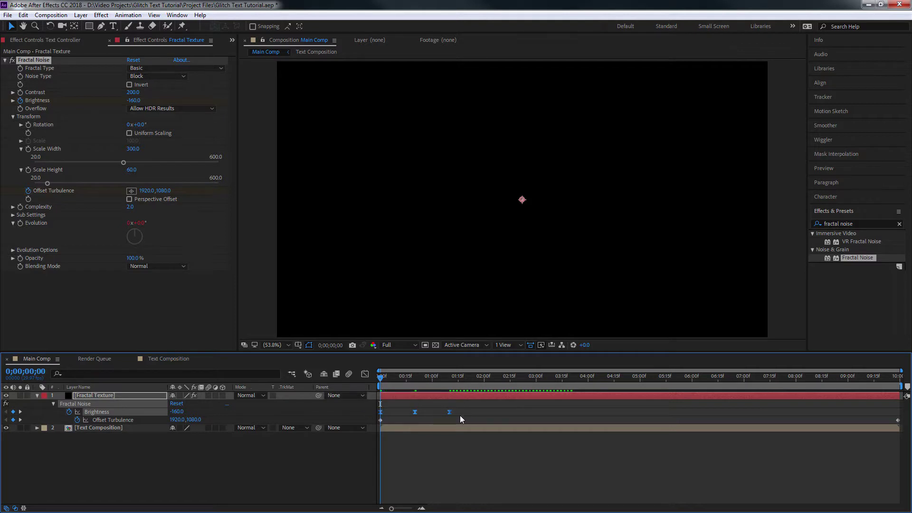
pyautogui.click(829, 378)
pyautogui.hotkey('ctrl', 'v')
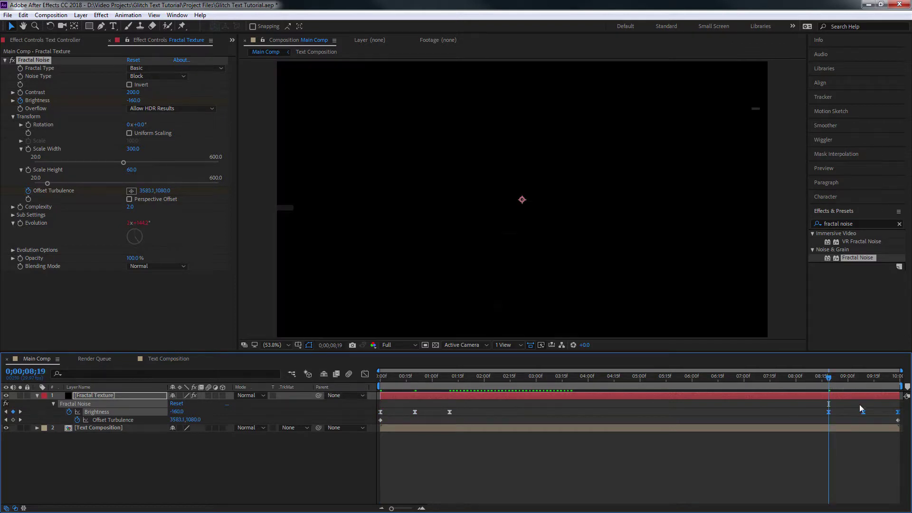
# - Time-reverse the pasted Brightness keyframes so the noise fades back to black
pyautogui.press('space')
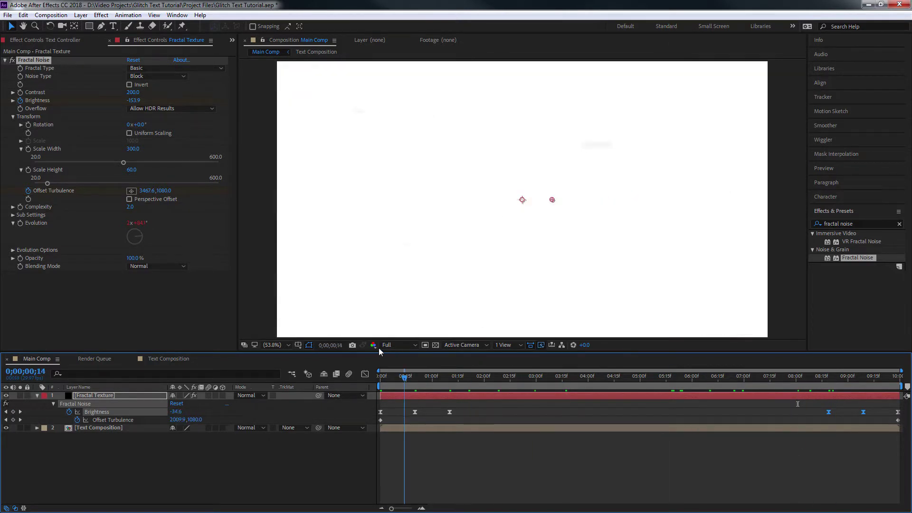
pyautogui.moveTo(467, 364); pyautogui.dragTo(904, 420)
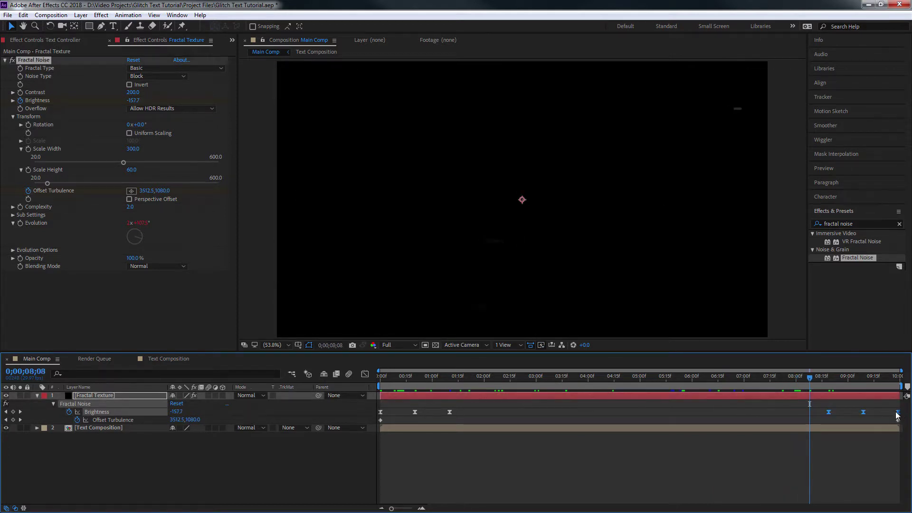
pyautogui.rightClick(829, 412)
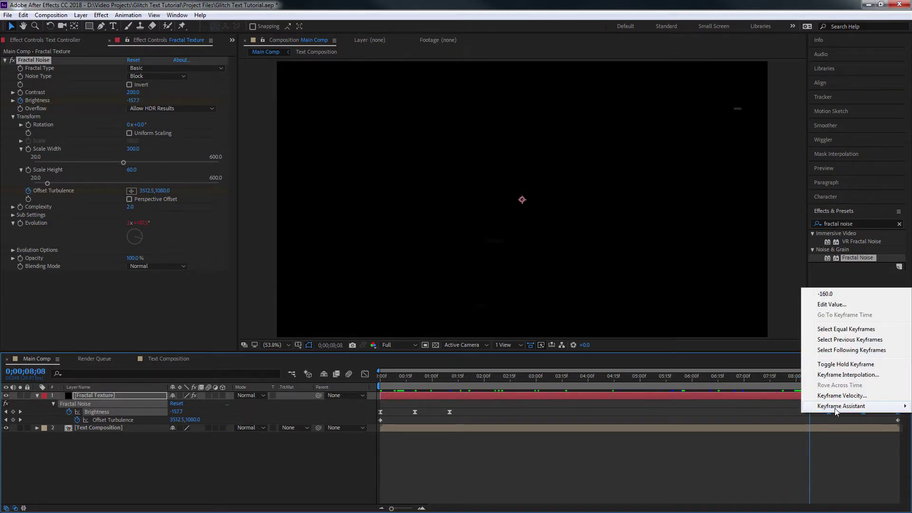
pyautogui.moveTo(835, 410)
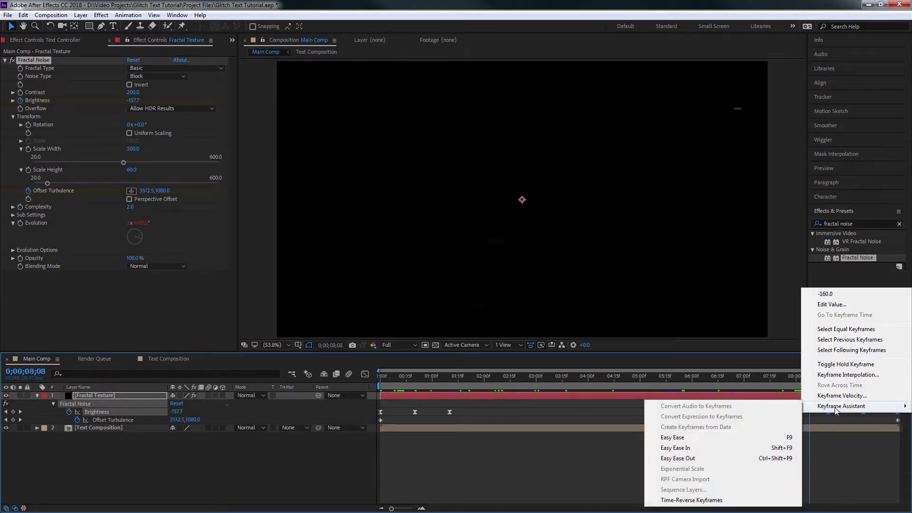
pyautogui.click(700, 500)
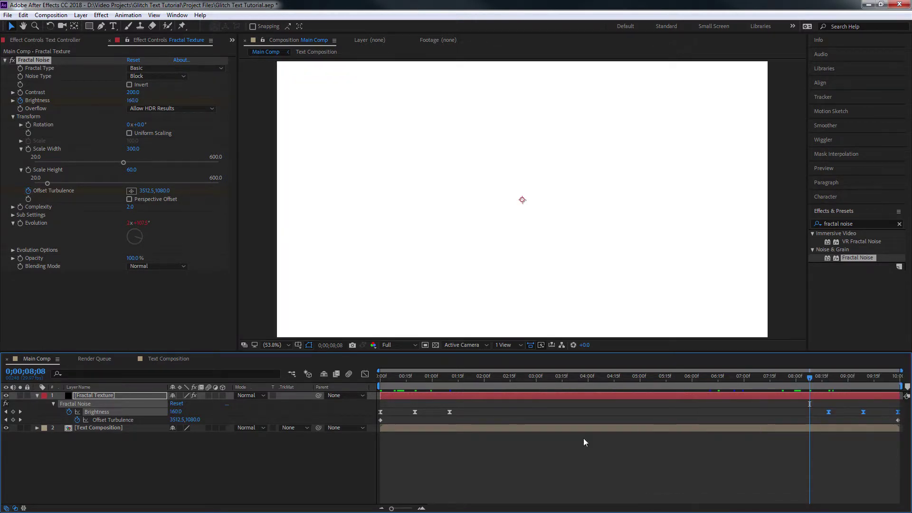
pyautogui.moveTo(801, 381); pyautogui.dragTo(899, 379)
# - Pre-compose the Fractal Texture layer as 'Fractal Texture', moving all attributes into it
pyautogui.click(106, 401)
pyautogui.click(113, 395)
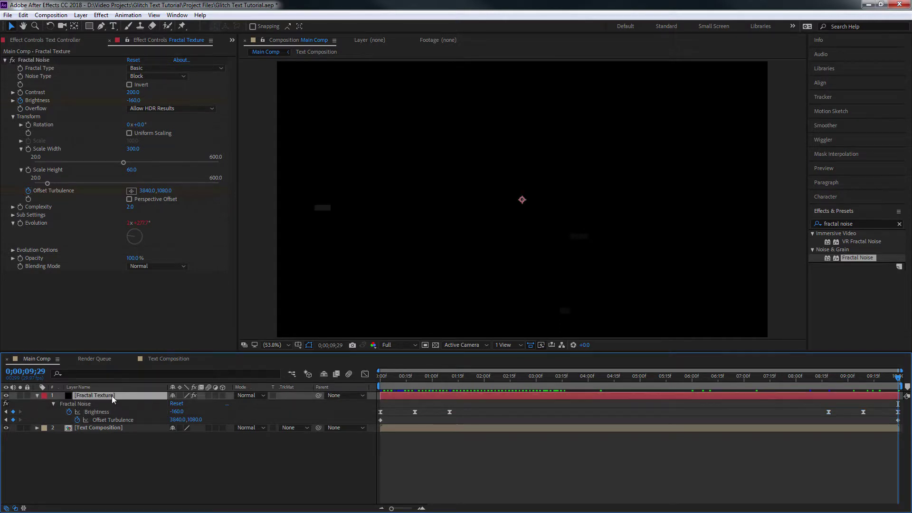
pyautogui.rightClick(102, 396)
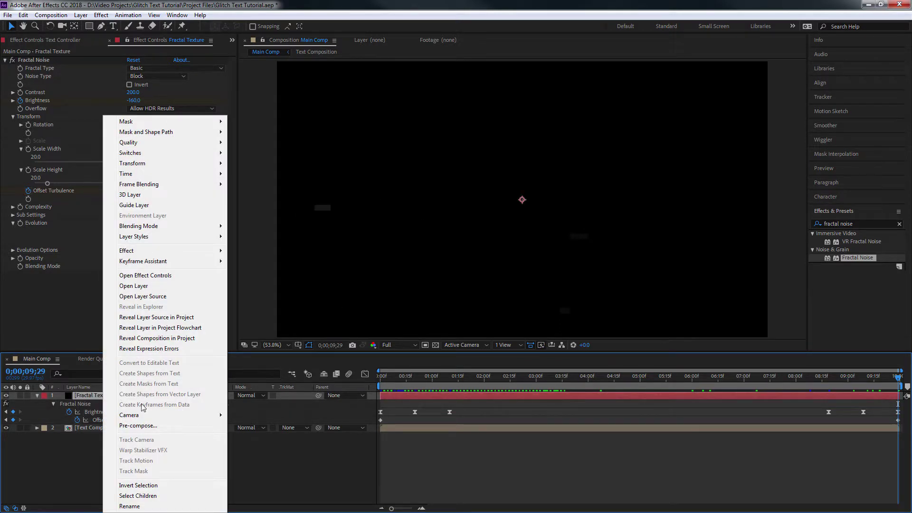
pyautogui.click(144, 426)
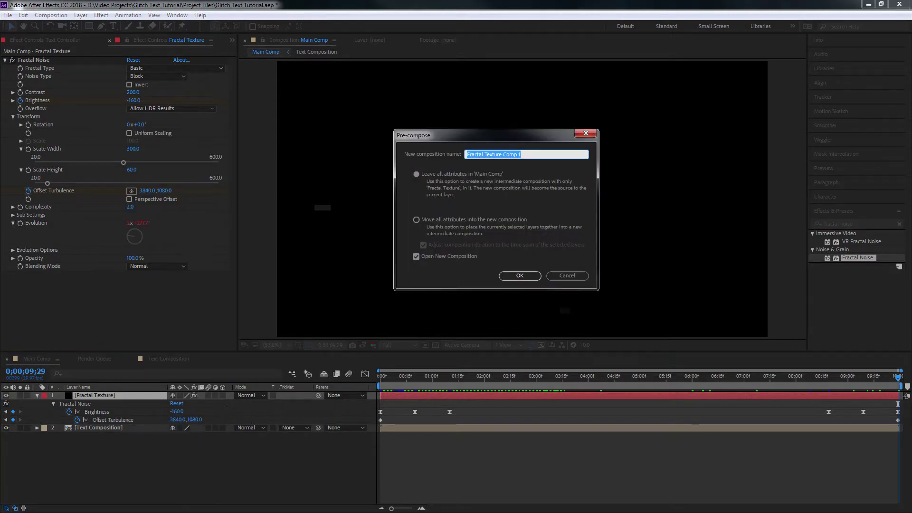
pyautogui.write('Fractal Texture')
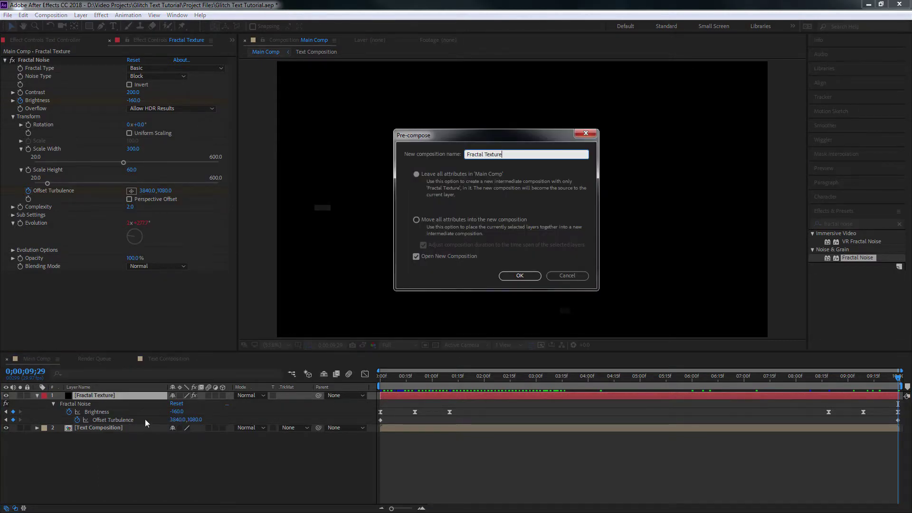
pyautogui.click(416, 220)
pyautogui.click(523, 277)
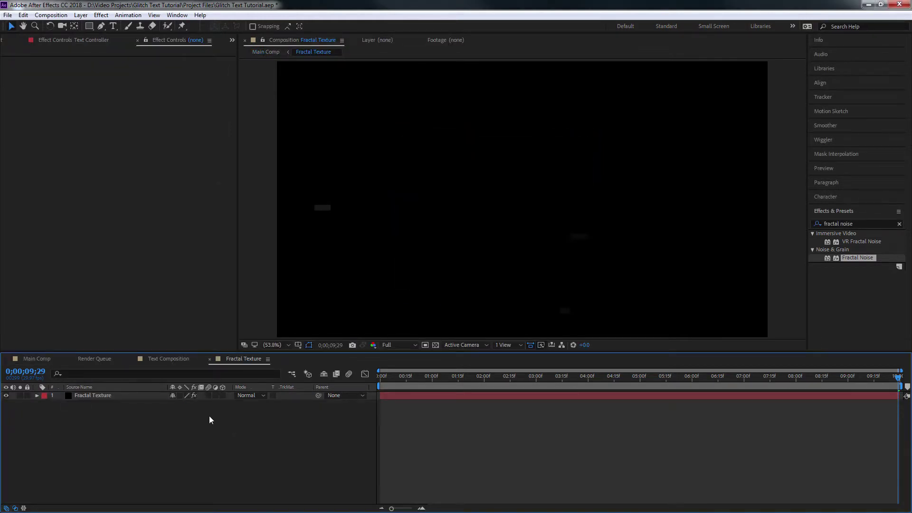
# - In Main Comp, hide the Fractal Texture layer to reveal the outlined text box
pyautogui.click(380, 376)
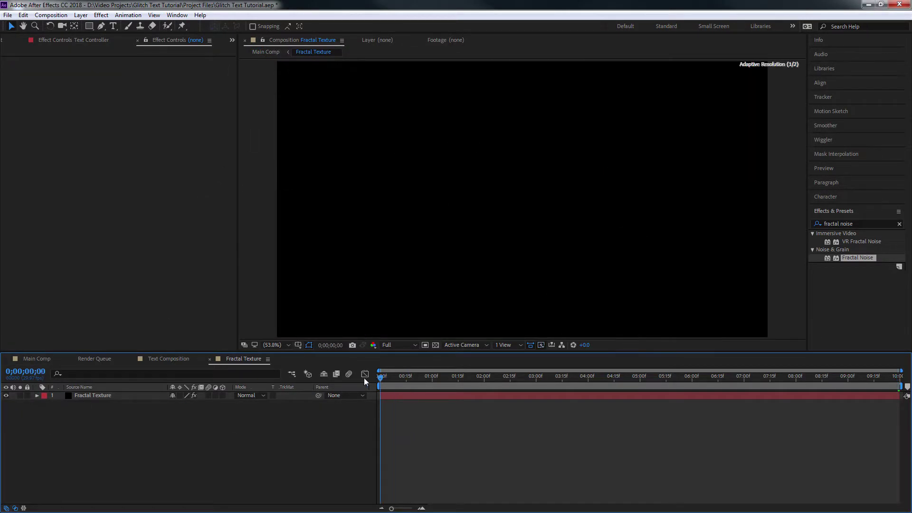
pyautogui.click(131, 395)
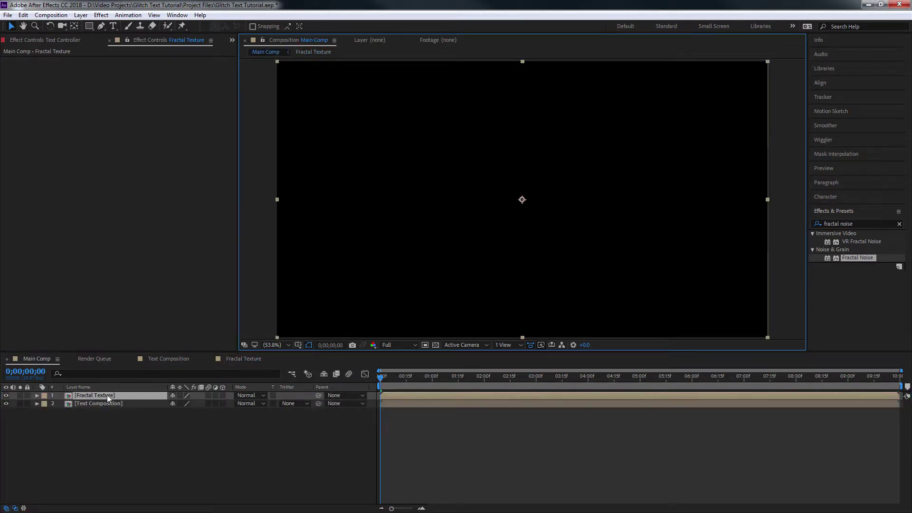
pyautogui.click(104, 397)
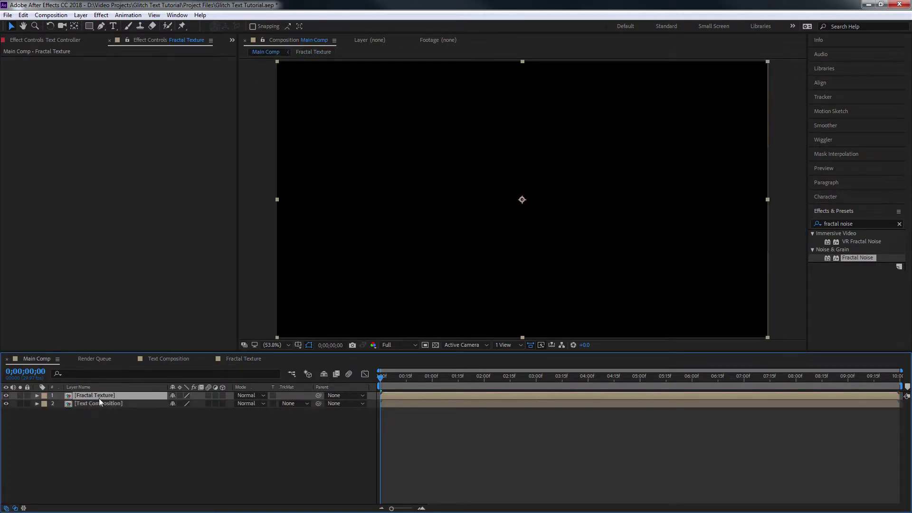
pyautogui.click(99, 404)
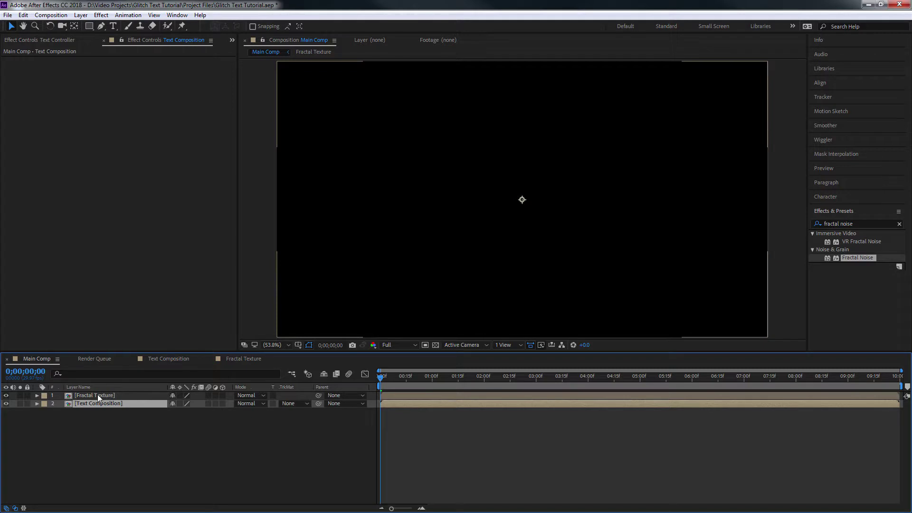
pyautogui.click(5, 396)
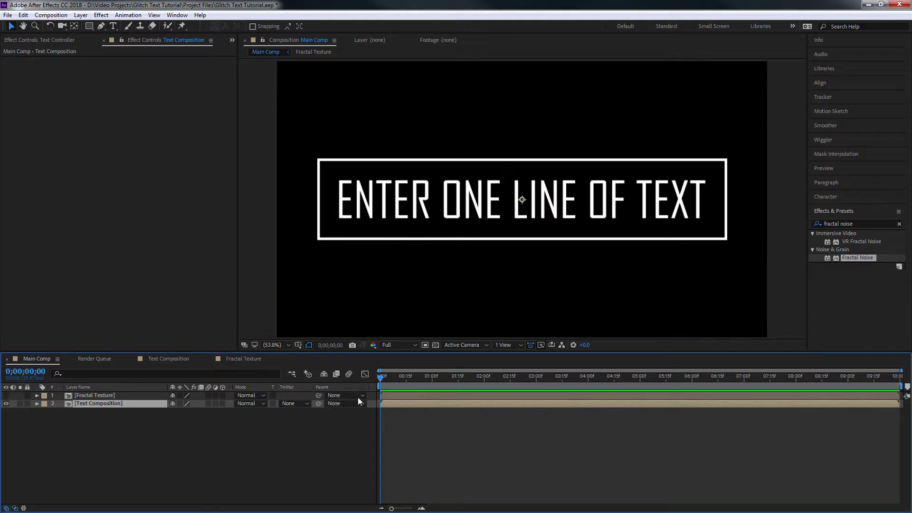
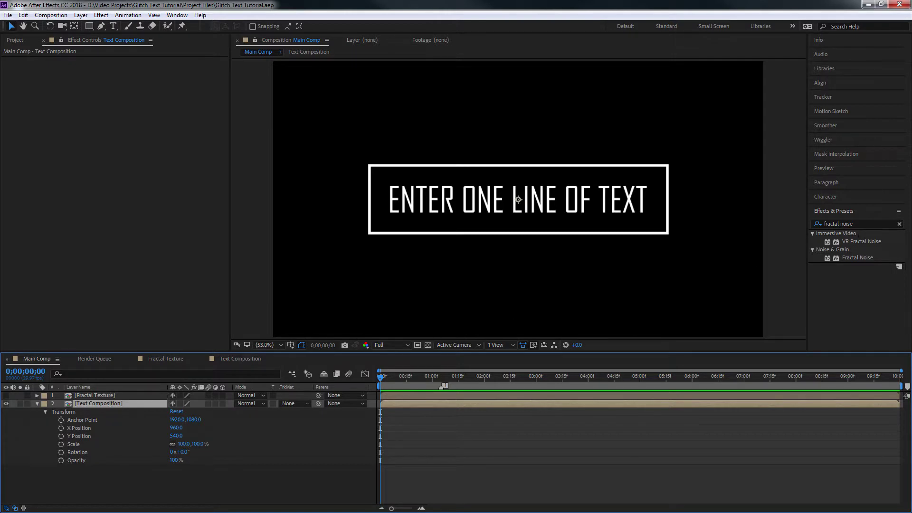
# - Apply Displacement Map to Text Composition: Max Vertical 0, Max Horizontal 100, map layer Fractal Texture
pyautogui.click(859, 223)
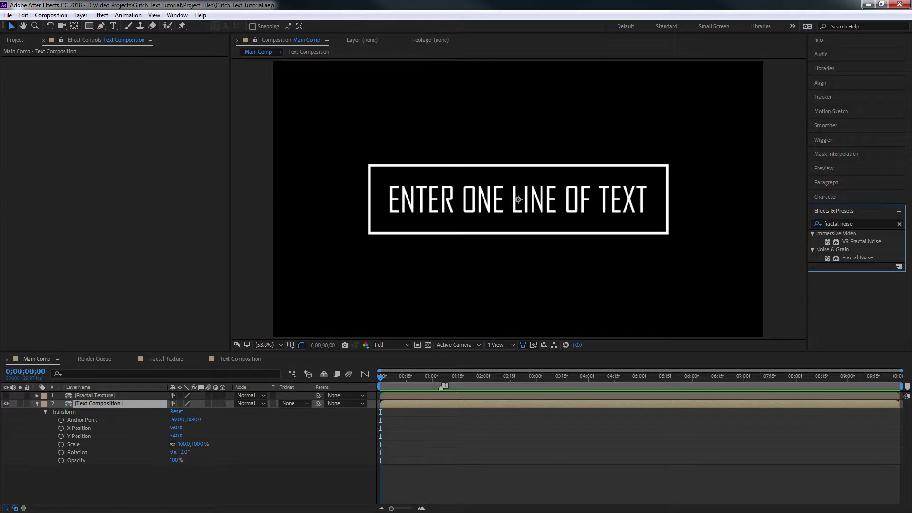
pyautogui.moveTo(858, 223); pyautogui.dragTo(609, 222)
pyautogui.write('displace')
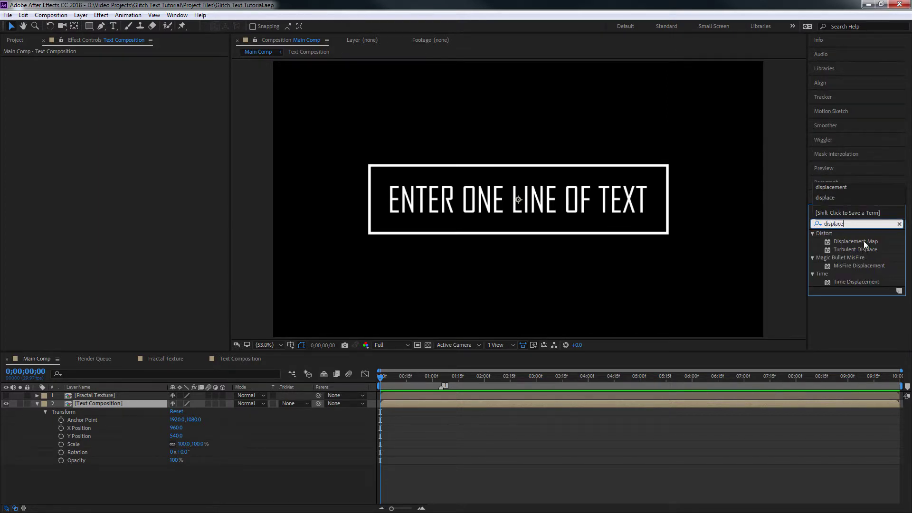
pyautogui.moveTo(855, 241); pyautogui.dragTo(211, 181)
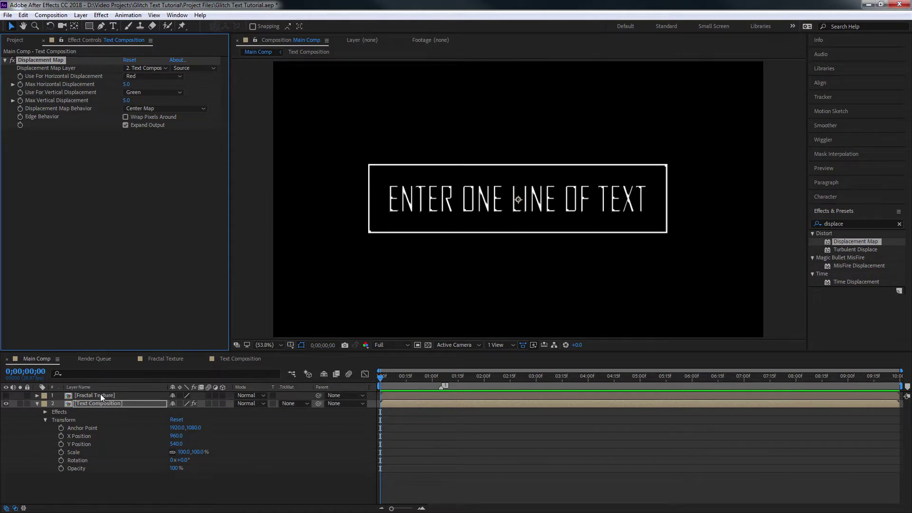
pyautogui.click(126, 100)
pyautogui.write('0')
pyautogui.press('Return')
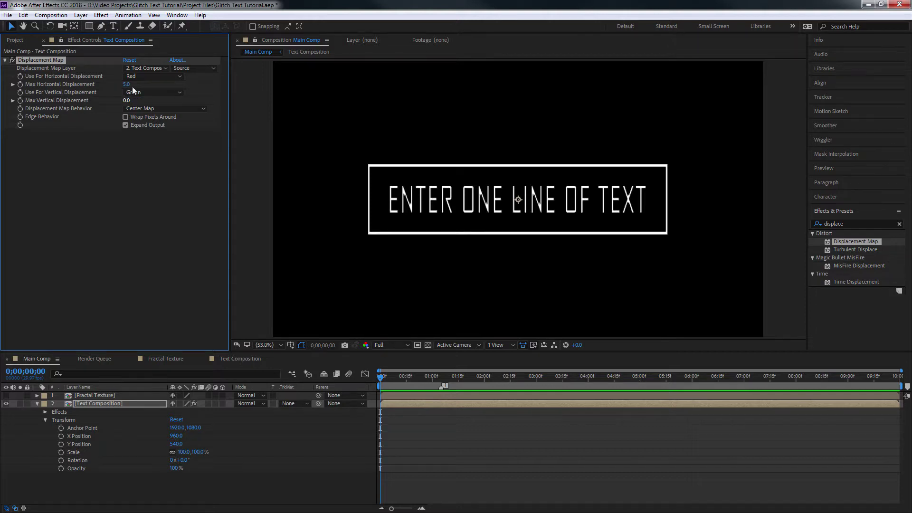
pyautogui.click(126, 84)
pyautogui.write('100')
pyautogui.press('Return')
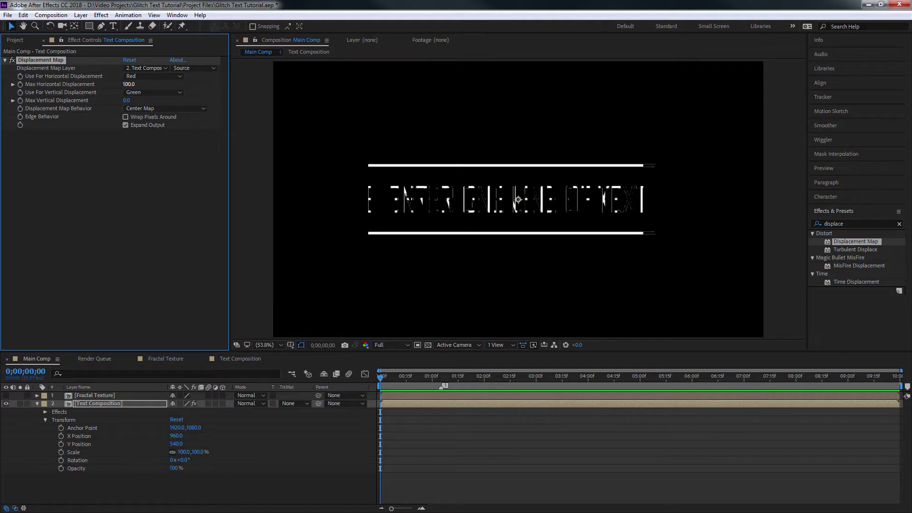
pyautogui.click(161, 69)
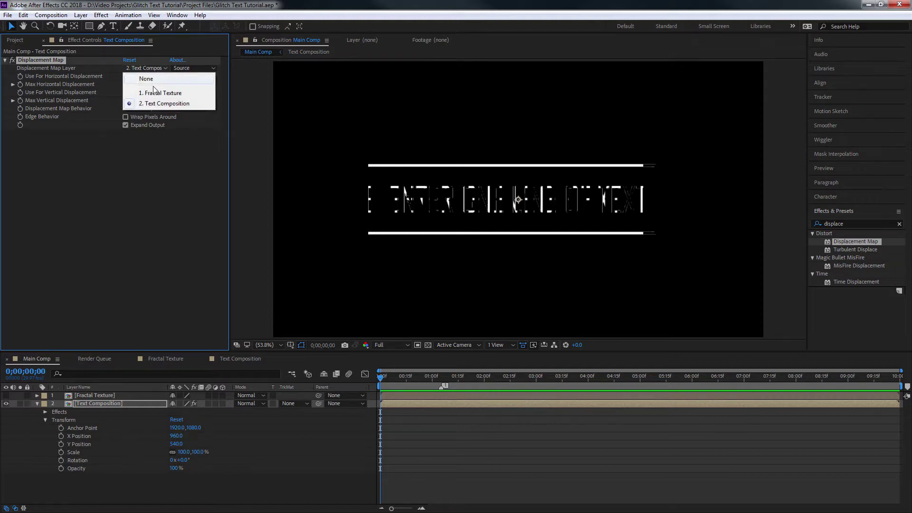
pyautogui.click(159, 94)
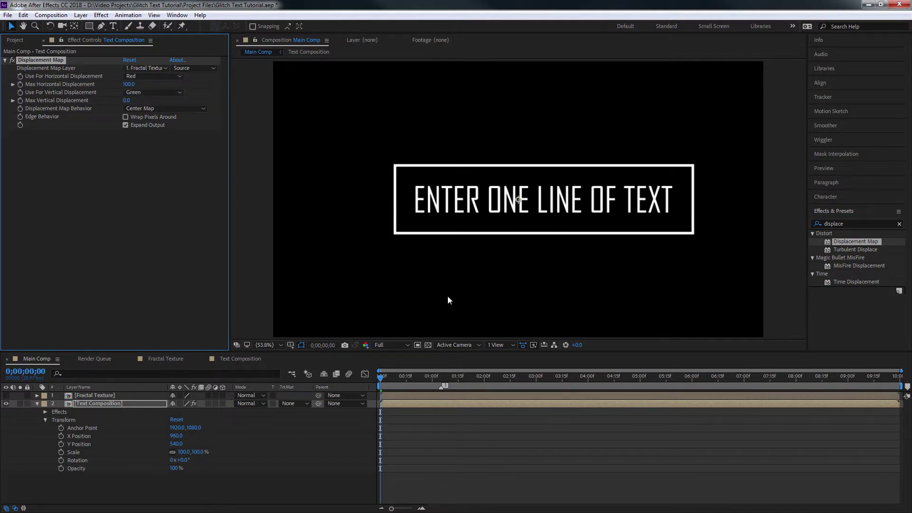
# - Preview the glitch at a later frame, then duplicate the Displacement Map effect twice
pyautogui.moveTo(382, 383); pyautogui.dragTo(412, 390)
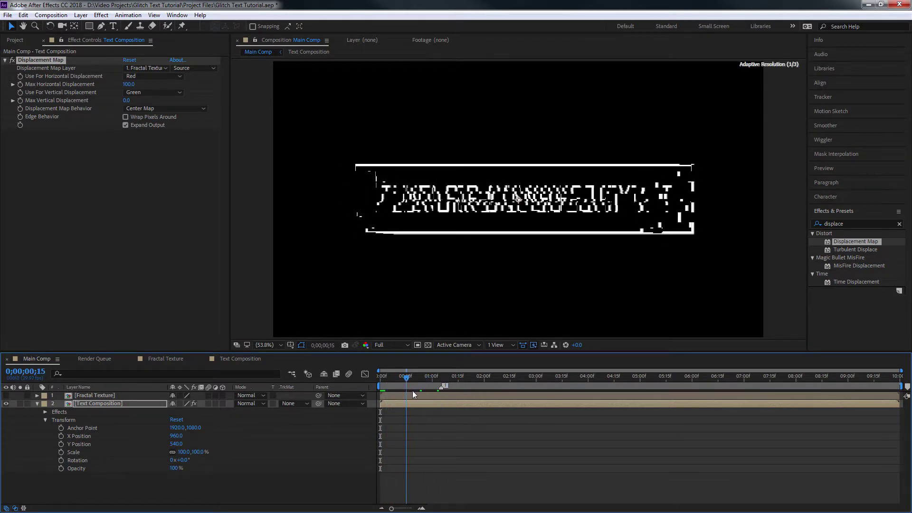
pyautogui.click(6, 395)
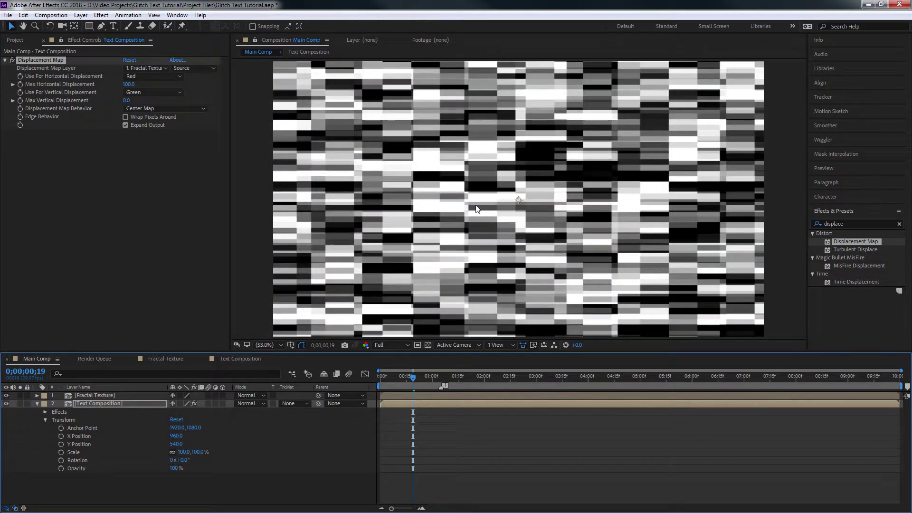
pyautogui.click(6, 395)
pyautogui.click(47, 59)
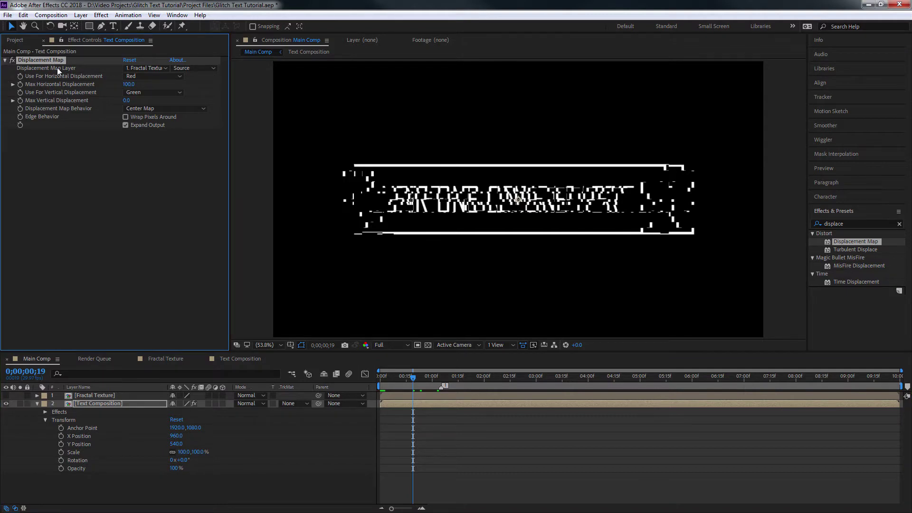
pyautogui.hotkey('ctrl', 'd')
pyautogui.hotkey('ctrl', 'd')
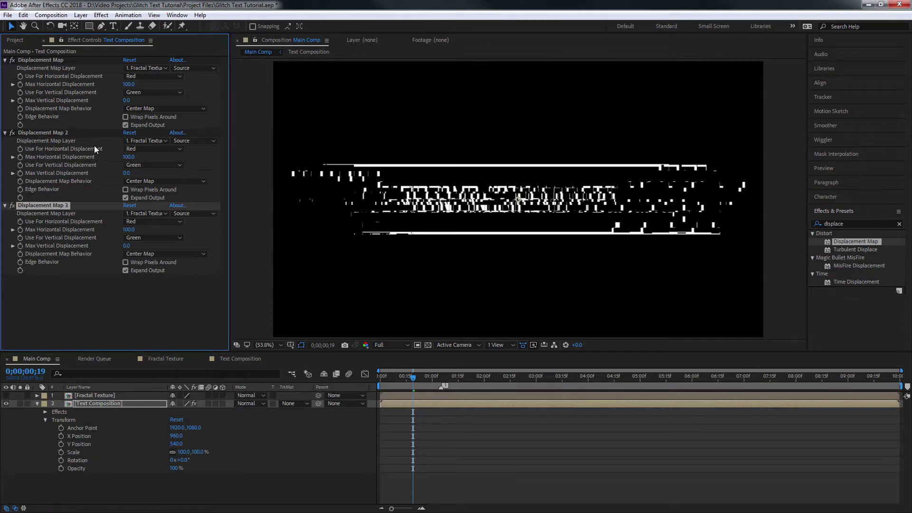
# - Set Max Horizontal Displacement to -250 on Displacement Map 2 and 250 on Displacement Map 3
pyautogui.click(129, 157)
pyautogui.write('-250')
pyautogui.press('Return')
pyautogui.click(129, 229)
pyautogui.write('250')
pyautogui.press('Return')
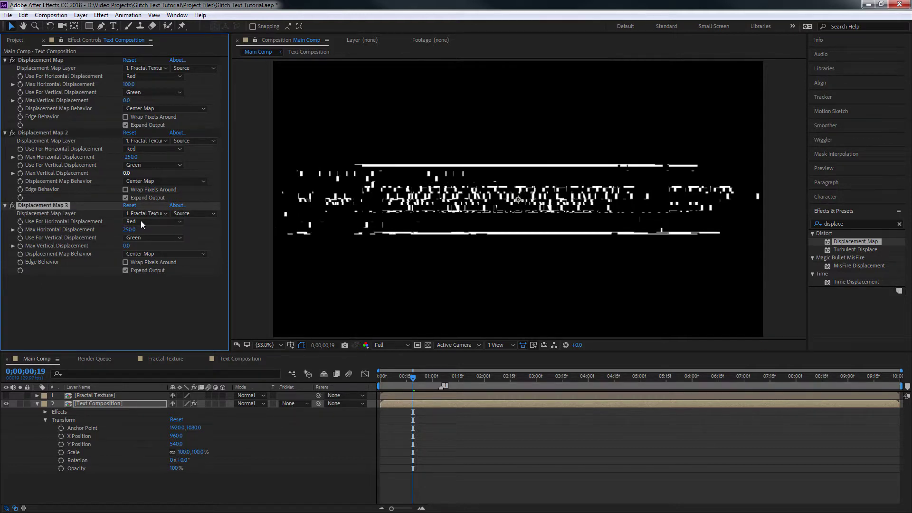
pyautogui.moveTo(408, 382); pyautogui.dragTo(366, 390)
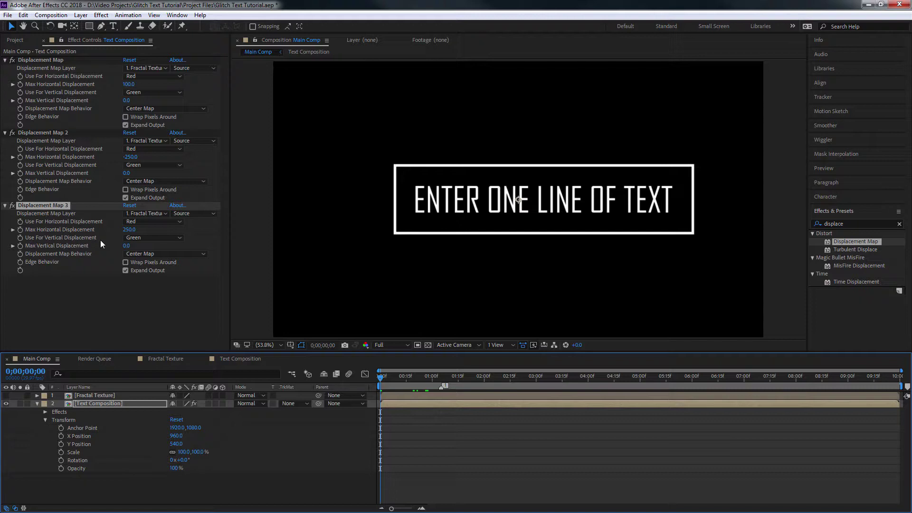
pyautogui.click(898, 223)
# - Add Set Matte above the displacement maps, using Luminance from the Fractal Texture layer
pyautogui.write('set mate')
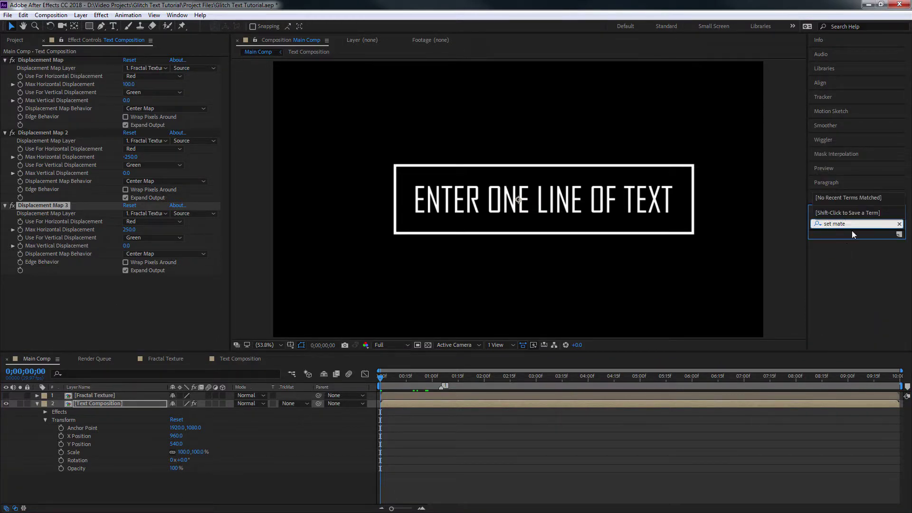
pyautogui.press('BackSpace')
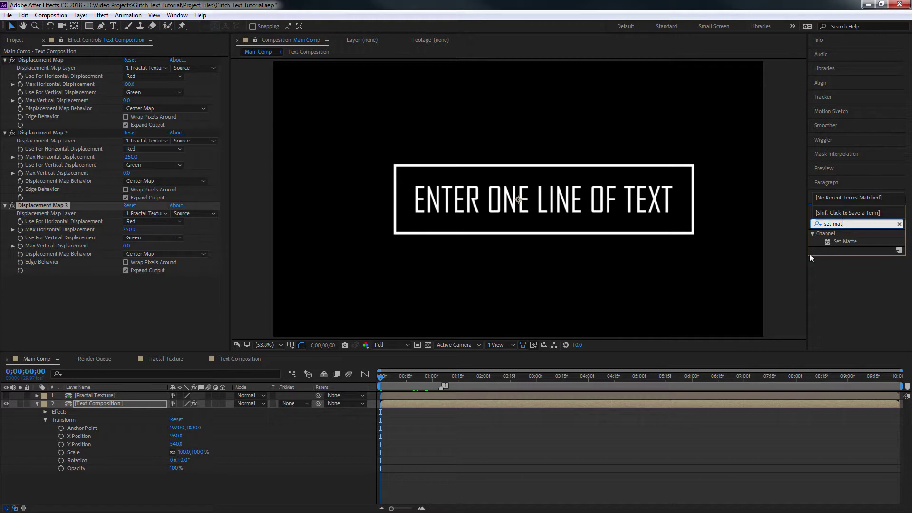
pyautogui.moveTo(848, 246); pyautogui.dragTo(95, 67)
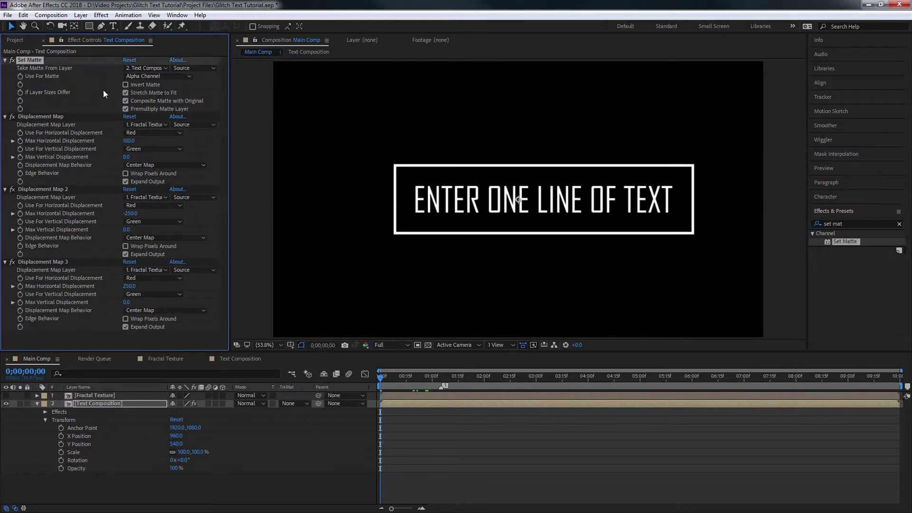
pyautogui.click(162, 77)
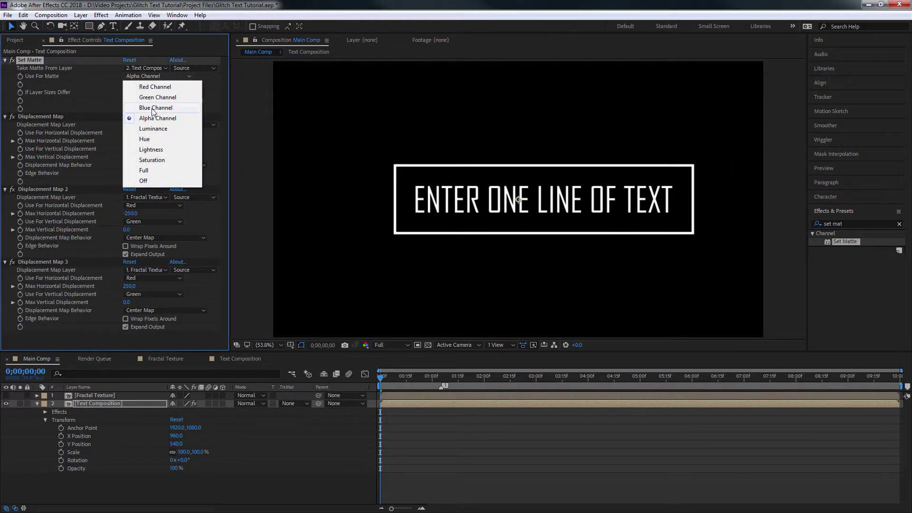
pyautogui.click(159, 131)
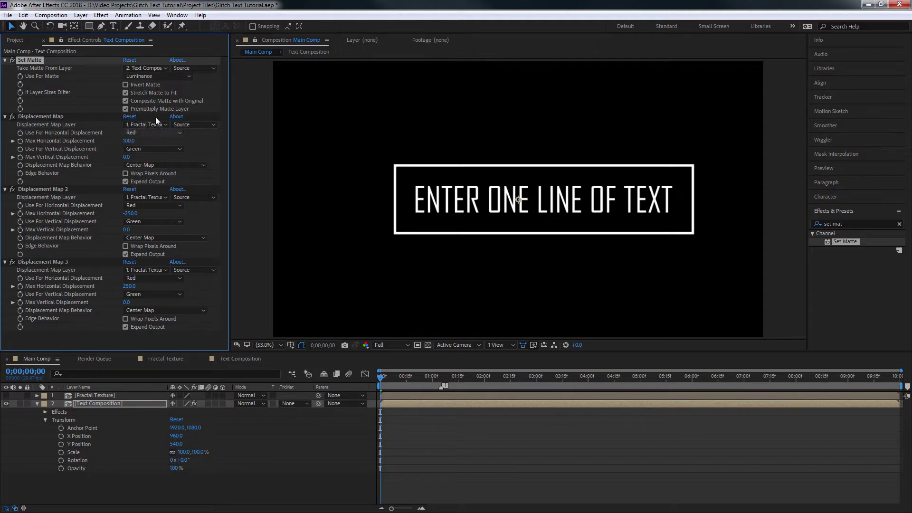
pyautogui.click(167, 68)
pyautogui.click(156, 93)
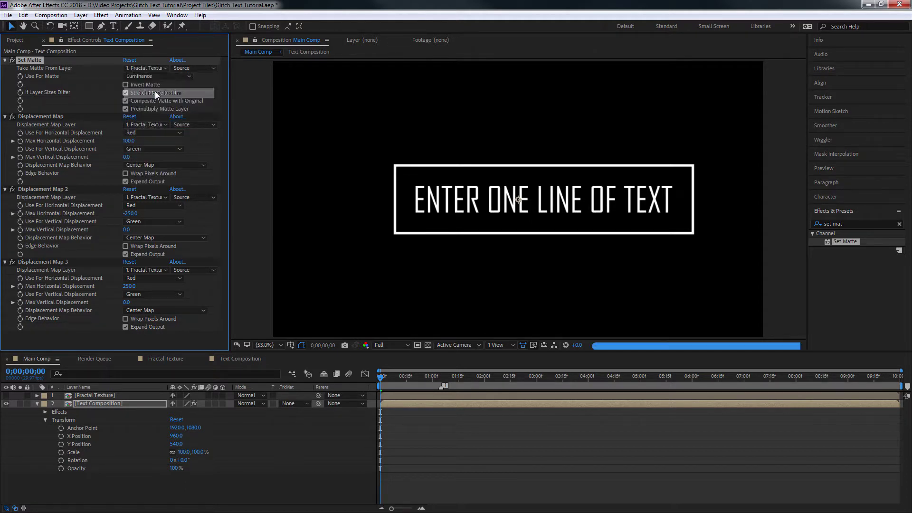
pyautogui.moveTo(388, 374); pyautogui.dragTo(449, 385)
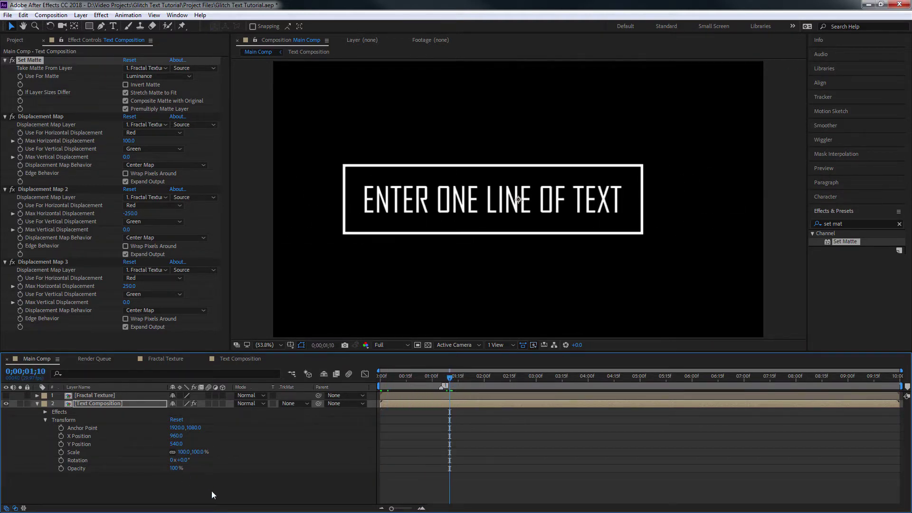
# - Separate Position dimensions and give X Position the expression 960 + Displacement Map's Max Horizontal Displacement
pyautogui.click(86, 437)
pyautogui.rightClick(86, 438)
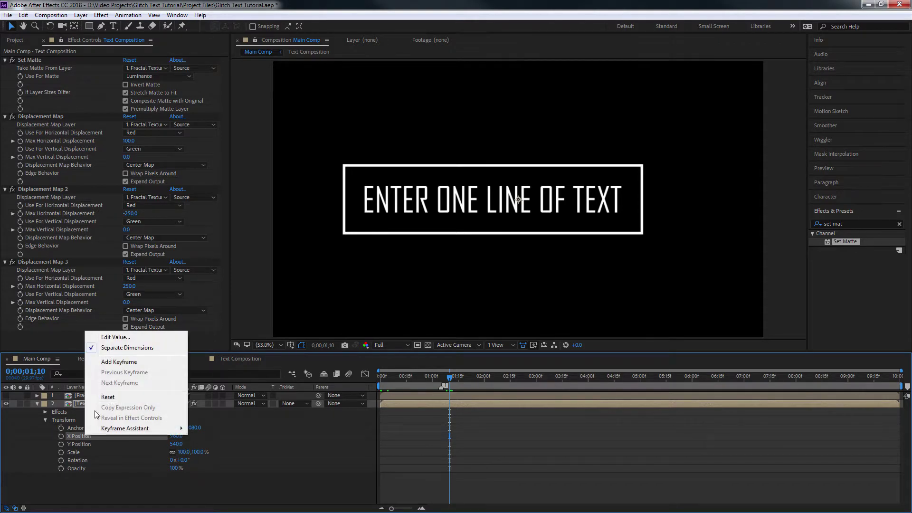
pyautogui.click(125, 349)
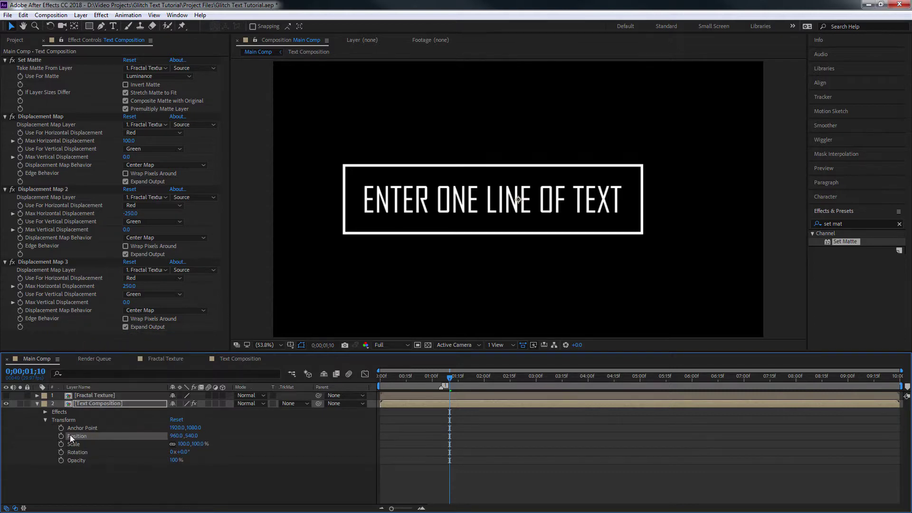
pyautogui.rightClick(82, 435)
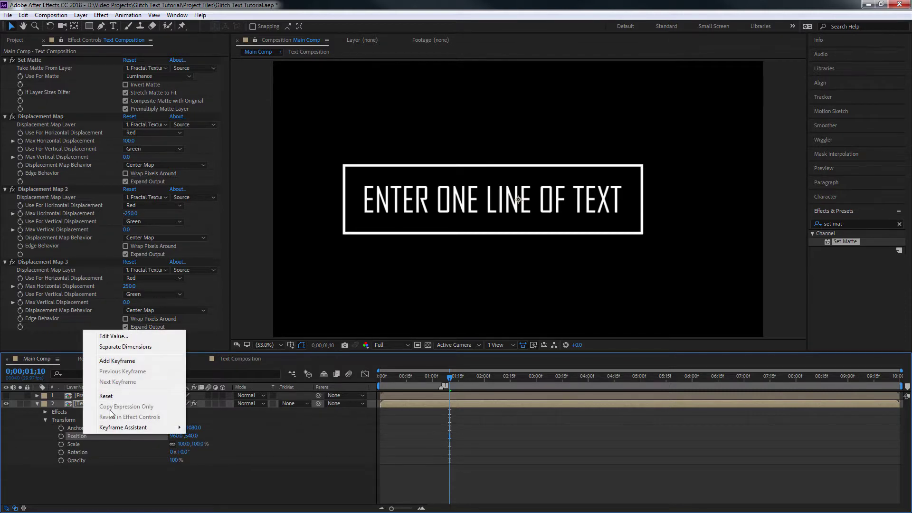
pyautogui.click(117, 347)
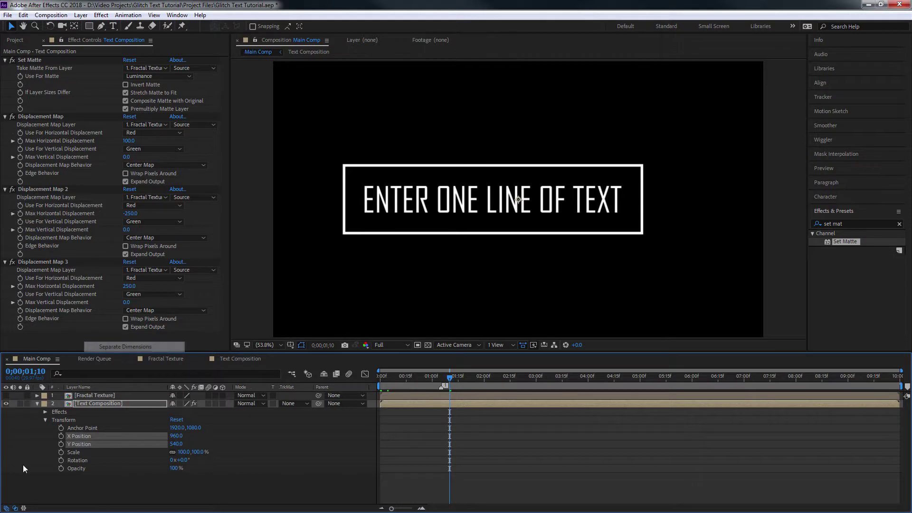
pyautogui.click(107, 500)
pyautogui.keyDown('alt'); pyautogui.click(62, 436); pyautogui.keyUp('alt')
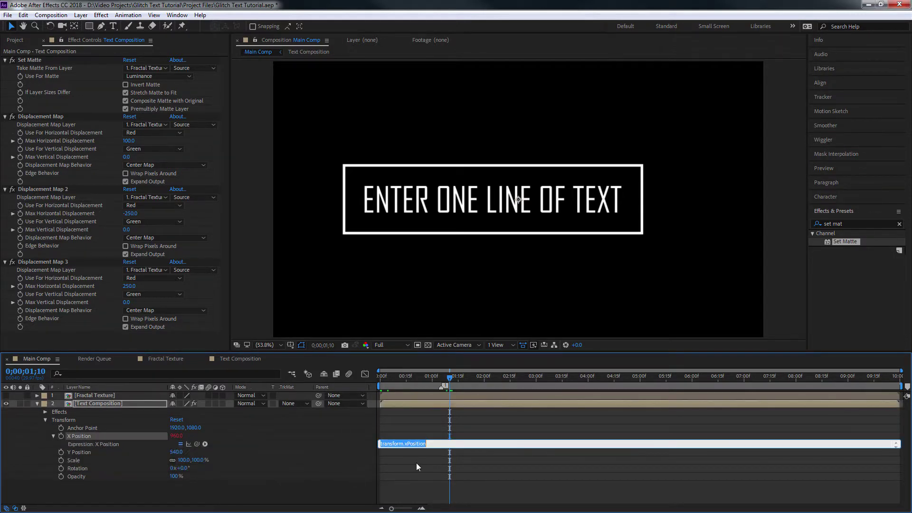
pyautogui.write('960+')
pyautogui.moveTo(196, 444); pyautogui.dragTo(56, 143)
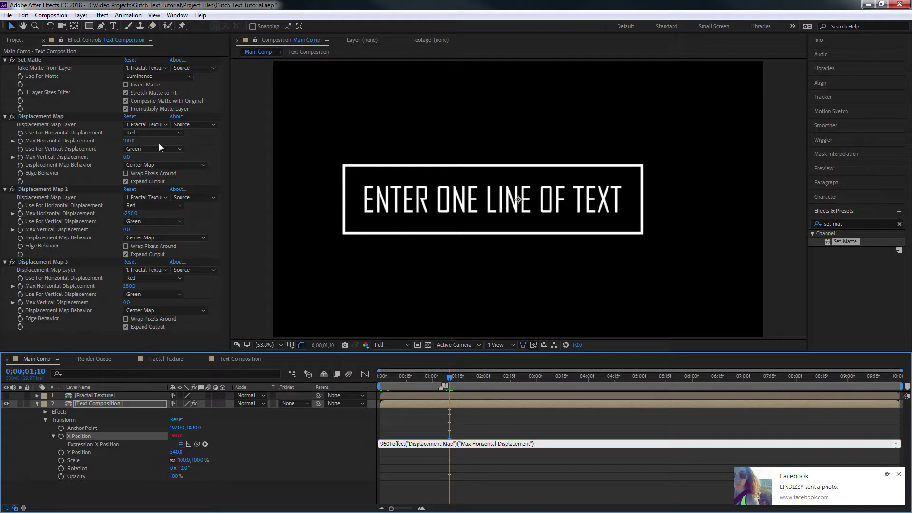
pyautogui.press('KP_Enter')
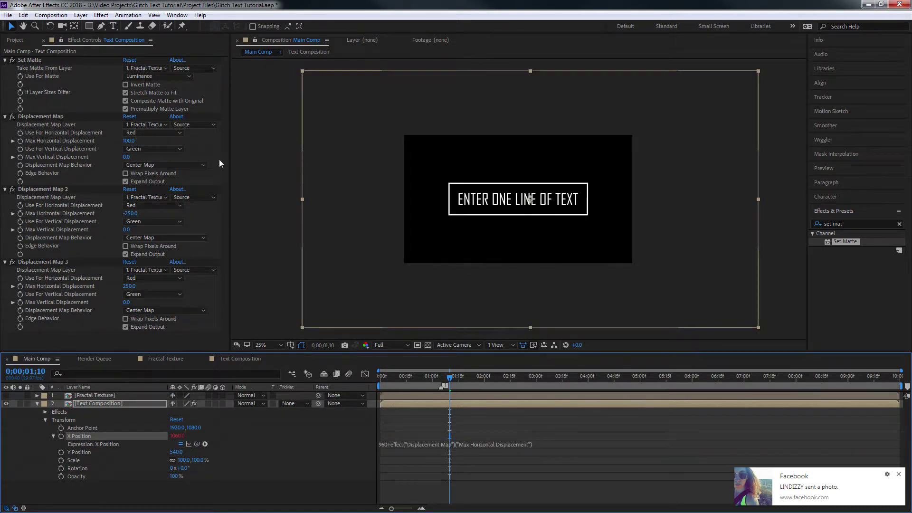
# - Scrub Max Horizontal Displacement to test the linked X Position, then set it to 0
pyautogui.moveTo(128, 141); pyautogui.dragTo(160, 141)
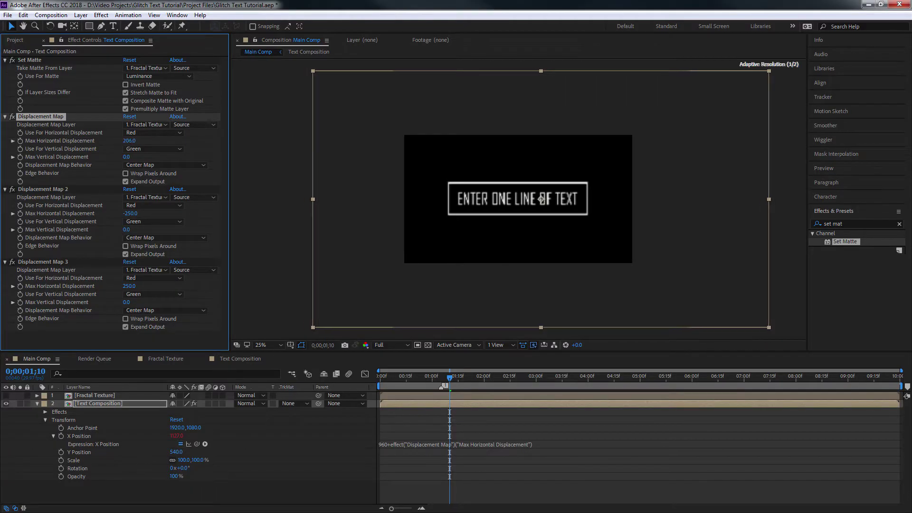
pyautogui.moveTo(128, 141); pyautogui.dragTo(105, 142)
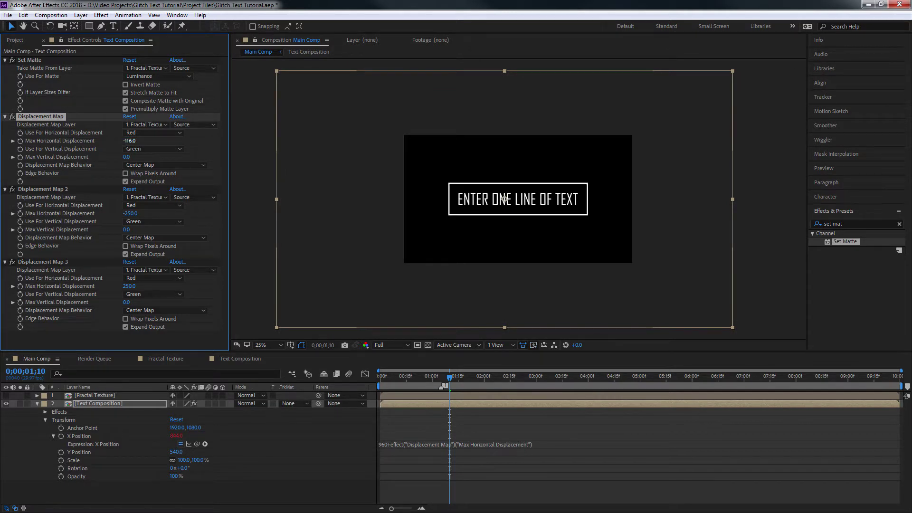
pyautogui.moveTo(129, 141); pyautogui.dragTo(205, 141)
pyautogui.click(129, 142)
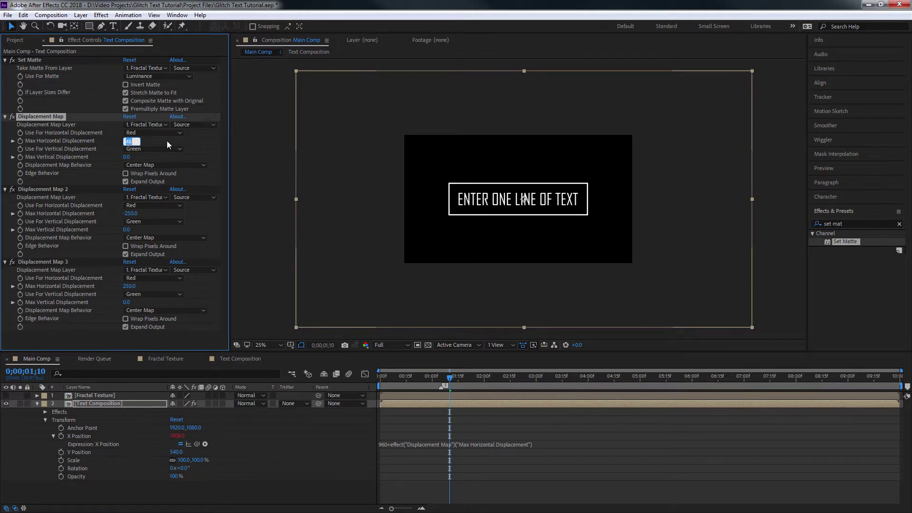
pyautogui.write('0')
pyautogui.press('Return')
# - Set the viewer to Fit up to 100% and Max Horizontal Displacement to -300
pyautogui.click(393, 380)
pyautogui.moveTo(393, 379); pyautogui.dragTo(456, 382)
pyautogui.click(285, 347)
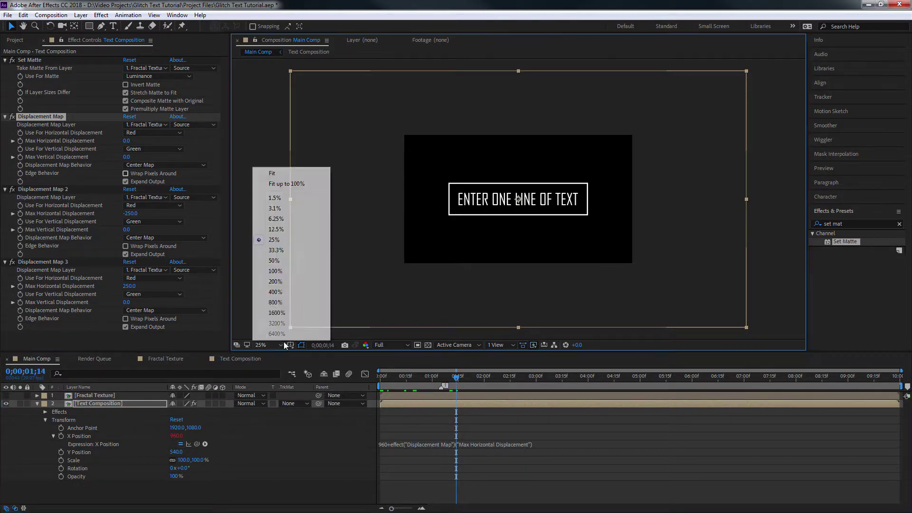
pyautogui.click(273, 185)
pyautogui.moveTo(124, 141); pyautogui.dragTo(94, 141)
pyautogui.click(130, 142)
pyautogui.write('-3')
pyautogui.press('Return')
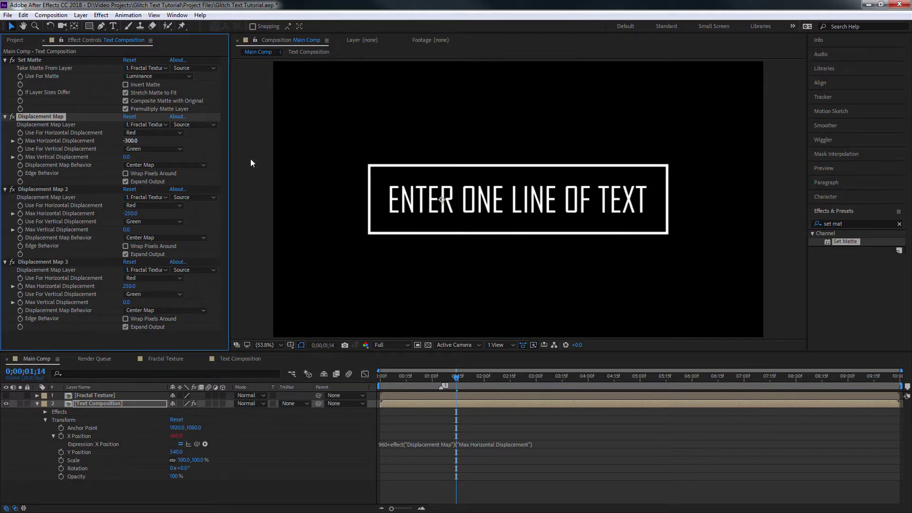
# - Preview the animation and reset Max Horizontal Displacement to 0, putting X Position back at 960
pyautogui.press('space')
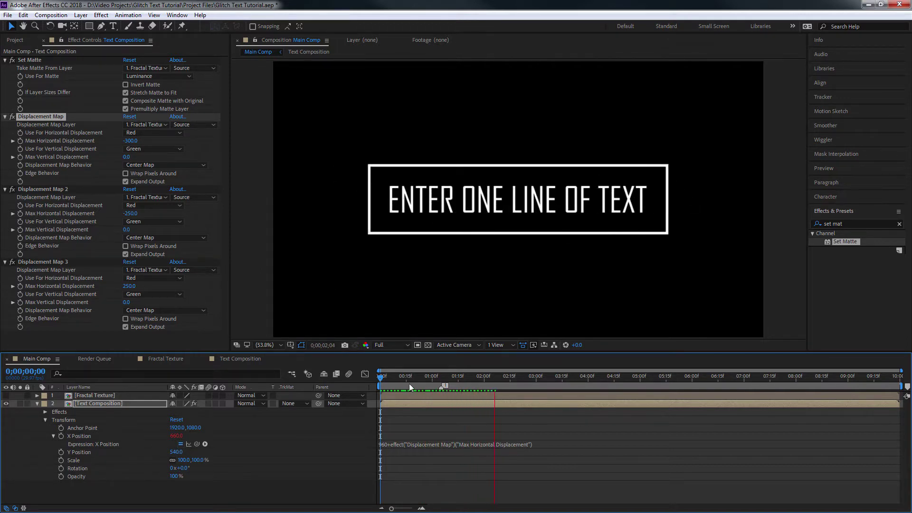
pyautogui.moveTo(413, 382)
pyautogui.mouseDown()
pyautogui.moveTo(379, 384)
pyautogui.moveTo(440, 388)
pyautogui.moveTo(429, 387)
pyautogui.mouseUp()
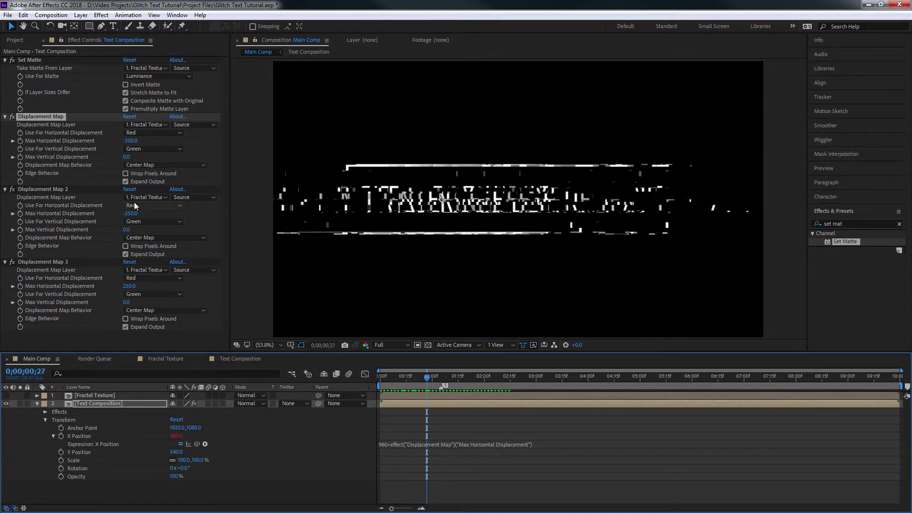
pyautogui.moveTo(130, 141)
pyautogui.mouseDown()
pyautogui.moveTo(153, 141)
pyautogui.moveTo(141, 141)
pyautogui.mouseUp()
pyautogui.click(130, 141)
pyautogui.write('0')
pyautogui.press('Return')
pyautogui.moveTo(414, 380); pyautogui.dragTo(451, 389)
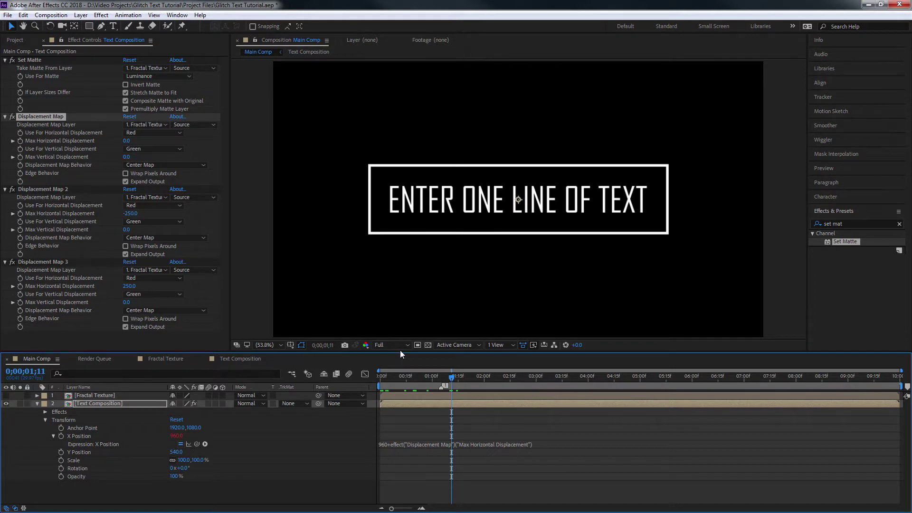
pyautogui.moveTo(415, 378); pyautogui.dragTo(394, 395)
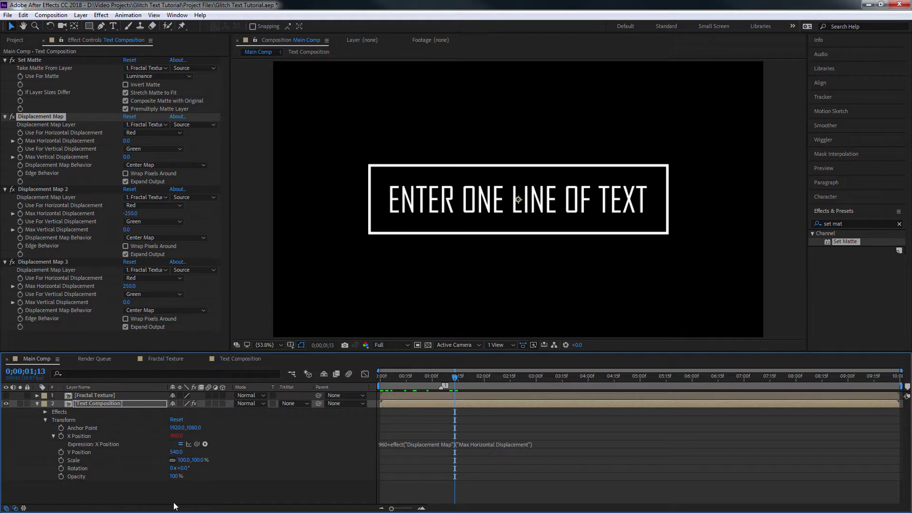
pyautogui.click(127, 470)
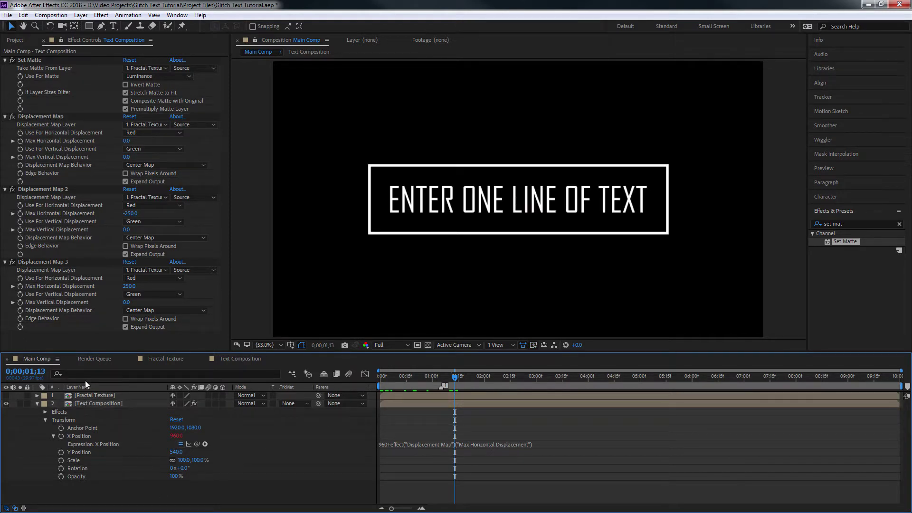
# - Add a null object layer named Animation Controls
pyautogui.click(80, 16)
pyautogui.moveTo(95, 27)
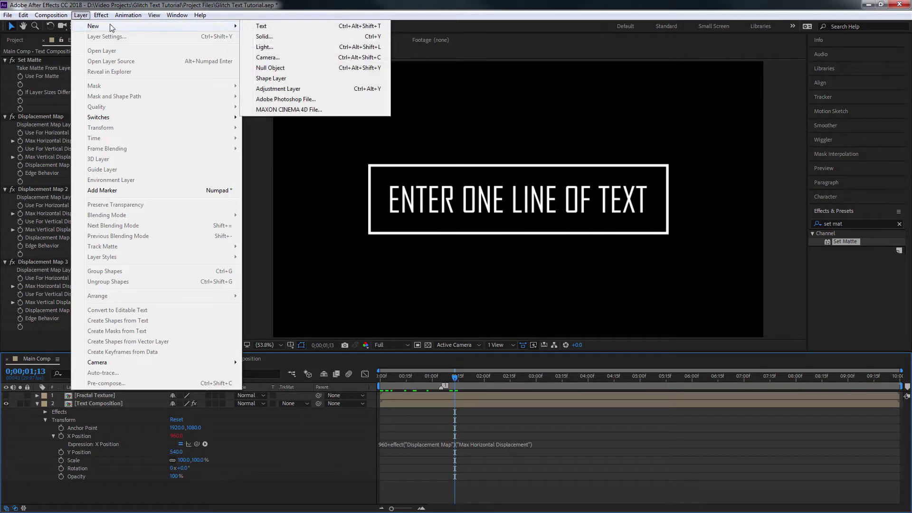
pyautogui.click(284, 68)
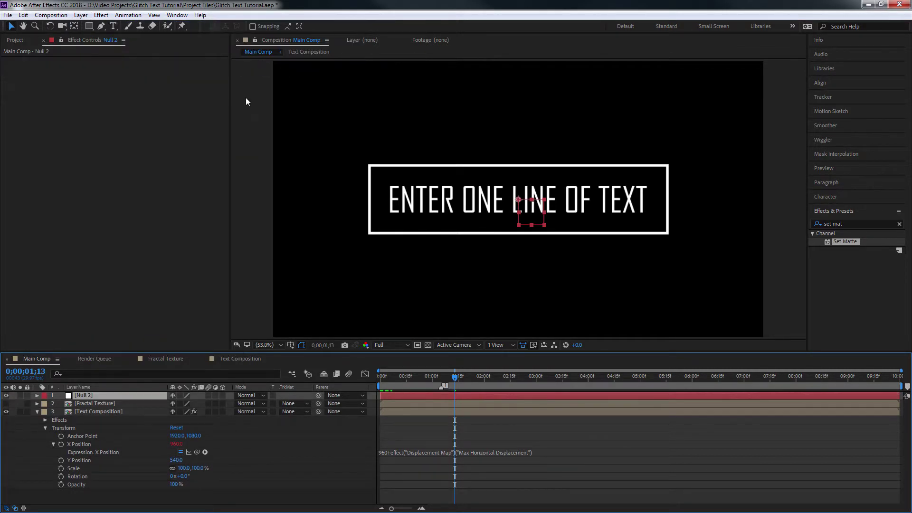
pyautogui.press('Return')
pyautogui.write('Animation Controls')
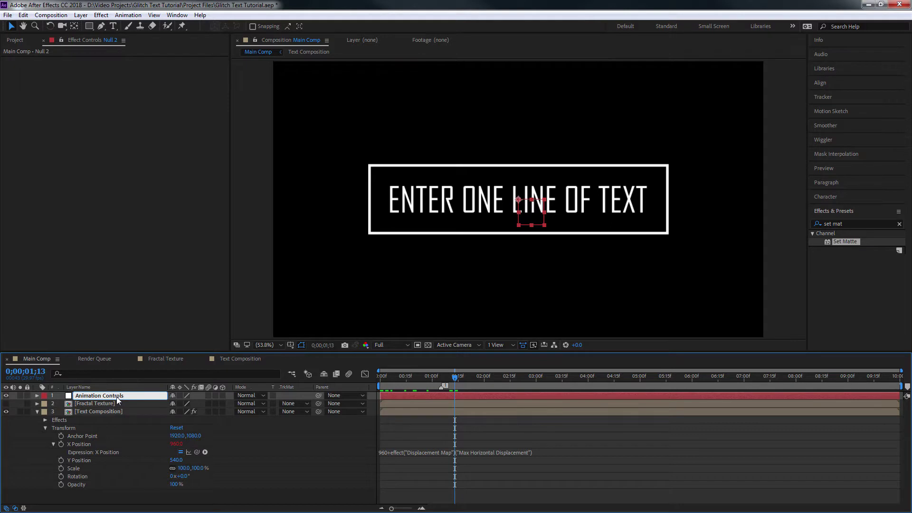
pyautogui.press('Return')
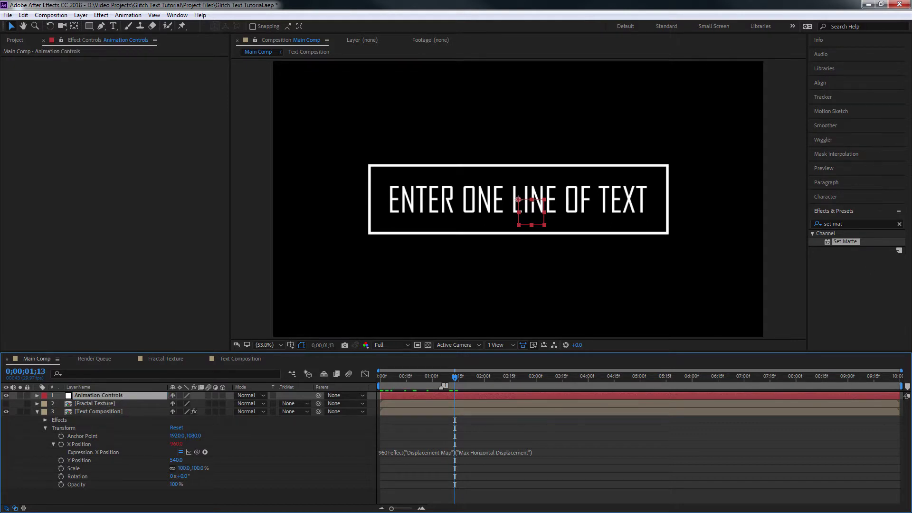
# - Apply a Slider Control to Animation Controls and rename it Animation Direction
pyautogui.click(848, 223)
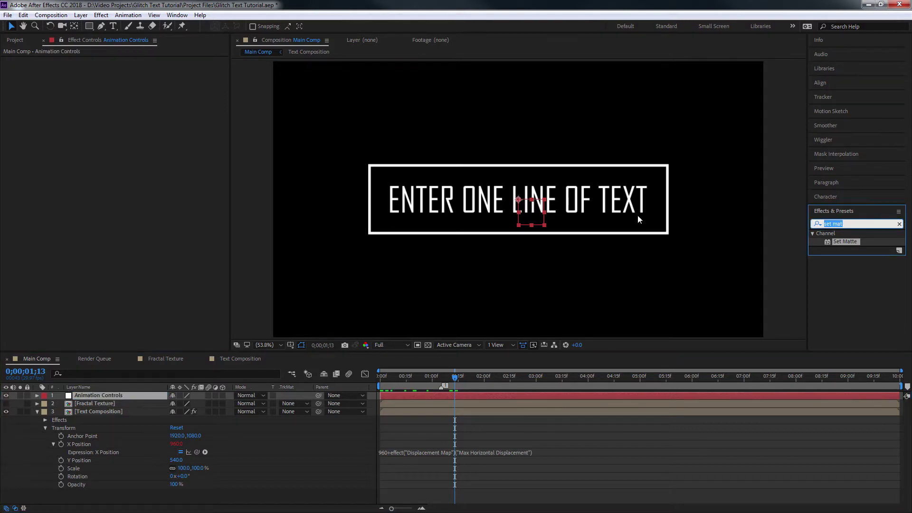
pyautogui.write('slider')
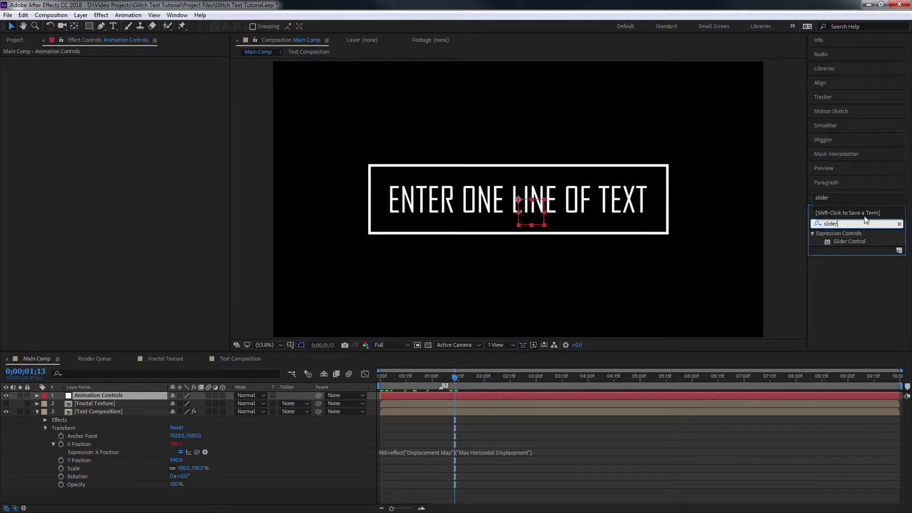
pyautogui.moveTo(857, 243); pyautogui.dragTo(136, 174)
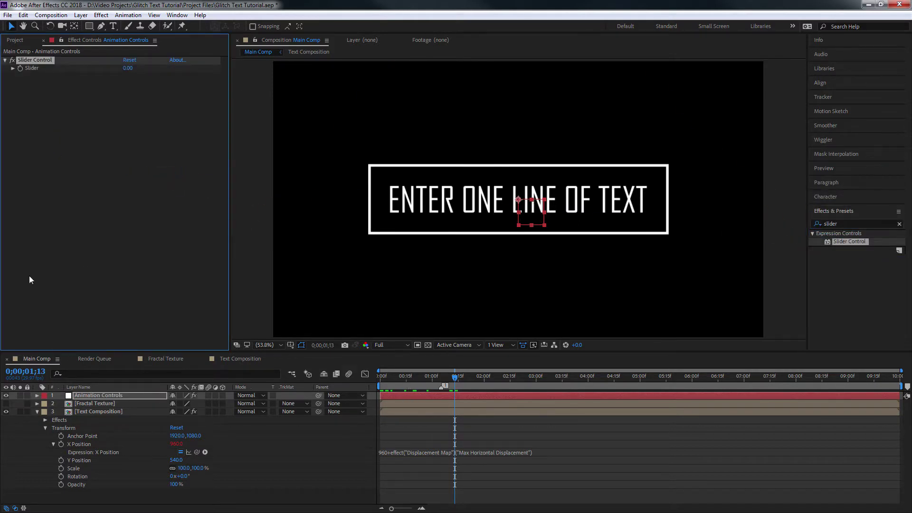
pyautogui.press('Return')
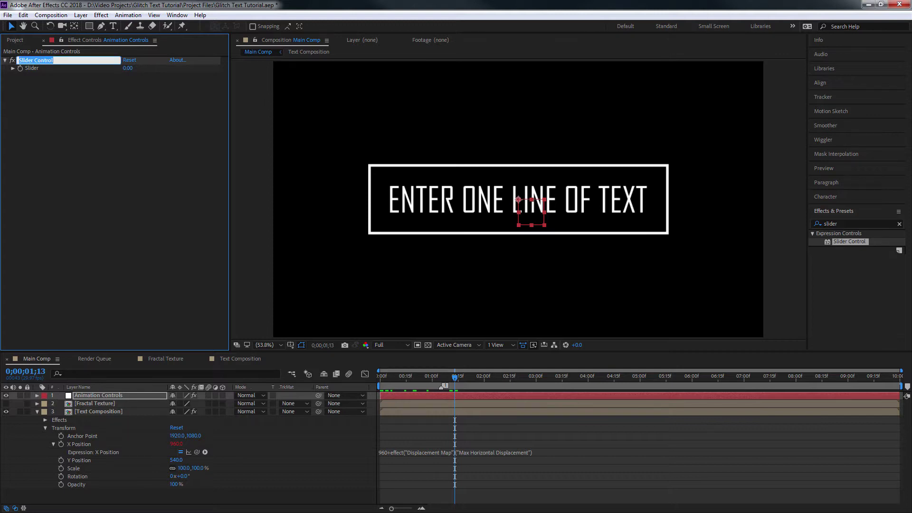
pyautogui.write('Animation Direction')
pyautogui.press('Return')
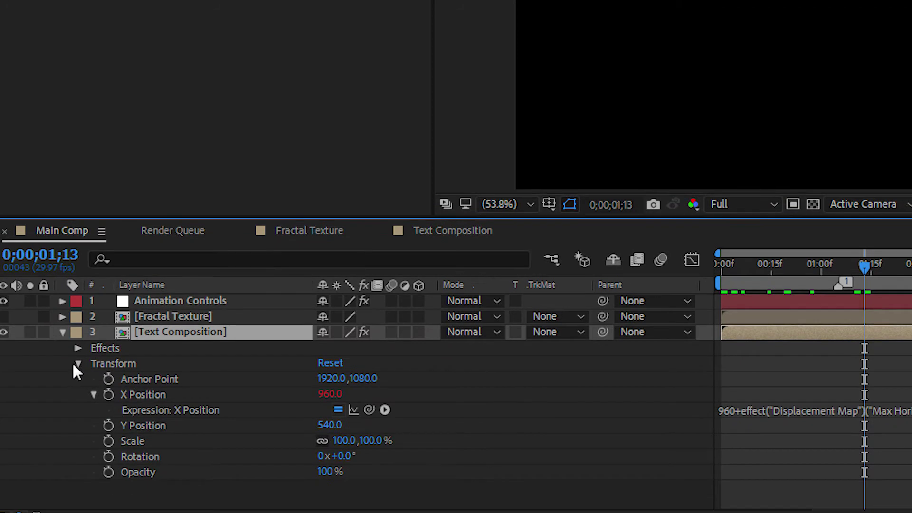
# - Reveal the Displacement Map properties in the text layer's effects
pyautogui.click(78, 362)
pyautogui.click(78, 348)
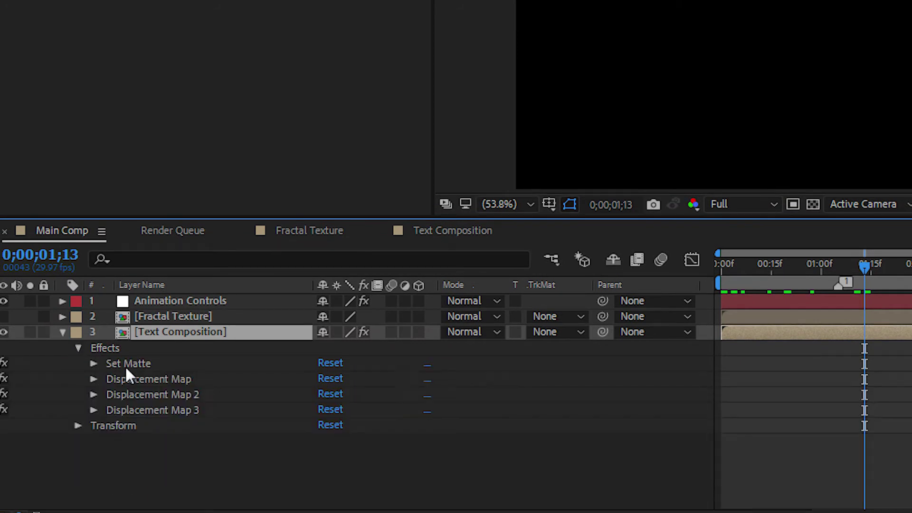
pyautogui.click(94, 379)
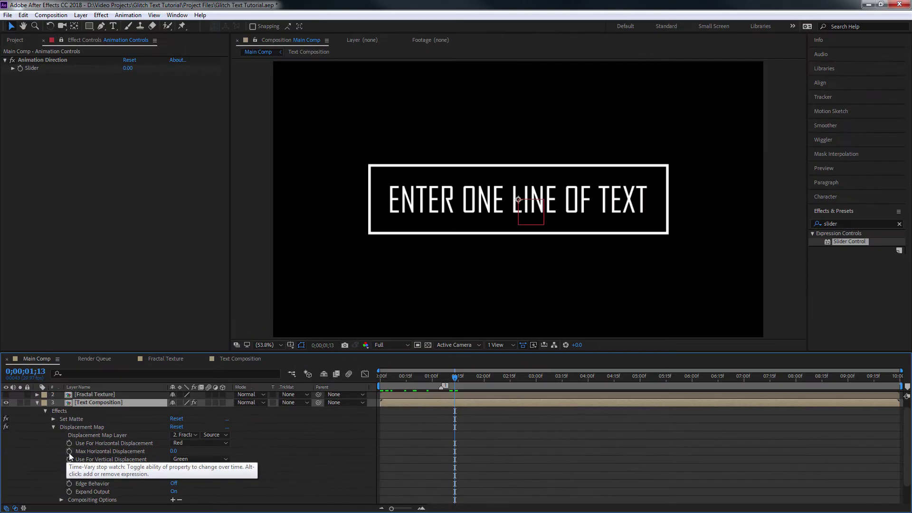
# - Link Max Horizontal Displacement to the Animation Direction slider with an expression
pyautogui.keyDown('alt'); pyautogui.click(85, 438); pyautogui.keyUp('alt')
pyautogui.moveTo(198, 459); pyautogui.dragTo(38, 70)
pyautogui.click(78, 80)
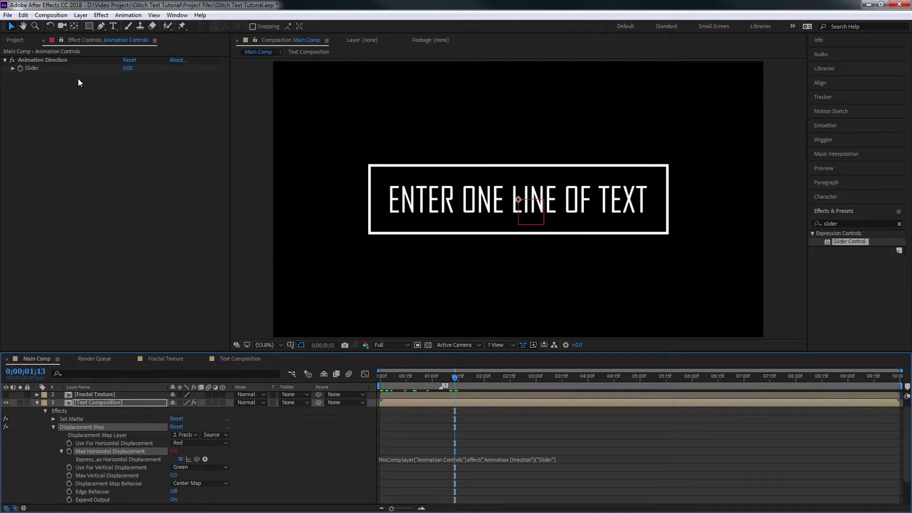
# - Test the Animation Direction slider at values around -294 and 293, then collapse the effects
pyautogui.moveTo(125, 69); pyautogui.dragTo(5, 69)
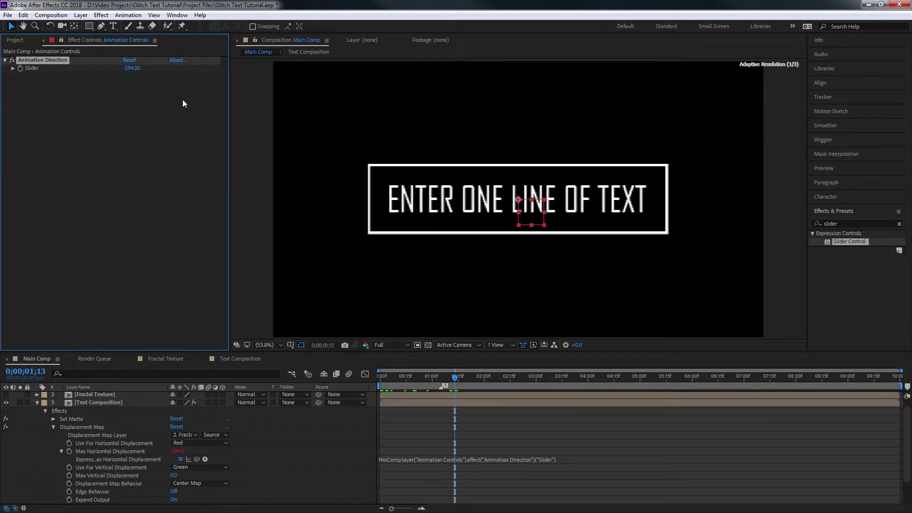
pyautogui.moveTo(393, 379); pyautogui.dragTo(424, 386)
pyautogui.moveTo(132, 68); pyautogui.dragTo(192, 90)
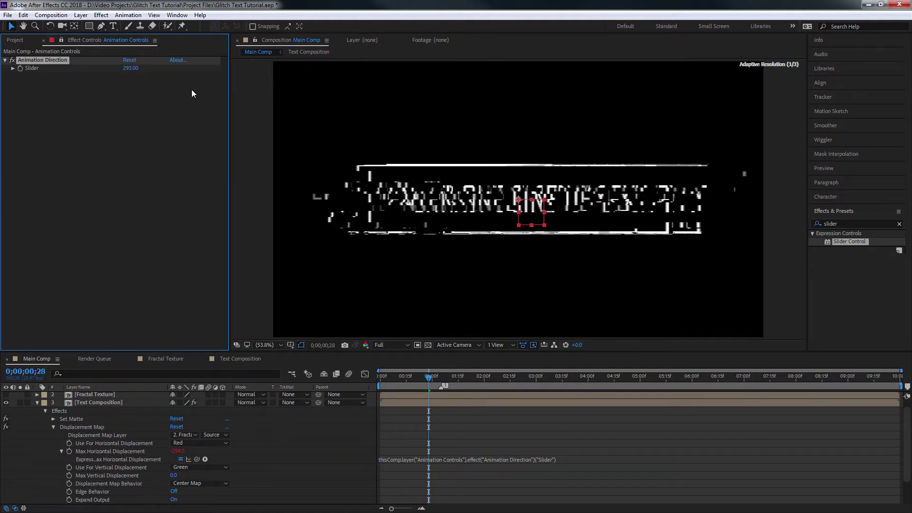
pyautogui.moveTo(424, 377); pyautogui.dragTo(448, 384)
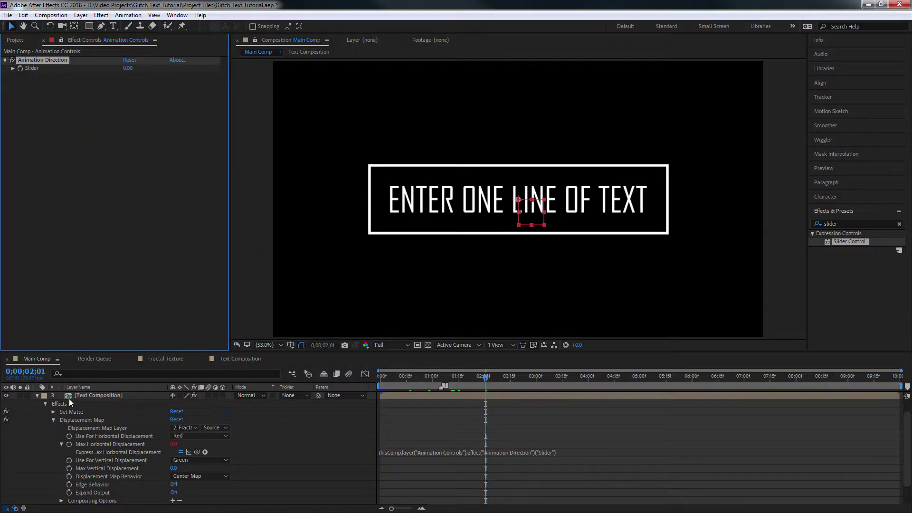
pyautogui.click(38, 396)
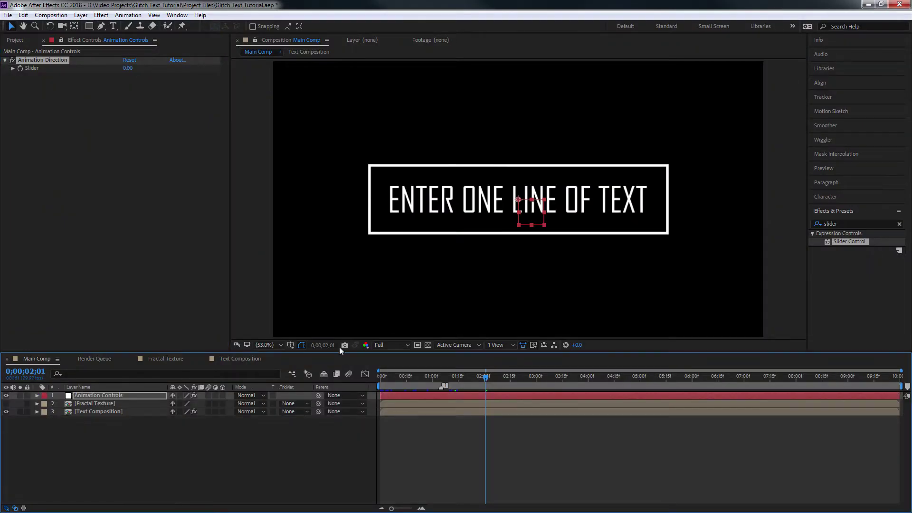
pyautogui.click(185, 484)
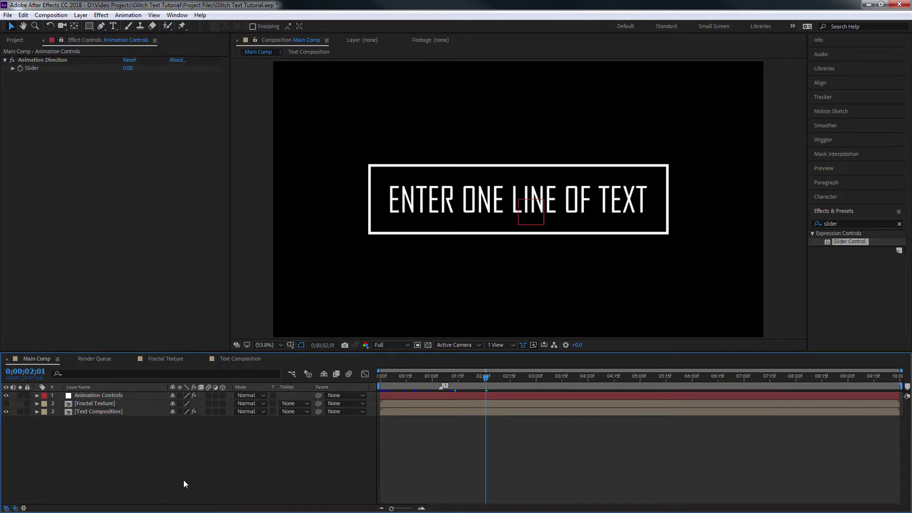
pyautogui.click(177, 16)
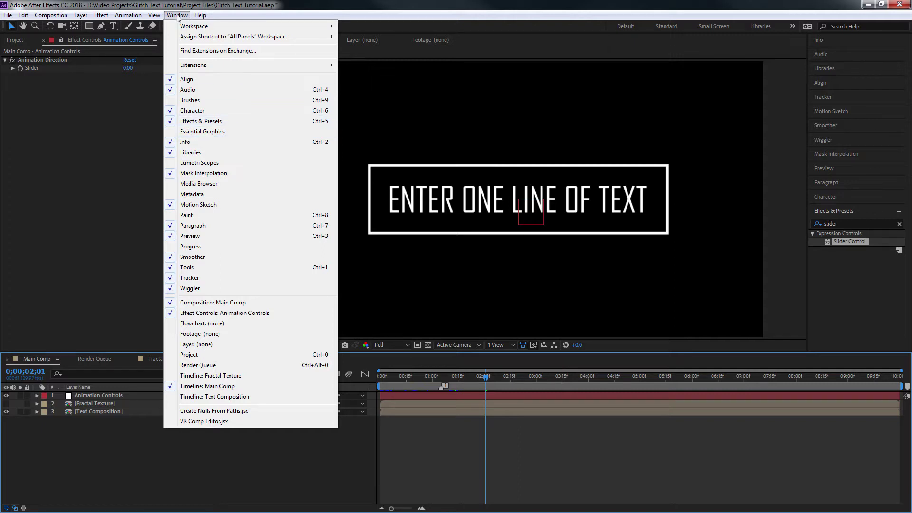
# - In Essential Graphics, make Main Comp the master and set a text frame as the thumbnail
pyautogui.click(207, 133)
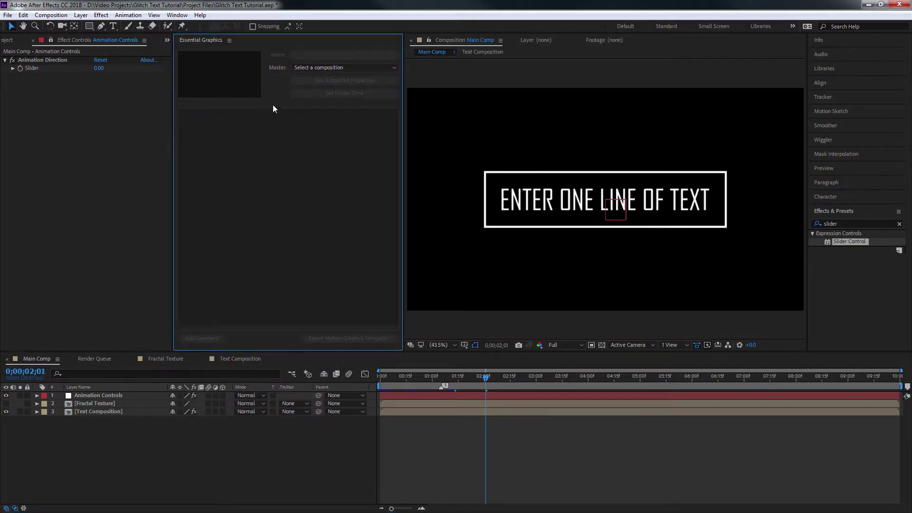
pyautogui.click(318, 68)
pyautogui.click(327, 104)
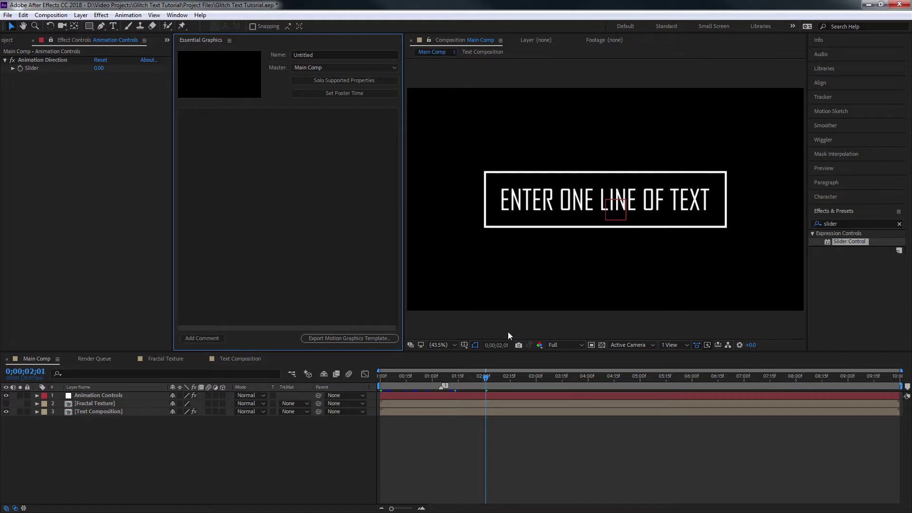
pyautogui.moveTo(491, 378); pyautogui.dragTo(481, 380)
pyautogui.click(329, 94)
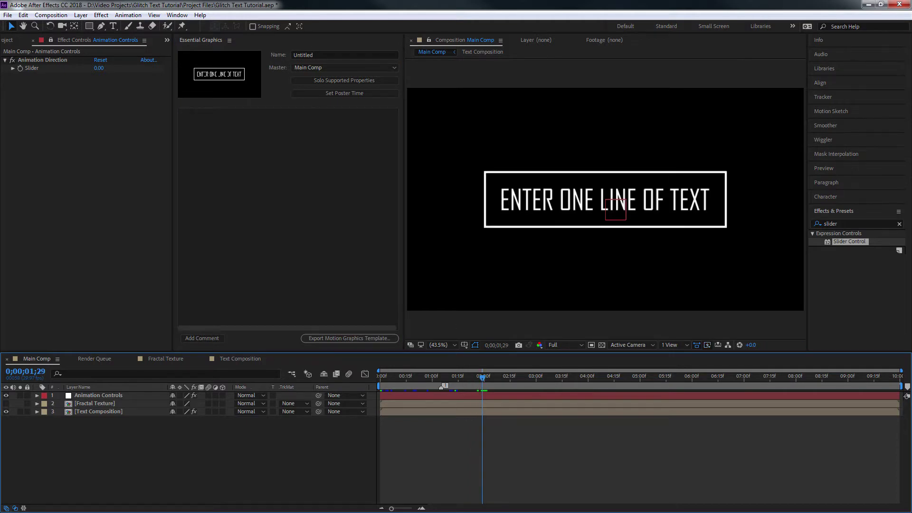
# - Show only the template-supported properties of the Text Composition layer
pyautogui.click(101, 413)
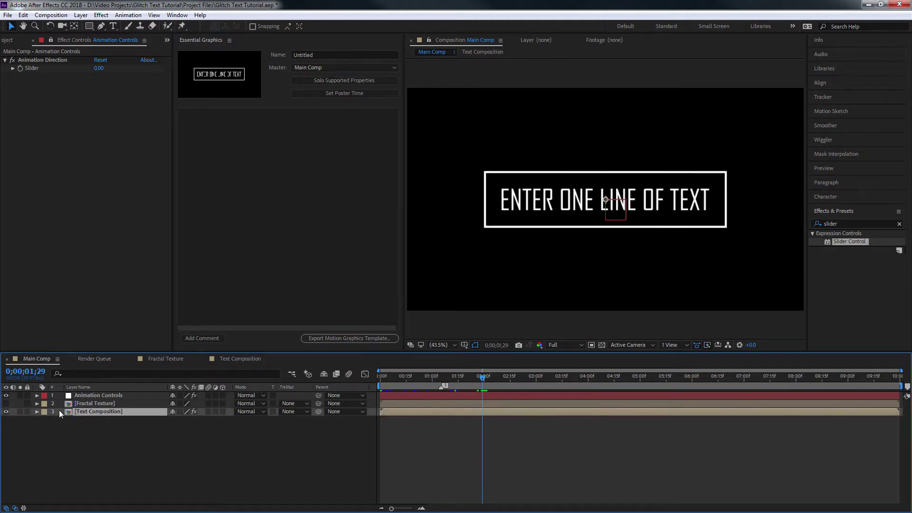
pyautogui.click(352, 79)
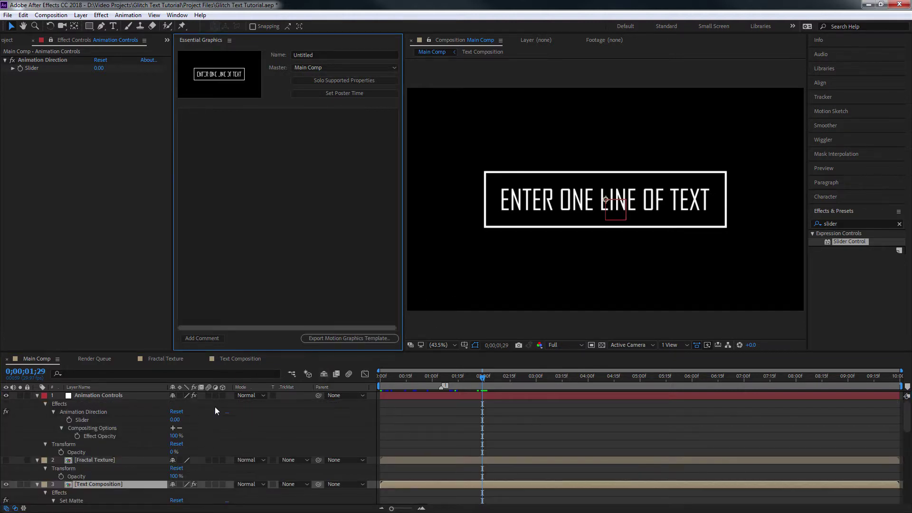
pyautogui.scroll(-3, 146, 456)
pyautogui.scroll(3, 147, 456)
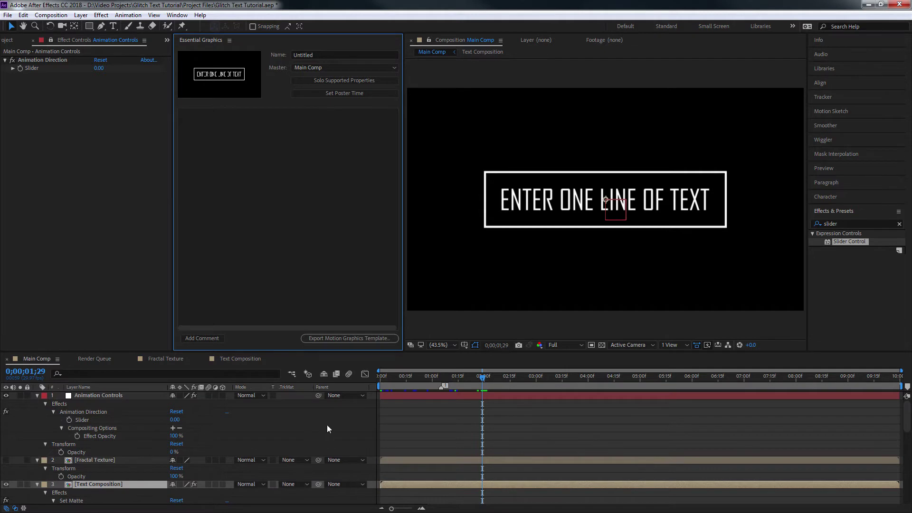
pyautogui.scroll(-10, 188, 449)
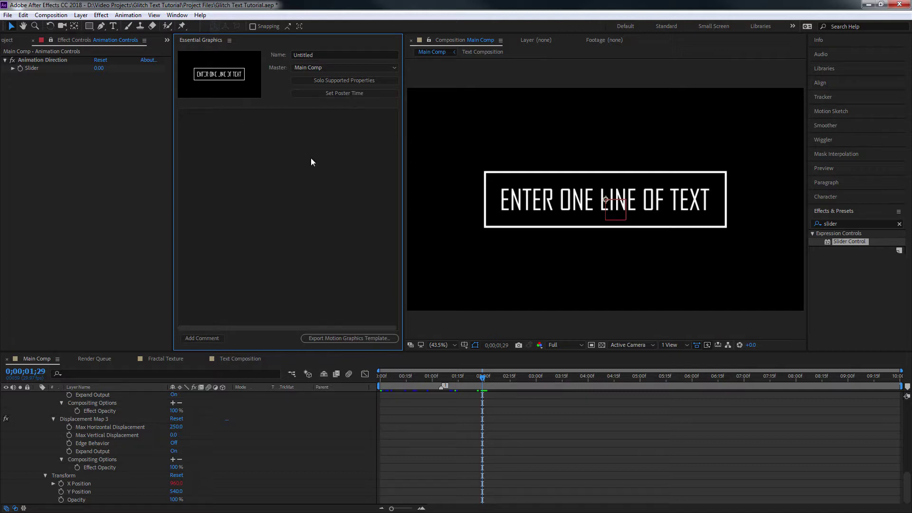
pyautogui.click(30, 67)
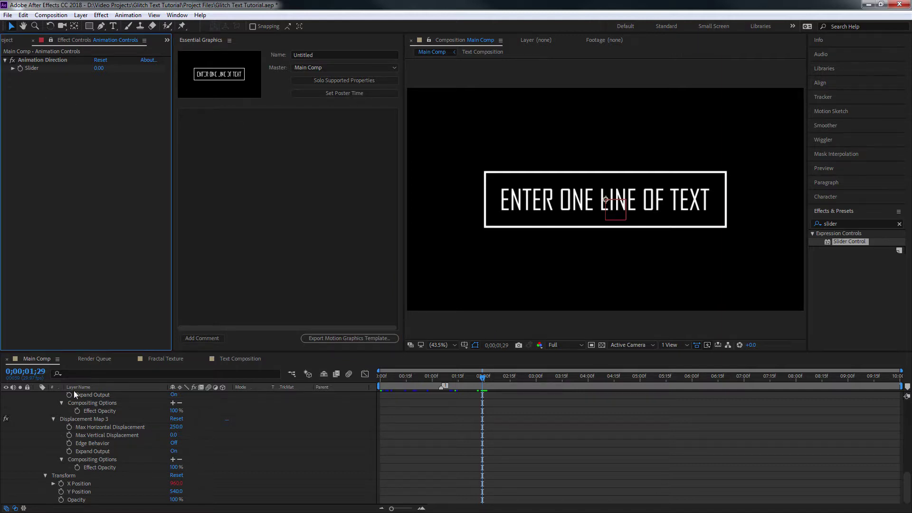
pyautogui.scroll(10, 84, 460)
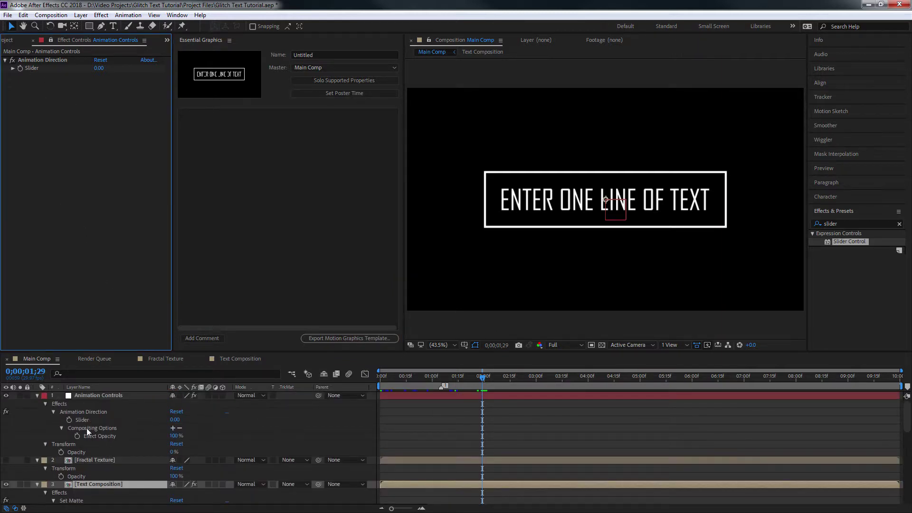
# - Add the Animation Controls slider to Essential Graphics as a control named Animation Direction
pyautogui.click(82, 459)
pyautogui.click(101, 396)
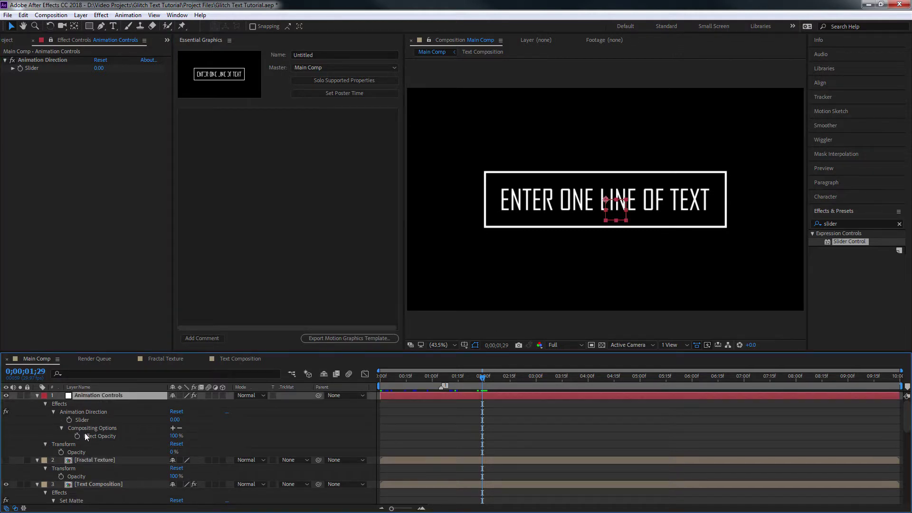
pyautogui.click(89, 420)
pyautogui.click(81, 413)
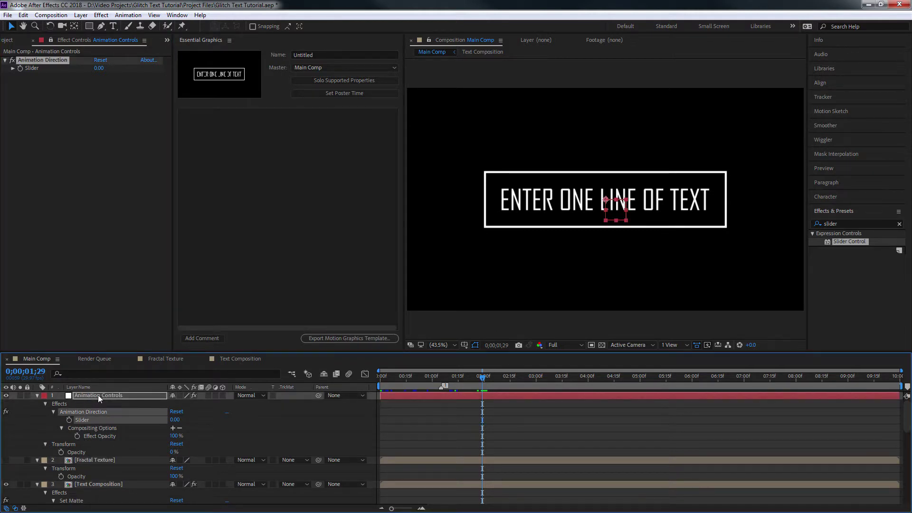
pyautogui.moveTo(83, 420); pyautogui.dragTo(234, 164)
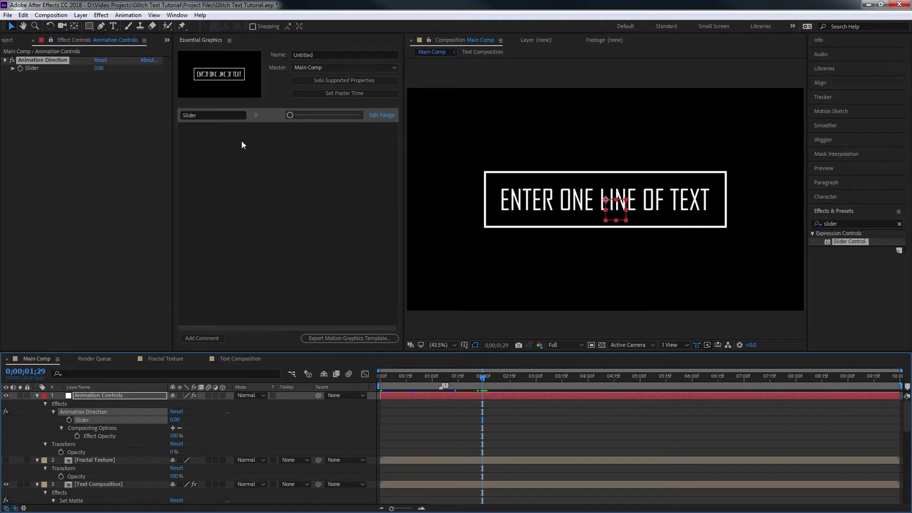
pyautogui.write('Animation dire')
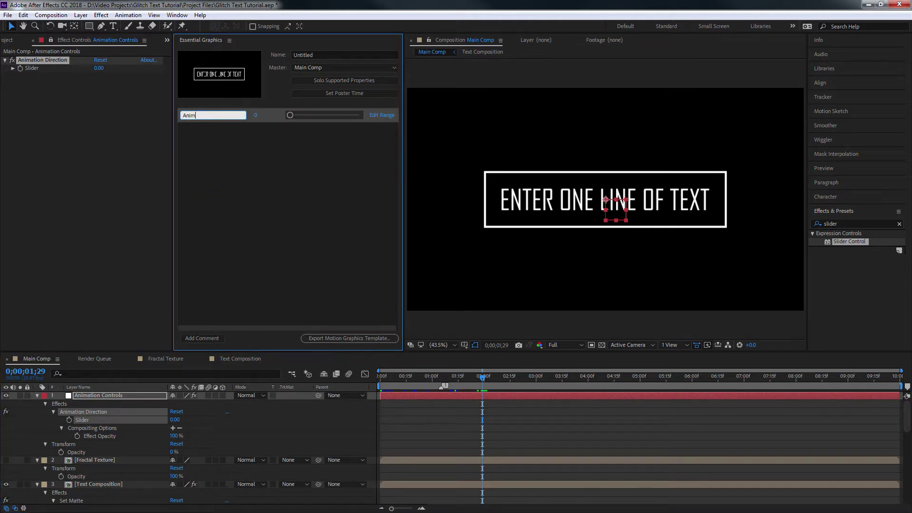
pyautogui.press('BackSpace')
pyautogui.press('BackSpace')
pyautogui.press('BackSpace')
pyautogui.press('BackSpace')
pyautogui.write('Direction')
pyautogui.press('Return')
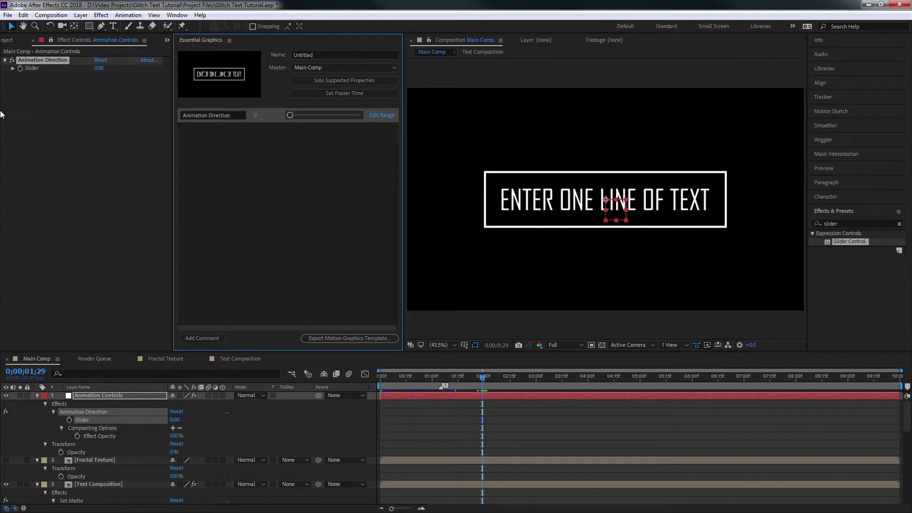
pyautogui.click(108, 198)
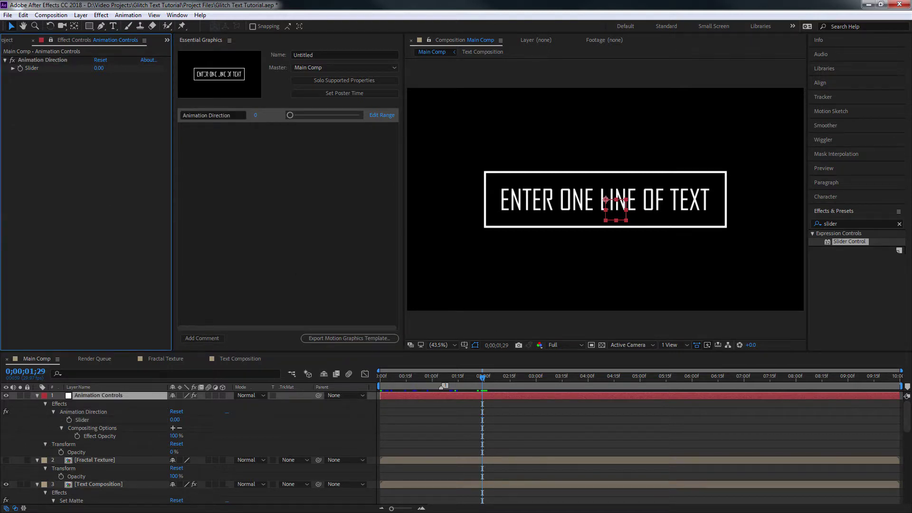
# - Collapse the Animation Controls and Fractal Texture layers and the Set Matte effect
pyautogui.click(37, 396)
pyautogui.click(36, 403)
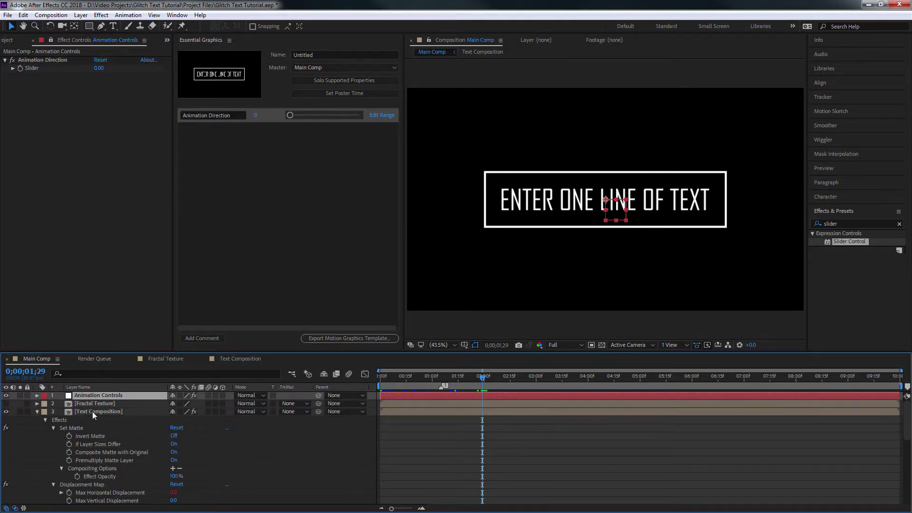
pyautogui.click(37, 412)
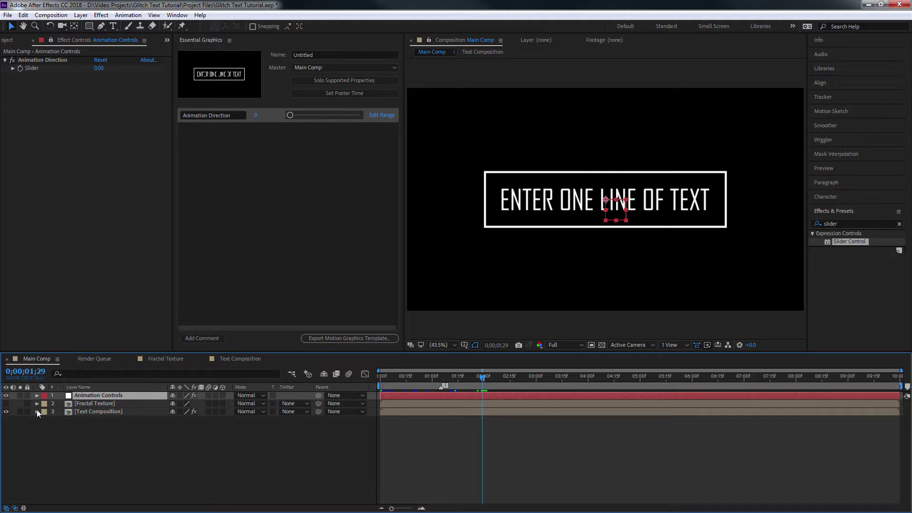
pyautogui.click(37, 411)
pyautogui.scroll(-1, 76, 424)
pyautogui.click(53, 412)
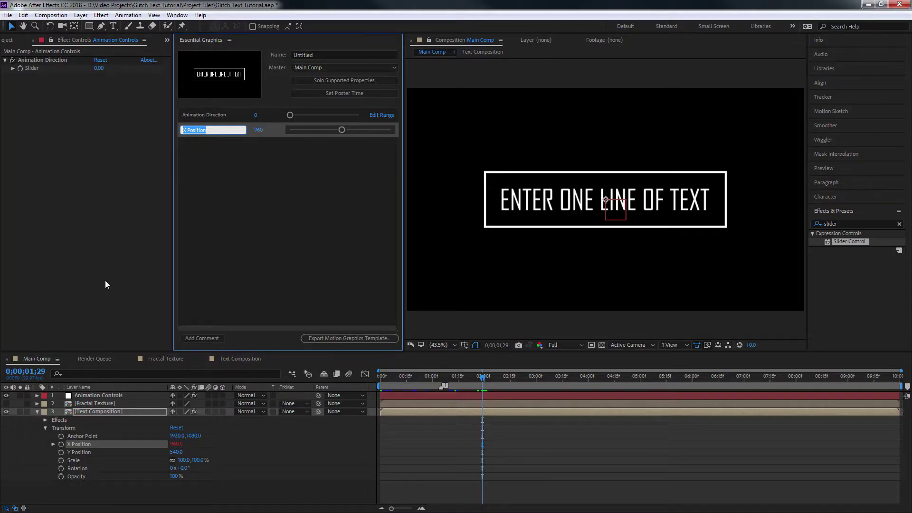
# - Add Y Position (540) beside the X Position control, then return to the first frame
pyautogui.click(116, 489)
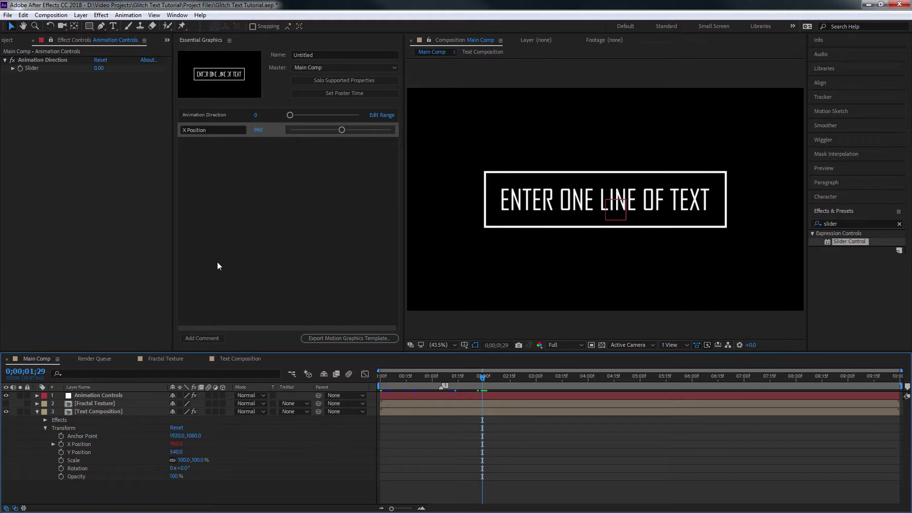
pyautogui.click(228, 227)
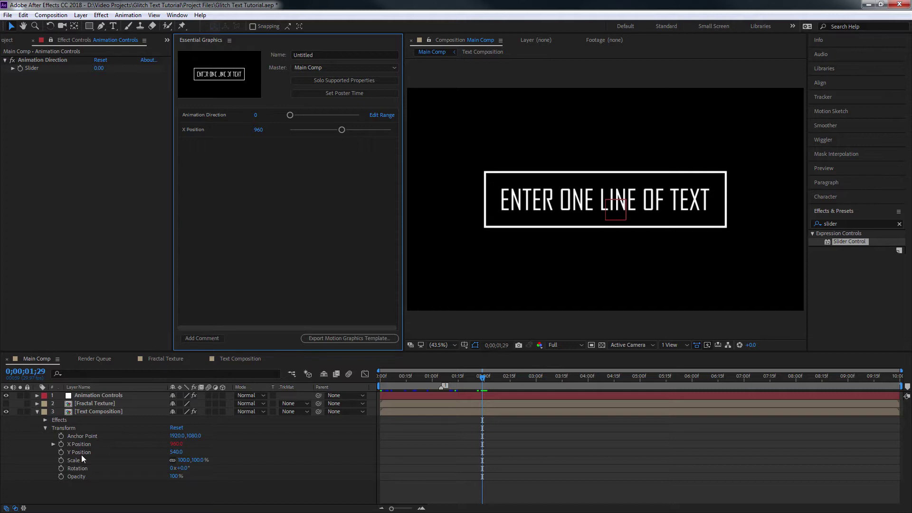
pyautogui.moveTo(83, 452); pyautogui.dragTo(256, 240)
pyautogui.click(116, 499)
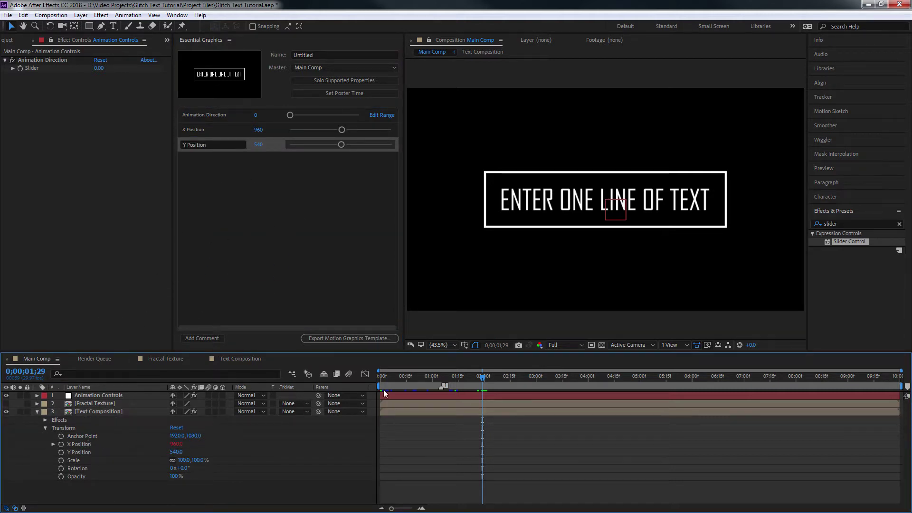
pyautogui.moveTo(401, 381); pyautogui.dragTo(375, 368)
pyautogui.moveTo(342, 130); pyautogui.dragTo(350, 129)
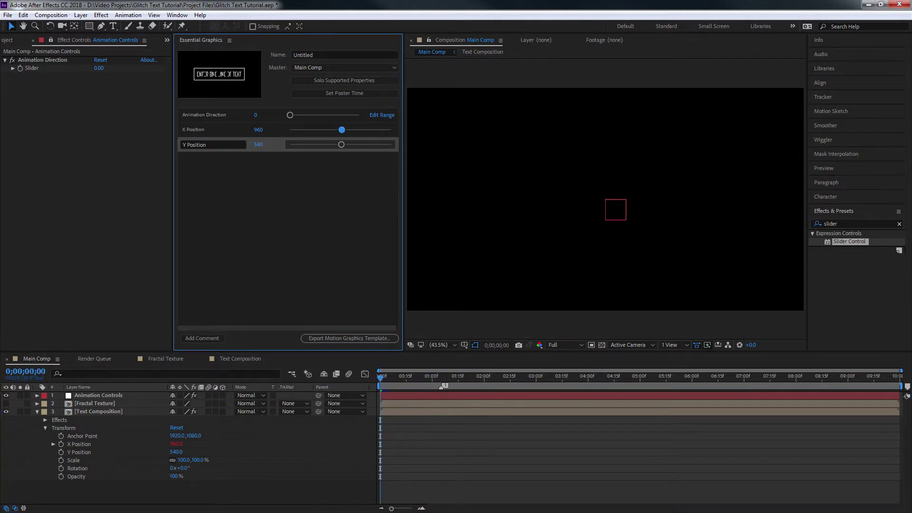
# - Add a Slider Control to Animation Controls and name it X Position
pyautogui.click(54, 443)
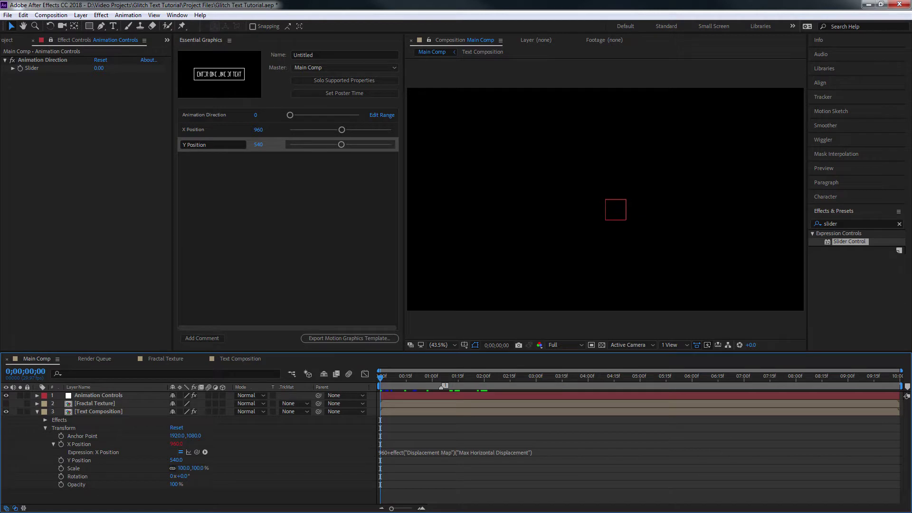
pyautogui.click(531, 451)
pyautogui.click(442, 463)
pyautogui.click(378, 452)
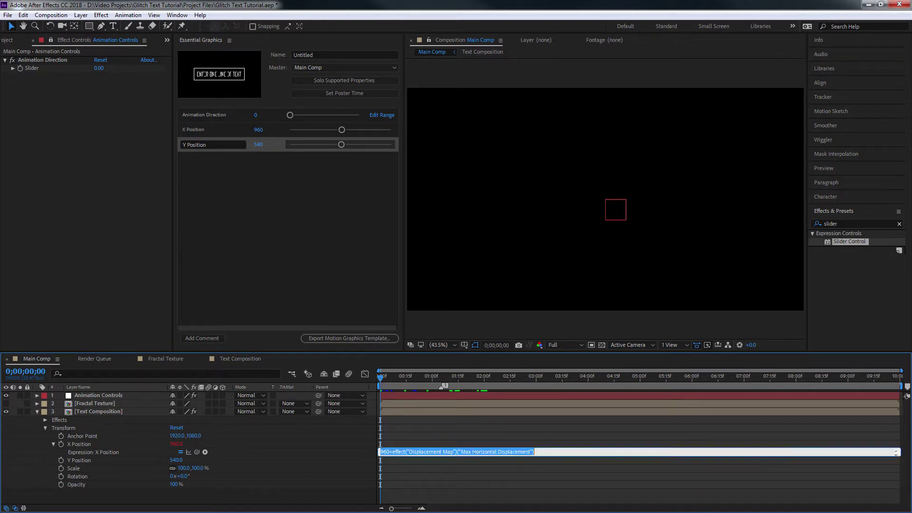
pyautogui.click(180, 499)
pyautogui.moveTo(846, 240); pyautogui.dragTo(40, 61)
pyautogui.press('Return')
pyautogui.write('X OP')
pyautogui.press('BackSpace')
pyautogui.press('BackSpace')
pyautogui.write('Position')
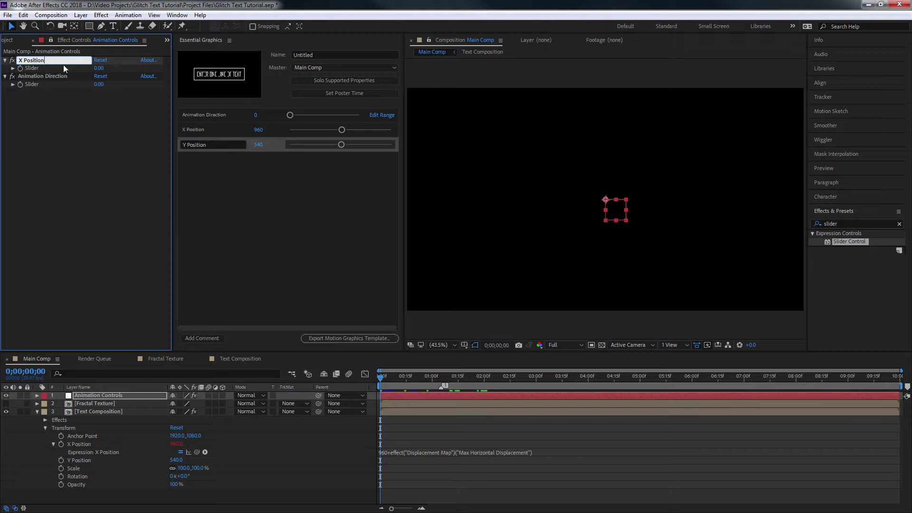
pyautogui.press('Return')
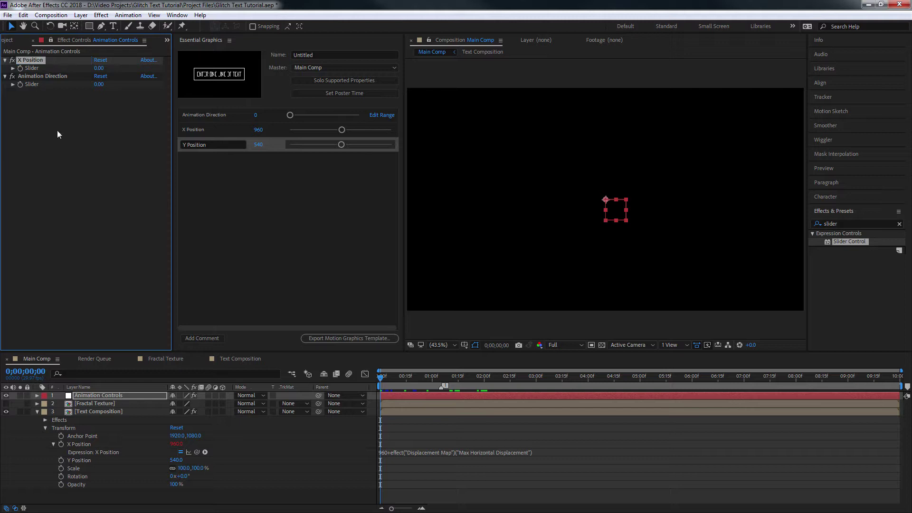
# - Replace the fixed 960 in Text Composition's X Position expression with a pick-whip link to the slider
pyautogui.click(386, 452)
pyautogui.click(389, 451)
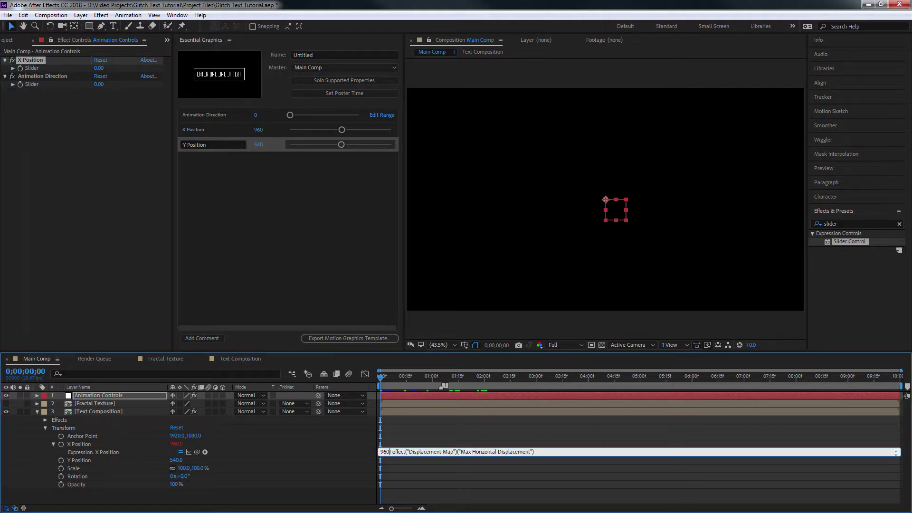
pyautogui.press('BackSpace')
pyautogui.press('BackSpace')
pyautogui.press('BackSpace')
pyautogui.moveTo(197, 451); pyautogui.dragTo(29, 68)
pyautogui.click(29, 45)
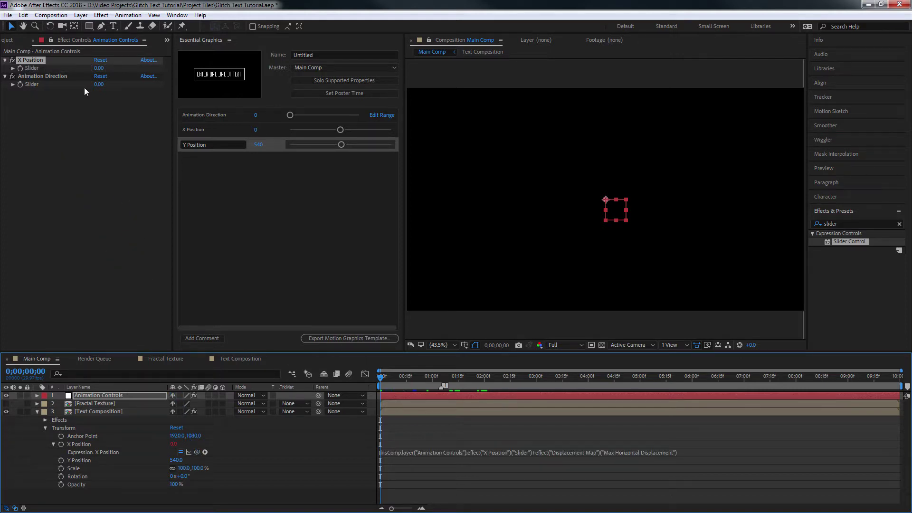
# - Set the X Position slider to 960 to centre the text
pyautogui.moveTo(402, 384); pyautogui.dragTo(470, 418)
pyautogui.click(98, 68)
pyautogui.write('960')
pyautogui.press('Return')
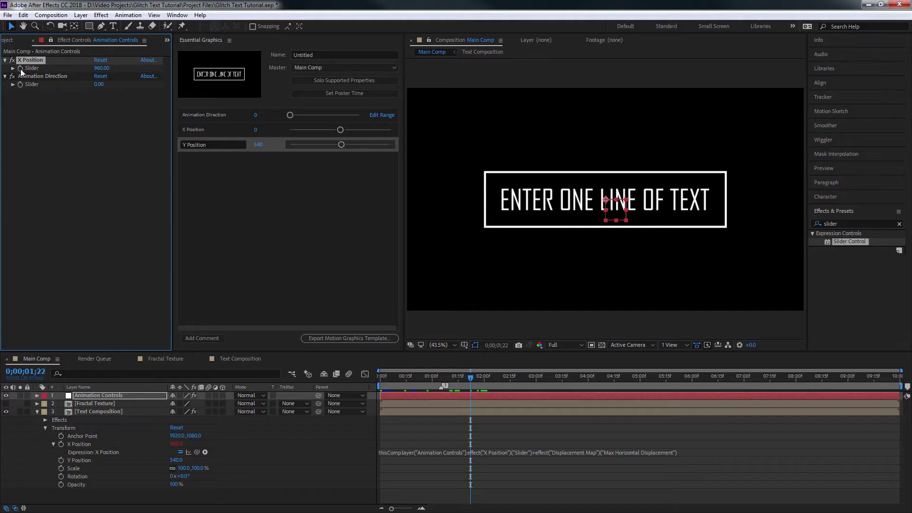
# - Give the X Position slider a clamp expression limiting it to 0–1920
pyautogui.keyDown('alt'); pyautogui.click(20, 68); pyautogui.keyUp('alt')
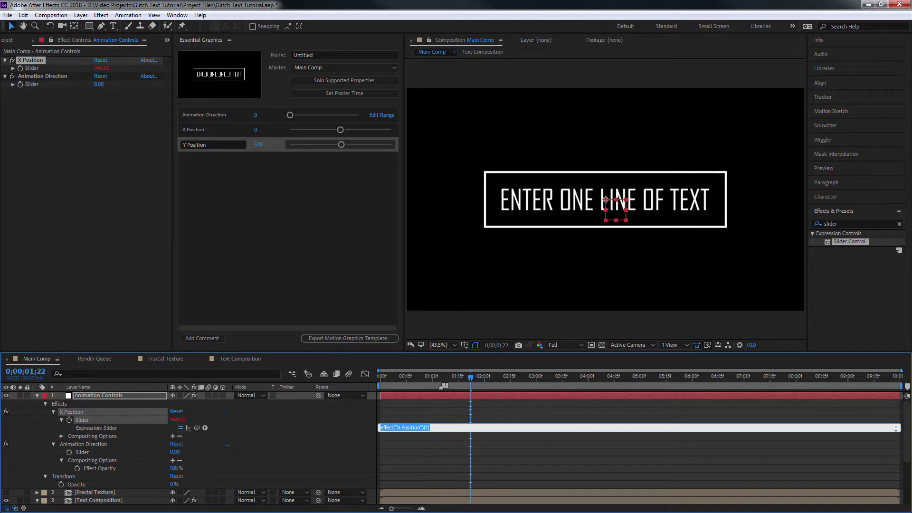
pyautogui.write('clamp(')
pyautogui.moveTo(195, 427); pyautogui.dragTo(27, 68)
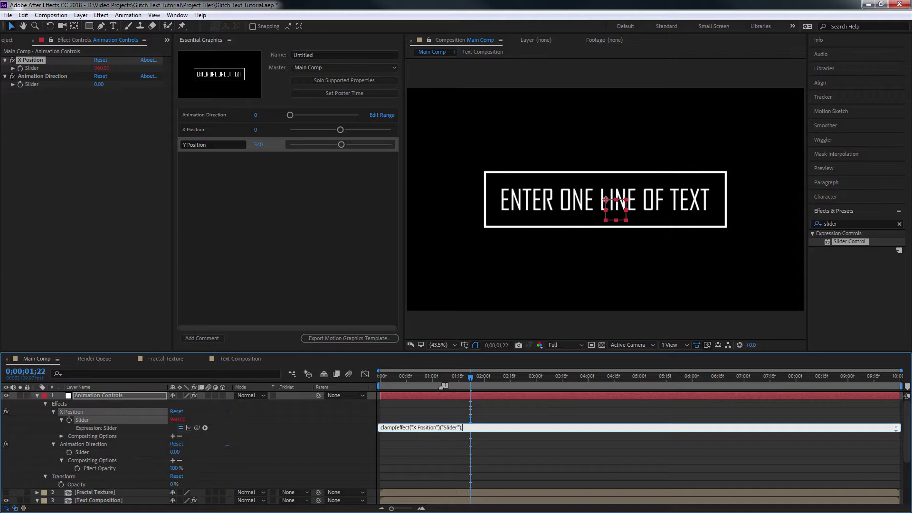
pyautogui.write(',0,1920')
pyautogui.press('KP_Enter')
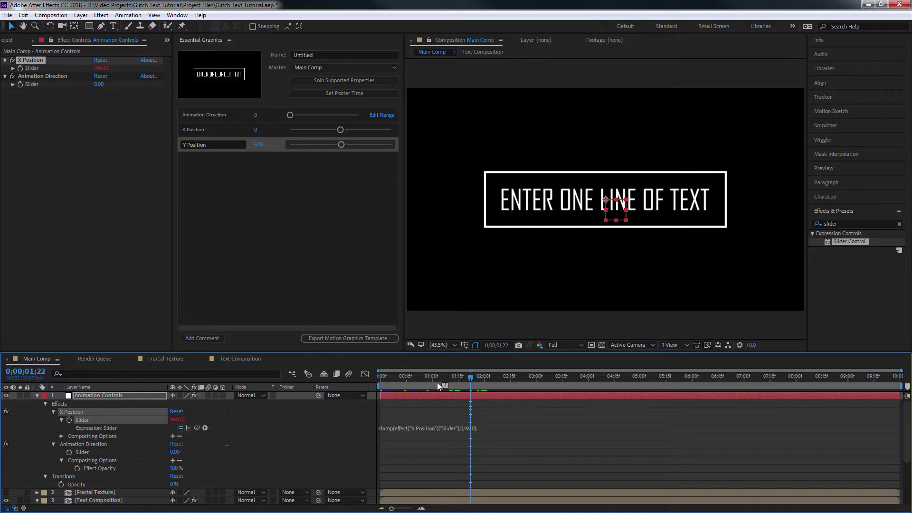
# - Test the X Position slider at 0, then set it back to 960
pyautogui.moveTo(102, 68); pyautogui.dragTo(558, 68)
pyautogui.click(102, 67)
pyautogui.write('0')
pyautogui.press('Return')
pyautogui.click(96, 68)
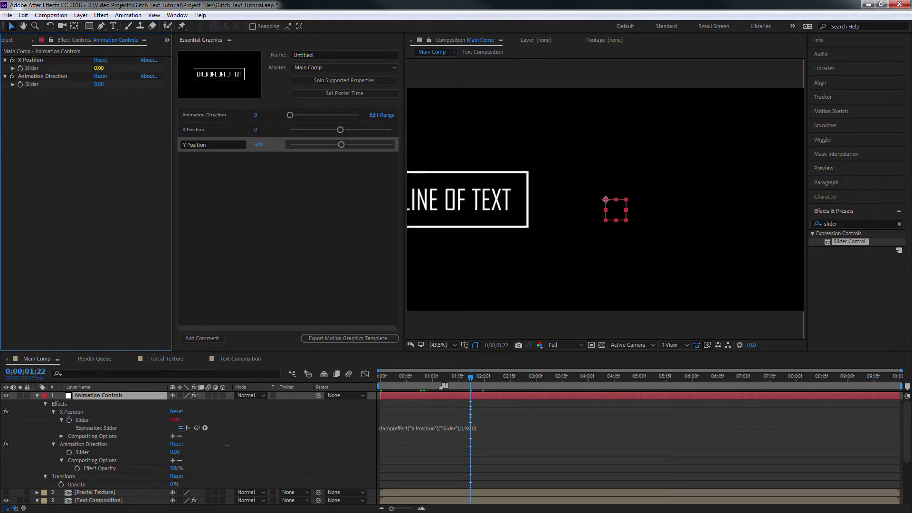
pyautogui.write('960')
pyautogui.press('Return')
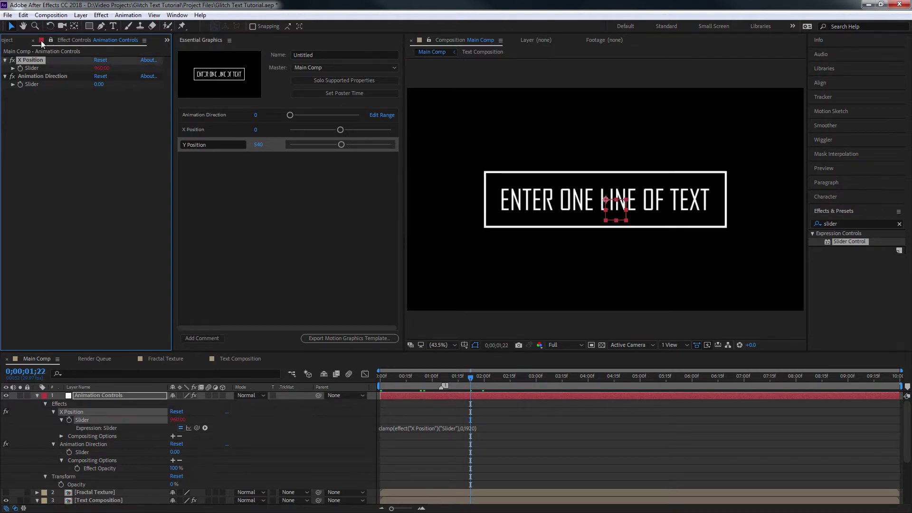
# - Duplicate the X Position slider and rename the copy Y Position
pyautogui.click(38, 59)
pyautogui.hotkey('ctrl', 'd')
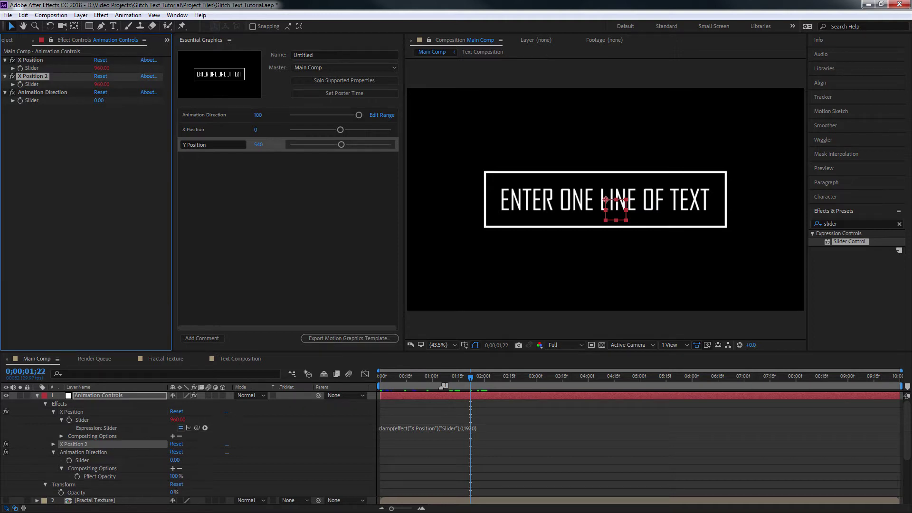
pyautogui.press('Return')
pyautogui.write('Y Position')
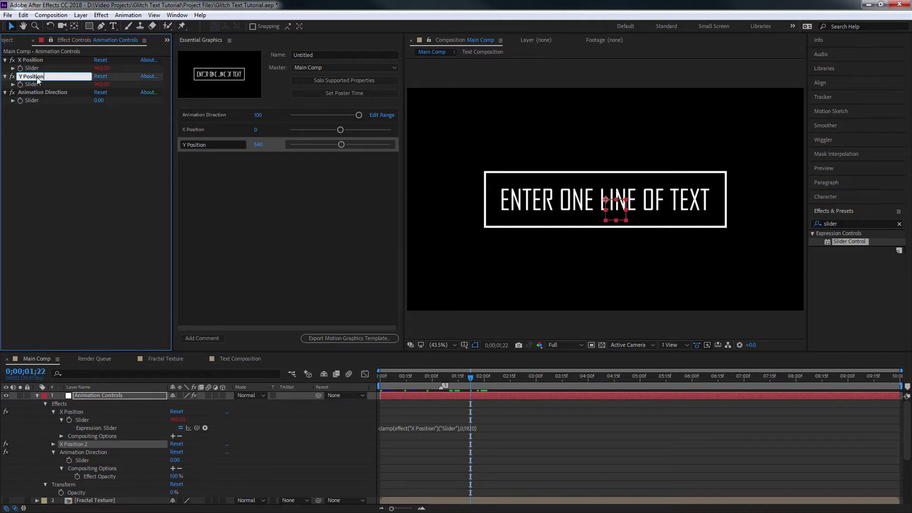
pyautogui.press('Return')
# - Remove the X Position and Y Position controls from Essential Graphics
pyautogui.click(246, 195)
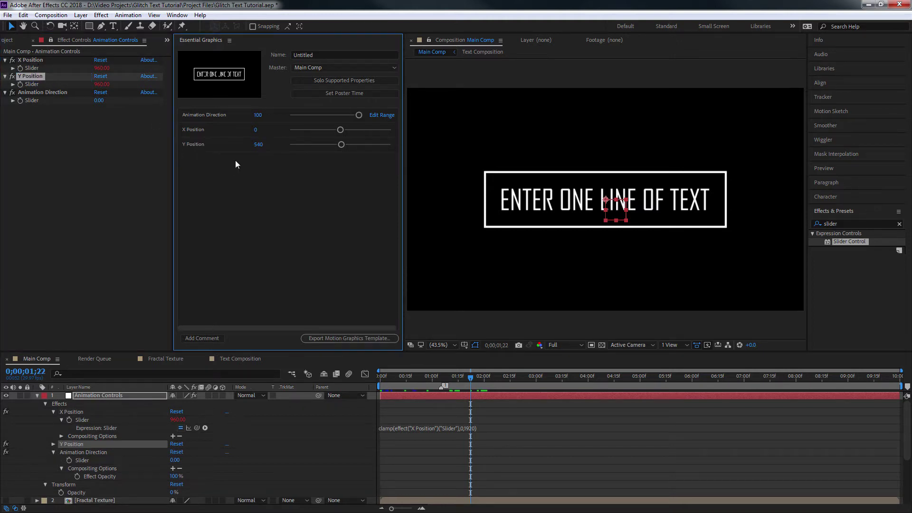
pyautogui.click(204, 129)
pyautogui.press('Delete')
pyautogui.click(232, 132)
pyautogui.press('Delete')
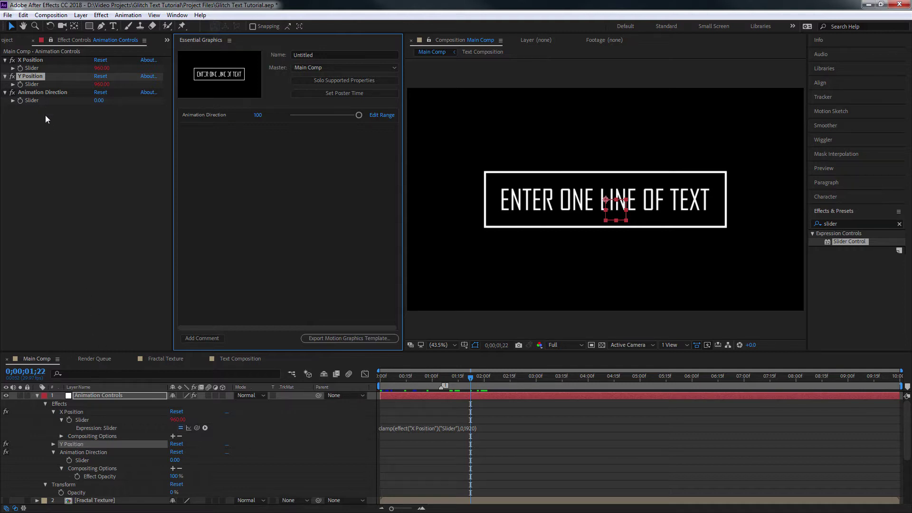
pyautogui.click(53, 444)
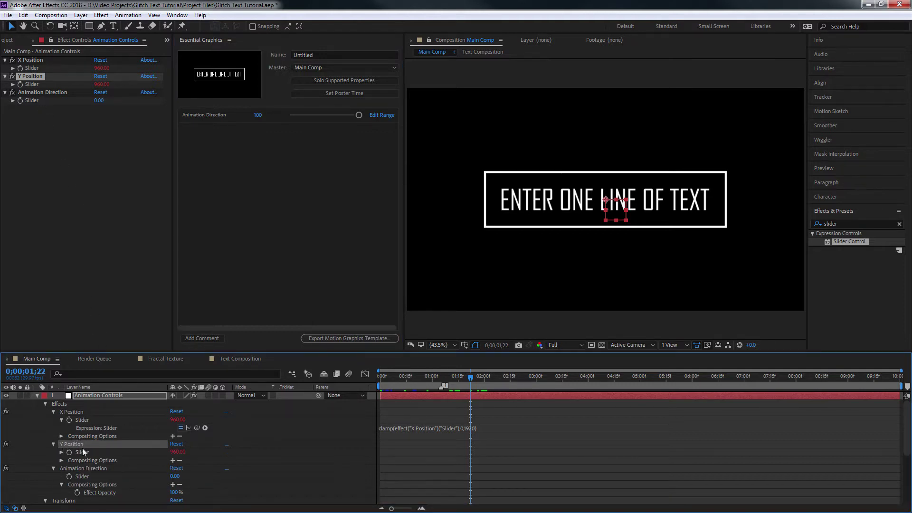
# - Pick-whip Text Composition's Y position expression to the Y Position slider
pyautogui.click(37, 395)
pyautogui.keyDown('alt'); pyautogui.click(61, 460); pyautogui.keyUp('alt')
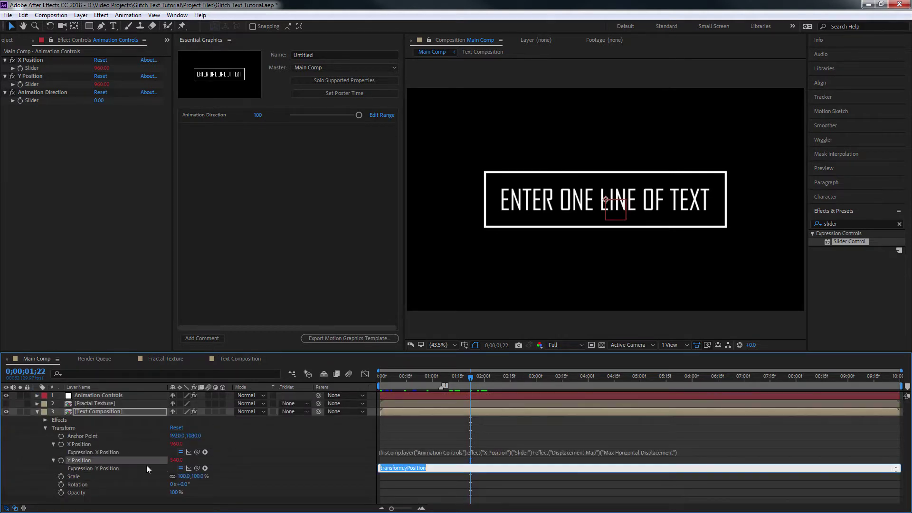
pyautogui.moveTo(197, 468); pyautogui.dragTo(38, 84)
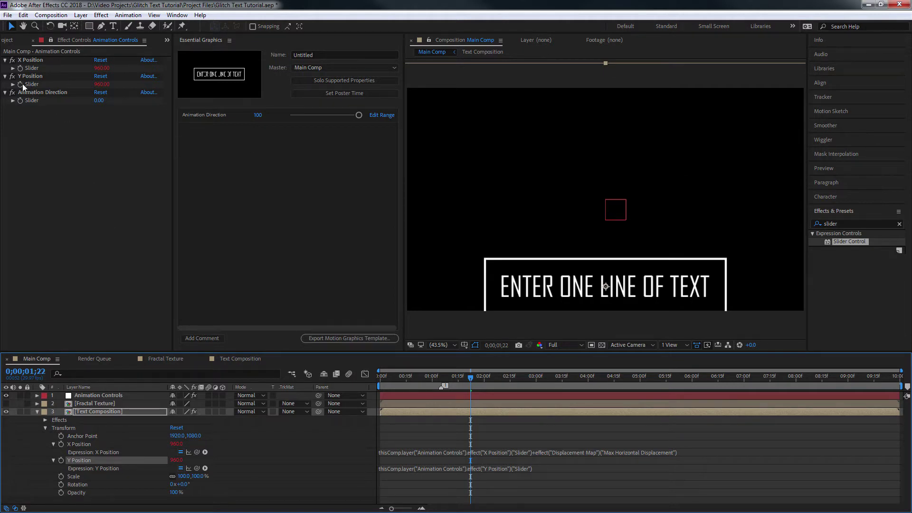
# - Change the Y Position slider's clamp to reference Y Position with a 0–1080 range
pyautogui.click(103, 396)
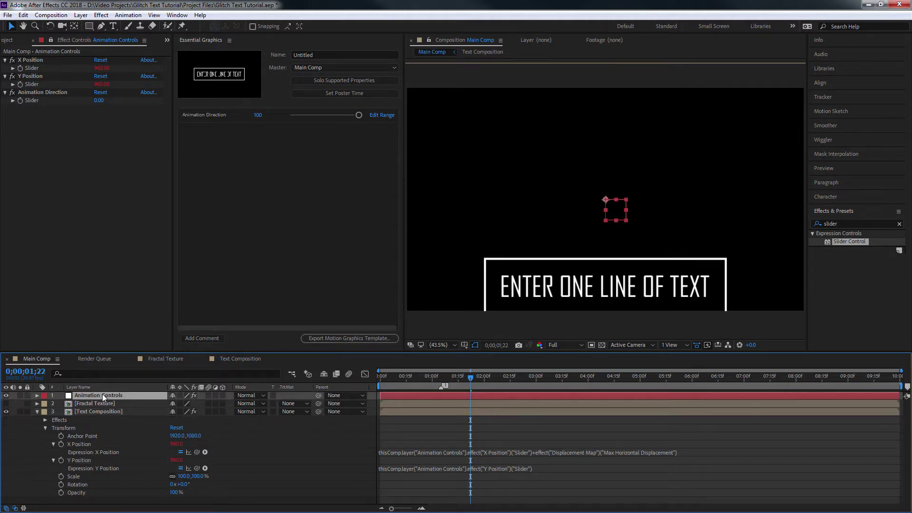
pyautogui.press('e')
pyautogui.press('e')
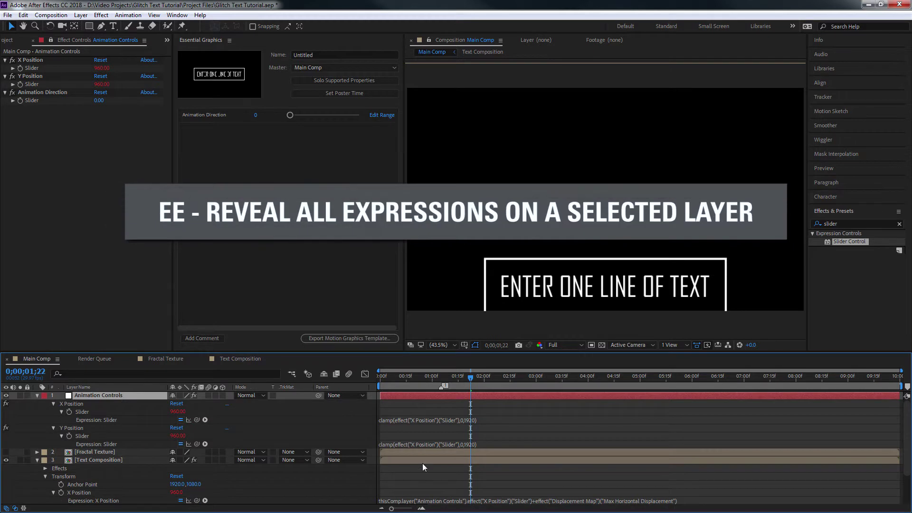
pyautogui.click(463, 443)
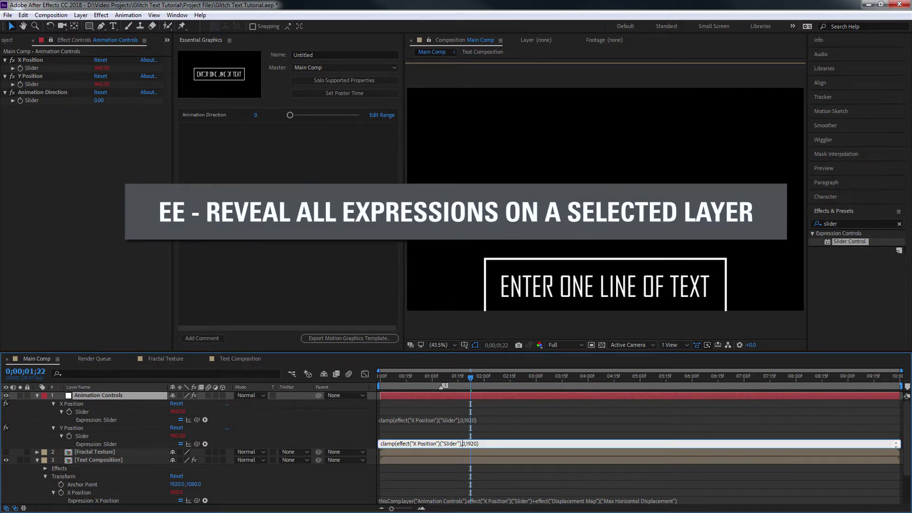
pyautogui.press('Left')
pyautogui.press('Left')
pyautogui.press('BackSpace')
pyautogui.write('7')
pyautogui.press('BackSpace')
pyautogui.write('Y')
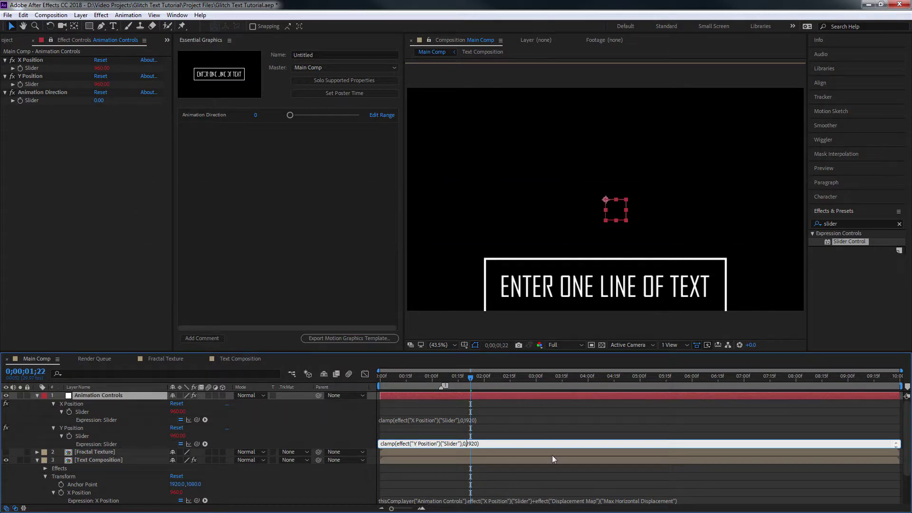
pyautogui.press('Delete')
pyautogui.press('Delete')
pyautogui.press('Delete')
pyautogui.press('Delete')
pyautogui.write('1080')
pyautogui.press('KP_Enter')
# - Set Y Position to 540, then drag the sliders to 940 and 680, lowering the text
pyautogui.click(101, 84)
pyautogui.write('540')
pyautogui.press('Return')
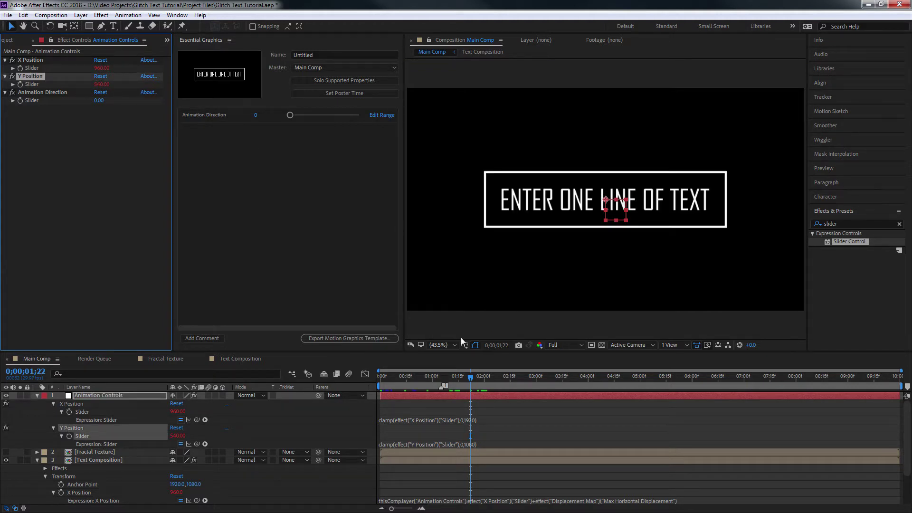
pyautogui.moveTo(470, 379)
pyautogui.mouseDown()
pyautogui.moveTo(398, 384)
pyautogui.moveTo(456, 383)
pyautogui.mouseUp()
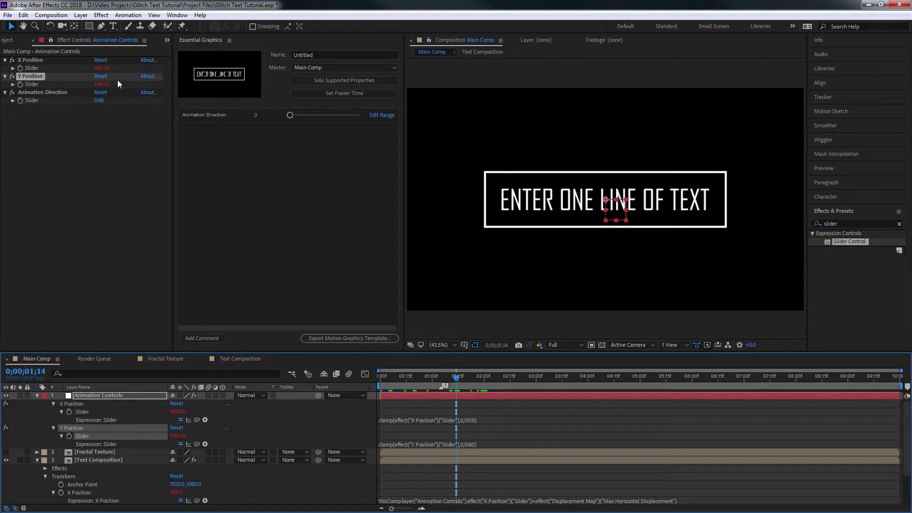
pyautogui.moveTo(102, 68); pyautogui.dragTo(30, 84)
pyautogui.moveTo(101, 84); pyautogui.dragTo(39, 153)
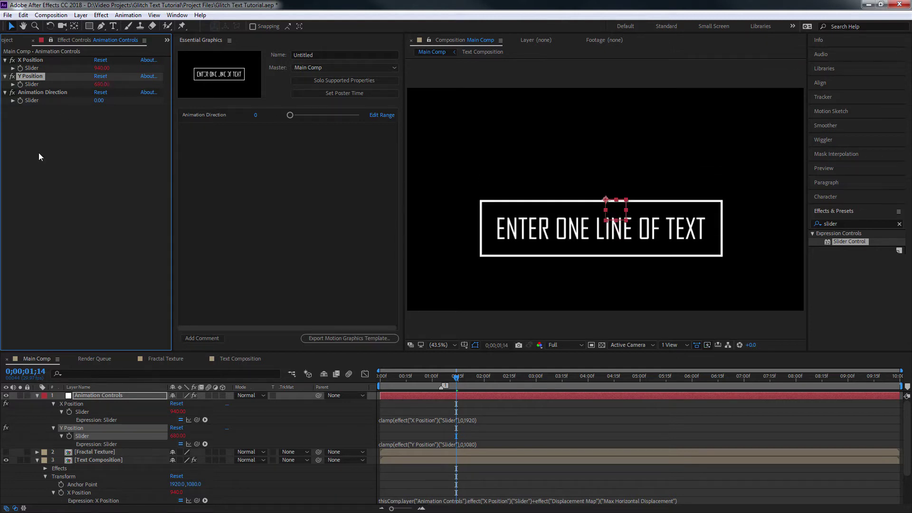
pyautogui.click(38, 152)
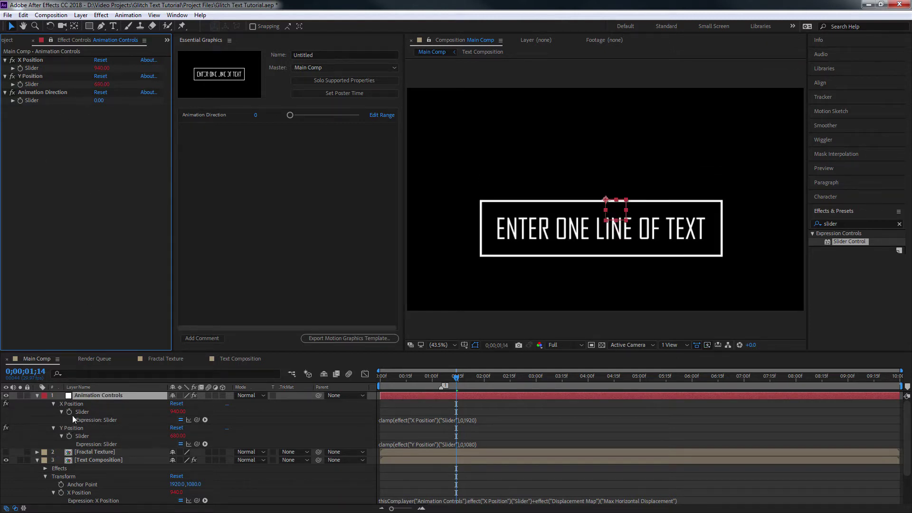
pyautogui.moveTo(92, 420); pyautogui.dragTo(244, 183)
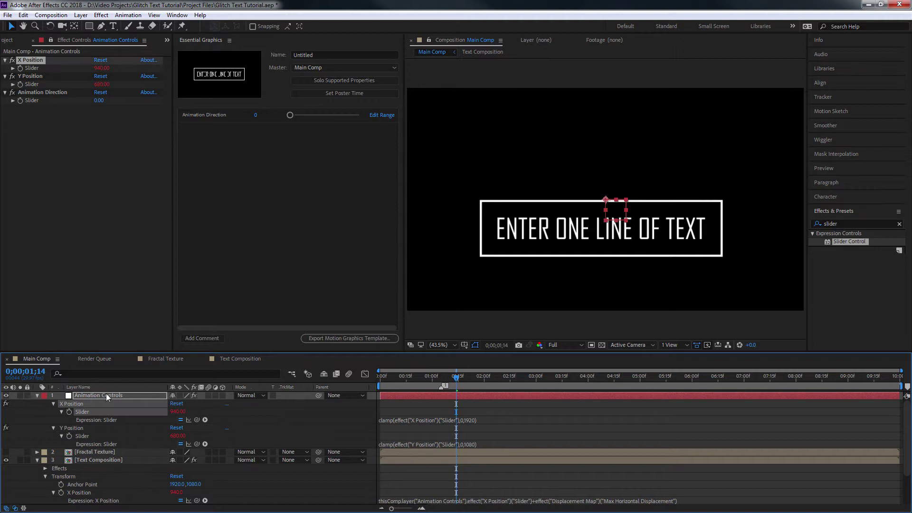
# - Drag the X and Y Position sliders into Essential Graphics as controls named X Slider and Y Slider
pyautogui.click(101, 428)
pyautogui.click(98, 419)
pyautogui.moveTo(83, 411); pyautogui.dragTo(247, 188)
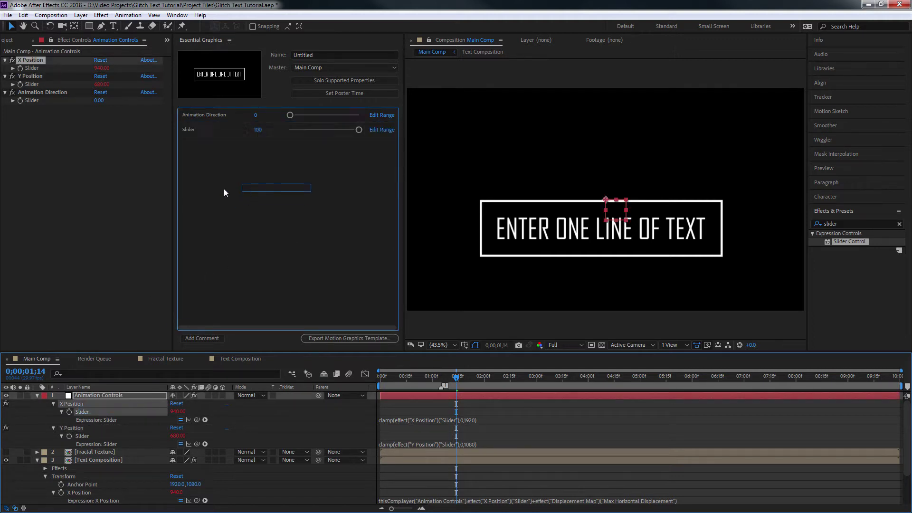
pyautogui.moveTo(76, 427); pyautogui.dragTo(230, 191)
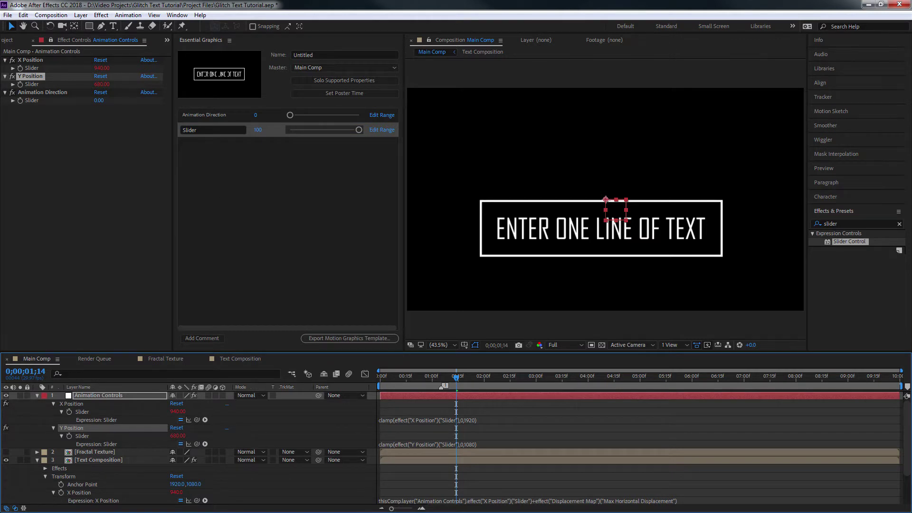
pyautogui.moveTo(207, 130); pyautogui.dragTo(60, 128)
pyautogui.write('X Slider')
pyautogui.press('Return')
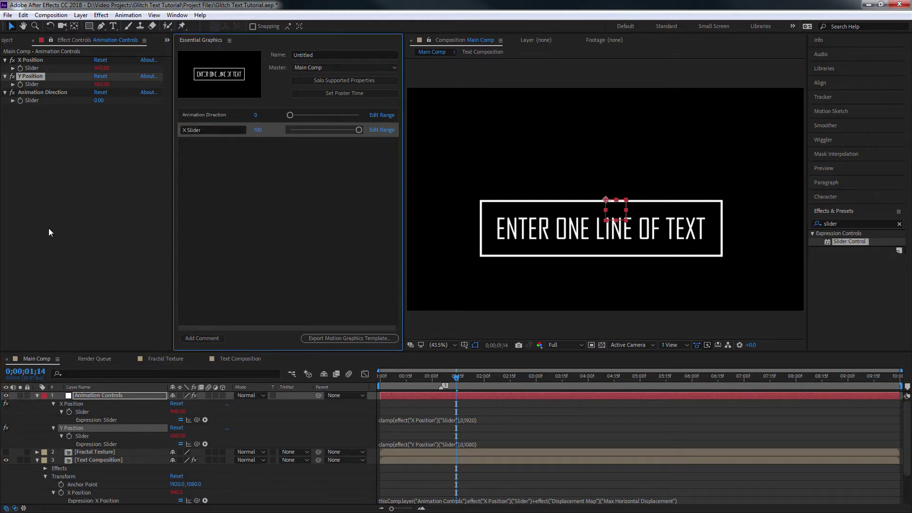
pyautogui.moveTo(85, 436); pyautogui.dragTo(237, 200)
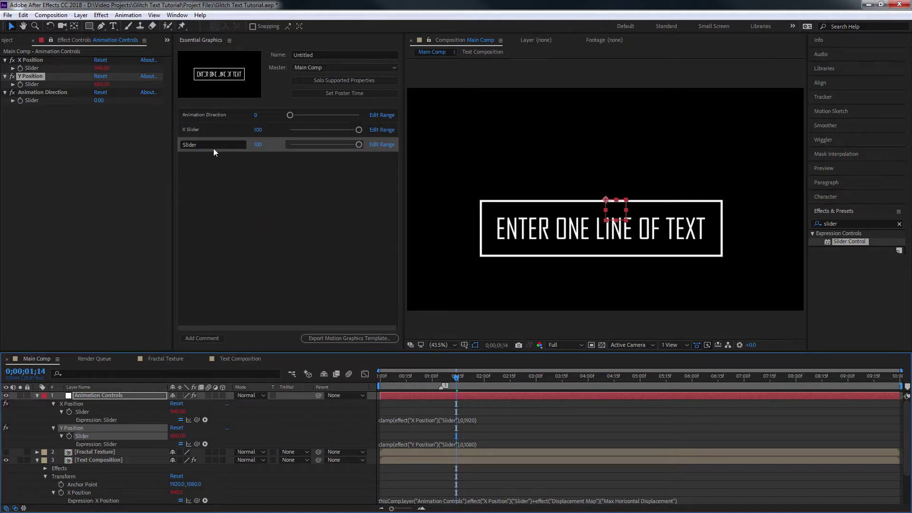
pyautogui.write('Y Sl')
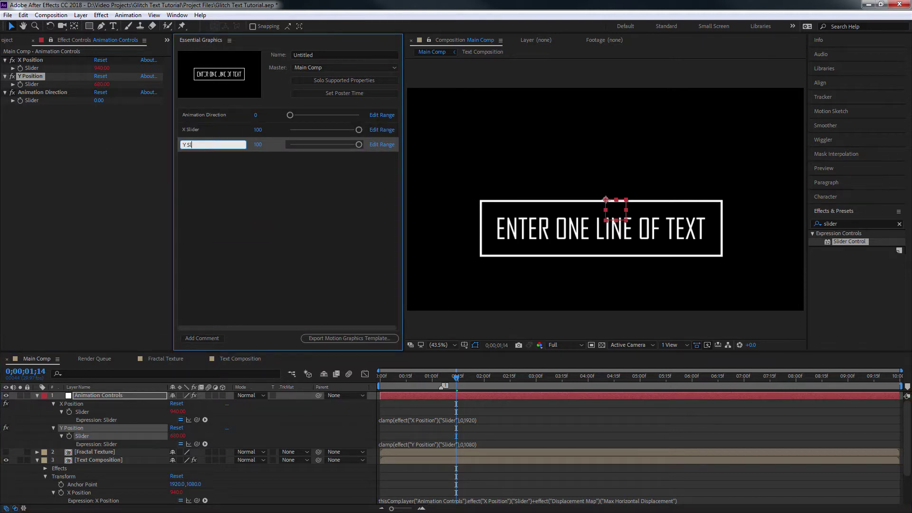
pyautogui.write('ider')
pyautogui.press('Return')
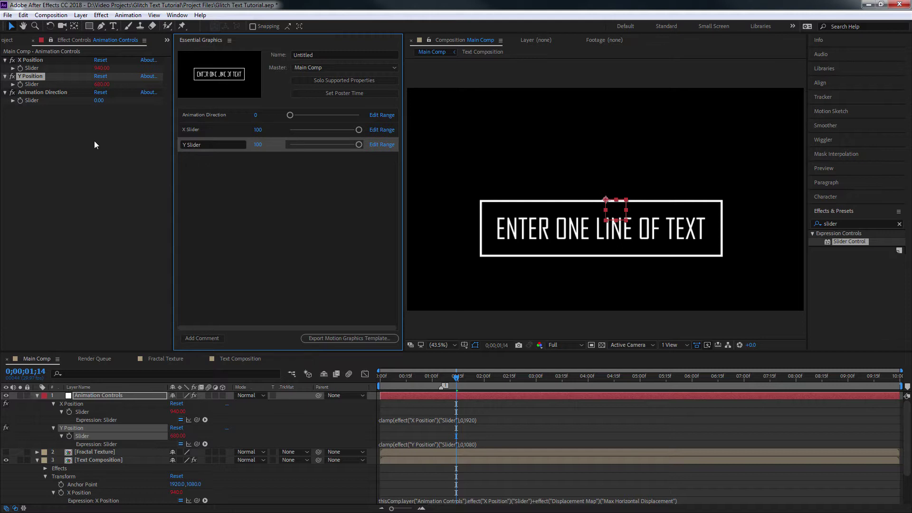
# - Rename the two controls to X Position and Y Position
pyautogui.click(204, 131)
pyautogui.press('BackSpace')
pyautogui.press('BackSpace')
pyautogui.press('BackSpace')
pyautogui.press('BackSpace')
pyautogui.press('BackSpace')
pyautogui.write('Positi')
pyautogui.press('Return')
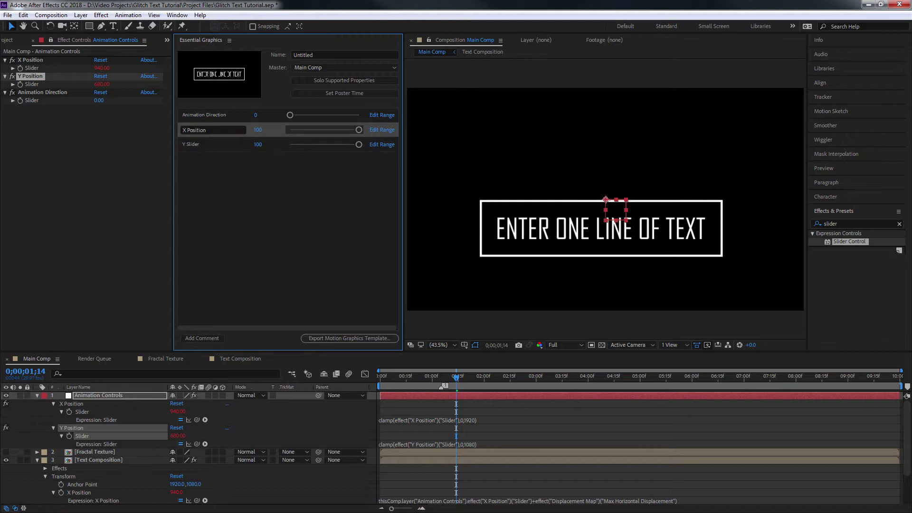
pyautogui.click(210, 144)
pyautogui.press('BackSpace')
pyautogui.press('BackSpace')
pyautogui.press('BackSpace')
pyautogui.press('BackSpace')
pyautogui.press('BackSpace')
pyautogui.press('BackSpace')
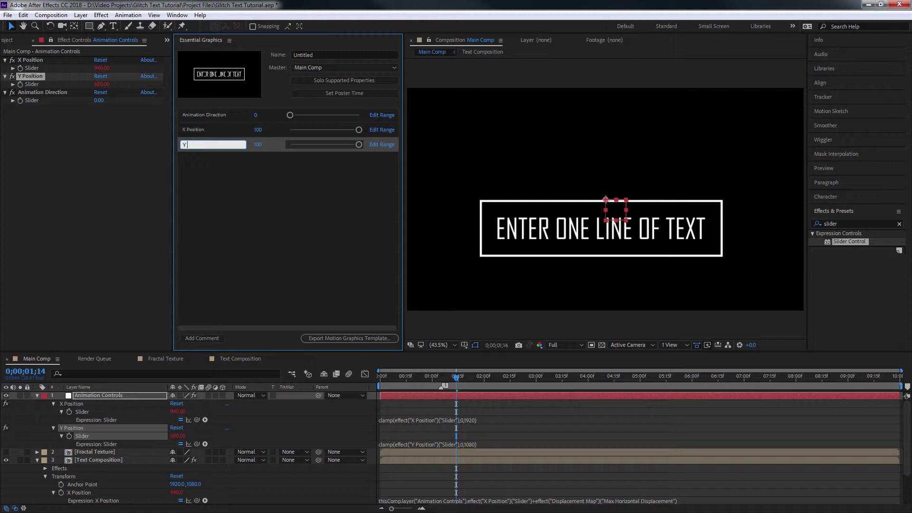
pyautogui.write('Position')
pyautogui.press('Return')
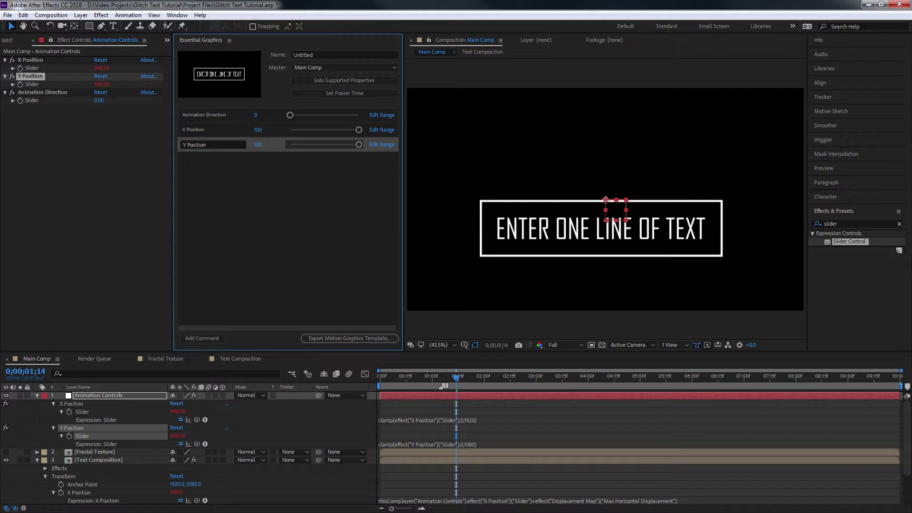
# - Set the X Position control's range to 0–1920 with value 960
pyautogui.click(382, 129)
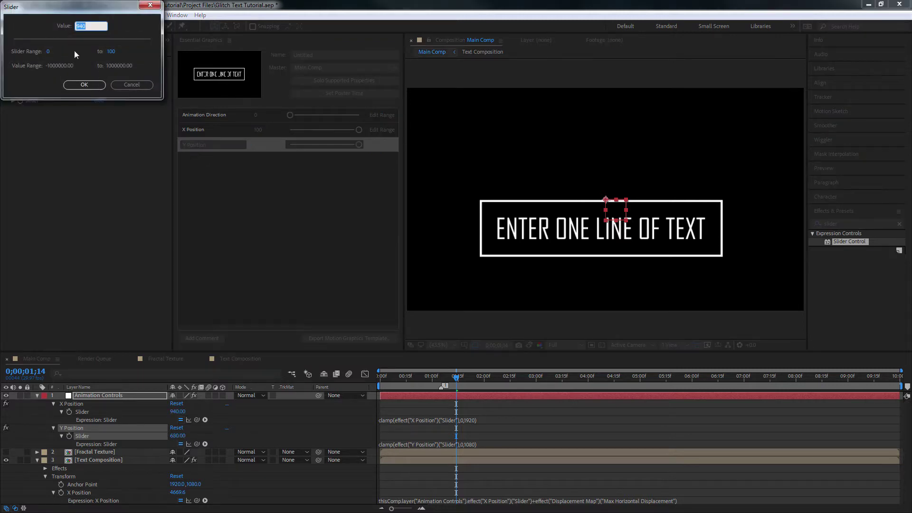
pyautogui.click(48, 52)
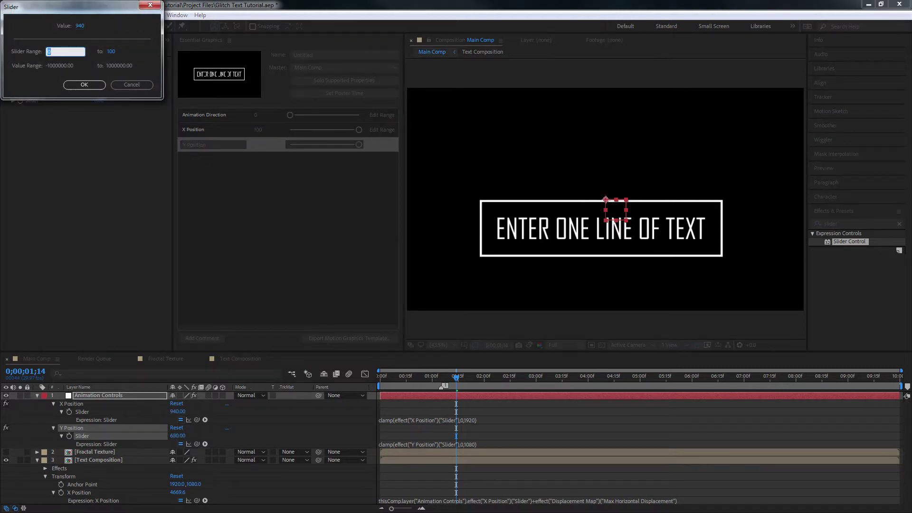
pyautogui.press('Tab')
pyautogui.write('1920')
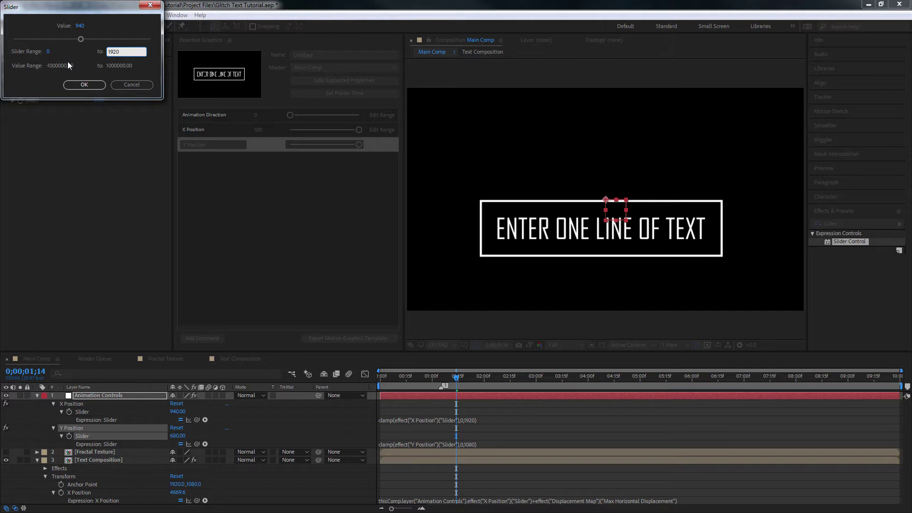
pyautogui.click(79, 26)
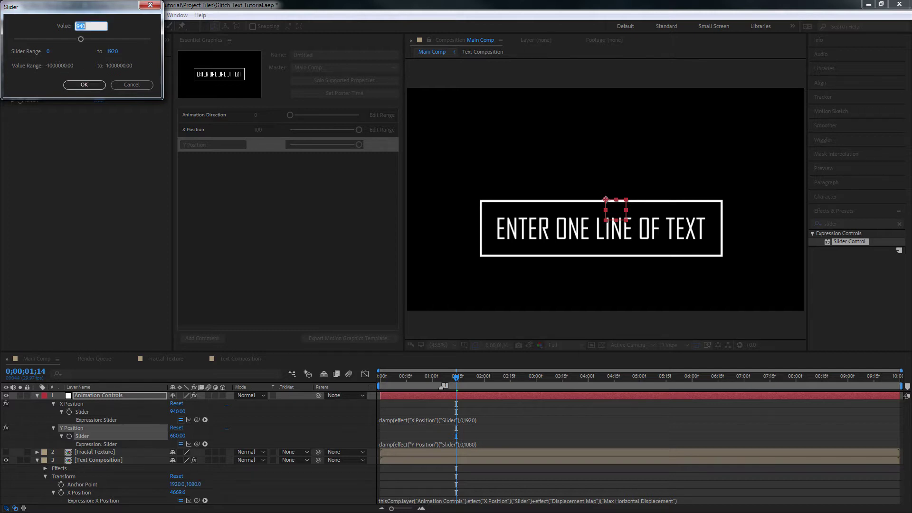
pyautogui.write('60')
pyautogui.press('BackSpace')
pyautogui.press('BackSpace')
pyautogui.write('960')
pyautogui.press('Return')
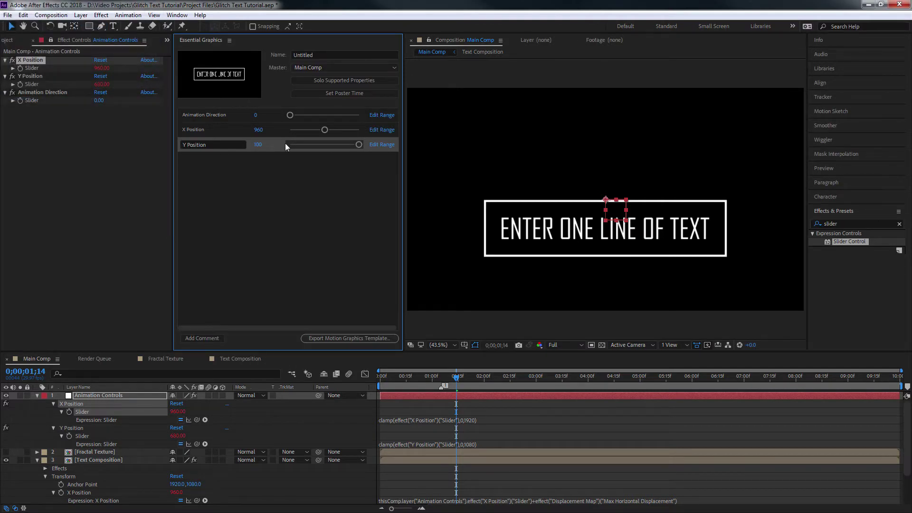
# - Set the Y Position control's range to 0–1080 with value 540
pyautogui.click(382, 145)
pyautogui.click(114, 52)
pyautogui.write('1080')
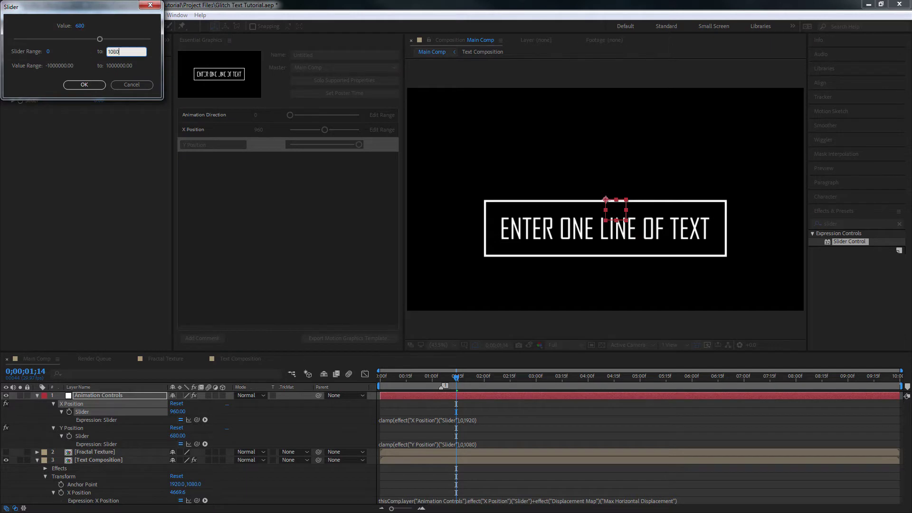
pyautogui.press('Tab')
pyautogui.write('540')
pyautogui.click(95, 86)
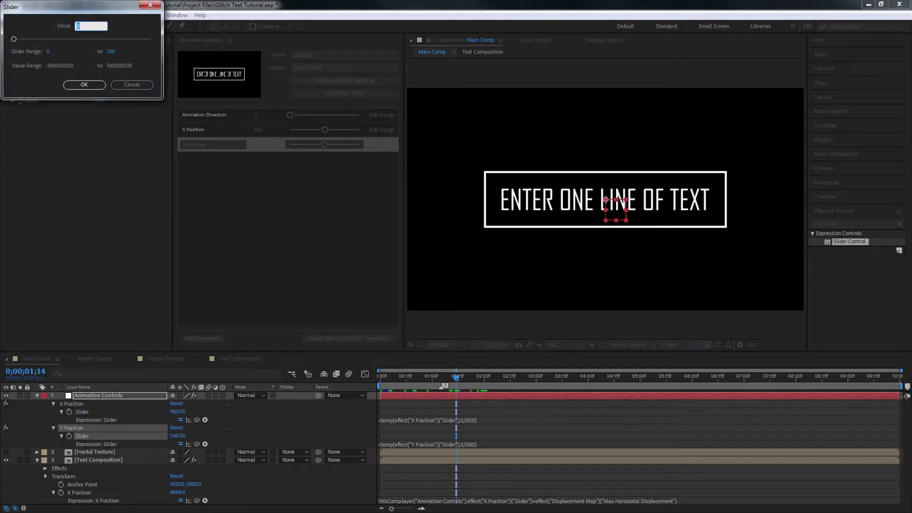
# - Set the Animation Direction range to −500 to 500
pyautogui.press('Tab')
pyautogui.write('-')
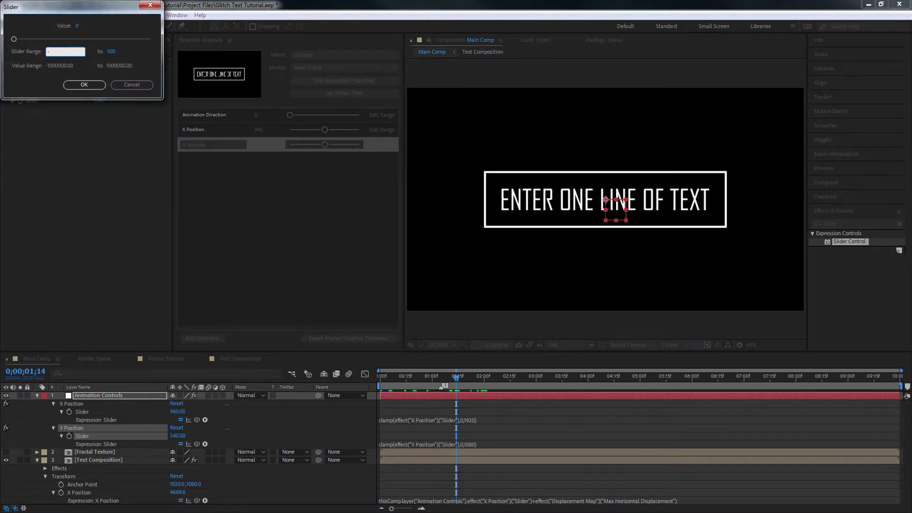
pyautogui.write('500')
pyautogui.press('Tab')
pyautogui.write('500')
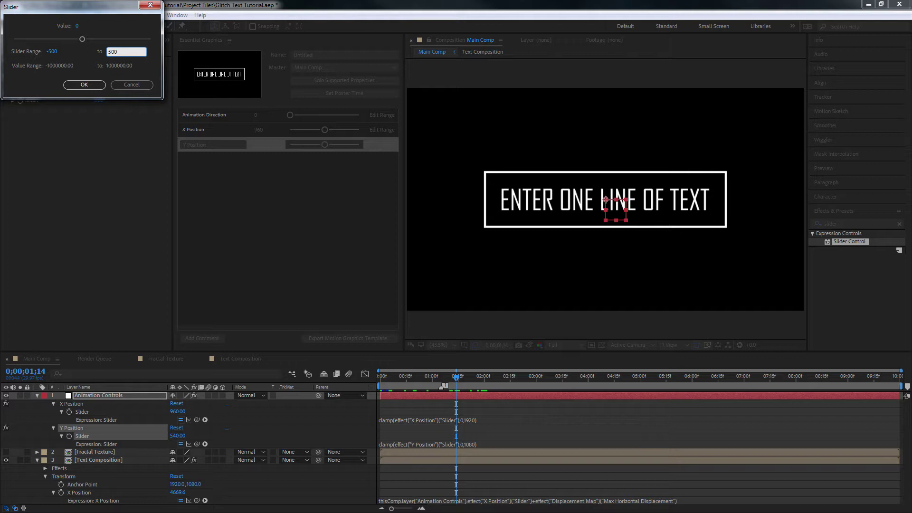
pyautogui.click(73, 85)
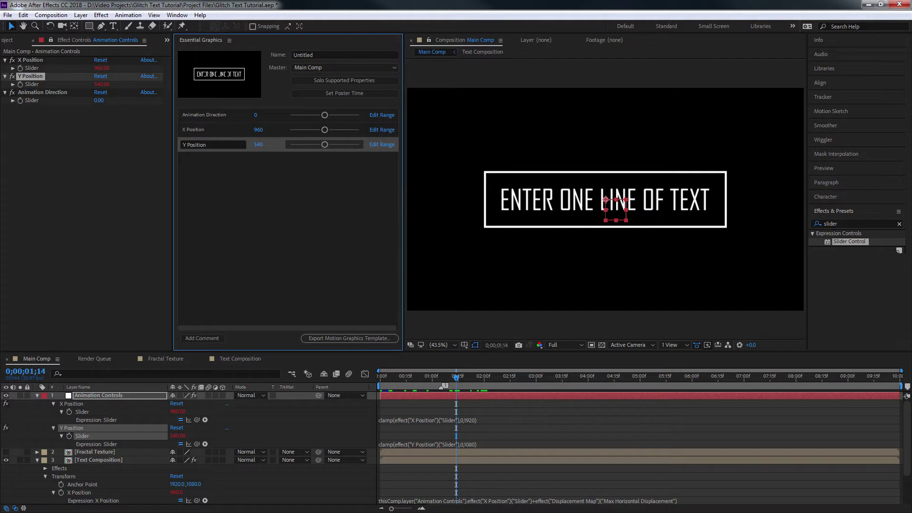
# - Try adding the text's Scale to Essential Graphics and dismiss the unsupported-property warning
pyautogui.click(37, 395)
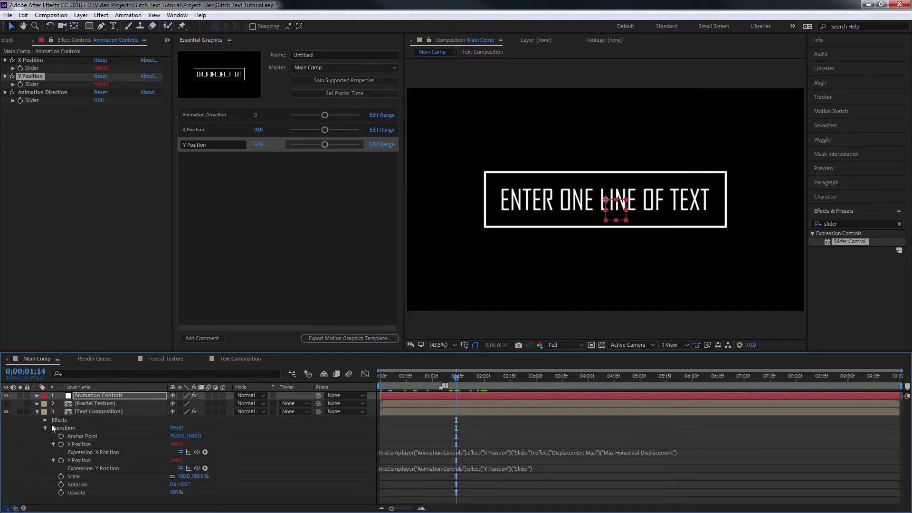
pyautogui.click(88, 412)
pyautogui.moveTo(76, 478); pyautogui.dragTo(218, 235)
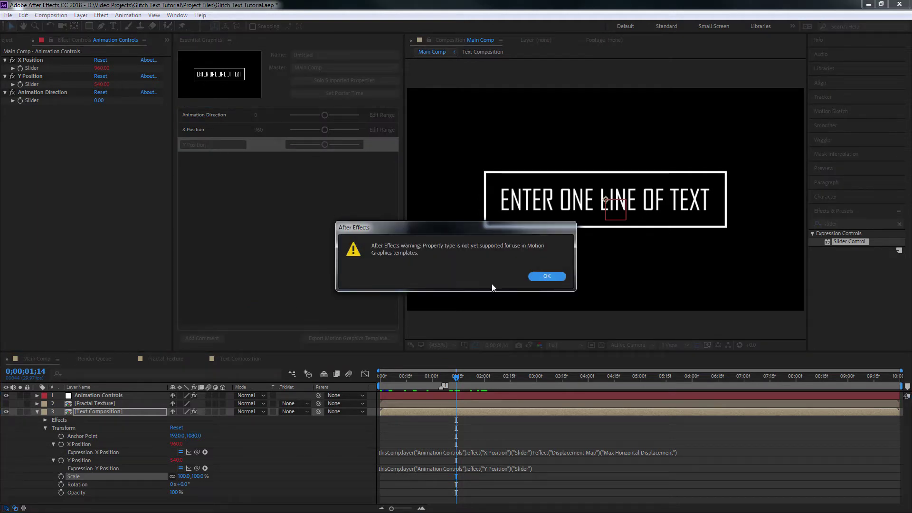
pyautogui.click(536, 277)
# - Duplicate the Y Position effect and rename the copy Size of Text
pyautogui.click(65, 172)
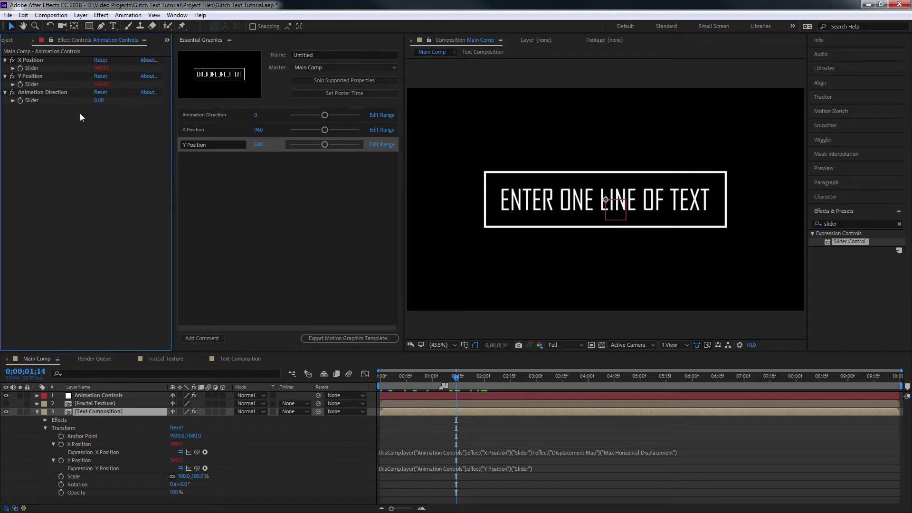
pyautogui.click(40, 75)
pyautogui.hotkey('ctrl', 'd')
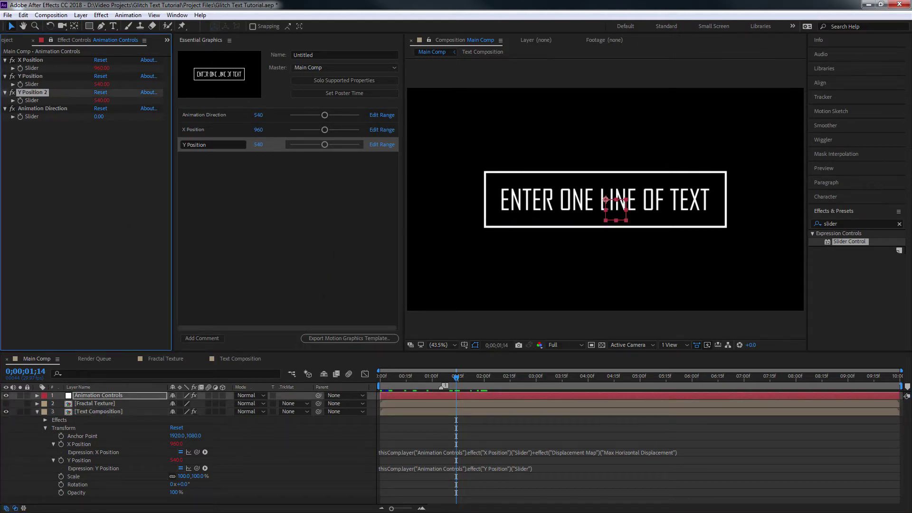
pyautogui.press('Return')
pyautogui.write('Size of Text')
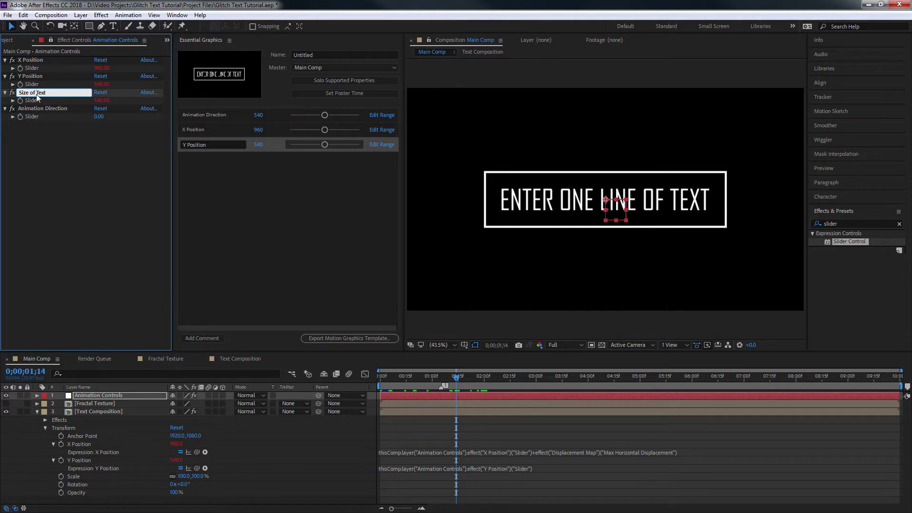
pyautogui.press('Return')
# - Link the text's Scale expression to the Size of Text slider and set it to 100
pyautogui.keyDown('alt'); pyautogui.click(61, 476); pyautogui.keyUp('alt')
pyautogui.moveTo(196, 483); pyautogui.dragTo(37, 99)
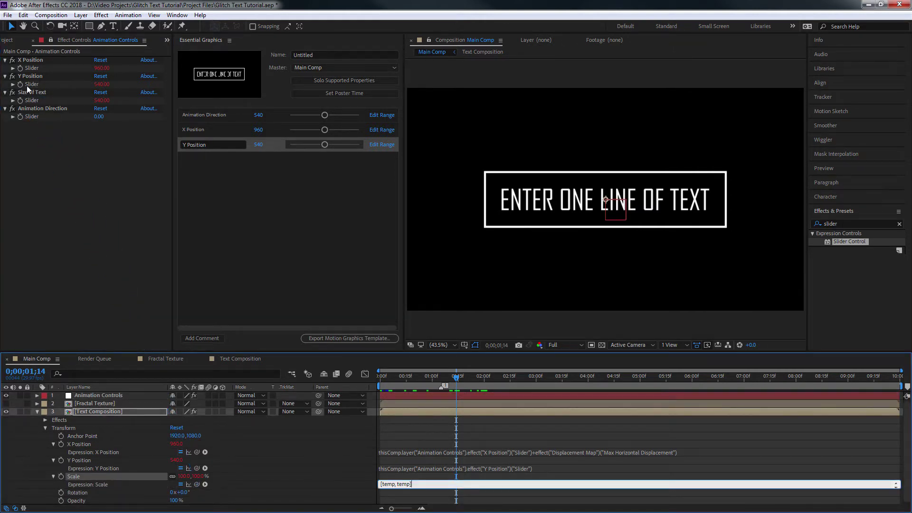
pyautogui.click(101, 100)
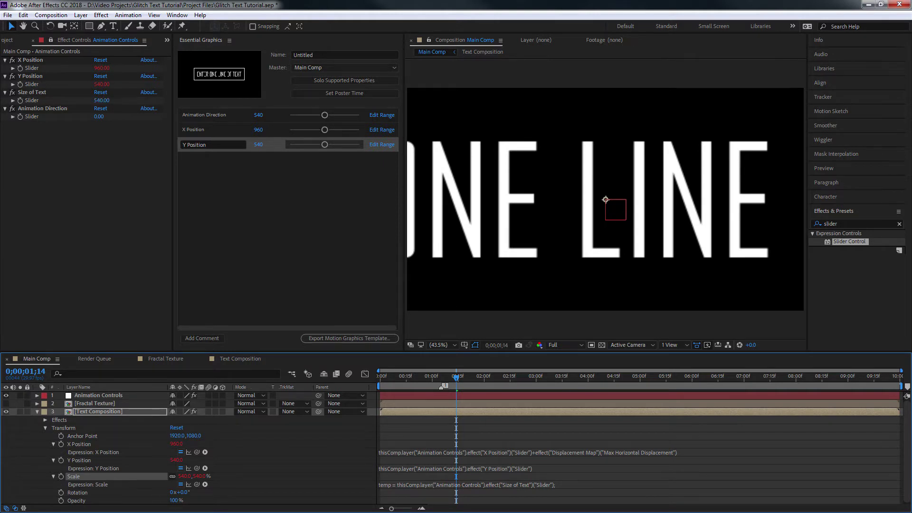
pyautogui.press('Return')
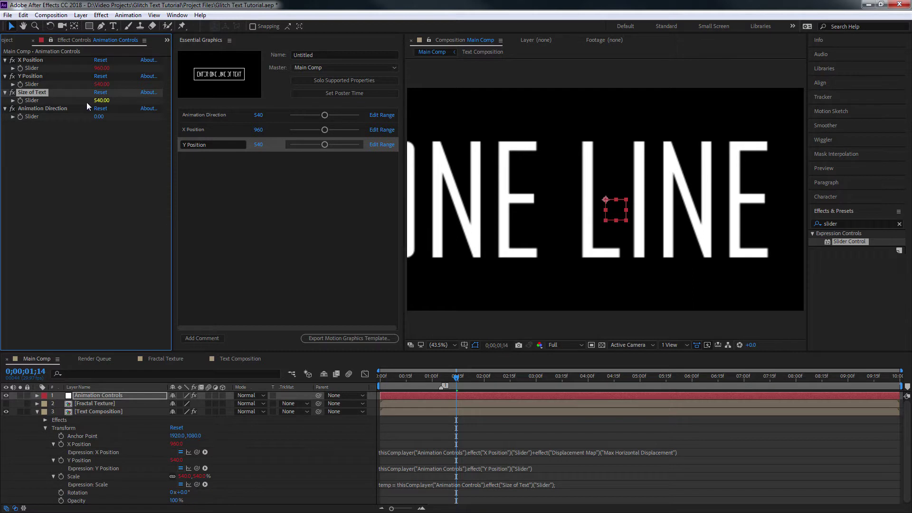
pyautogui.click(13, 101)
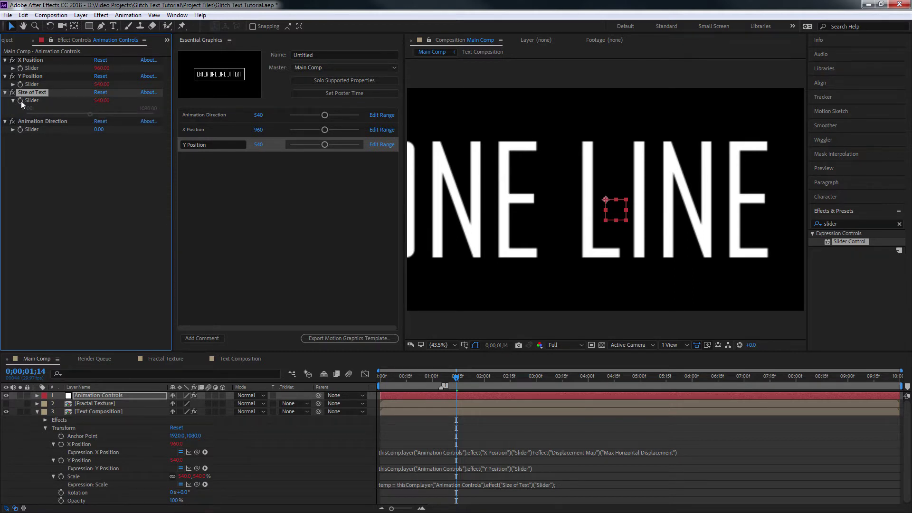
pyautogui.keyDown('alt'); pyautogui.click(21, 101); pyautogui.keyUp('alt')
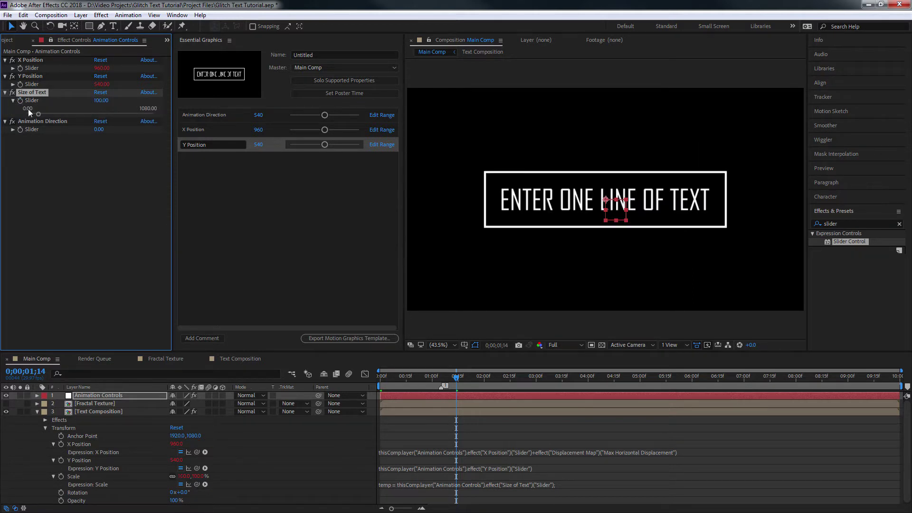
pyautogui.click(100, 100)
pyautogui.press('Return')
# - Clamp the Size of Text slider with clamp(effect("Size of Text")("Slider"),0, 500)
pyautogui.moveTo(442, 379)
pyautogui.mouseDown()
pyautogui.moveTo(380, 377)
pyautogui.moveTo(451, 378)
pyautogui.mouseUp()
pyautogui.moveTo(101, 100); pyautogui.dragTo(79, 107)
pyautogui.keyDown('alt'); pyautogui.click(22, 101); pyautogui.keyUp('alt')
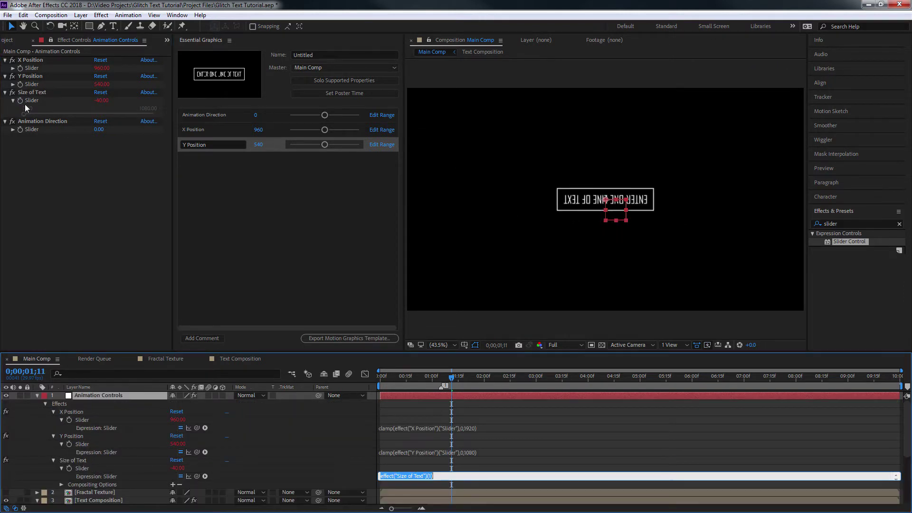
pyautogui.write('clamp(')
pyautogui.moveTo(196, 475); pyautogui.dragTo(31, 101)
pyautogui.write('),')
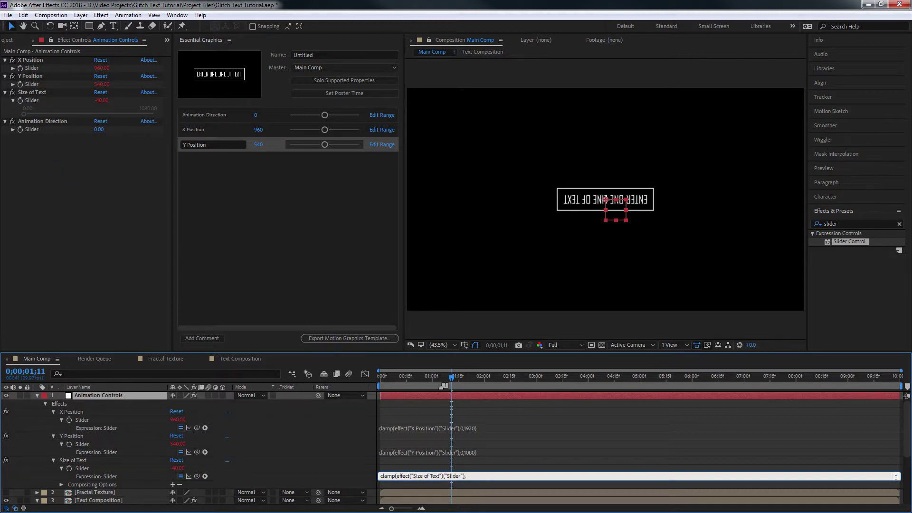
pyautogui.write('0, 500')
pyautogui.click(58, 91)
# - Set Size of Text to 500, greatly enlarging the text
pyautogui.moveTo(93, 103)
pyautogui.mouseDown()
pyautogui.moveTo(142, 104)
pyautogui.moveTo(110, 104)
pyautogui.mouseUp()
pyautogui.click(110, 104)
pyautogui.write('5')
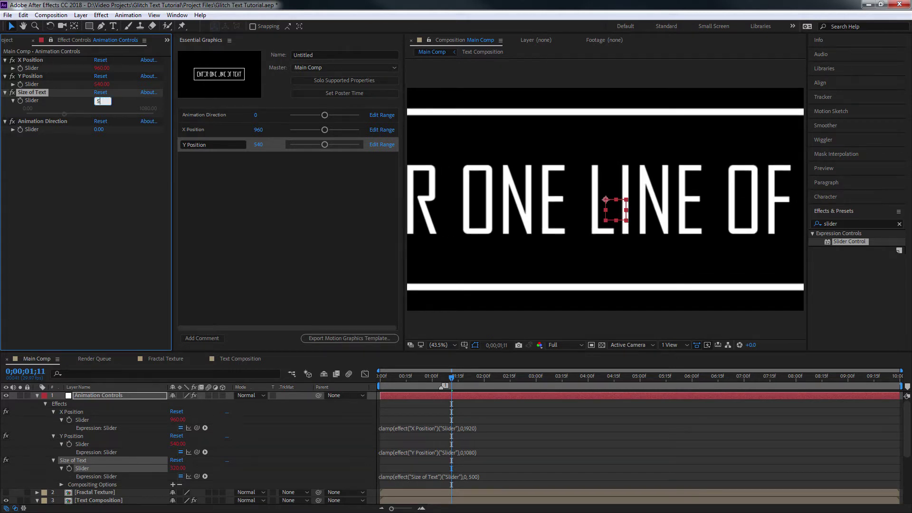
pyautogui.write('00')
pyautogui.press('Return')
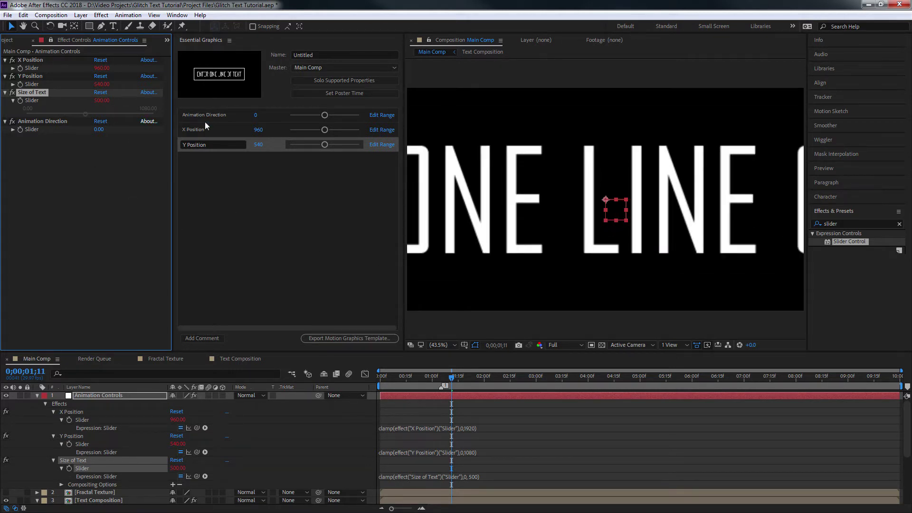
pyautogui.click(97, 323)
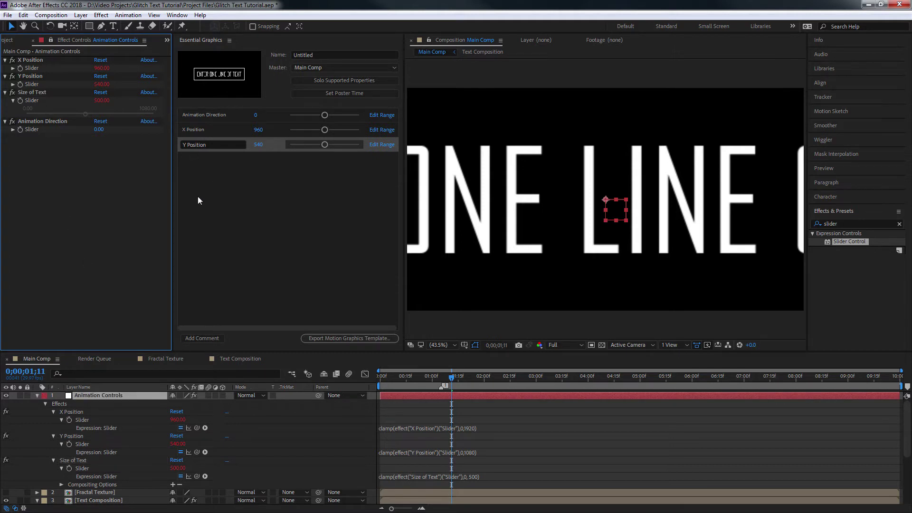
pyautogui.click(37, 395)
pyautogui.click(55, 187)
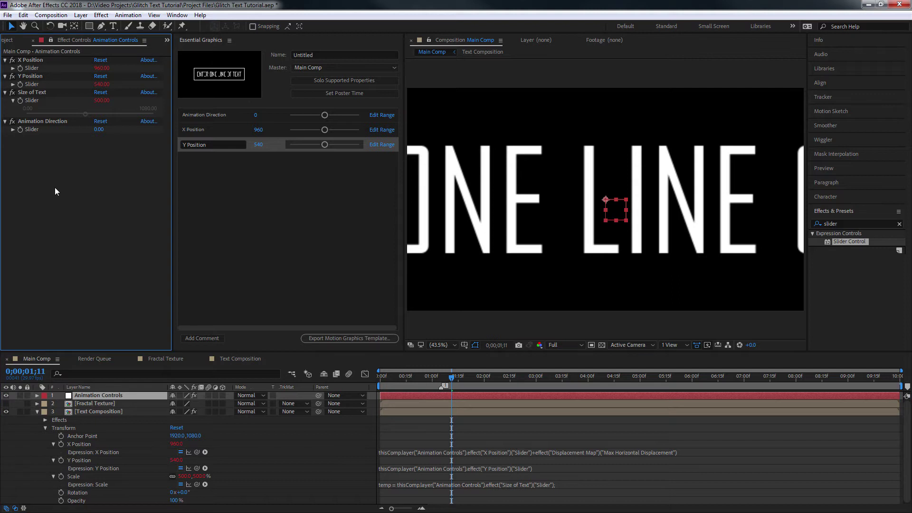
pyautogui.click(37, 395)
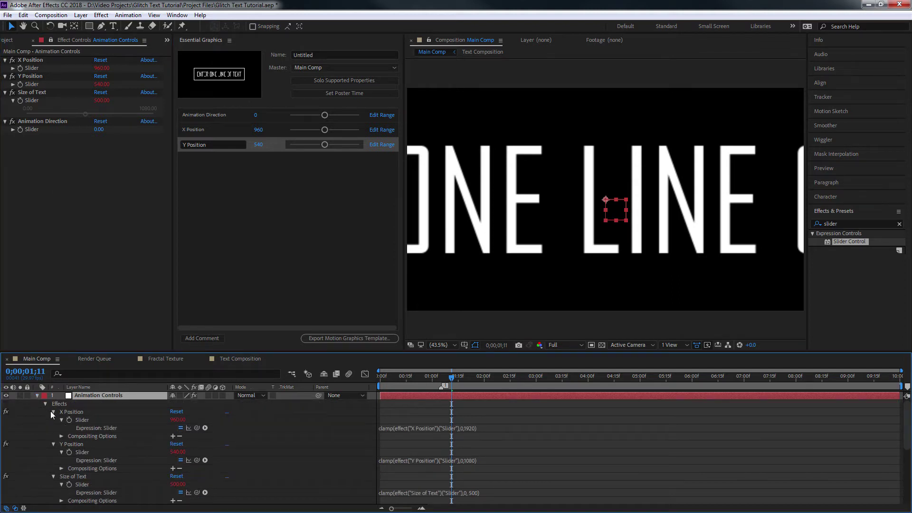
# - Add the text size slider to Essential Graphics as 'Size of Text' with a value of 100
pyautogui.click(54, 411)
pyautogui.click(53, 420)
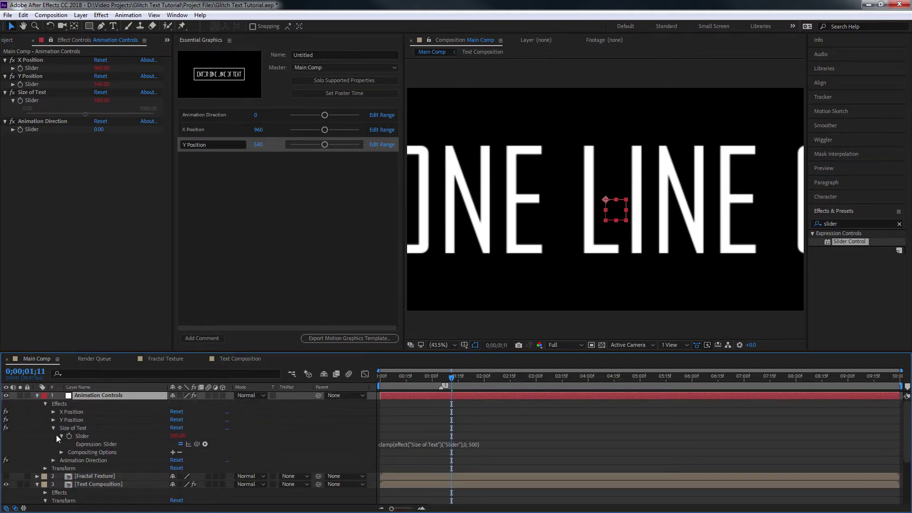
pyautogui.moveTo(85, 438); pyautogui.dragTo(228, 238)
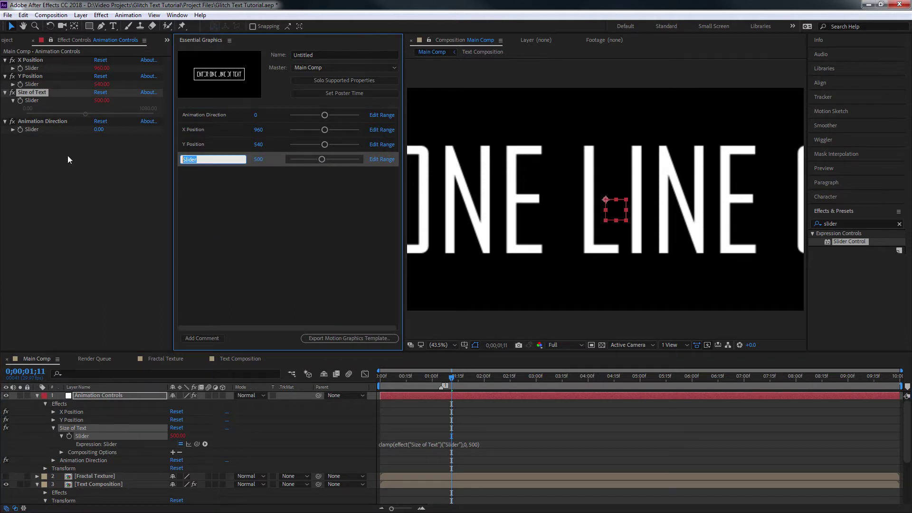
pyautogui.write('Size of Text')
pyautogui.press('Return')
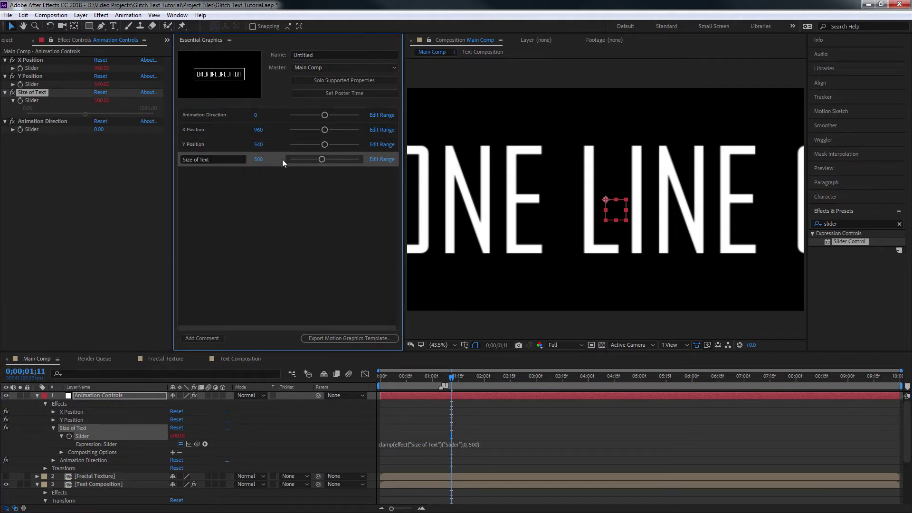
pyautogui.click(259, 159)
pyautogui.write('100')
pyautogui.press('Return')
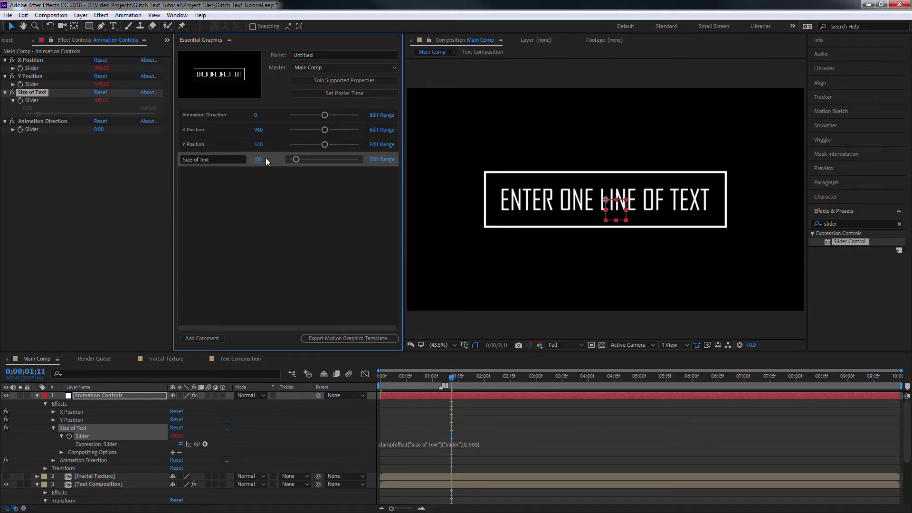
# - Open the Text Composition precomp from the Main Comp timeline
pyautogui.click(38, 395)
pyautogui.click(37, 411)
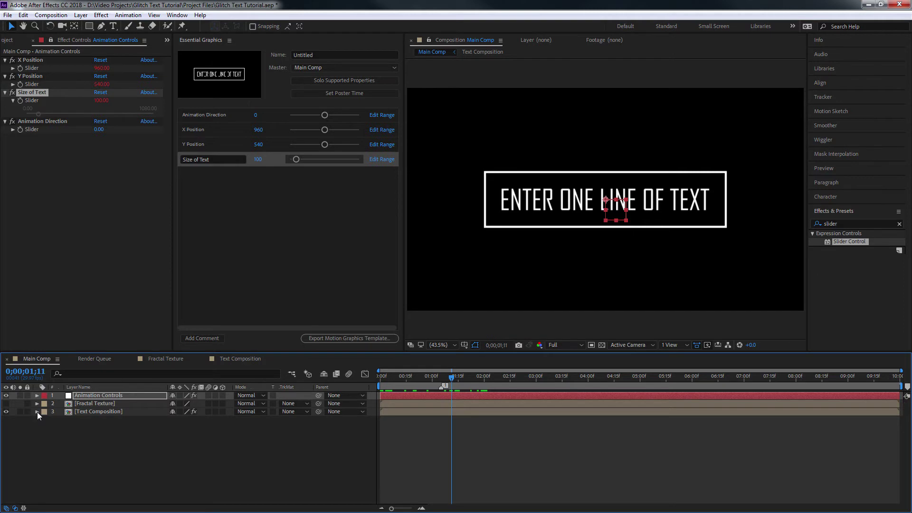
pyautogui.click(37, 412)
pyautogui.click(108, 411)
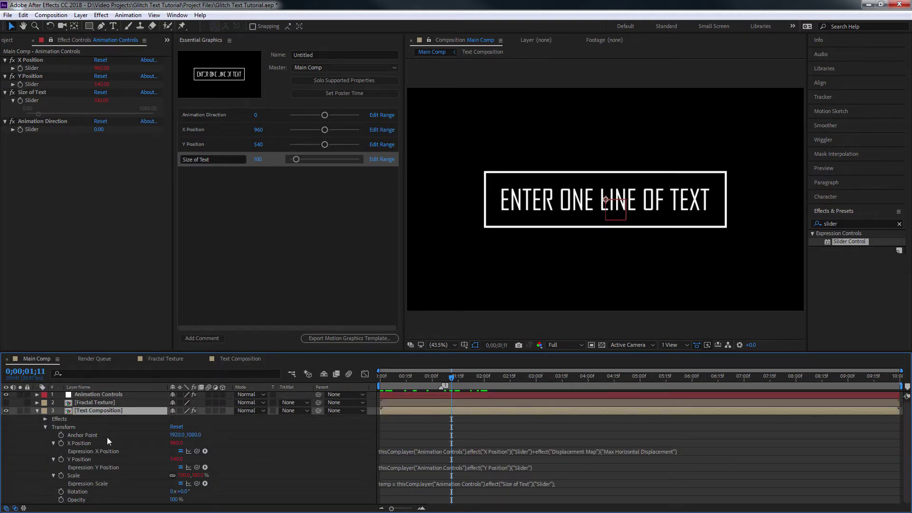
pyautogui.click(46, 428)
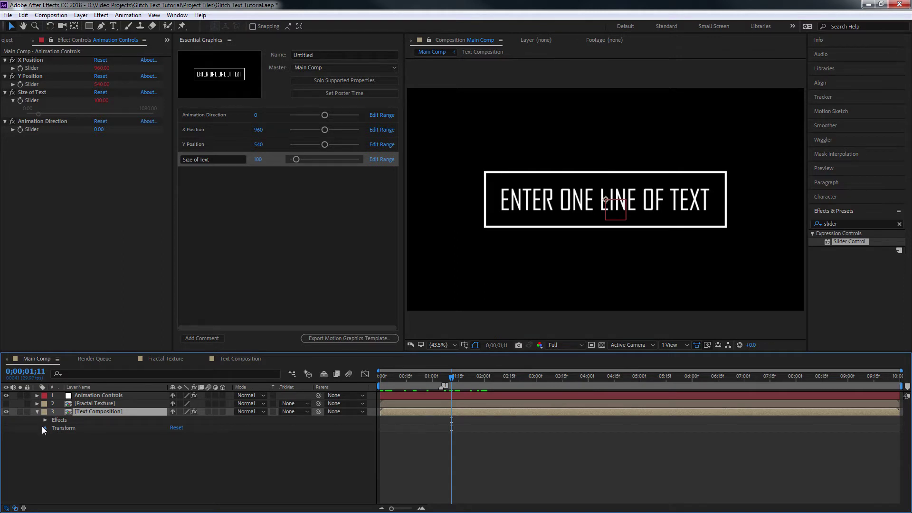
pyautogui.click(44, 427)
pyautogui.click(87, 405)
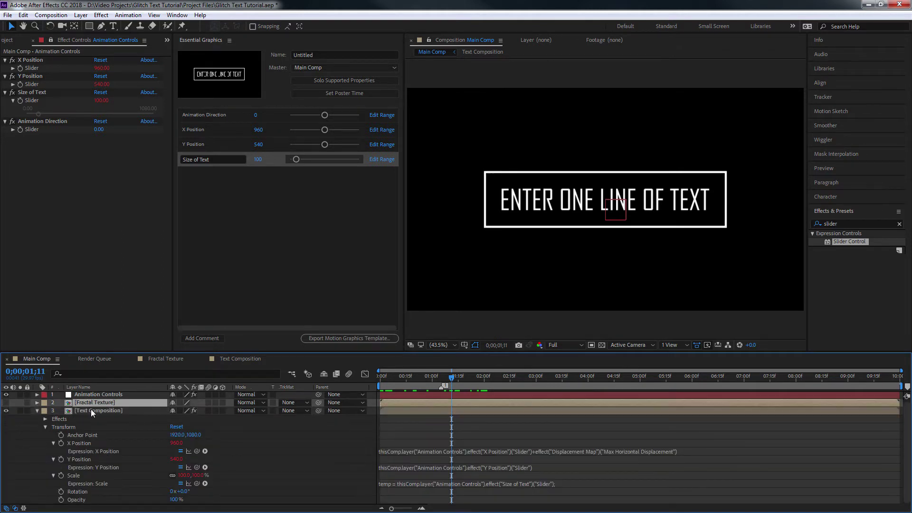
pyautogui.doubleClick(94, 409)
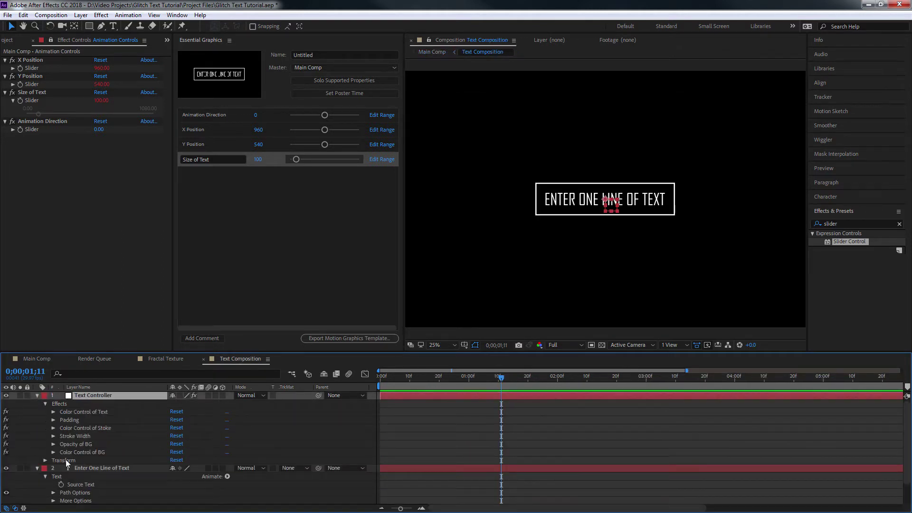
# - Add the Source Text control named 'Source Text' with default text 'Enter Text Here'
pyautogui.click(84, 484)
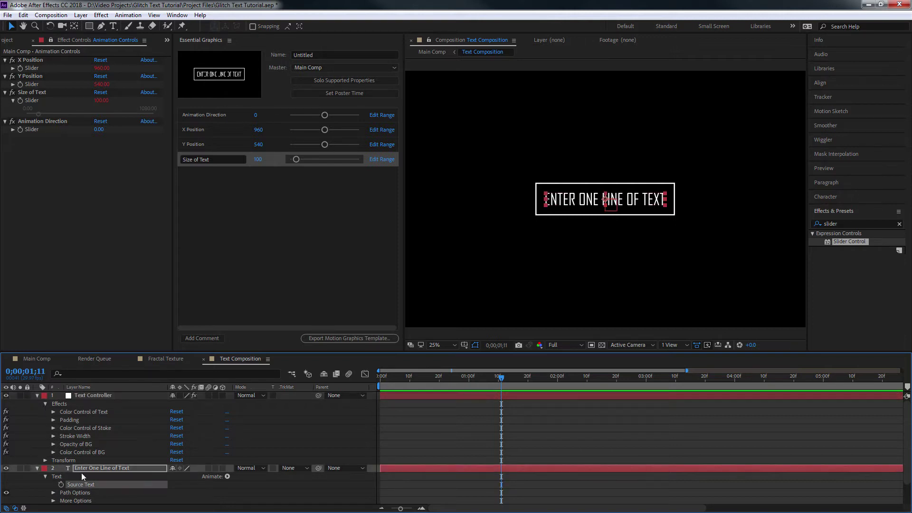
pyautogui.click(38, 396)
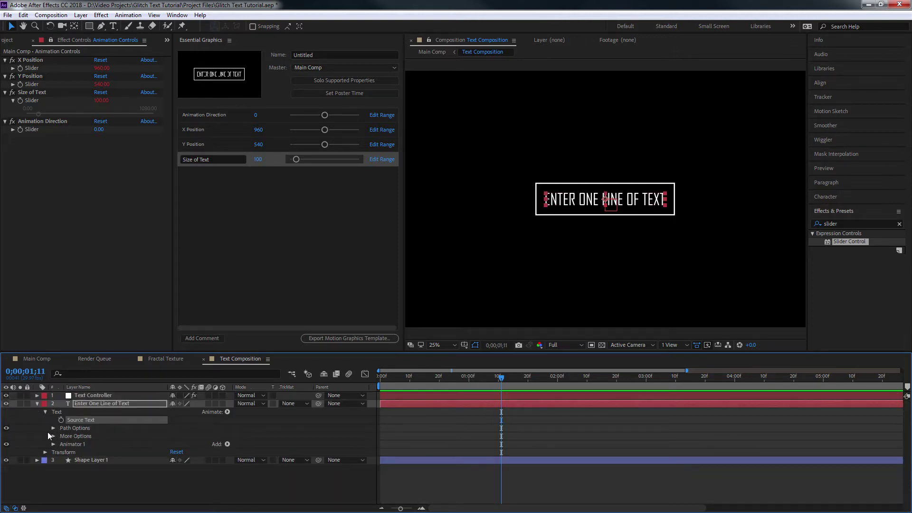
pyautogui.moveTo(79, 421); pyautogui.dragTo(220, 111)
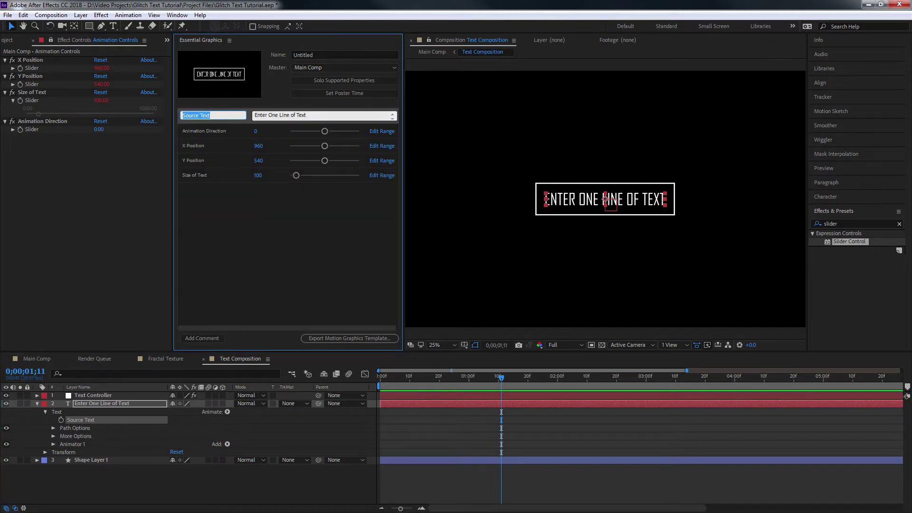
pyautogui.write('Source Text')
pyautogui.press('Return')
pyautogui.moveTo(316, 115); pyautogui.dragTo(62, 101)
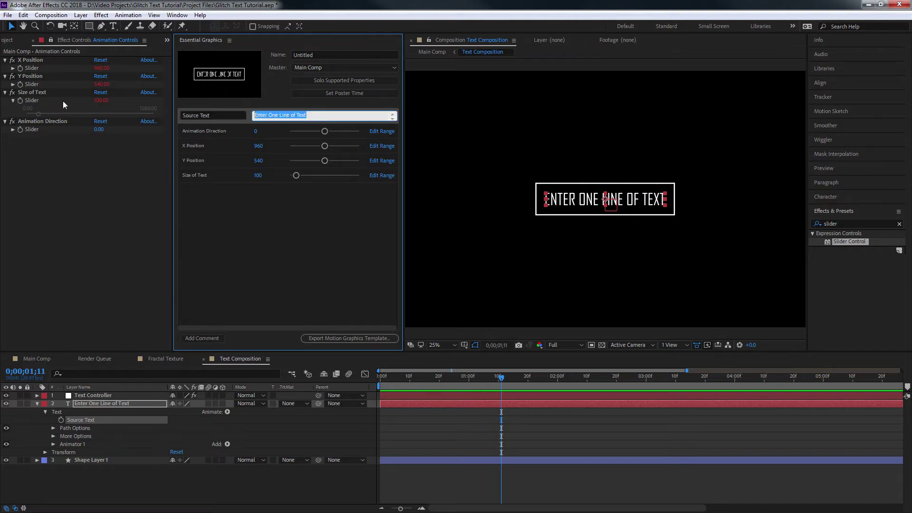
pyautogui.write('Enter Text Here')
pyautogui.press('Return')
# - Add a template comment reading 'Enter one line of text'
pyautogui.click(277, 246)
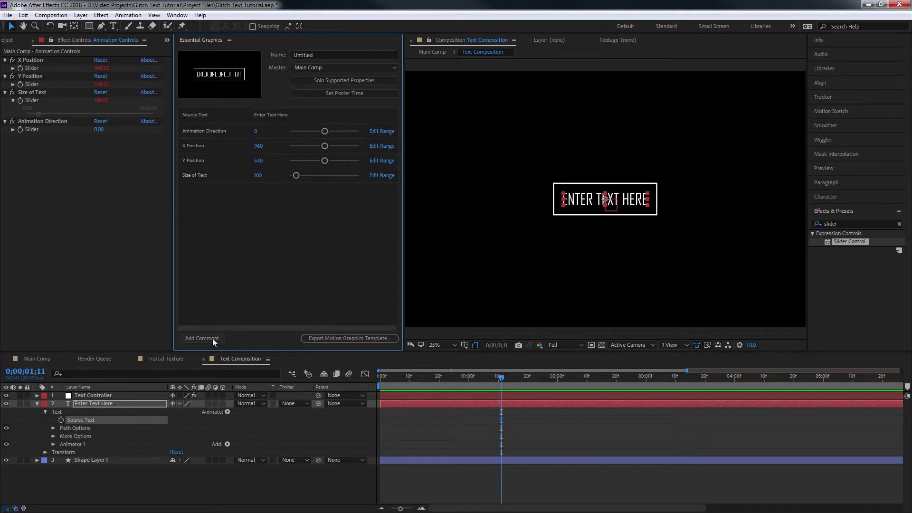
pyautogui.click(212, 338)
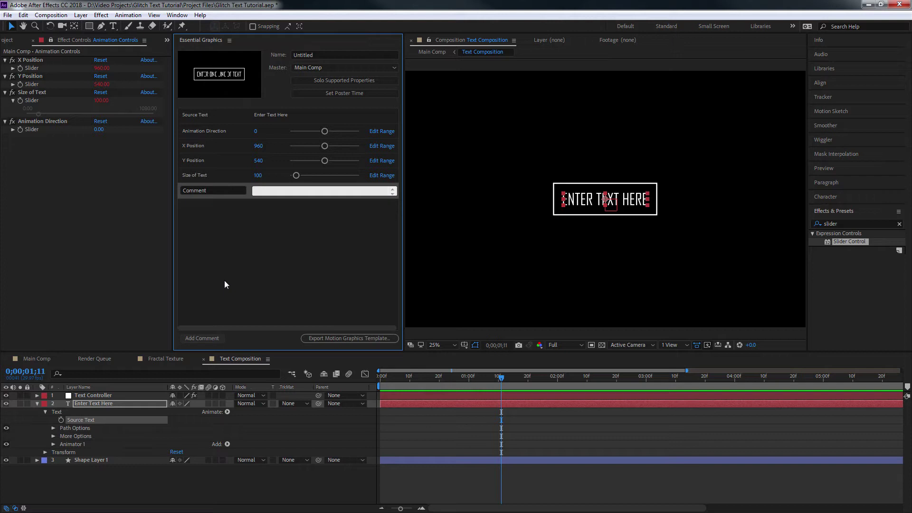
pyautogui.click(285, 191)
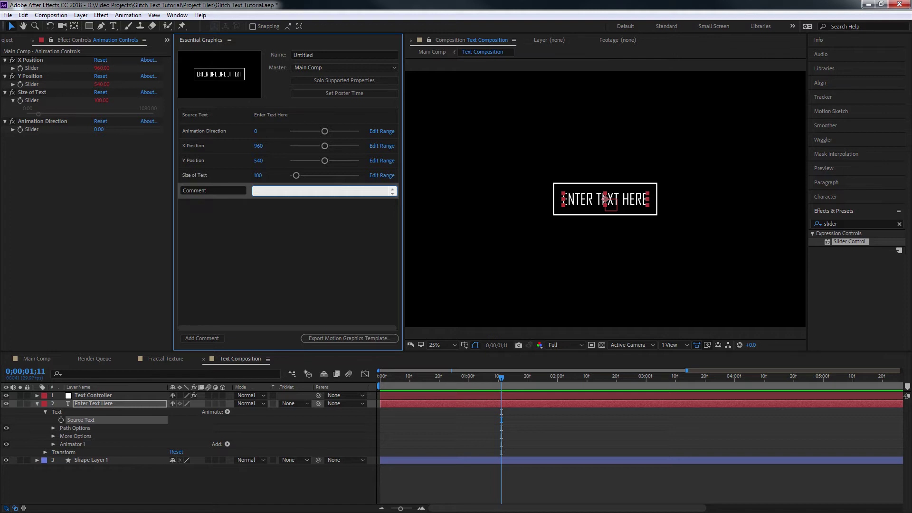
pyautogui.write('Enter')
pyautogui.write('text here')
pyautogui.press('BackSpace')
pyautogui.press('BackSpace')
pyautogui.press('BackSpace')
pyautogui.press('BackSpace')
pyautogui.press('BackSpace')
pyautogui.press('BackSpace')
pyautogui.press('BackSpace')
pyautogui.press('BackSpace')
pyautogui.press('BackSpace')
pyautogui.write('one line of text')
pyautogui.click(293, 226)
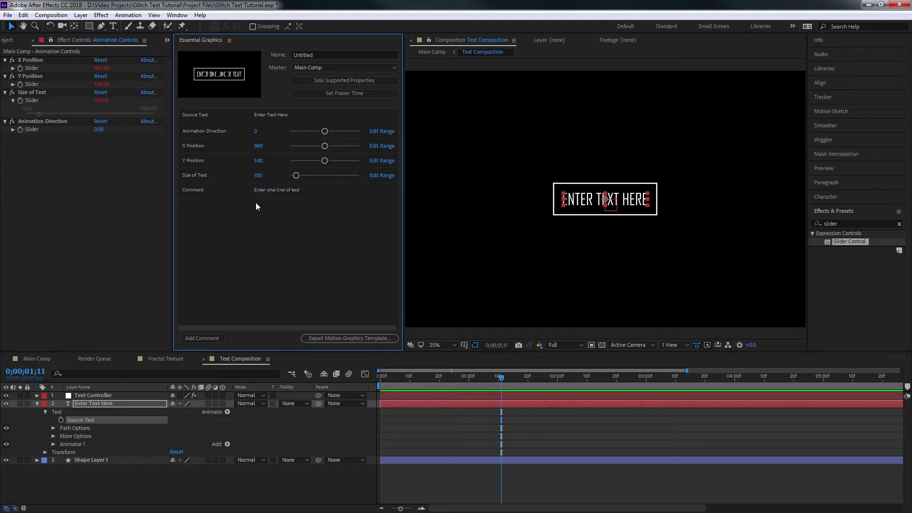
# - Move the comment directly below Source Text and return the playhead to the start
pyautogui.moveTo(242, 119); pyautogui.dragTo(242, 124)
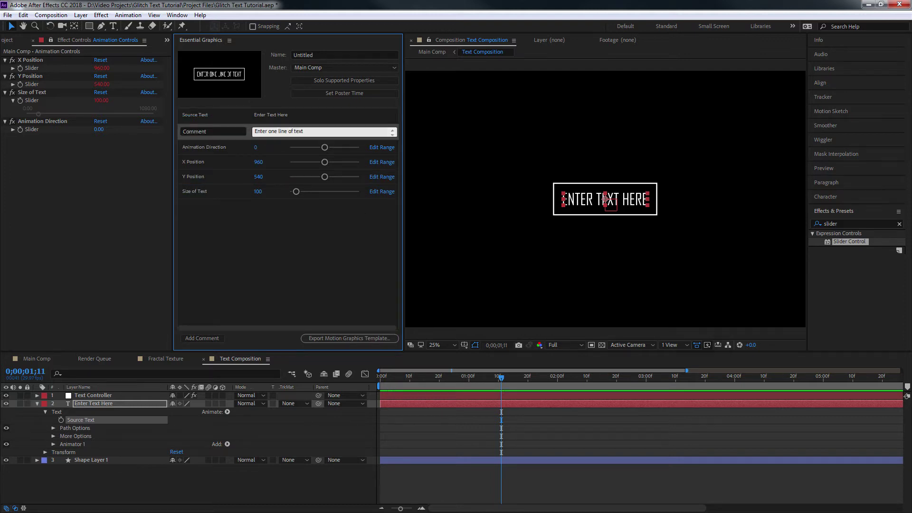
pyautogui.click(456, 380)
pyautogui.press('Home')
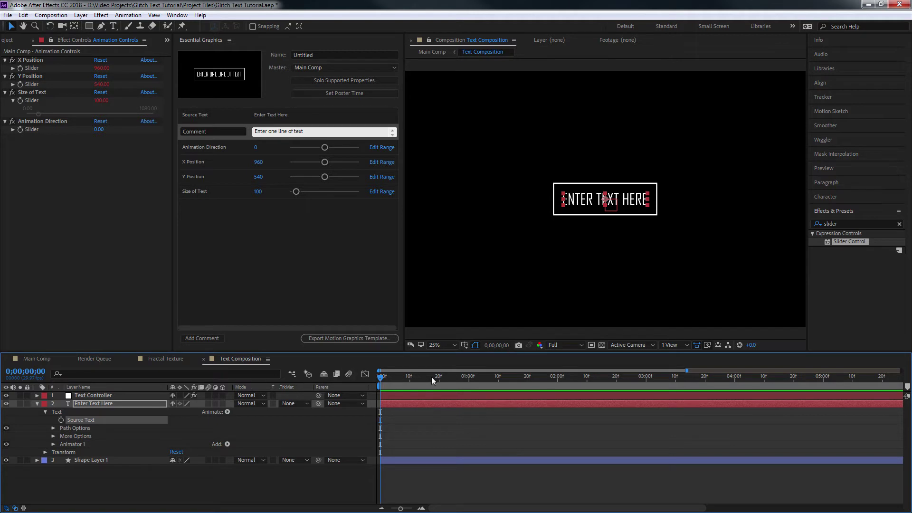
pyautogui.click(101, 396)
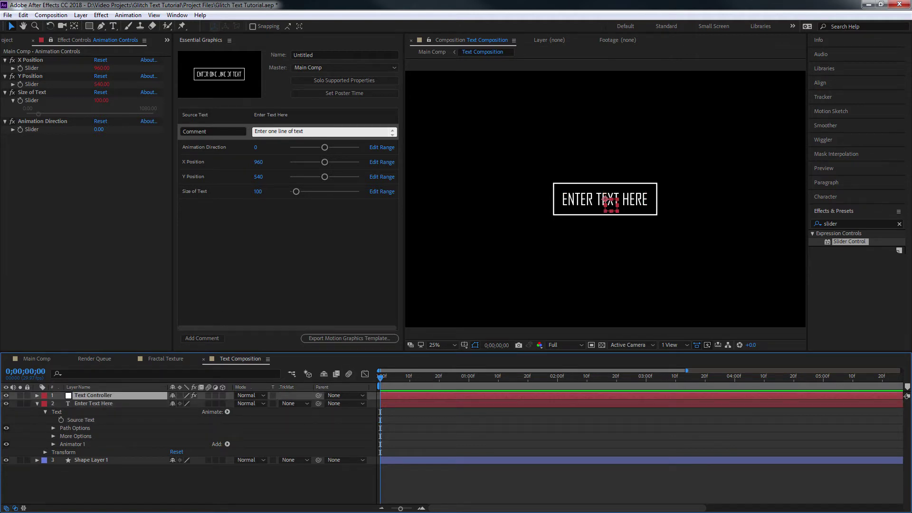
pyautogui.click(292, 118)
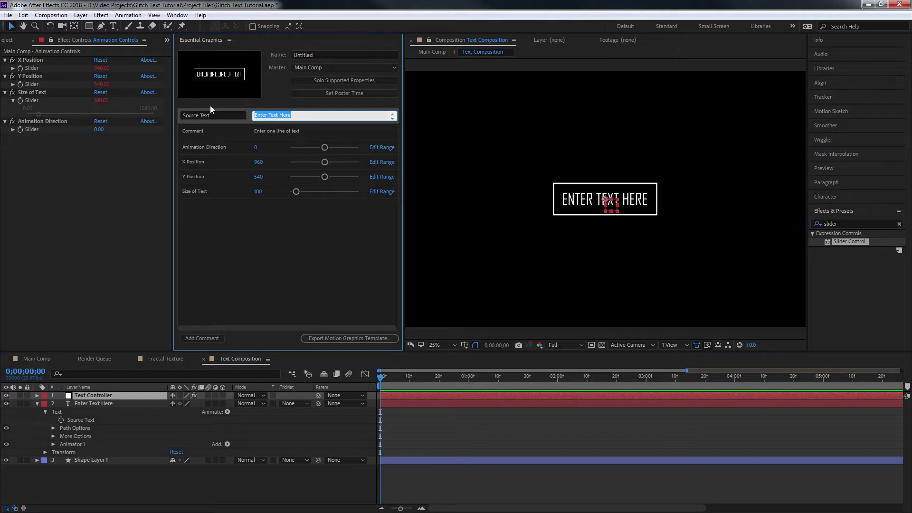
pyautogui.write('Jon Jags Nee')
pyautogui.click(210, 105)
pyautogui.click(281, 116)
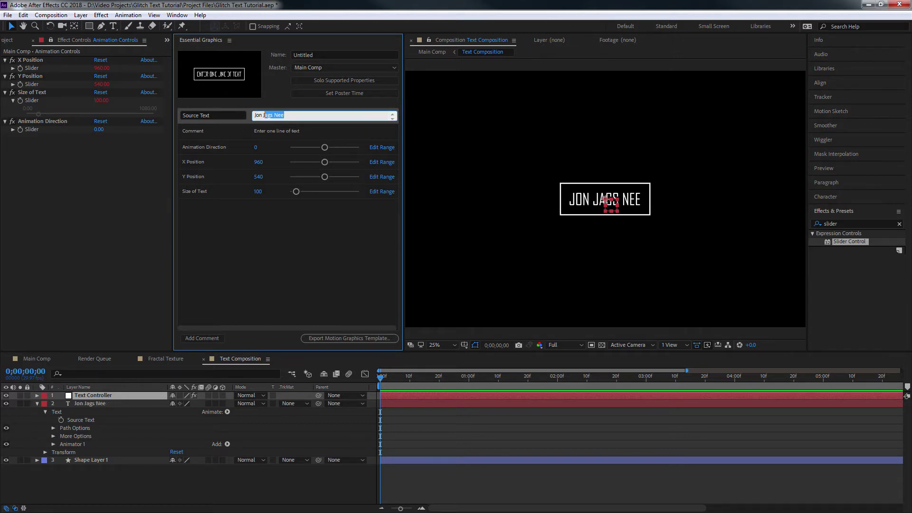
pyautogui.write('Enter Text here')
pyautogui.press('BackSpace')
pyautogui.press('BackSpace')
pyautogui.press('BackSpace')
pyautogui.press('BackSpace')
pyautogui.write('Here')
pyautogui.click(141, 110)
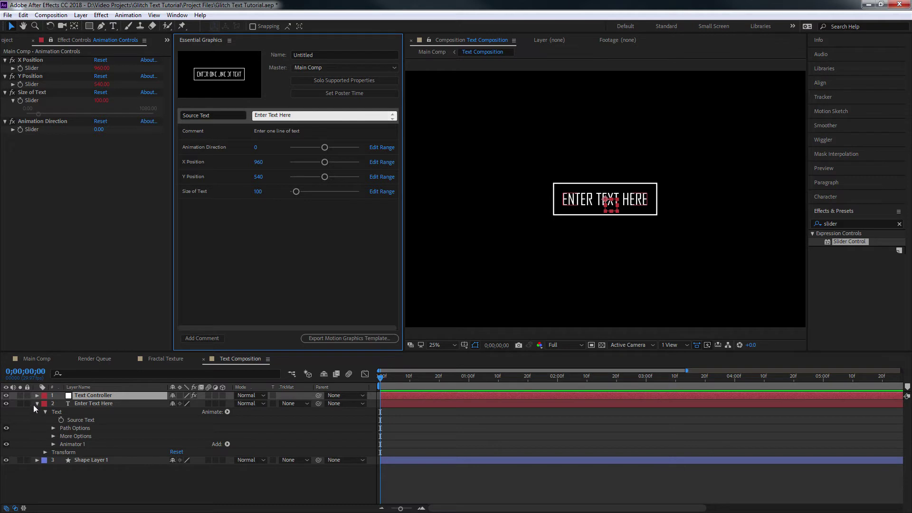
# - Reveal and select the Text Controller layer's Opacity of BG slider
pyautogui.click(81, 395)
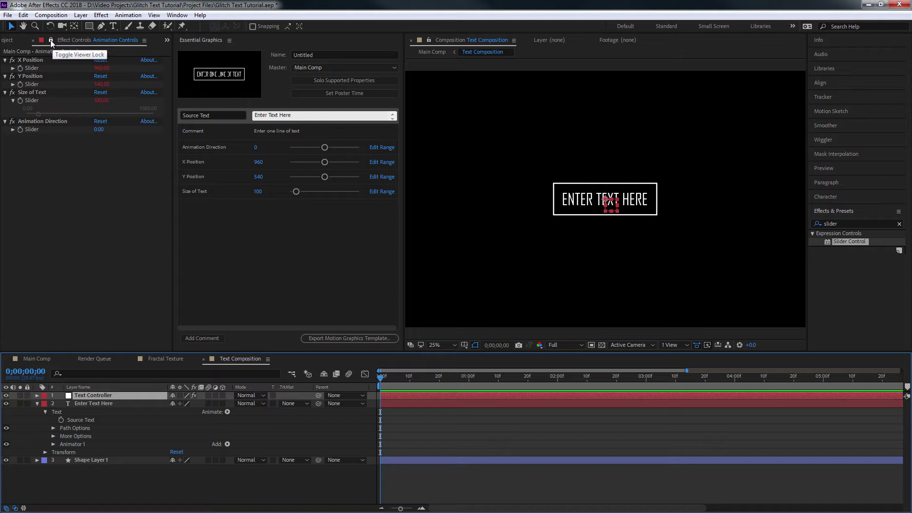
pyautogui.click(50, 39)
pyautogui.click(108, 395)
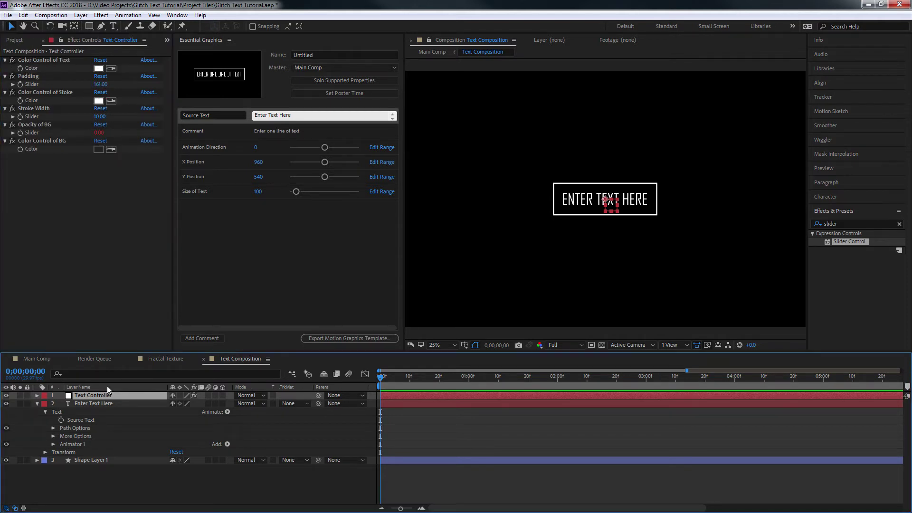
pyautogui.click(35, 74)
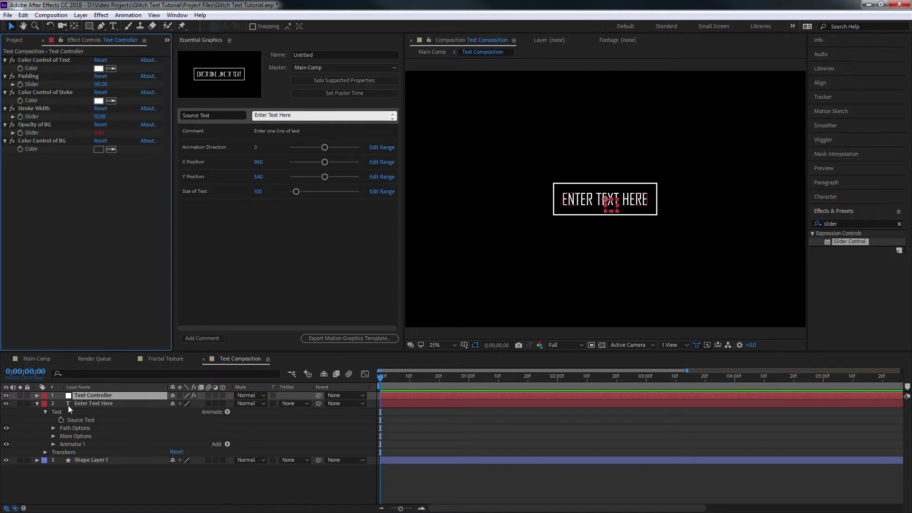
pyautogui.press('e')
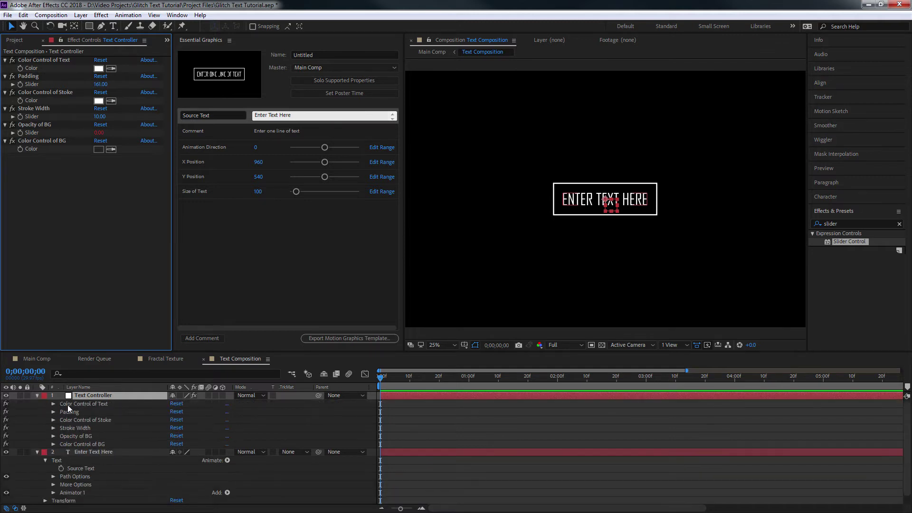
pyautogui.press('e')
pyautogui.press('e')
pyautogui.press('e')
pyautogui.press('e')
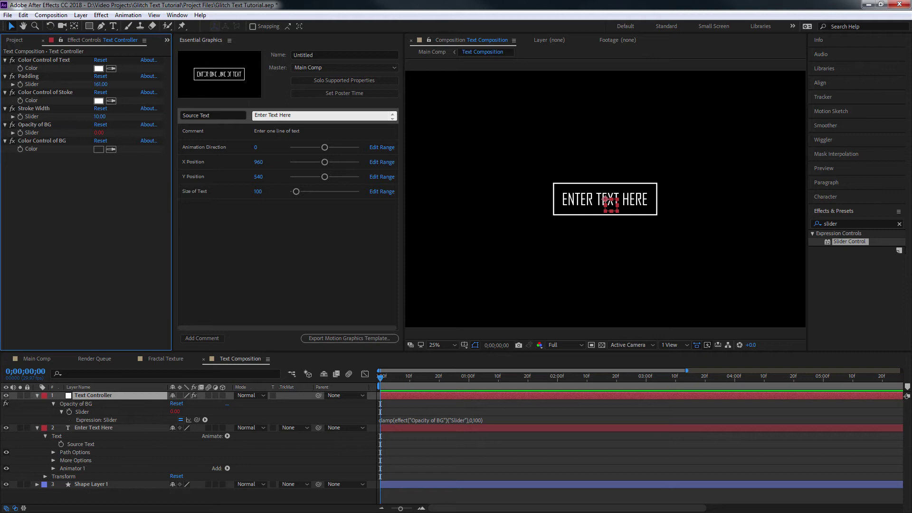
pyautogui.click(83, 412)
# - Add the Opacity of BG slider as a template control named 'Background Opacity'
pyautogui.moveTo(141, 377); pyautogui.dragTo(216, 212)
pyautogui.click(221, 207)
pyautogui.write('Background Opacity')
pyautogui.press('Return')
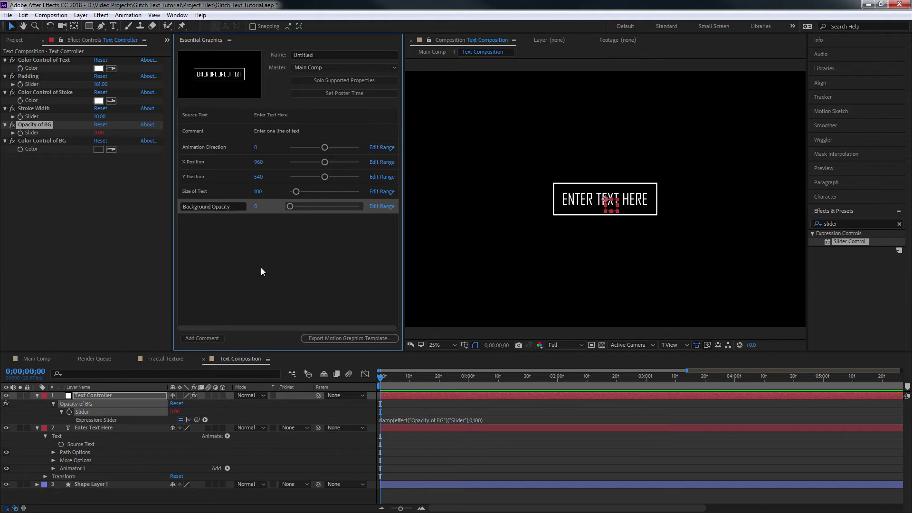
pyautogui.click(261, 271)
# - Add the comment '0 is Off and 100 is On' below Background Opacity
pyautogui.click(210, 338)
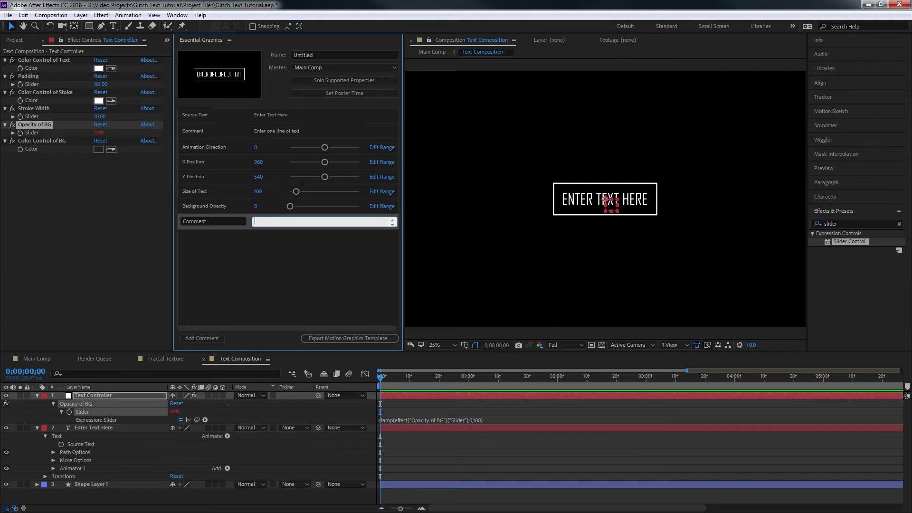
pyautogui.write('0 is Off and 100 is On')
pyautogui.click(261, 273)
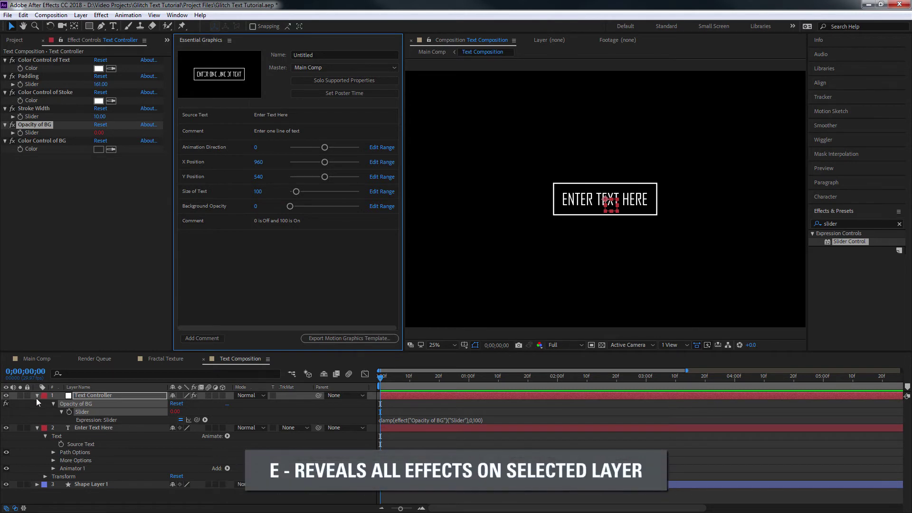
pyautogui.press('e')
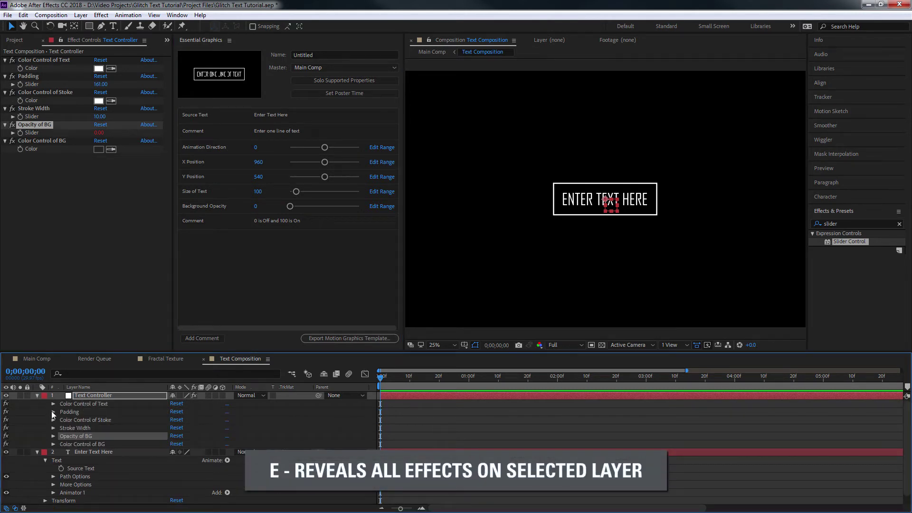
# - Add the text colour property as a 'Text Color' template control
pyautogui.click(52, 403)
pyautogui.moveTo(77, 411); pyautogui.dragTo(212, 128)
pyautogui.write('Text Color')
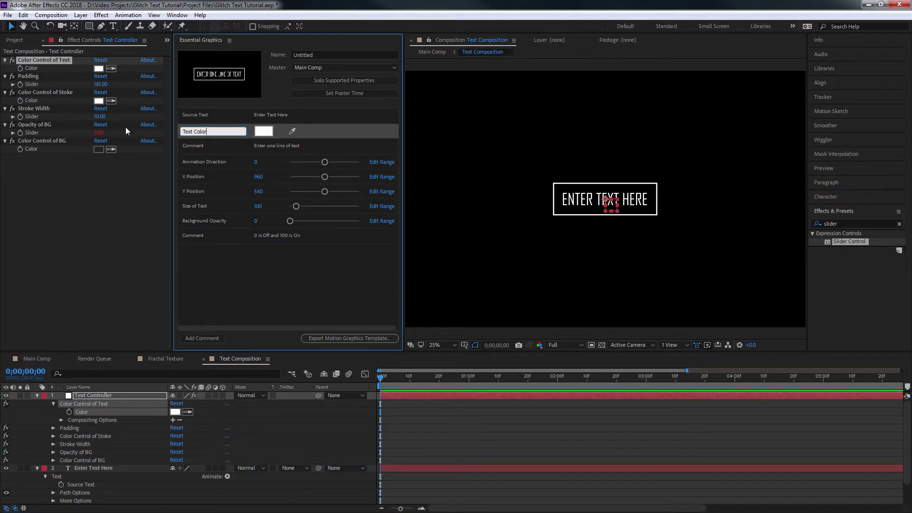
pyautogui.press('Return')
# - Add the Padding effect's slider as a template control named 'Padding'
pyautogui.click(52, 428)
pyautogui.moveTo(76, 435); pyautogui.dragTo(199, 155)
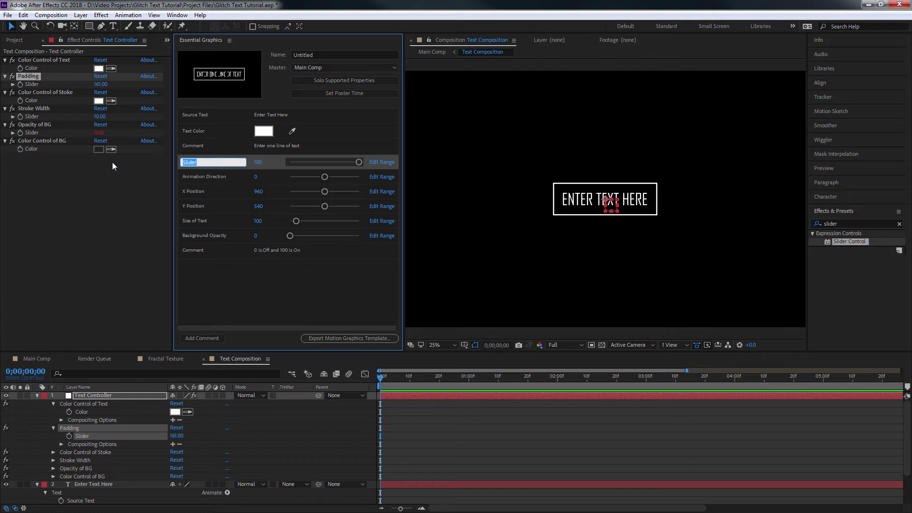
pyautogui.write('Padding')
pyautogui.press('Return')
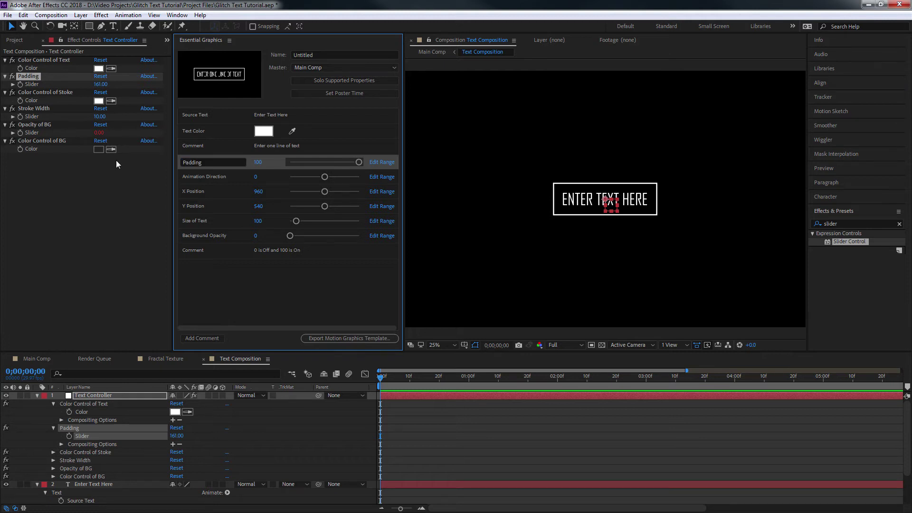
# - Widen the Padding slider range to a 1900 maximum and set Padding to 200
pyautogui.click(381, 162)
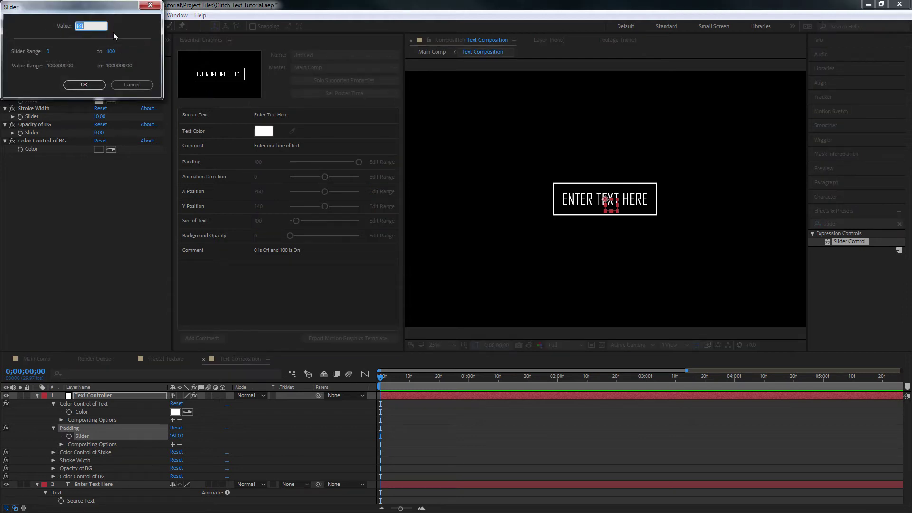
pyautogui.click(110, 51)
pyautogui.write('19')
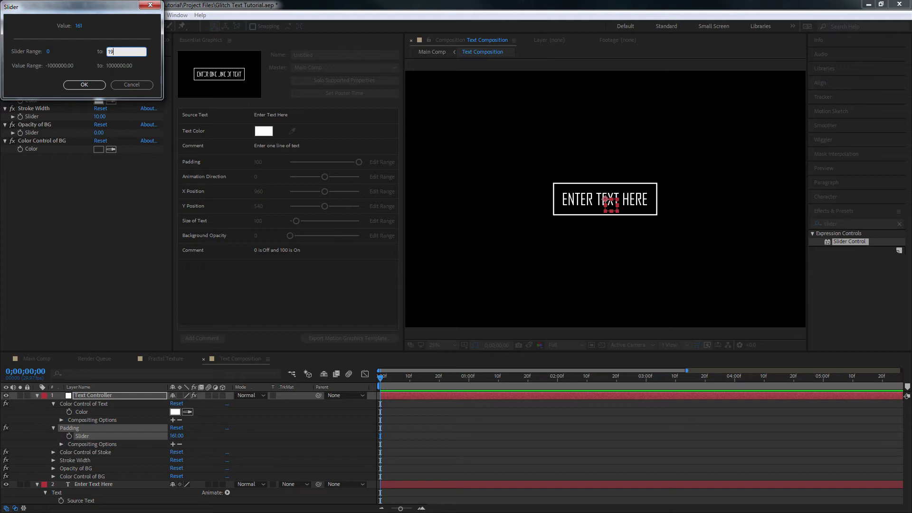
pyautogui.write('00')
pyautogui.press('Return')
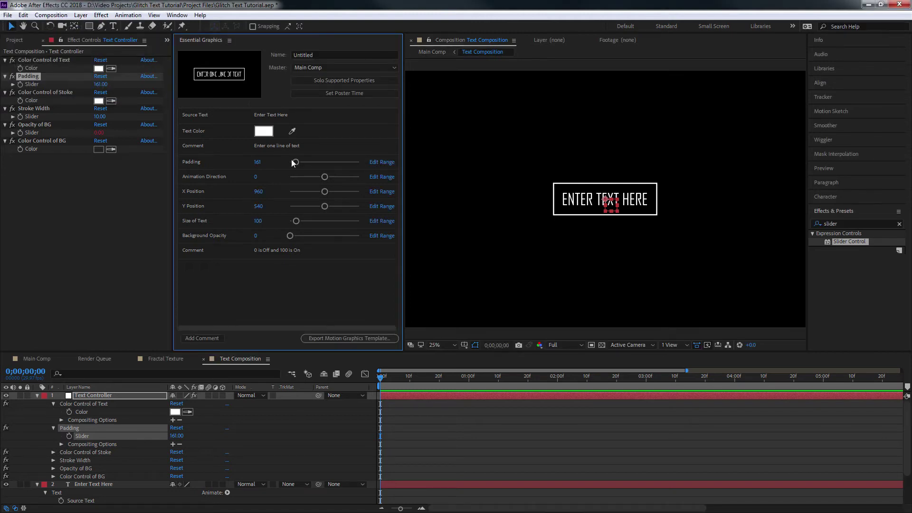
pyautogui.moveTo(293, 163); pyautogui.dragTo(412, 170)
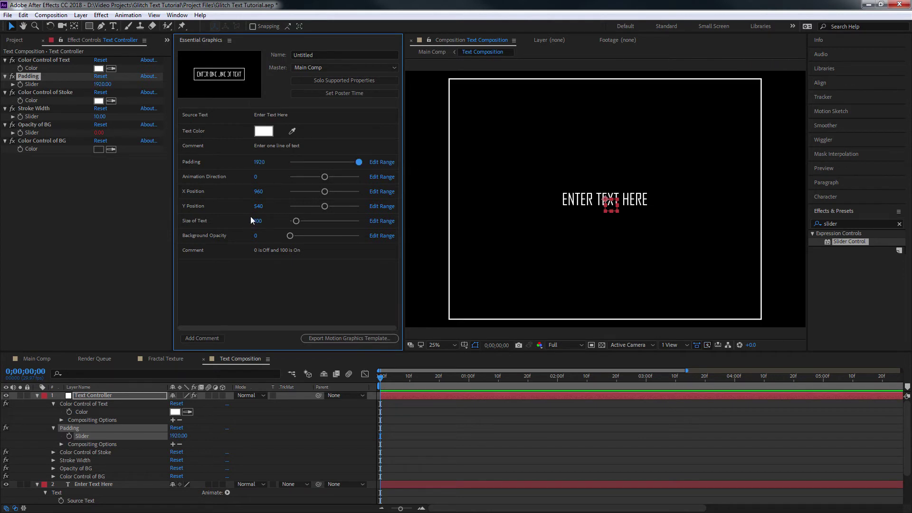
pyautogui.moveTo(359, 162); pyautogui.dragTo(421, 169)
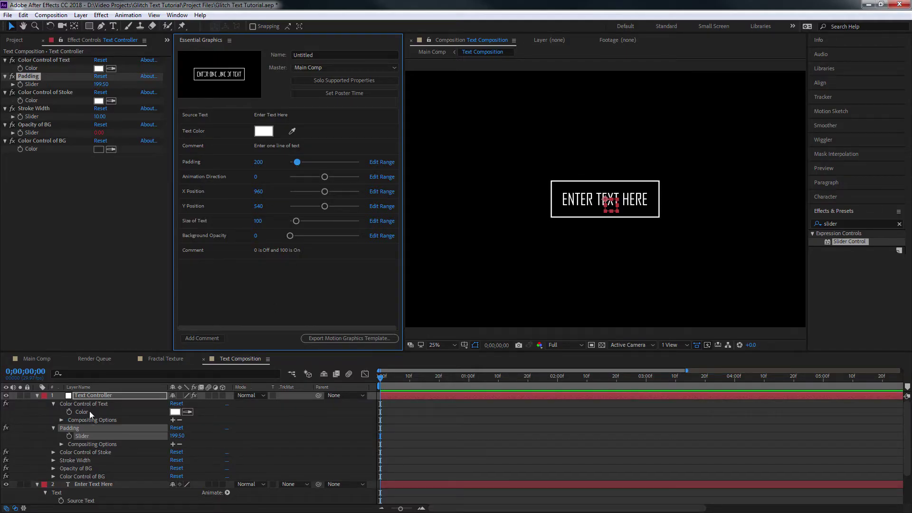
# - Add the stroke colour as 'Stroke Color' and place it just above Padding
pyautogui.click(53, 451)
pyautogui.moveTo(80, 460); pyautogui.dragTo(205, 167)
pyautogui.click(189, 176)
pyautogui.write('Stroke Color')
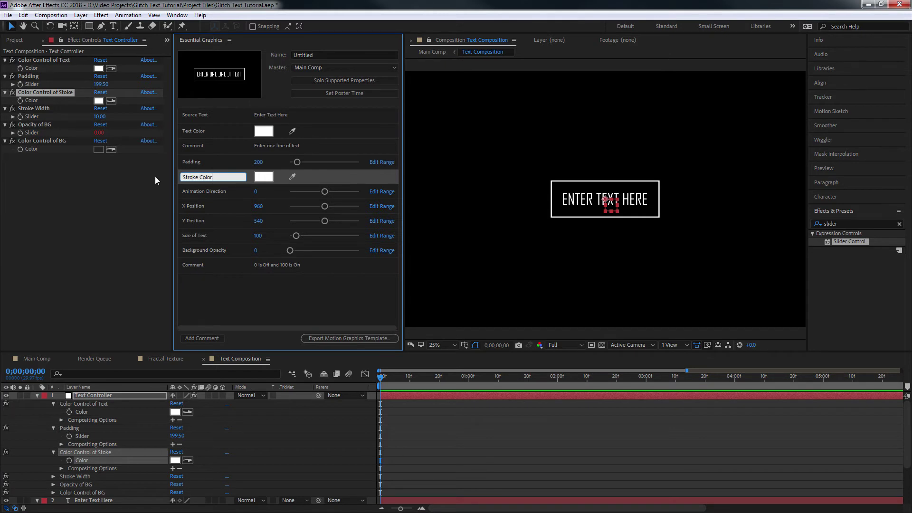
pyautogui.press('Return')
pyautogui.moveTo(249, 177); pyautogui.dragTo(246, 147)
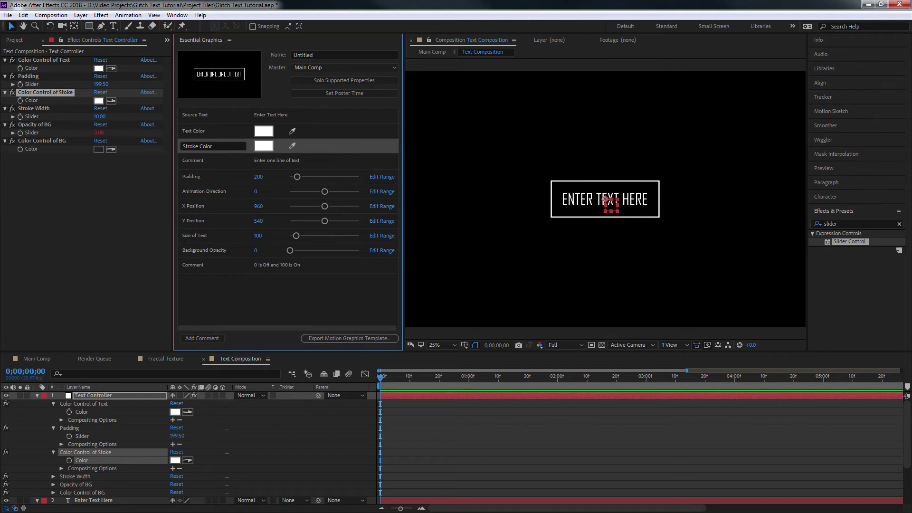
pyautogui.moveTo(246, 157)
pyautogui.mouseDown()
pyautogui.moveTo(243, 169)
pyautogui.moveTo(236, 161)
pyautogui.moveTo(249, 164)
pyautogui.mouseUp()
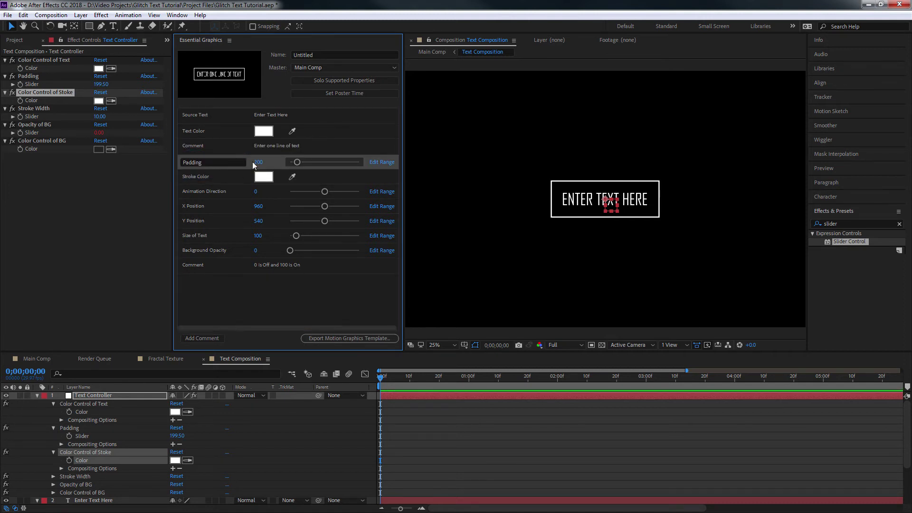
# - Add the Stroke Width slider as a template control named 'Stroke Width'
pyautogui.click(73, 476)
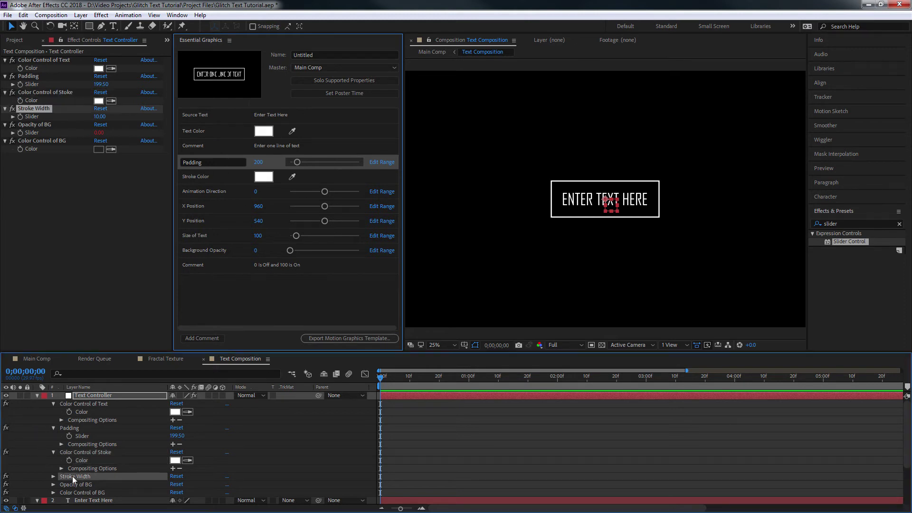
pyautogui.click(50, 476)
pyautogui.moveTo(83, 483)
pyautogui.mouseDown()
pyautogui.moveTo(175, 327)
pyautogui.moveTo(204, 154)
pyautogui.moveTo(224, 157)
pyautogui.mouseUp()
pyautogui.write('Stroke Width')
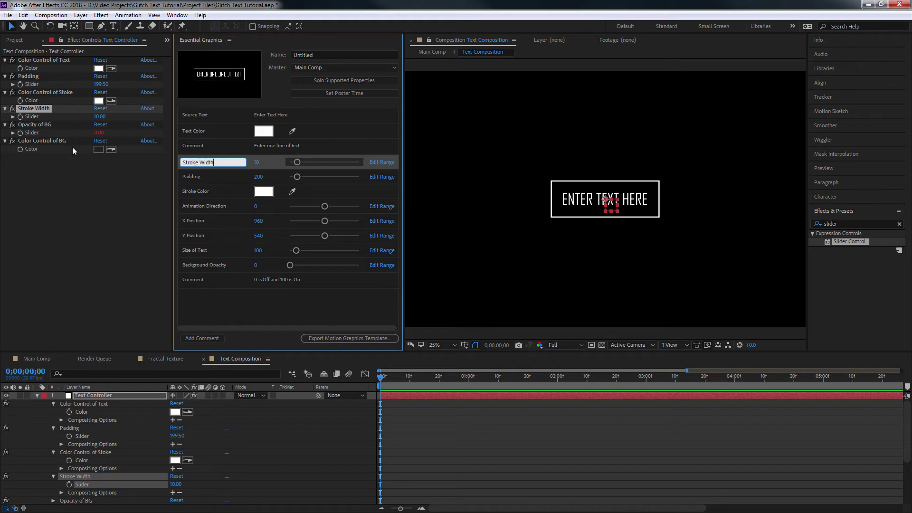
pyautogui.press('Return')
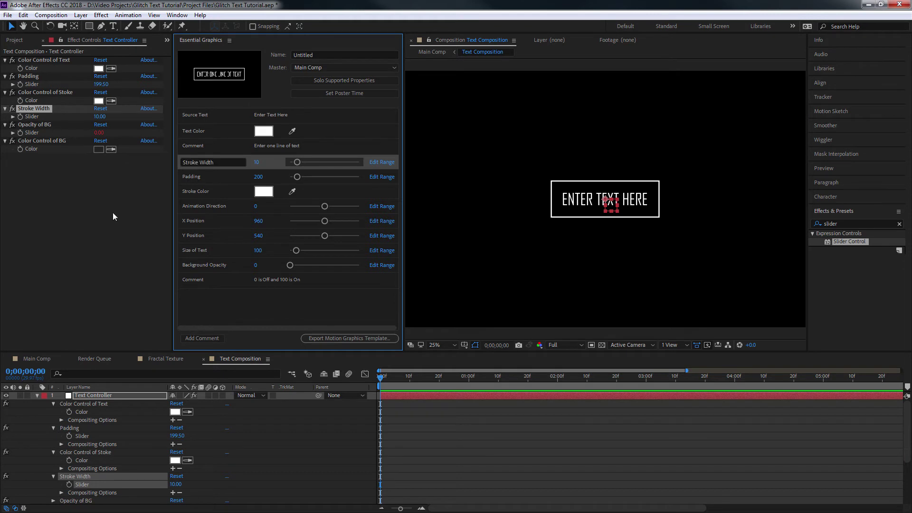
pyautogui.scroll(-3, 80, 464)
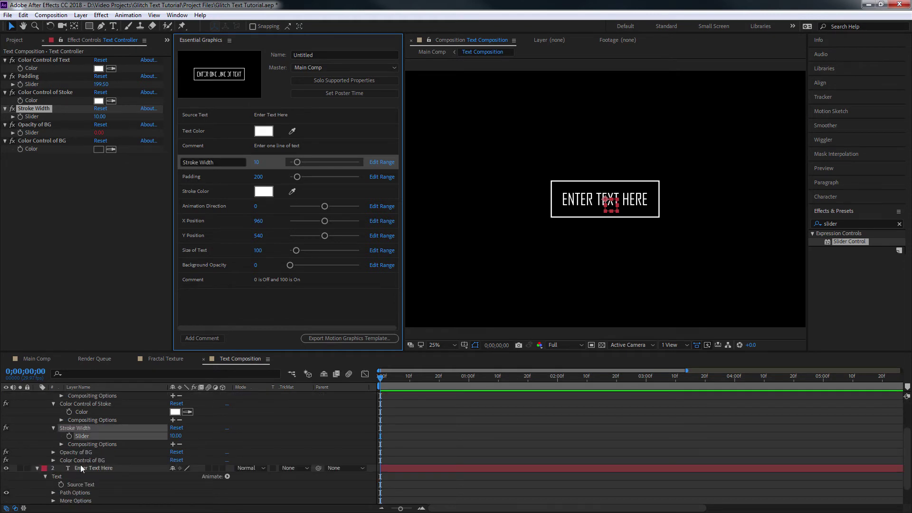
# - Add the Color Control of BG colour as a 'Background Color' template control
pyautogui.click(52, 452)
pyautogui.click(53, 475)
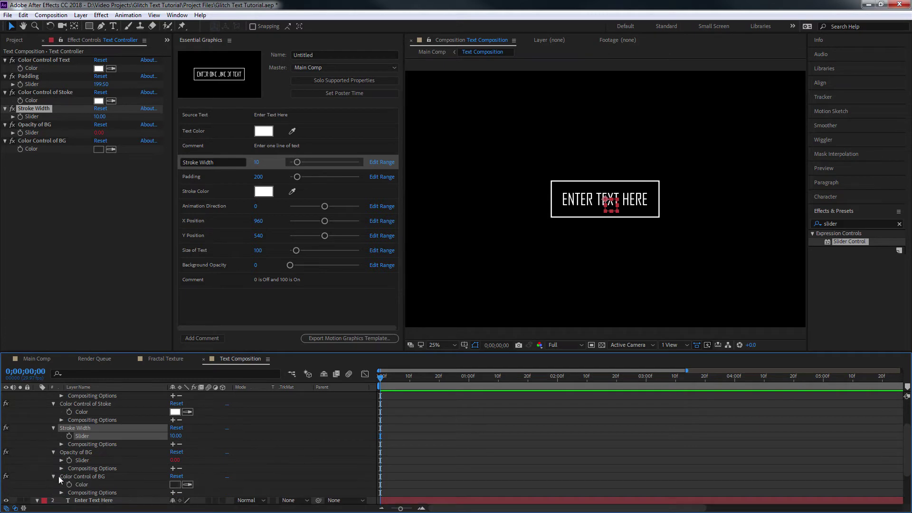
pyautogui.moveTo(83, 484)
pyautogui.mouseDown()
pyautogui.moveTo(214, 194)
pyautogui.moveTo(212, 205)
pyautogui.mouseUp()
pyautogui.click(211, 206)
pyautogui.write('Bac')
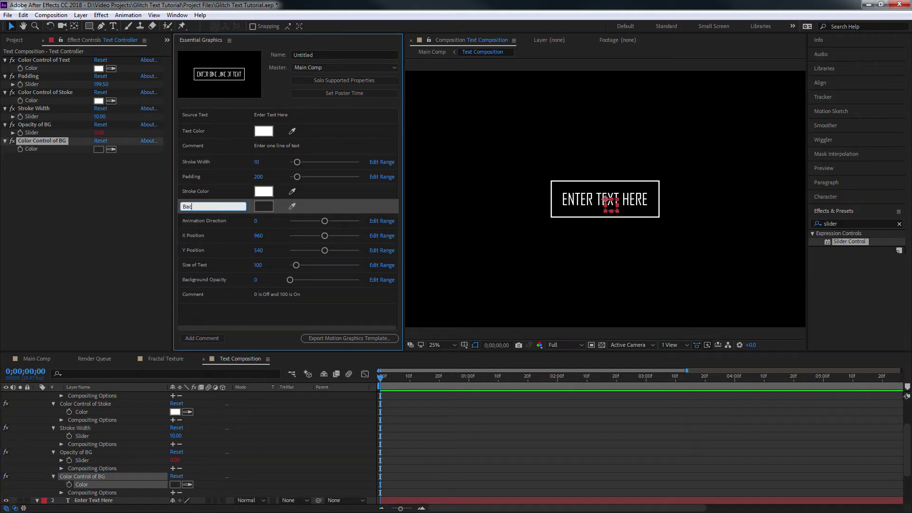
pyautogui.write('kground Color')
pyautogui.press('Return')
# - Widen the Stroke Width slider range to a 1550 maximum
pyautogui.click(381, 162)
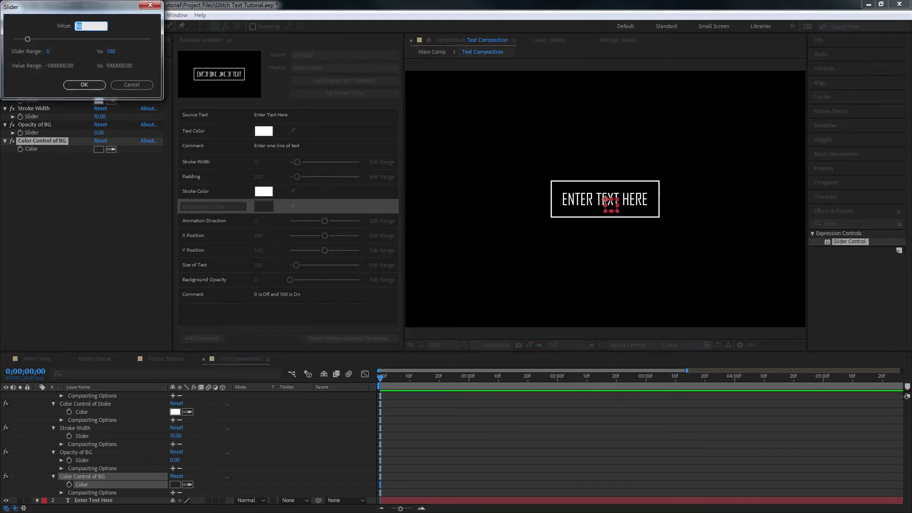
pyautogui.click(132, 85)
pyautogui.moveTo(296, 162); pyautogui.dragTo(419, 176)
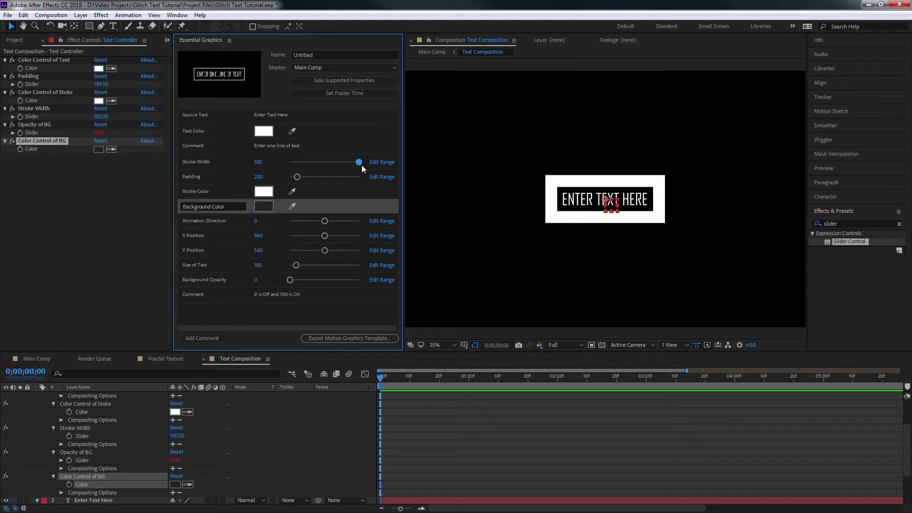
pyautogui.click(382, 162)
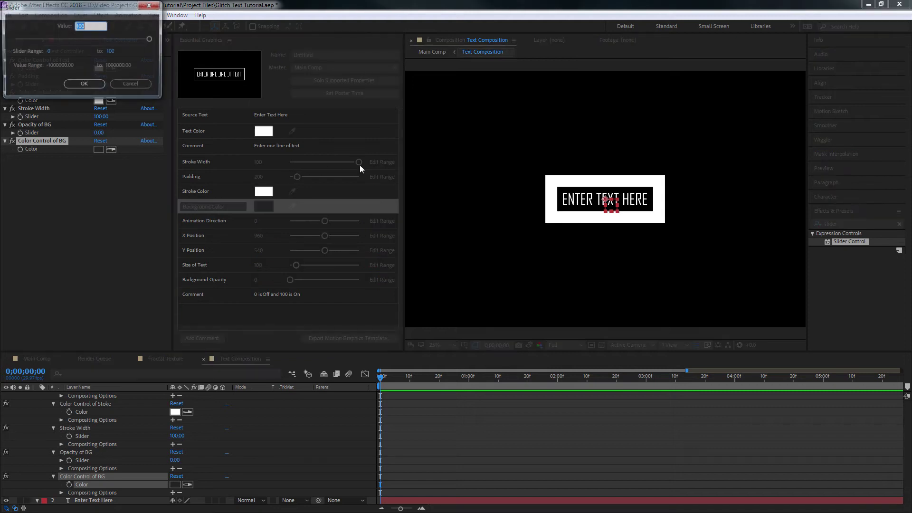
pyautogui.click(112, 52)
pyautogui.write('15')
pyautogui.write('50')
pyautogui.press('Return')
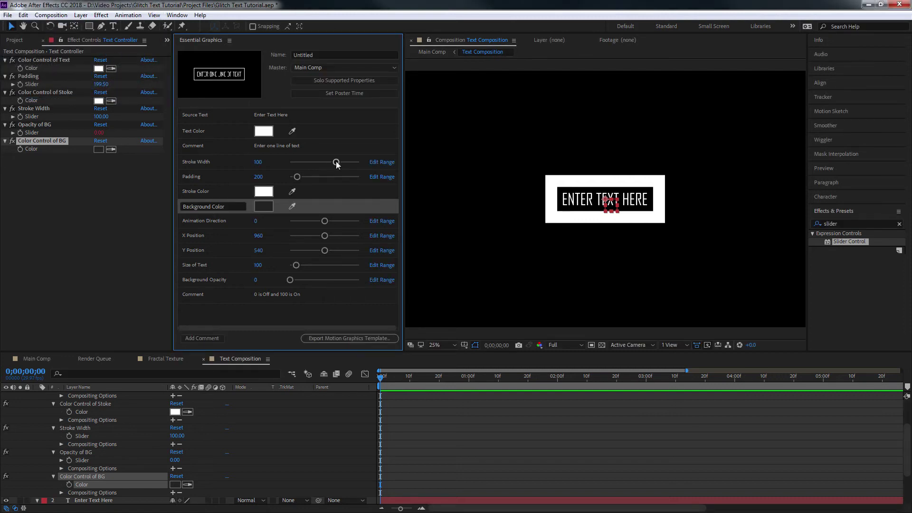
# - Set Stroke Width to 10 and Padding to 100
pyautogui.click(248, 164)
pyautogui.click(258, 162)
pyautogui.write('10')
pyautogui.press('Return')
pyautogui.click(259, 177)
pyautogui.write('100')
pyautogui.press('Return')
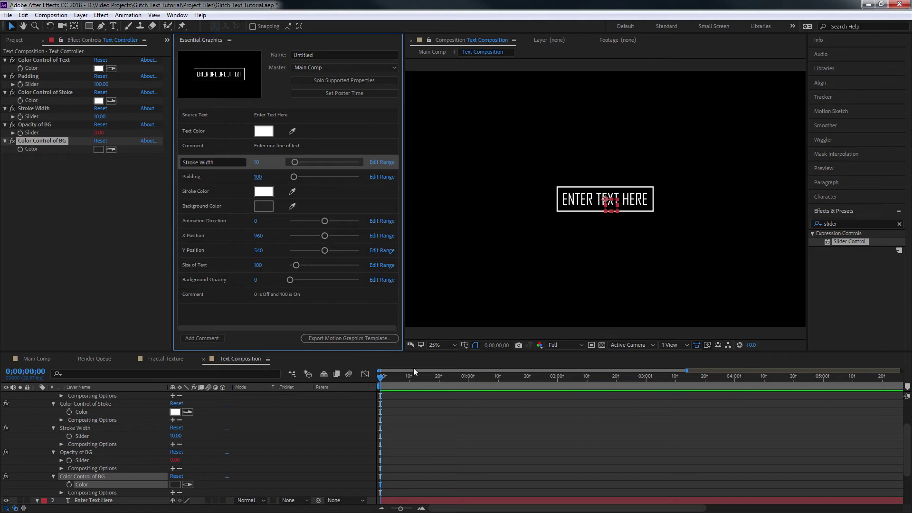
# - Switch to Main Comp and play a preview of the glitch text
pyautogui.moveTo(400, 378); pyautogui.dragTo(358, 377)
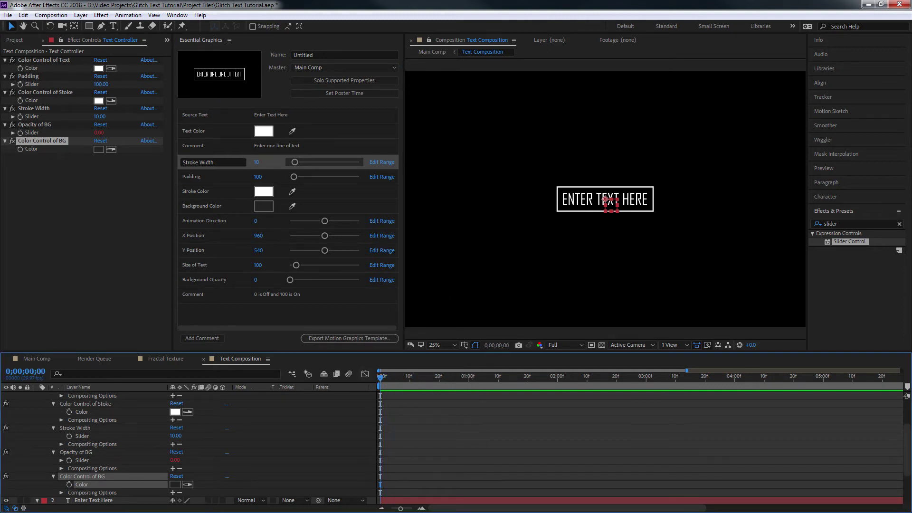
pyautogui.click(431, 52)
pyautogui.press('space')
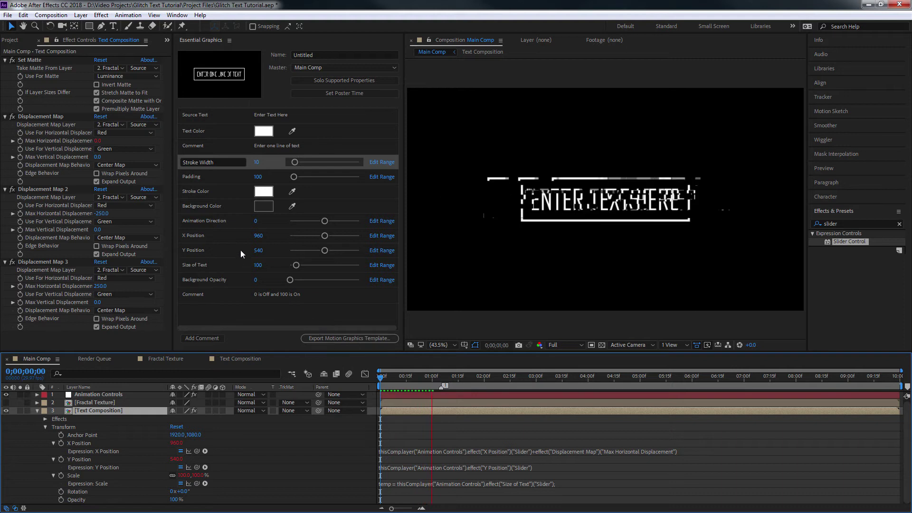
# - Set Animation Direction to -179 and move X and Y Position up under Source Text
pyautogui.moveTo(452, 377); pyautogui.dragTo(430, 377)
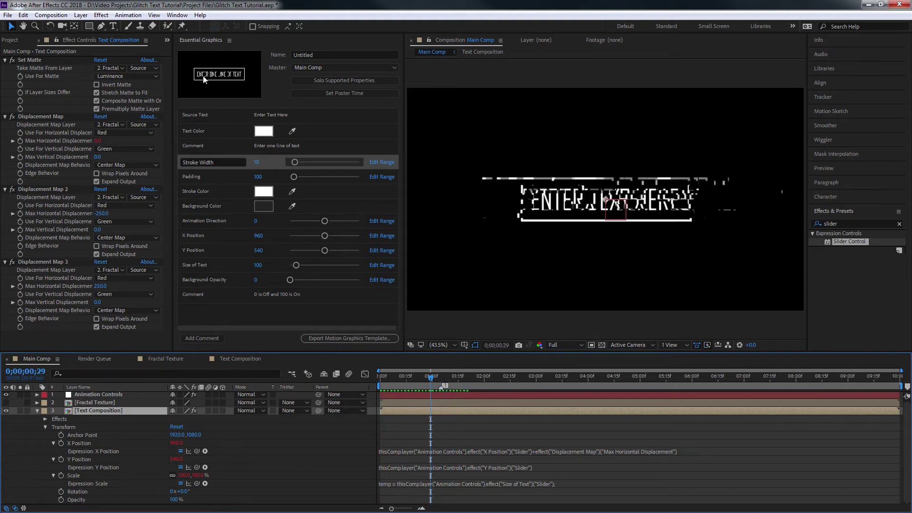
pyautogui.moveTo(323, 222); pyautogui.dragTo(320, 249)
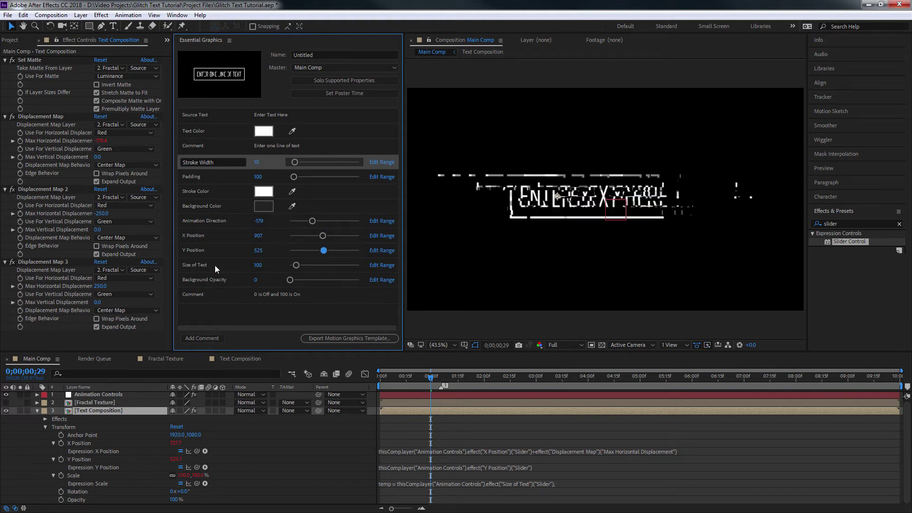
pyautogui.click(214, 234)
pyautogui.moveTo(242, 233); pyautogui.dragTo(241, 129)
pyautogui.moveTo(221, 250); pyautogui.dragTo(231, 152)
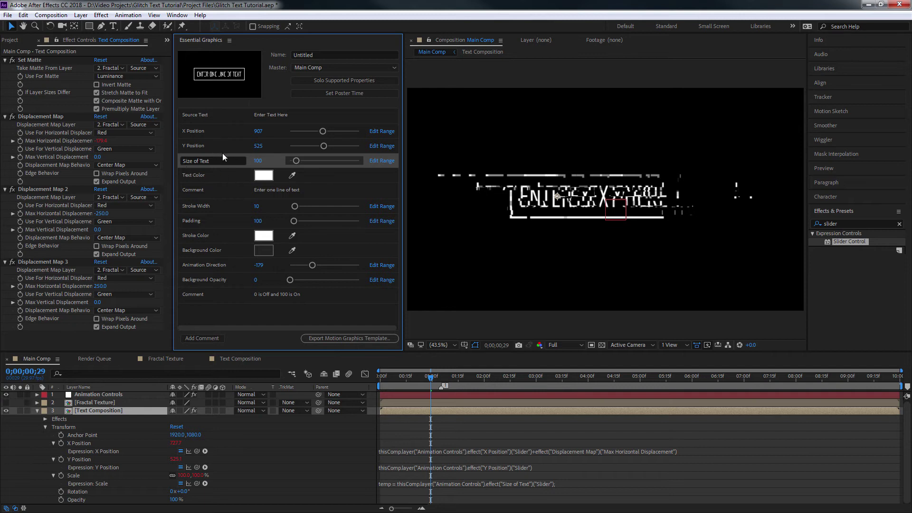
# - Reset Animation Direction to 0 and position to X 960, Y 540, then check Main Comp
pyautogui.click(258, 265)
pyautogui.write('0')
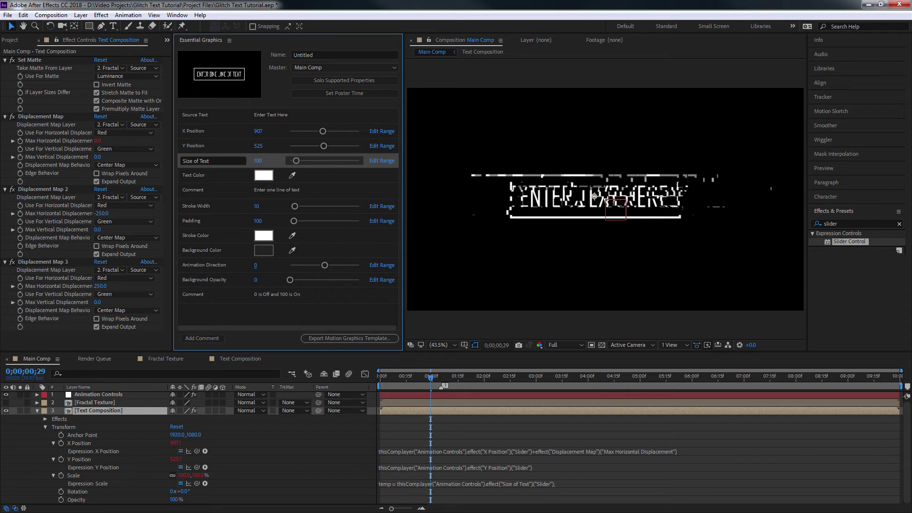
pyautogui.click(258, 131)
pyautogui.write('960')
pyautogui.press('Tab')
pyautogui.write('540')
pyautogui.press('Return')
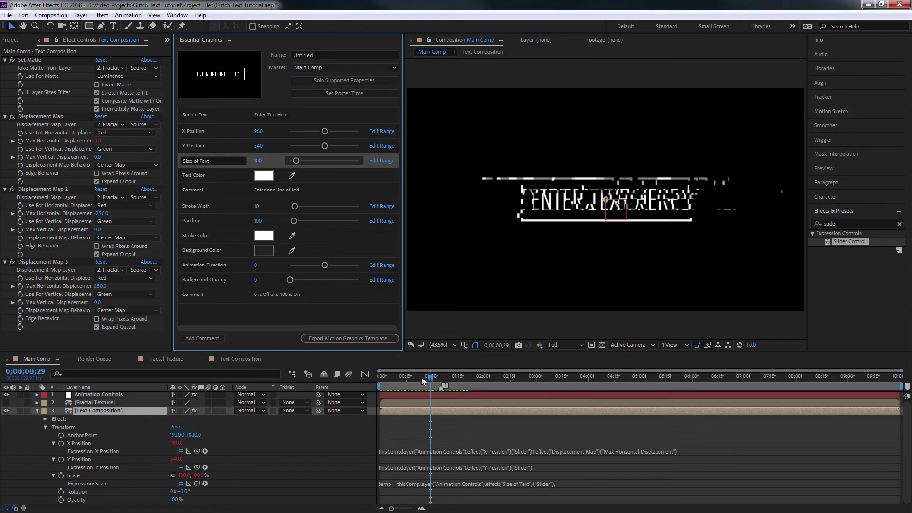
pyautogui.moveTo(439, 380); pyautogui.dragTo(480, 389)
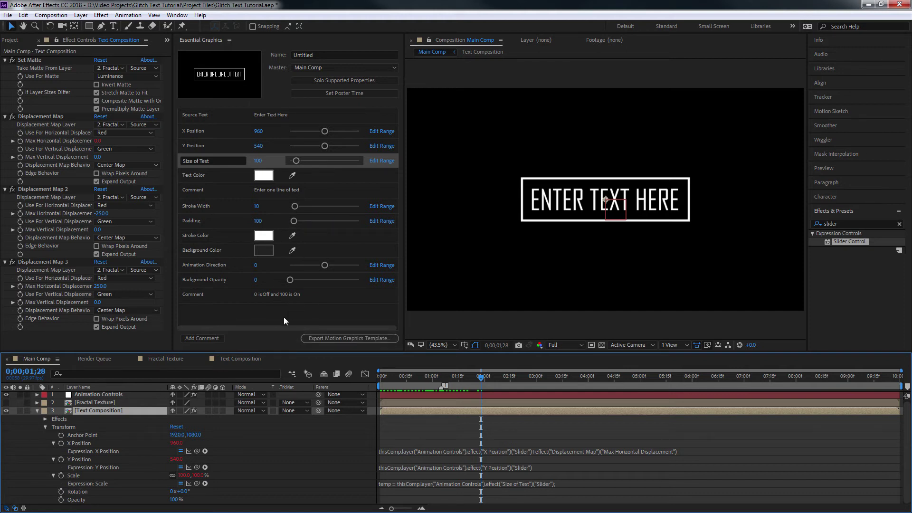
# - Name the template 'Glitch Text Animation Template' and start exporting it as a Motion Graphics template
pyautogui.click(303, 55)
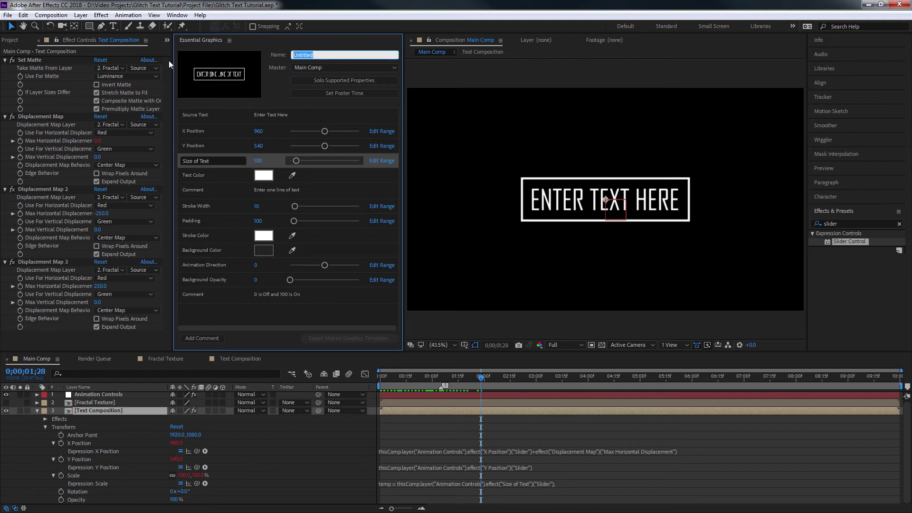
pyautogui.write('Glitch Text Animation Template')
pyautogui.press('Return')
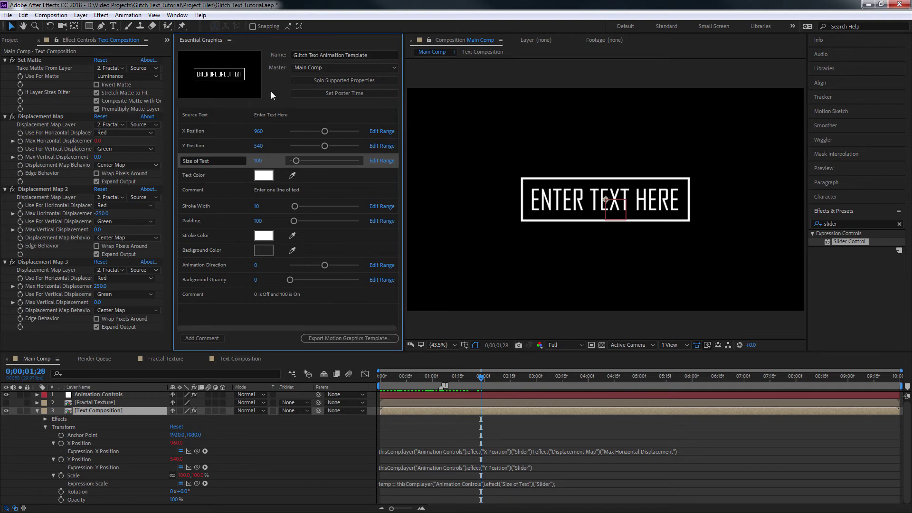
pyautogui.click(318, 341)
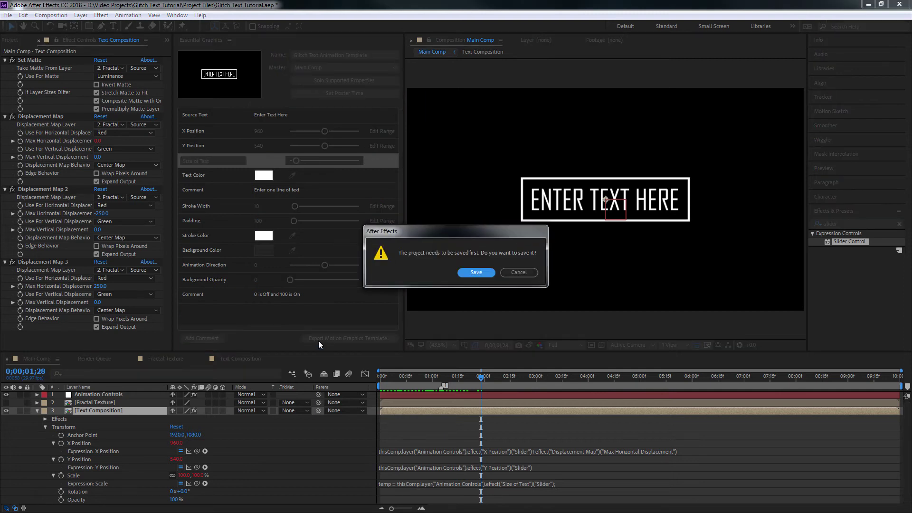
# - Save the project and export the template to Essential Graphics, accepting the Typekit font warning
pyautogui.click(476, 272)
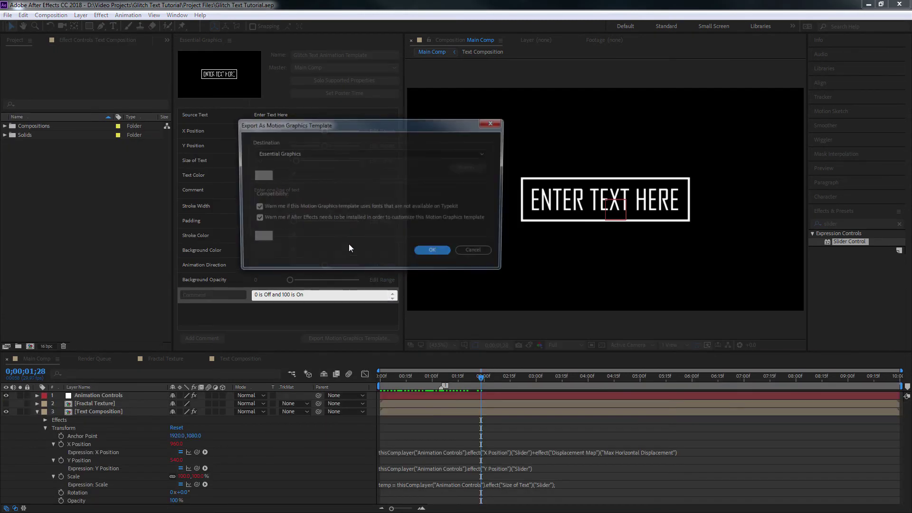
pyautogui.moveTo(305, 126); pyautogui.dragTo(394, 146)
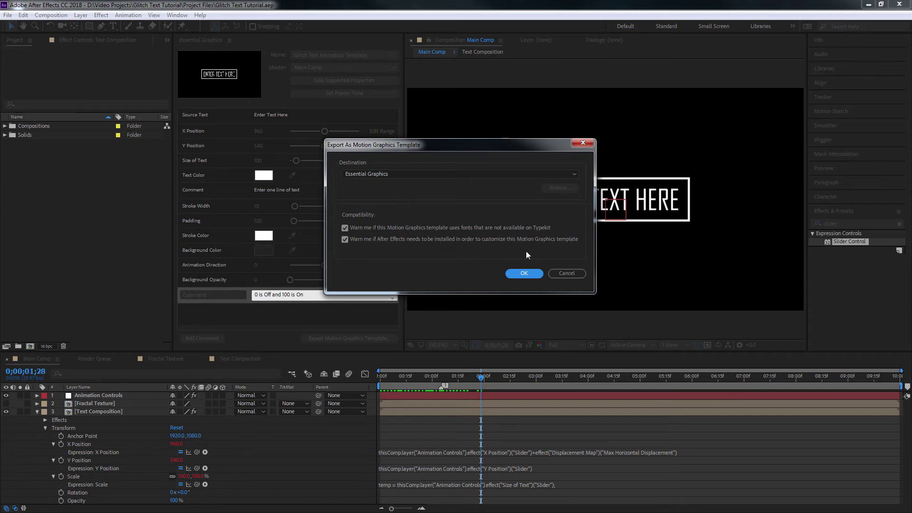
pyautogui.click(532, 273)
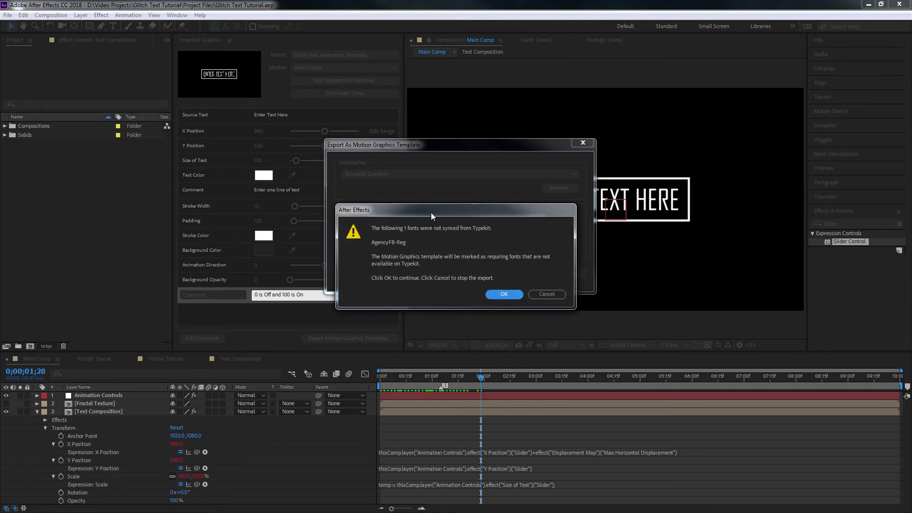
pyautogui.moveTo(443, 213); pyautogui.dragTo(418, 180)
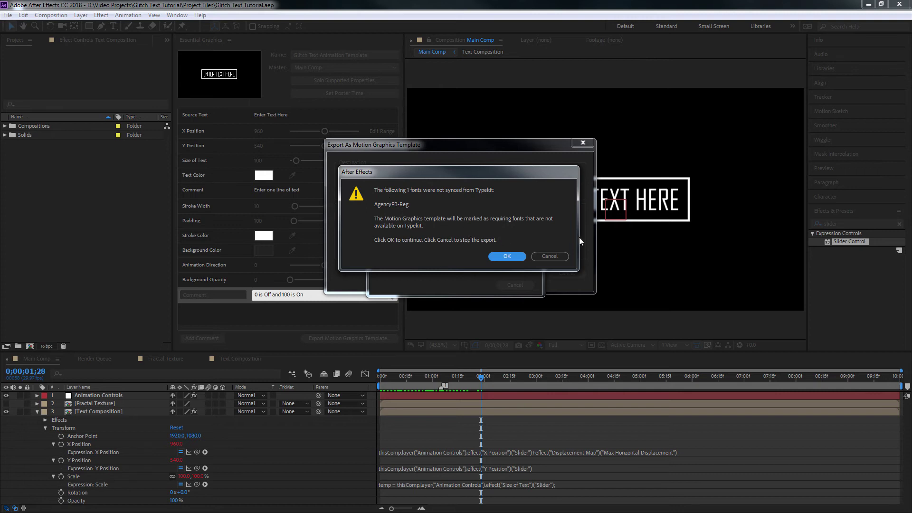
pyautogui.click(504, 256)
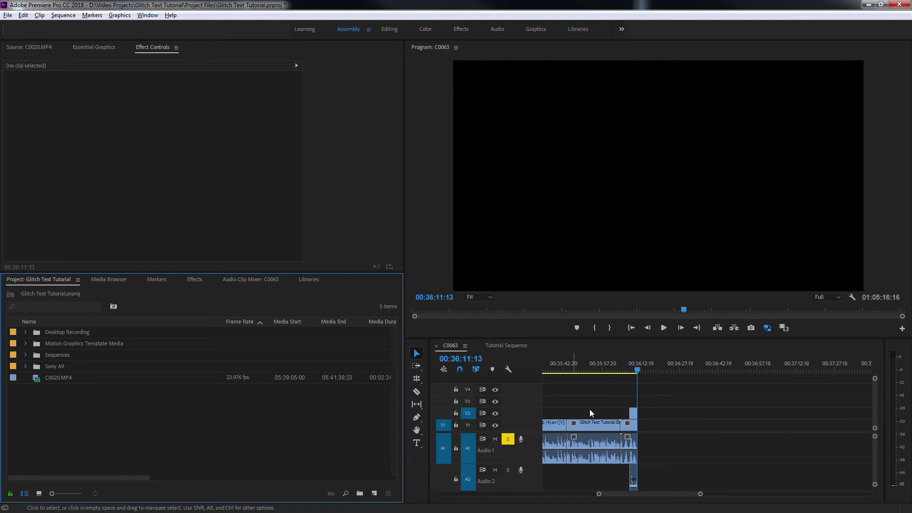
# - Place the C0020.MP4 jellyfish clip on track V1 of the Tutorial Sequence
pyautogui.click(656, 370)
pyautogui.moveTo(656, 371); pyautogui.dragTo(653, 372)
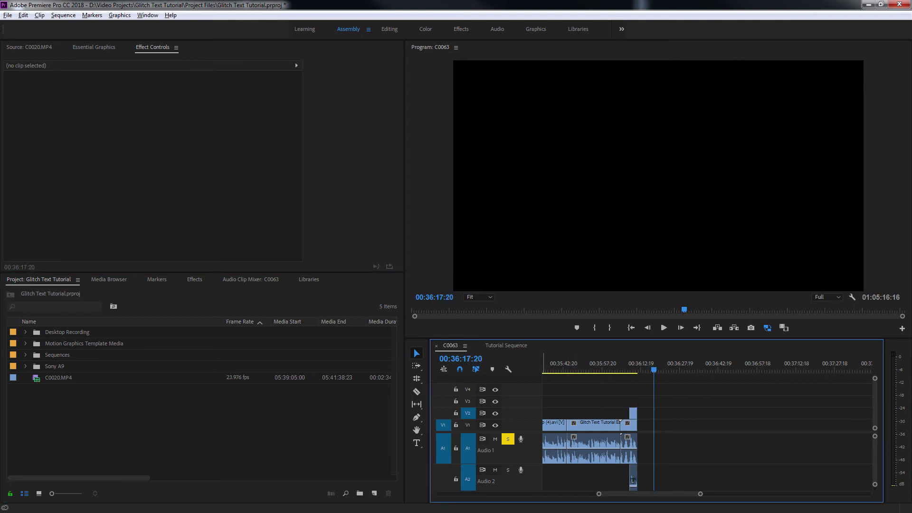
pyautogui.click(501, 345)
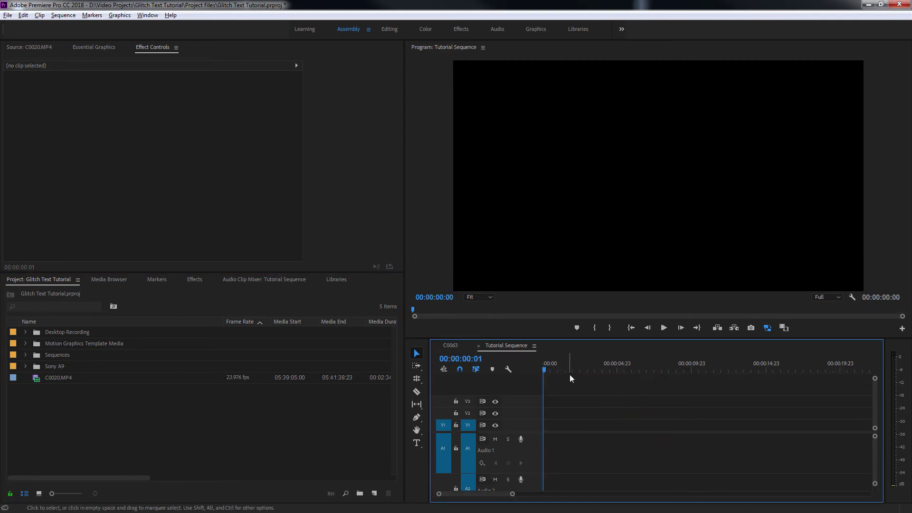
pyautogui.click(179, 457)
pyautogui.click(53, 378)
pyautogui.moveTo(53, 379); pyautogui.dragTo(546, 425)
pyautogui.moveTo(559, 369); pyautogui.dragTo(608, 369)
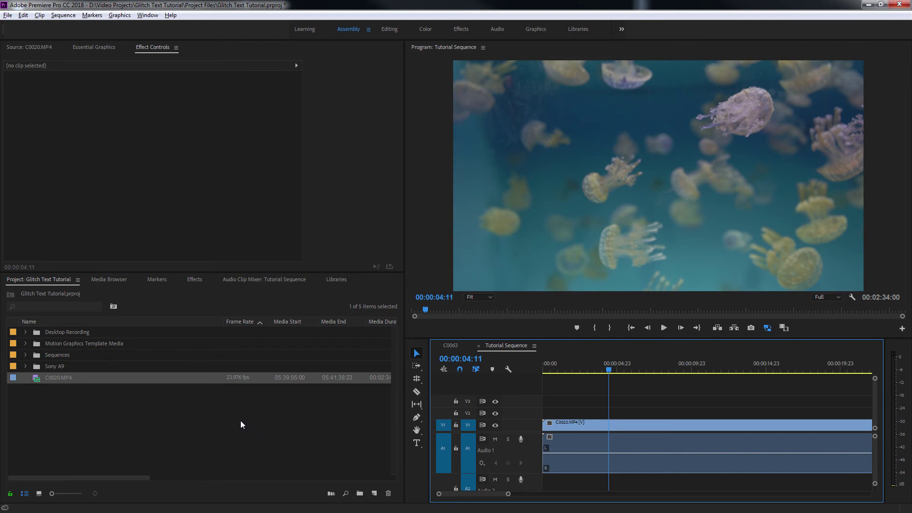
pyautogui.click(147, 16)
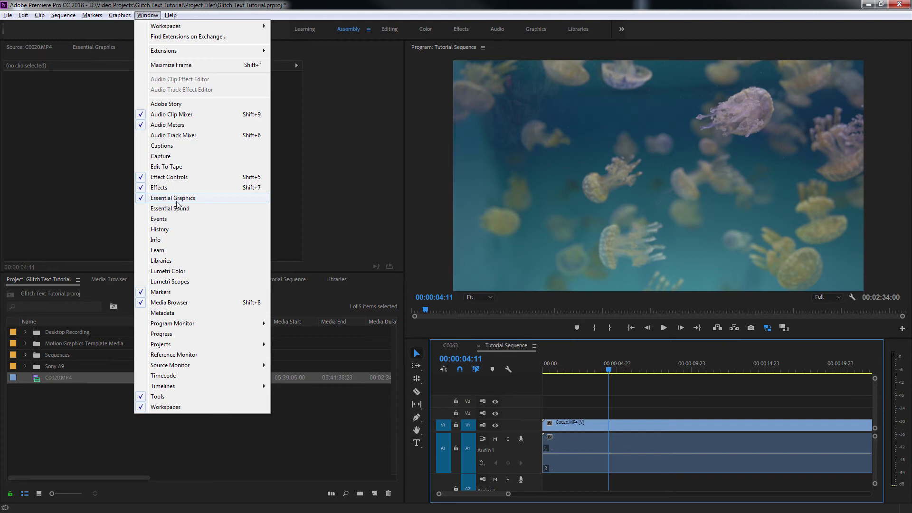
# - Search the Essential Graphics browser for 'glitch' and put the Glitch Text Animation template on V2
pyautogui.click(230, 93)
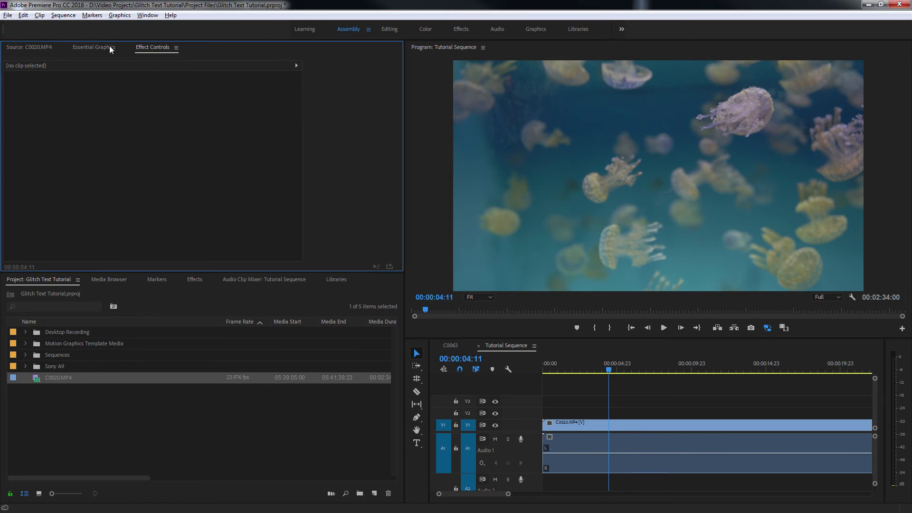
pyautogui.click(93, 47)
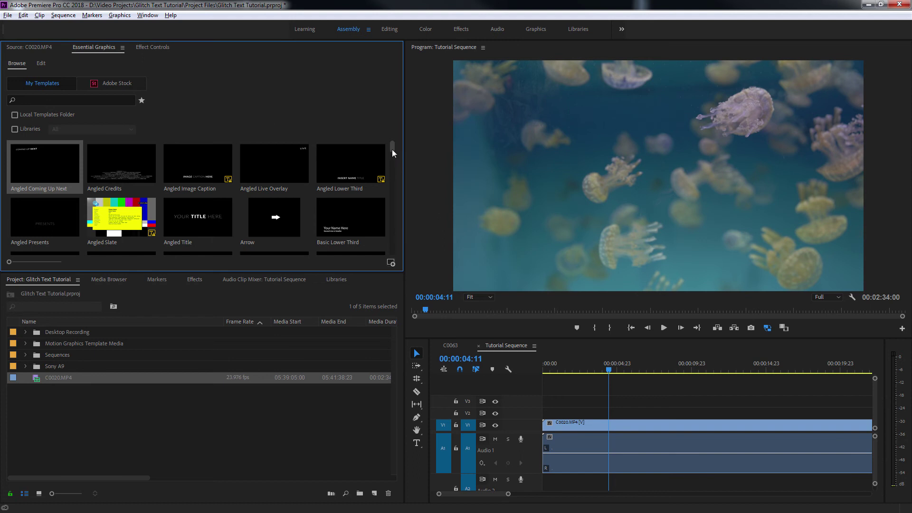
pyautogui.moveTo(391, 149)
pyautogui.mouseDown()
pyautogui.moveTo(389, 176)
pyautogui.moveTo(385, 142)
pyautogui.mouseUp()
pyautogui.click(84, 101)
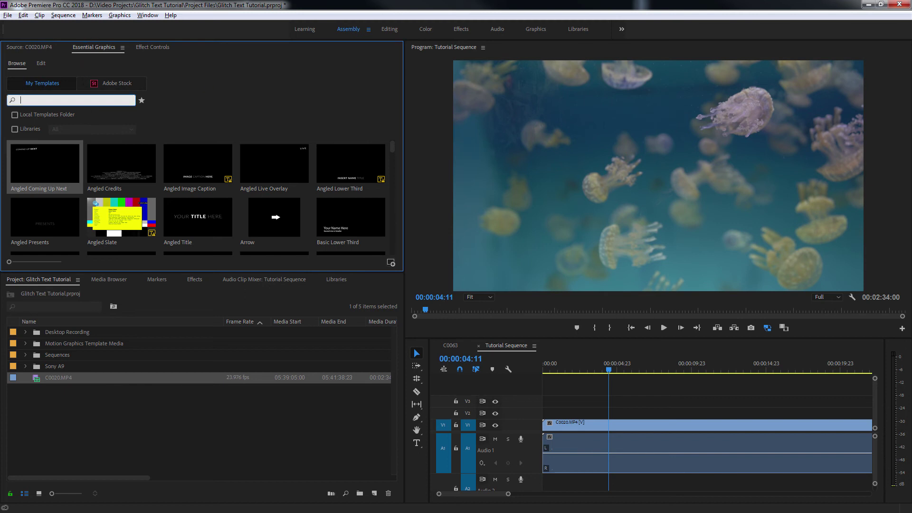
pyautogui.write('glitch')
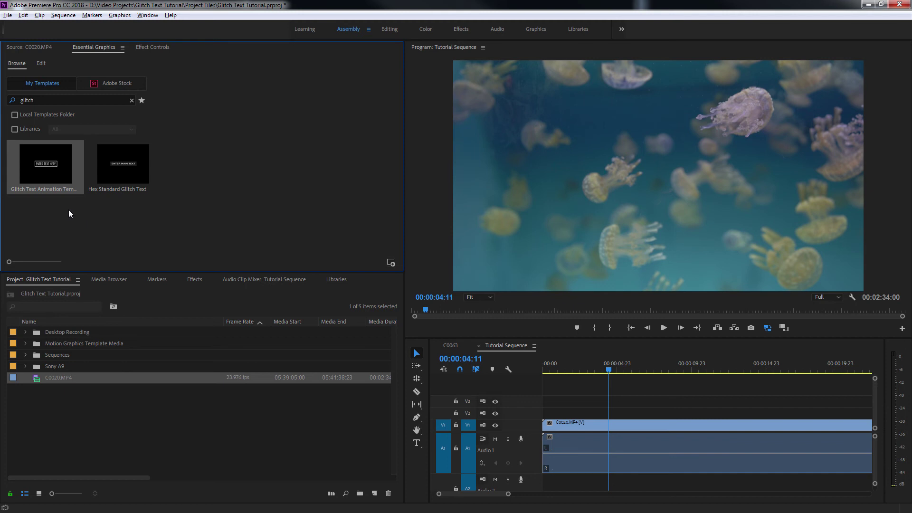
pyautogui.click(37, 167)
pyautogui.moveTo(37, 167); pyautogui.dragTo(561, 414)
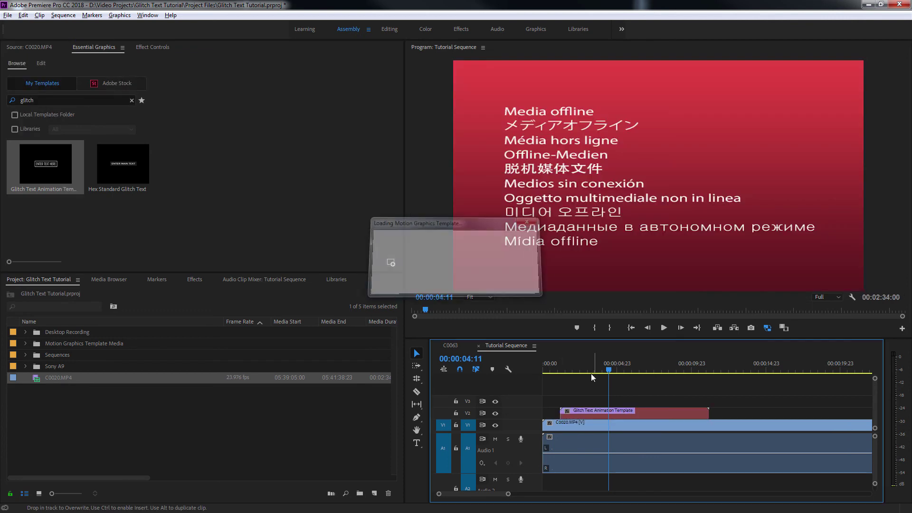
pyautogui.click(582, 369)
# - Play through the sequence to preview the glitch title animating in and out
pyautogui.moveTo(583, 371); pyautogui.dragTo(597, 370)
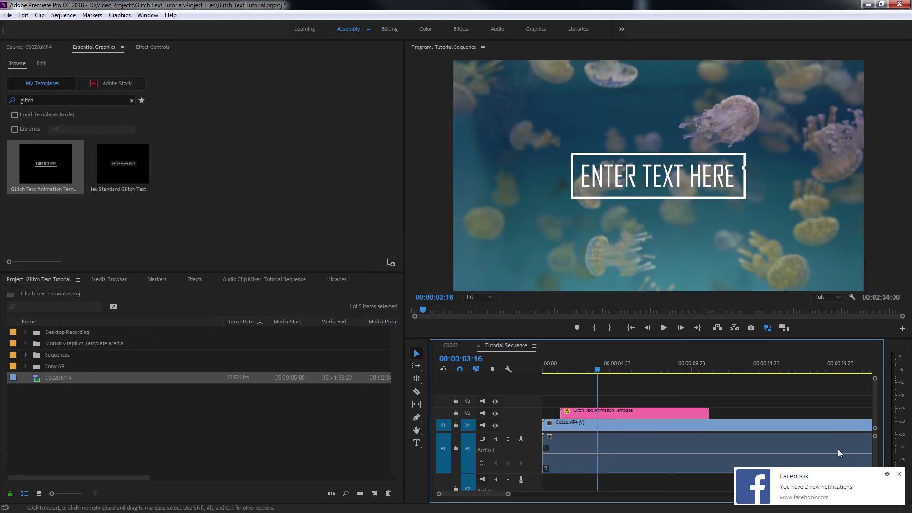
pyautogui.click(899, 475)
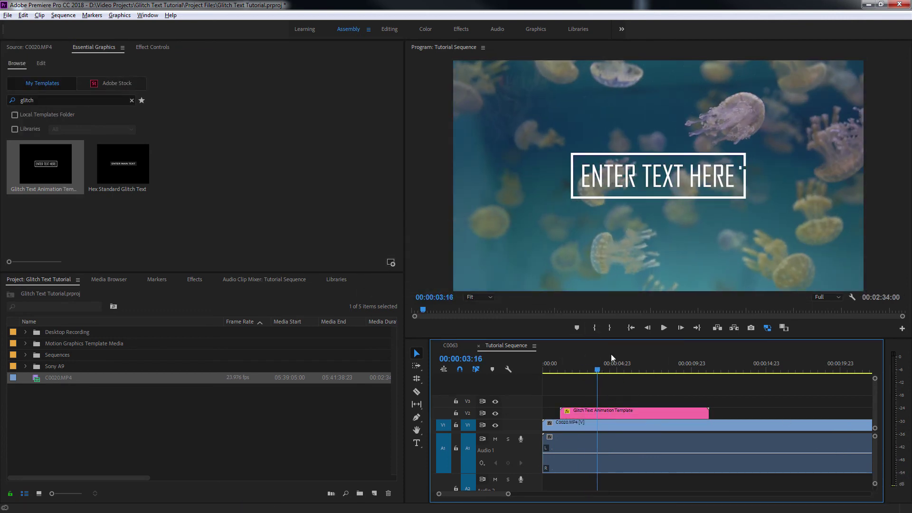
pyautogui.moveTo(593, 369); pyautogui.dragTo(562, 368)
pyautogui.press('space')
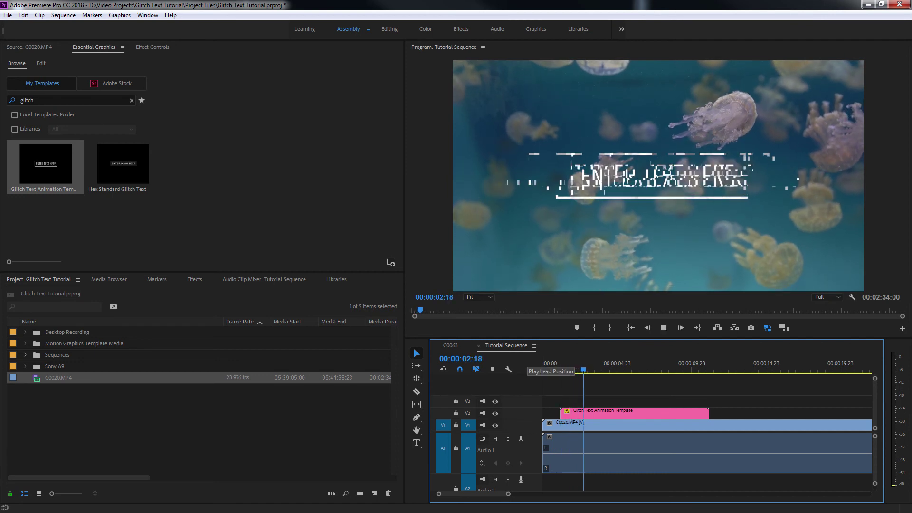
pyautogui.moveTo(667, 369); pyautogui.dragTo(690, 369)
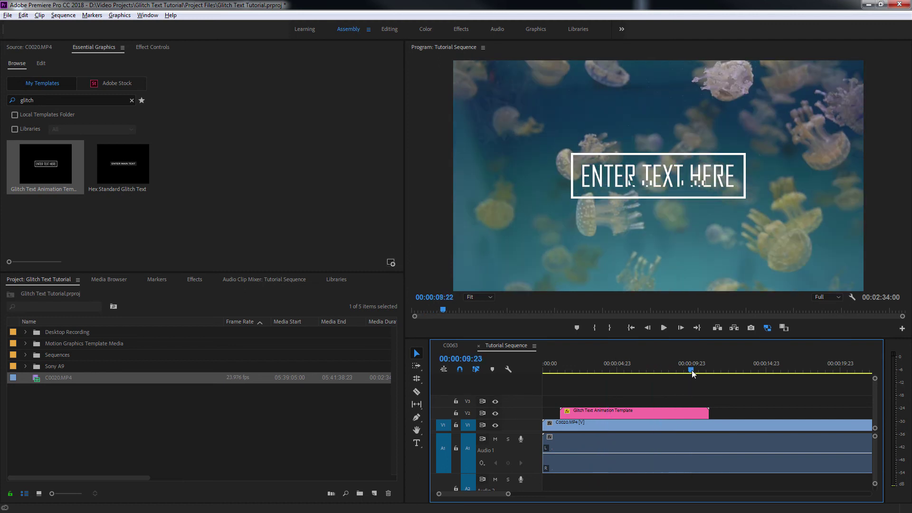
pyautogui.press('space')
pyautogui.click(618, 368)
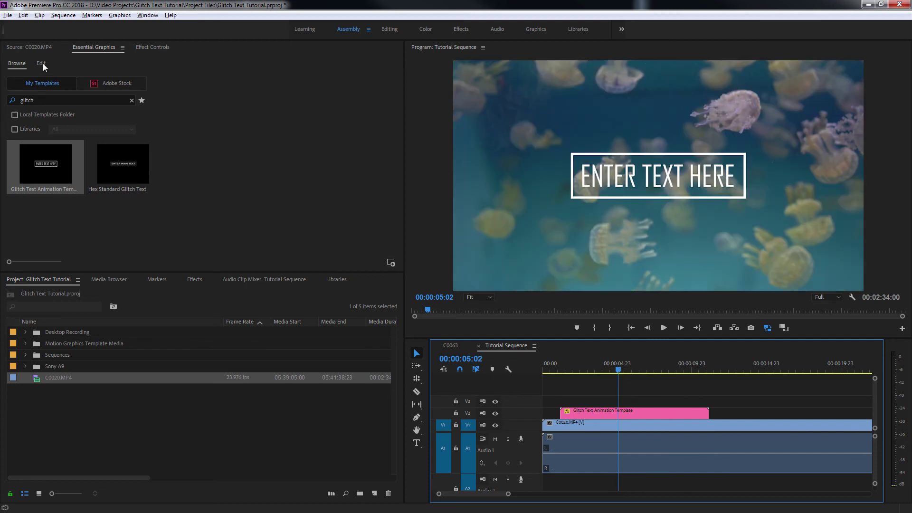
# - Change the glitch title's source text to 'Jelly Fish' in Essential Graphics Edit
pyautogui.click(47, 65)
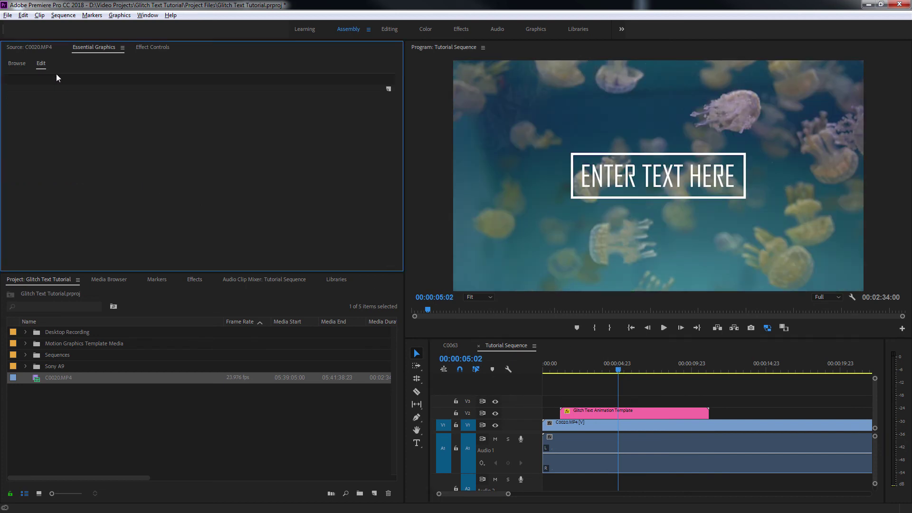
pyautogui.click(600, 412)
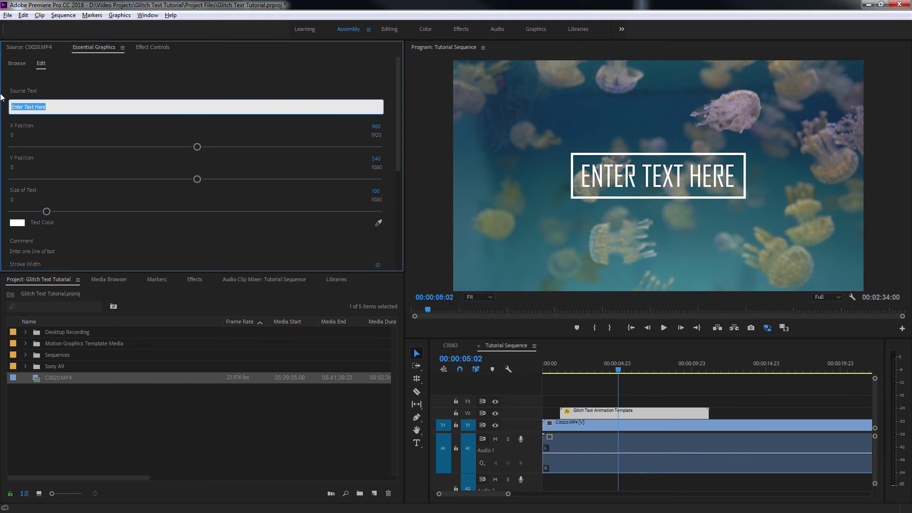
pyautogui.write('Jelly Fish')
pyautogui.press('Return')
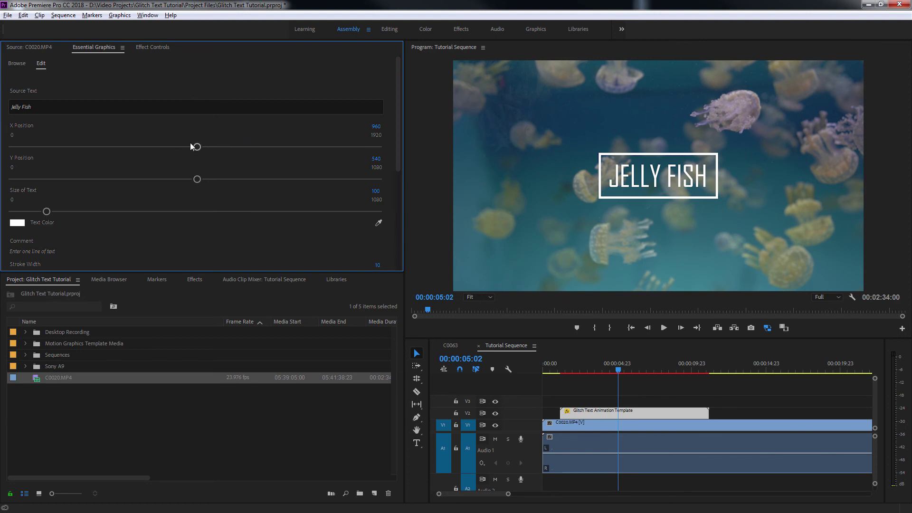
# - Move the title to X 968, Y 608 and make its text colour grey
pyautogui.moveTo(186, 147)
pyautogui.mouseDown()
pyautogui.moveTo(195, 147)
pyautogui.moveTo(177, 147)
pyautogui.moveTo(217, 150)
pyautogui.moveTo(197, 148)
pyautogui.mouseUp()
pyautogui.moveTo(198, 184); pyautogui.dragTo(218, 180)
pyautogui.click(18, 223)
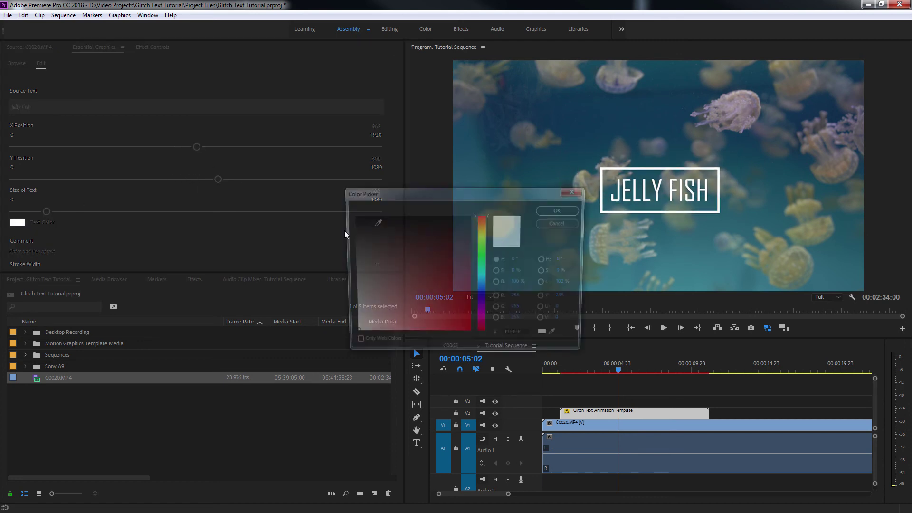
pyautogui.click(542, 212)
pyautogui.scroll(-5, 400, 131)
pyautogui.scroll(3, 394, 162)
pyautogui.scroll(-1, 392, 181)
pyautogui.scroll(6, 390, 141)
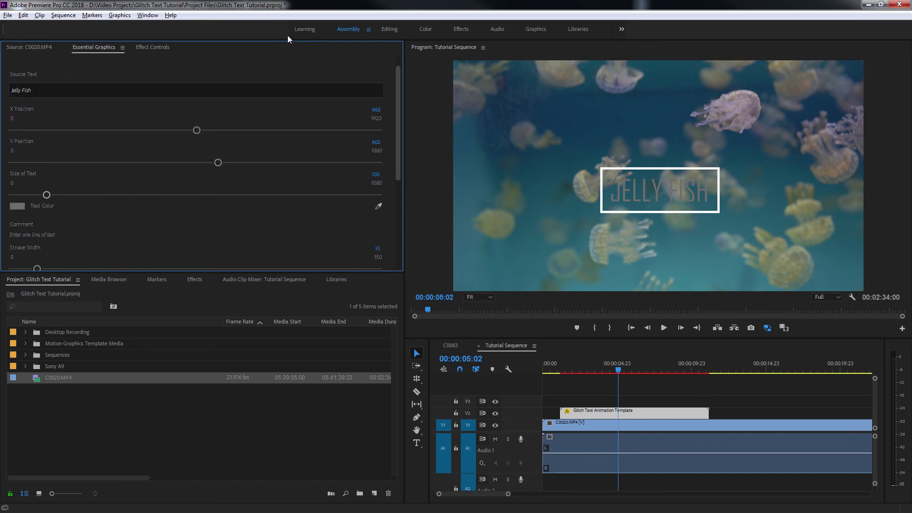